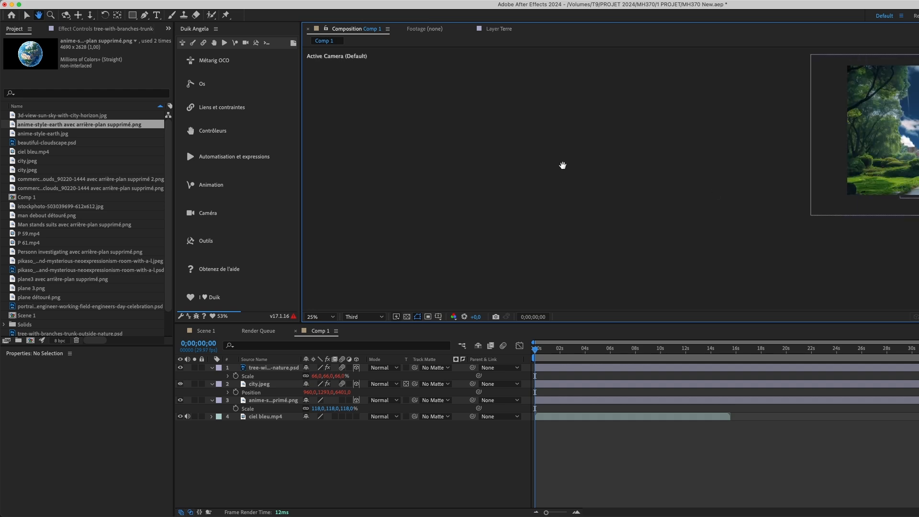
Hide the city.jpeg and anime-style-earth layers so only the tree layer and the sky video show
drag(898, 141, 888, 145)
scroll(859, 159, up, 2)
scroll(859, 159, down, 1)
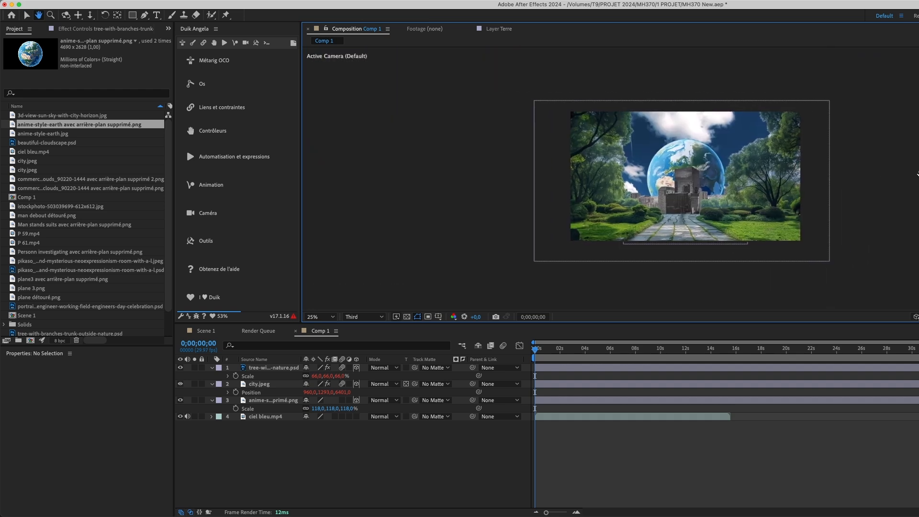
key(v)
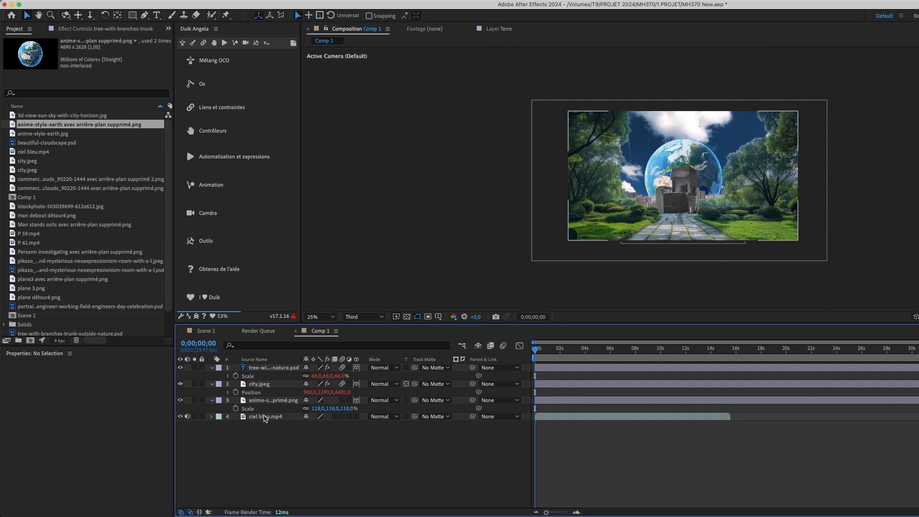
click(262, 367)
drag(180, 384, 180, 401)
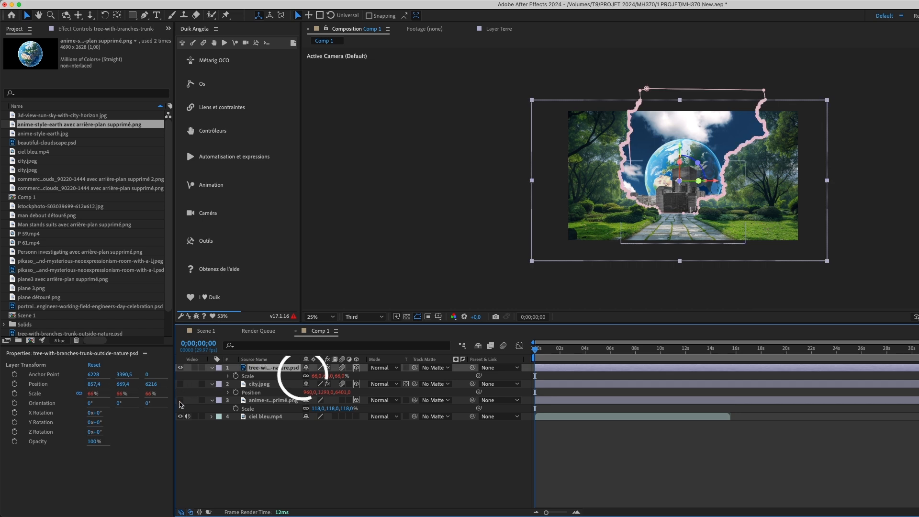
click(258, 445)
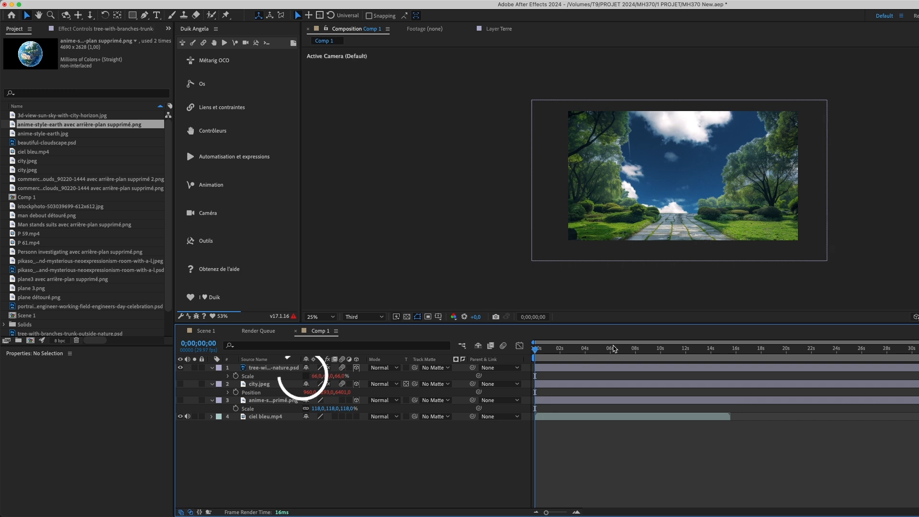
Preview the composition and shorten the work area to end at about 0;00;02;15
key(space)
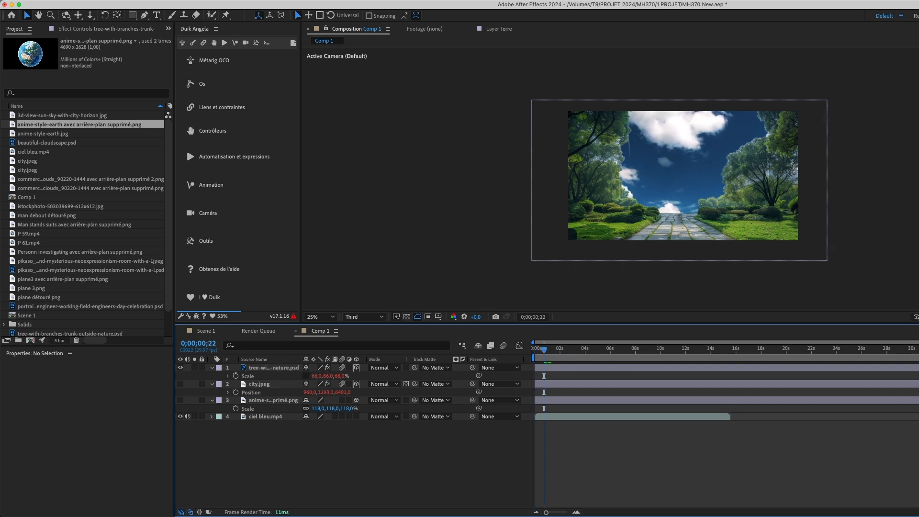
drag(918, 357, 598, 368)
drag(918, 342, 657, 362)
drag(832, 358, 669, 343)
Keyframe the tree layer's Scale from 160, 66, 66% at the first frame to 66, 66, 66% at 0;00;00;13
drag(574, 350, 557, 359)
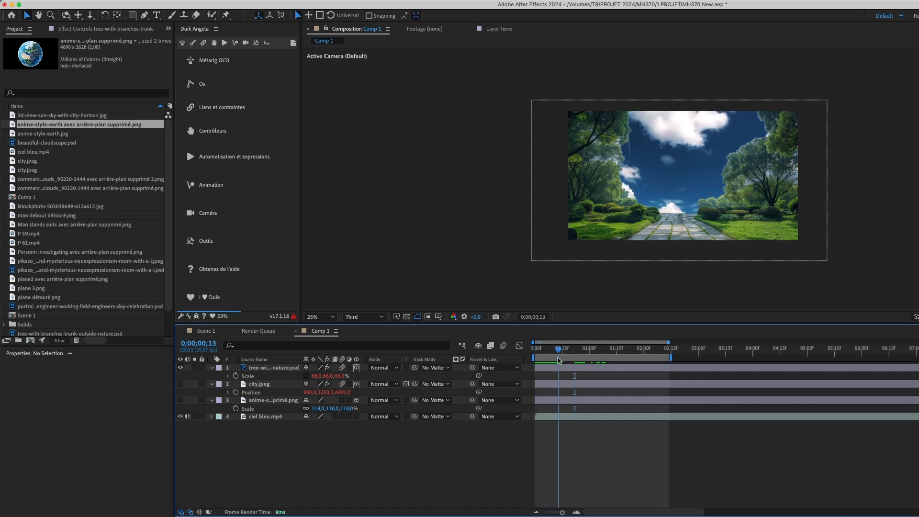
click(236, 376)
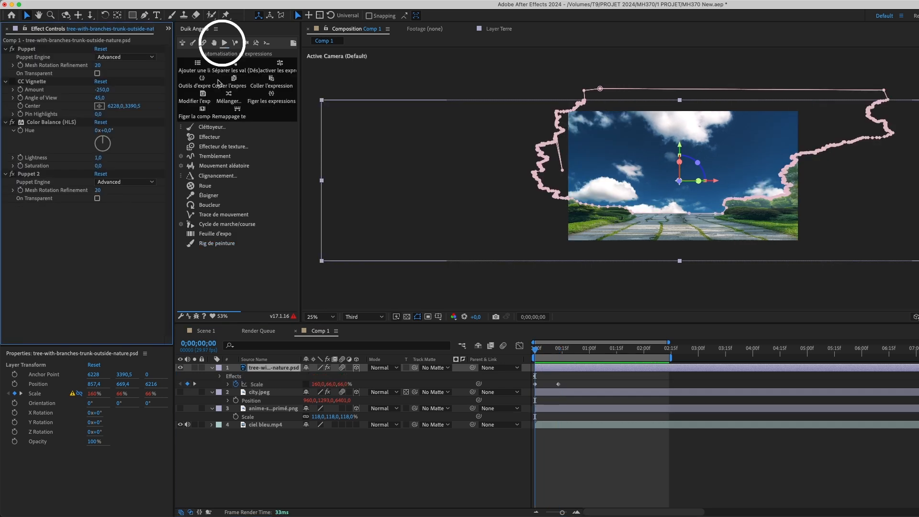
click(235, 177)
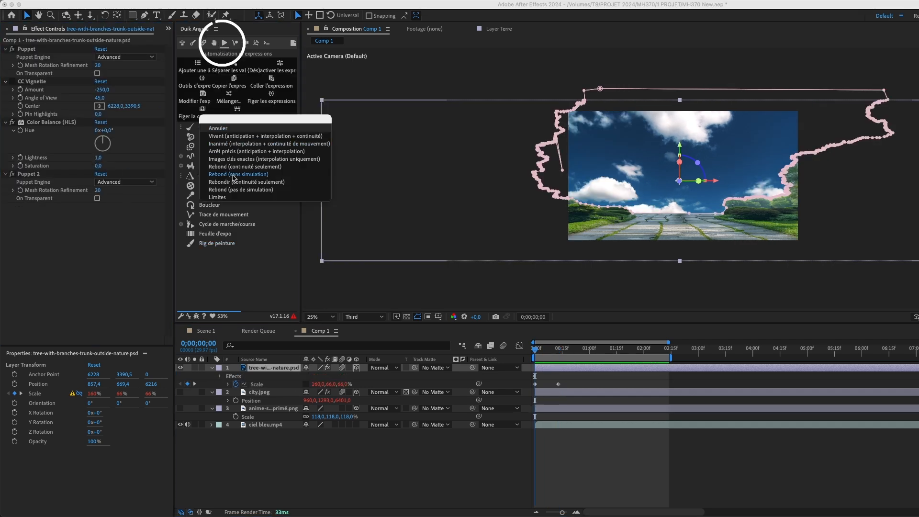
click(198, 190)
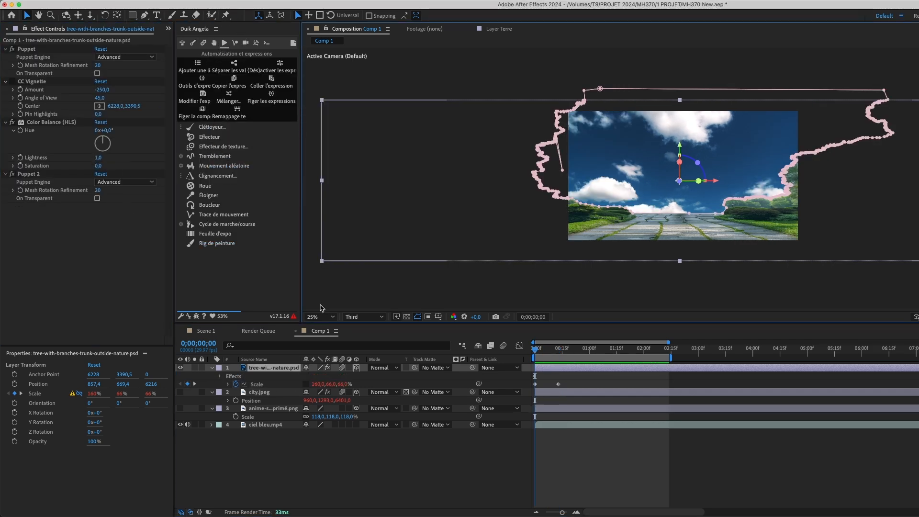
click(83, 249)
click(296, 454)
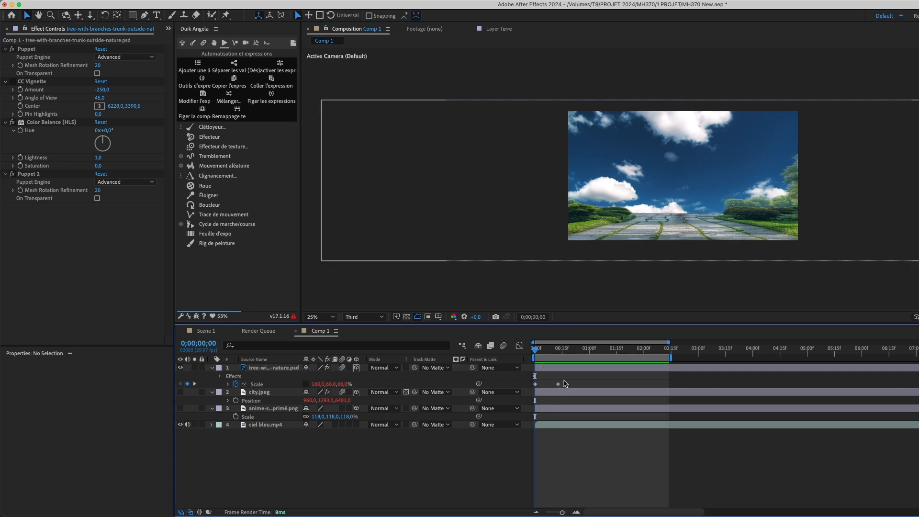
Apply Duik's Clettoyeur to the tree layer's two Scale keyframes and set its Size and Weight to 60
drag(567, 380, 526, 387)
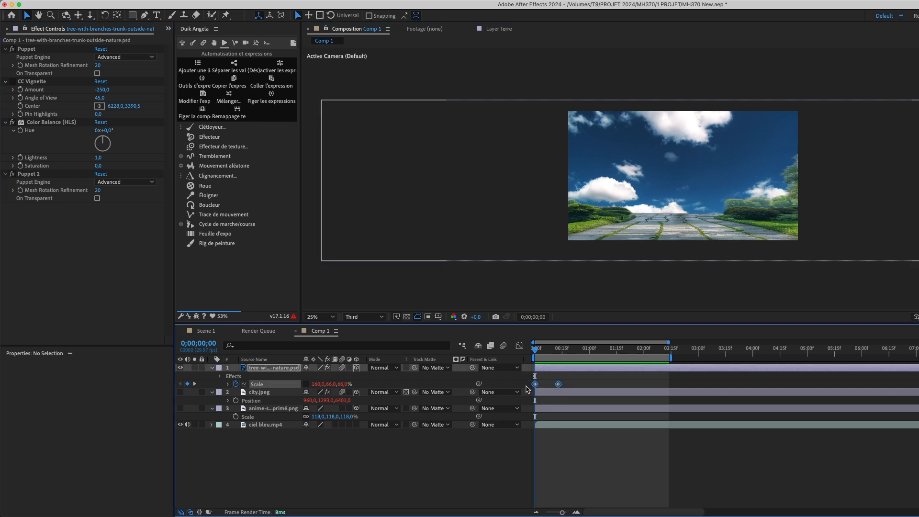
click(213, 127)
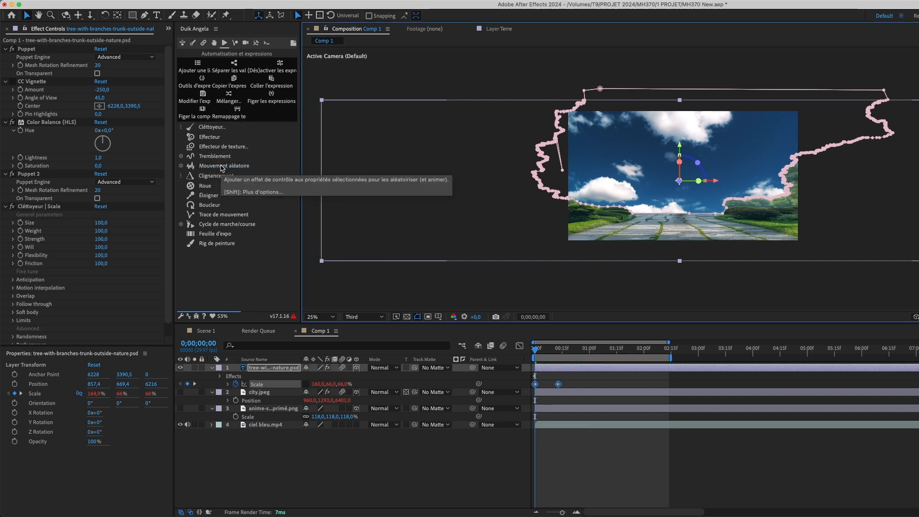
click(101, 223)
text(60)
key(Return)
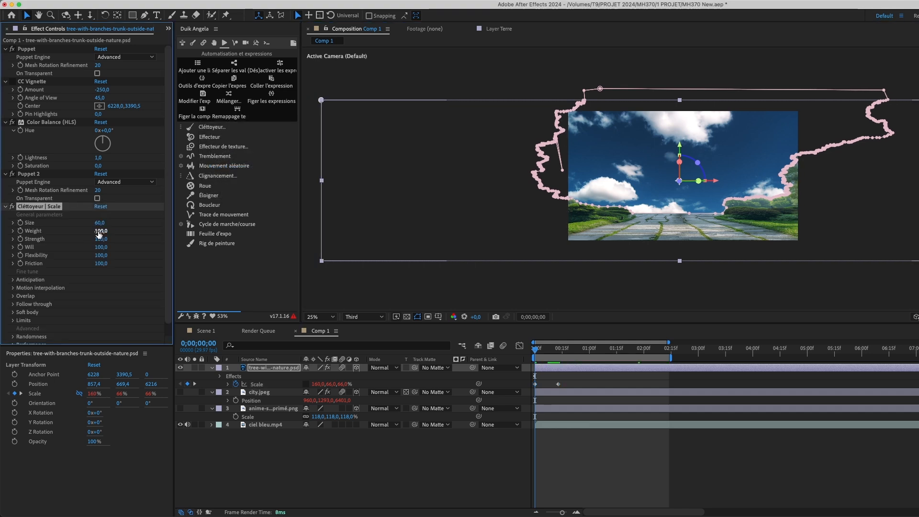
click(405, 451)
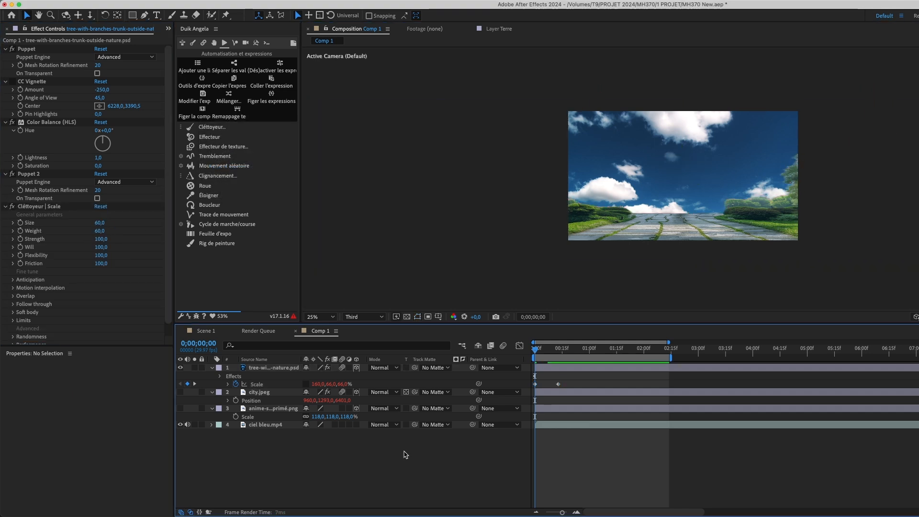
Try a 670% Scale on the tree layer's end keyframe at 0;00;00;12
drag(551, 354, 556, 353)
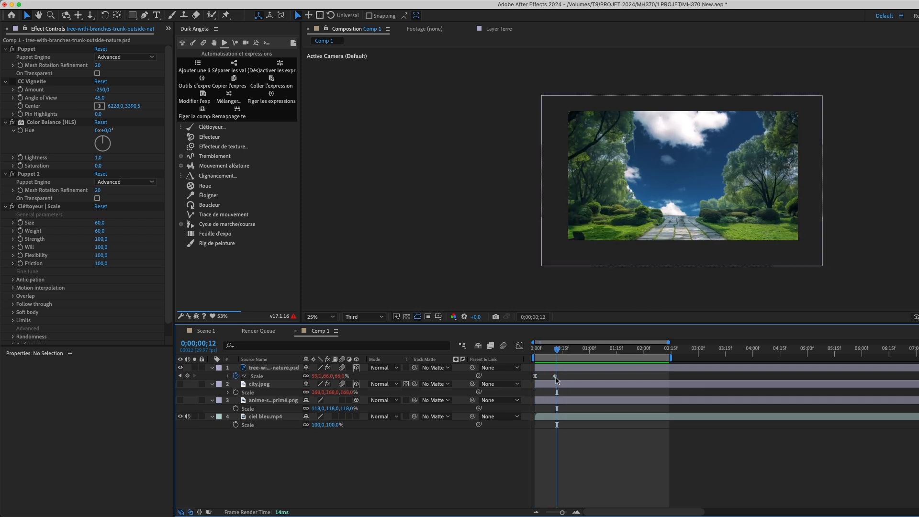
click(556, 375)
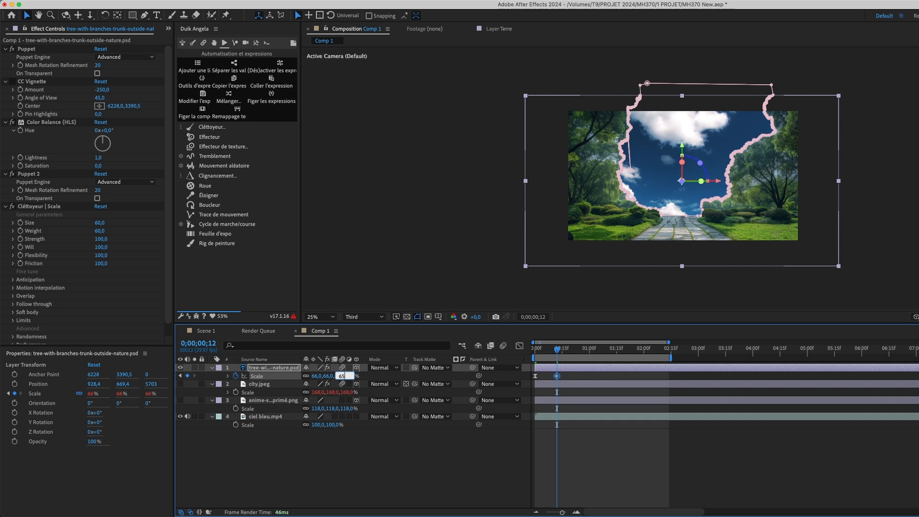
text(670)
key(Return)
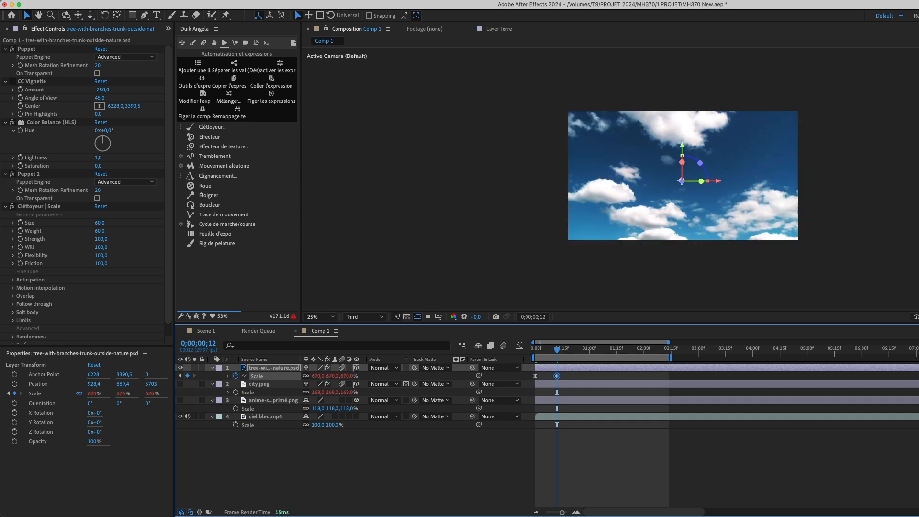
Preview the tree layer's bouncing scale animation from the first frame
drag(550, 352, 529, 355)
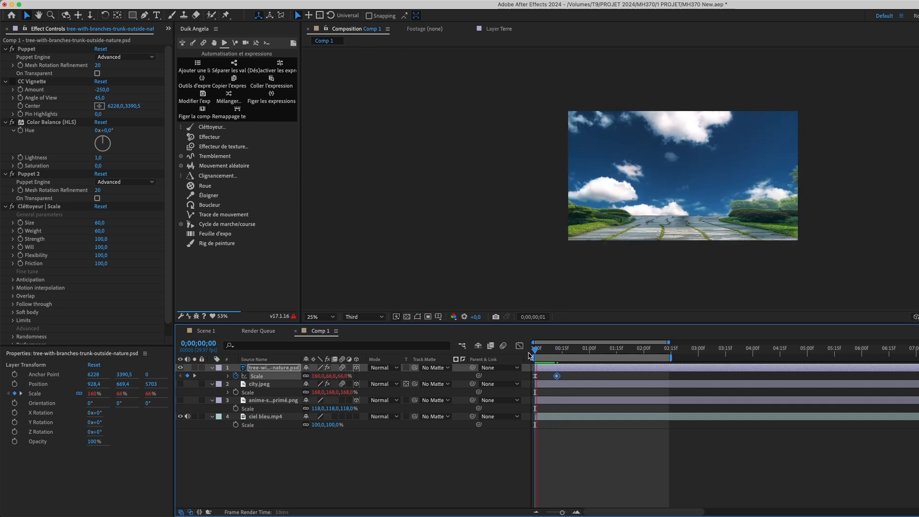
key(space)
drag(531, 353, 564, 362)
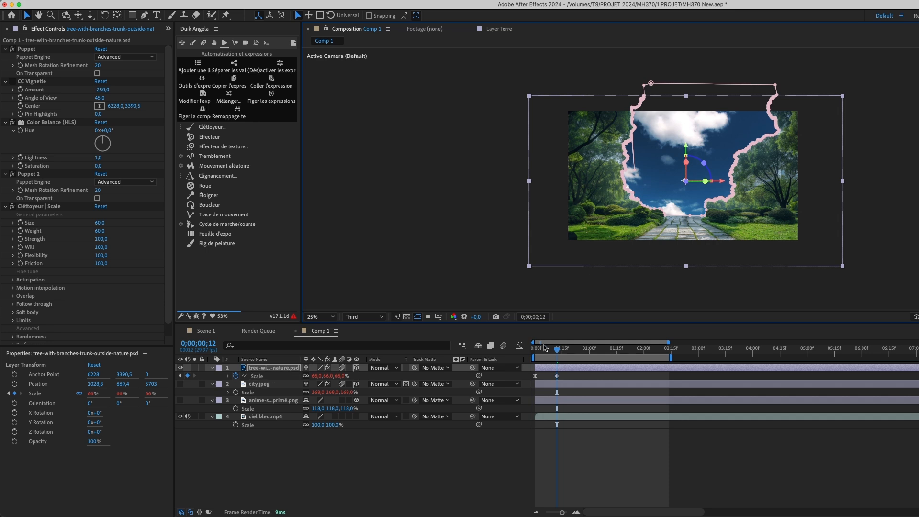
key(Home)
key(space)
key(space)
click(429, 455)
Show the city.jpeg layer and delete its existing Clettoyeur Scale and Position effects
click(180, 384)
click(249, 384)
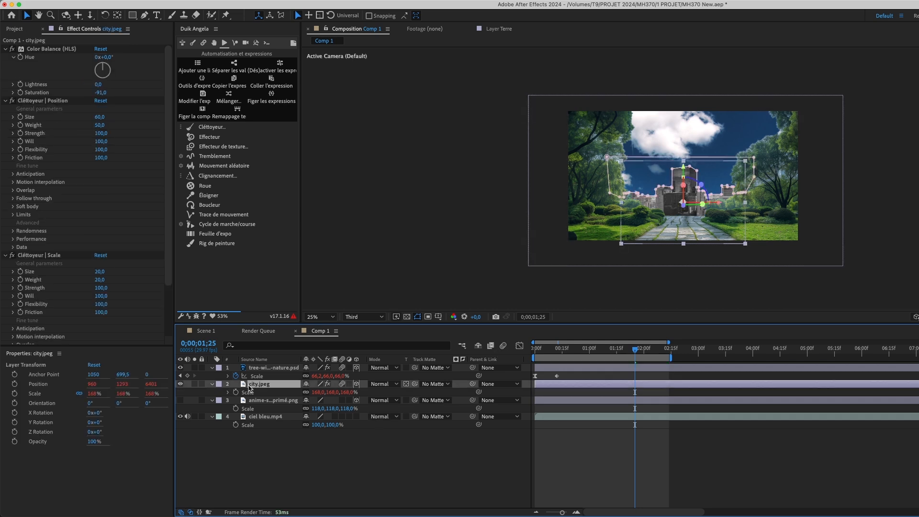
click(62, 255)
key(Delete)
click(53, 101)
key(Delete)
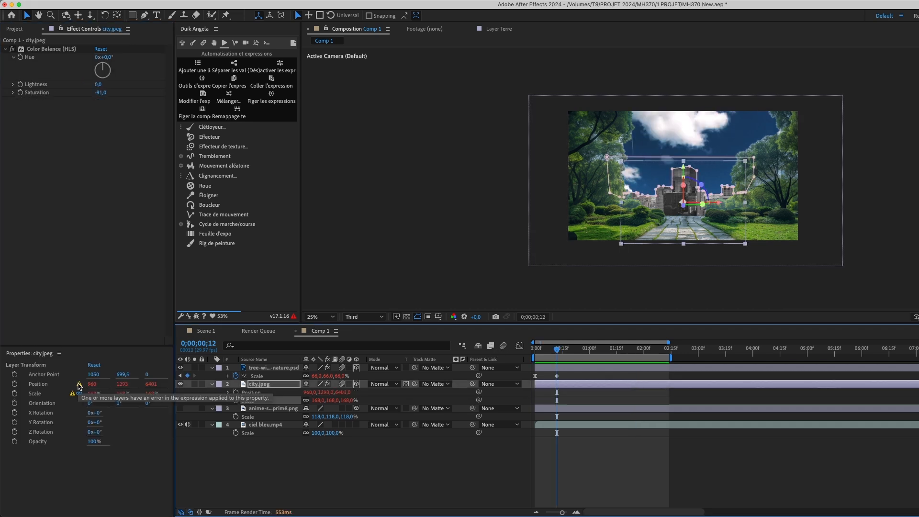
Keyframe city.jpeg's current Position at 0;00;00;12 and lower the layer to a Y position of 2756 at the first frame
click(257, 446)
click(257, 384)
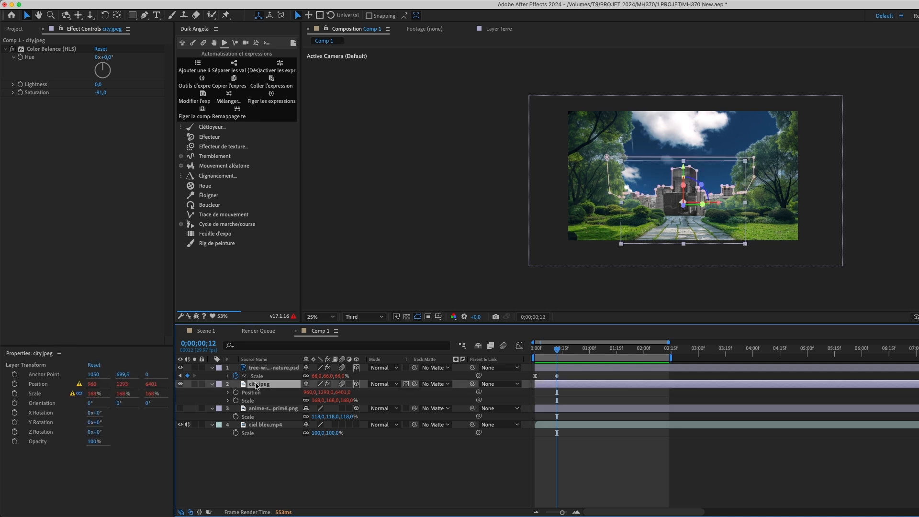
click(236, 392)
key(Home)
drag(327, 392, 431, 392)
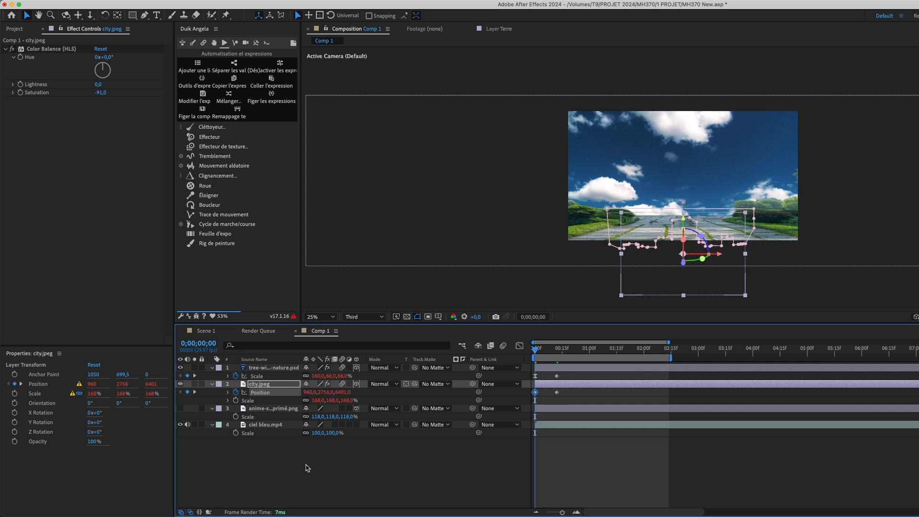
Keyframe city.jpeg's Scale from 168, 177, 168% at the first frame to 168, 196, 168% at 0;00;00;12
key(k)
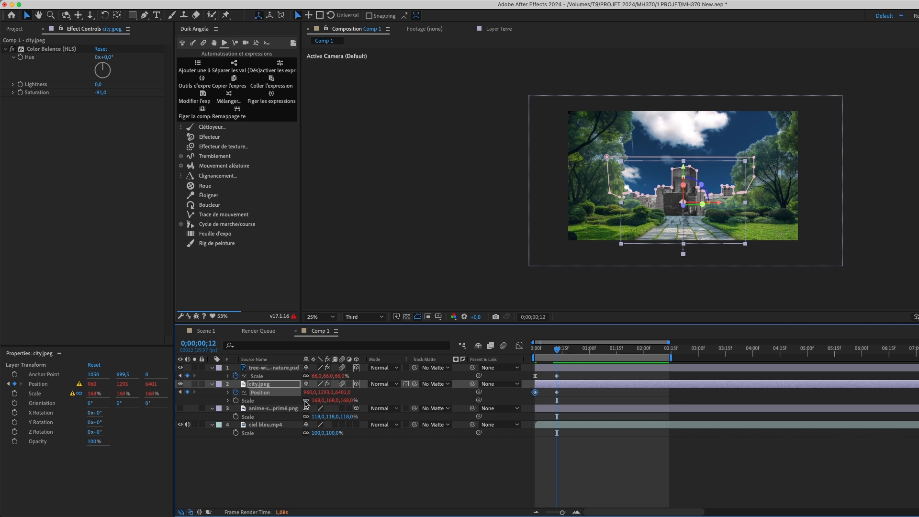
drag(343, 404, 360, 403)
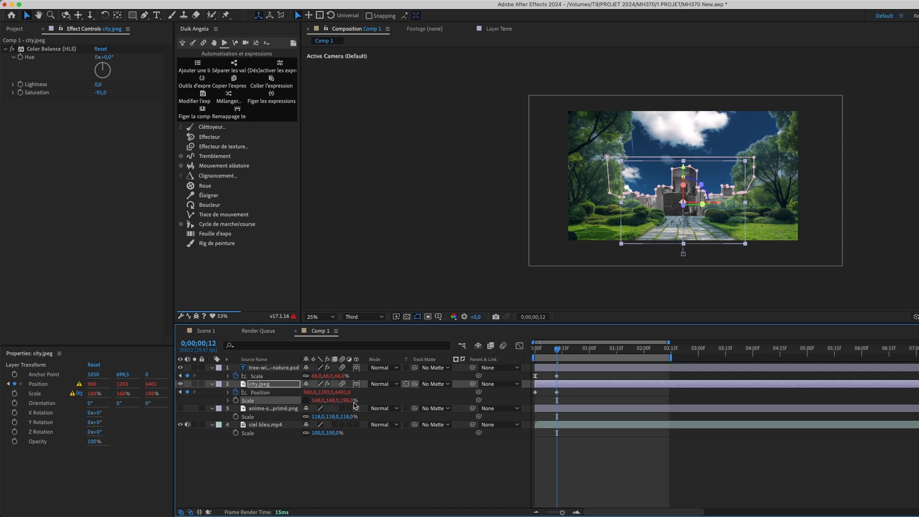
key(super+z)
click(235, 400)
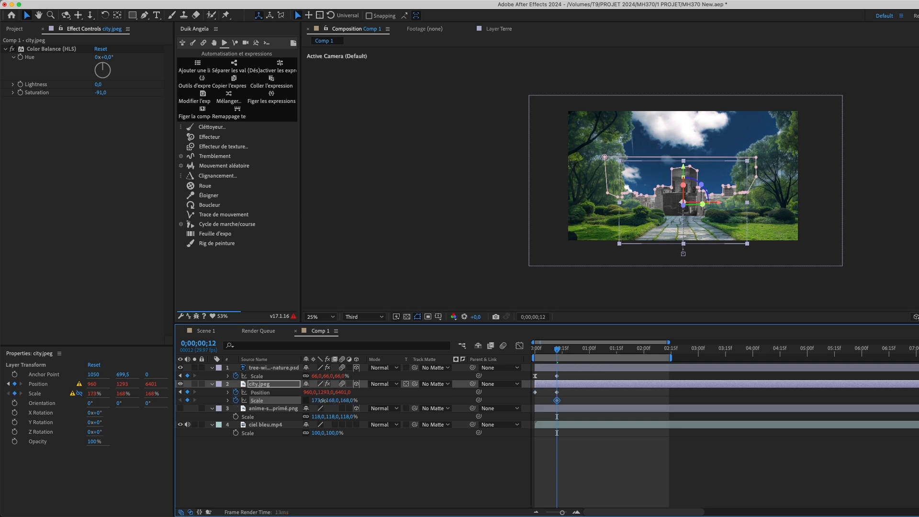
drag(343, 398, 346, 400)
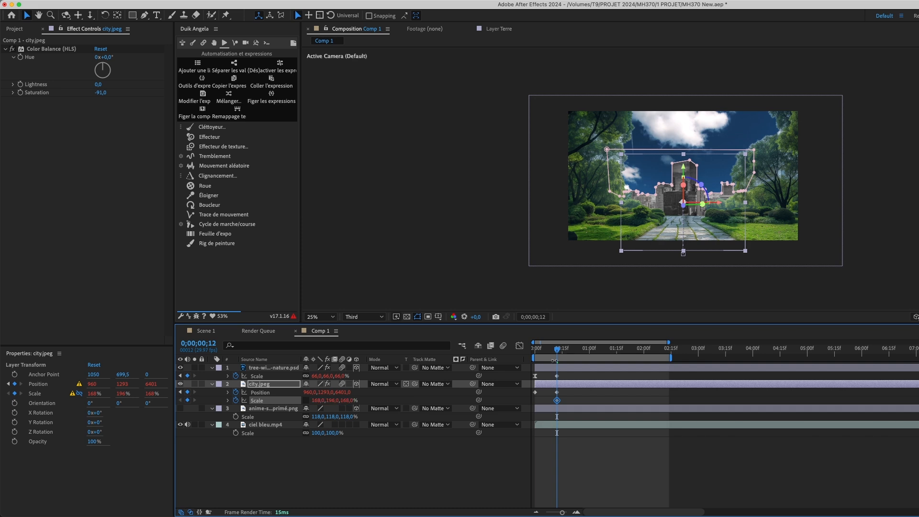
drag(556, 354, 516, 354)
drag(314, 400, 320, 400)
key(super+z)
Apply Duik's Clettoyeur preset Rebond (continuité seulement) to both Scale keyframes of city.jpeg
drag(562, 403, 519, 399)
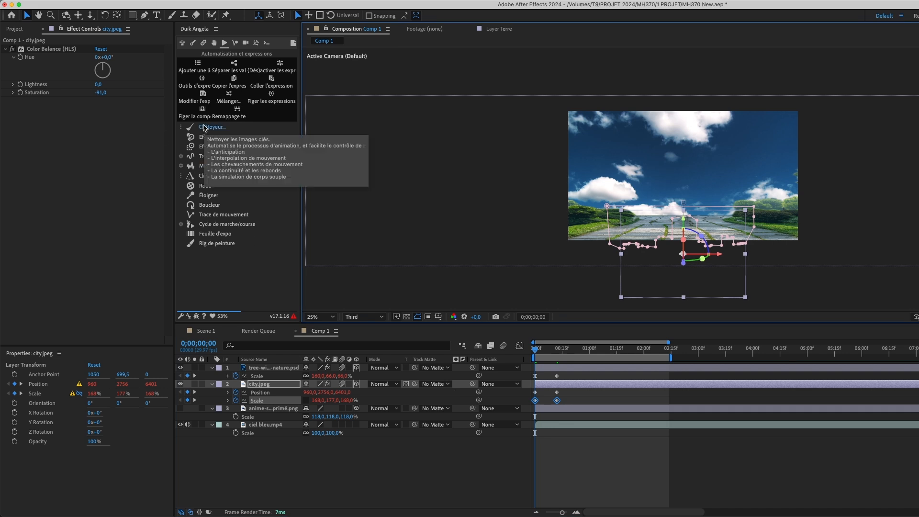
click(204, 128)
click(228, 167)
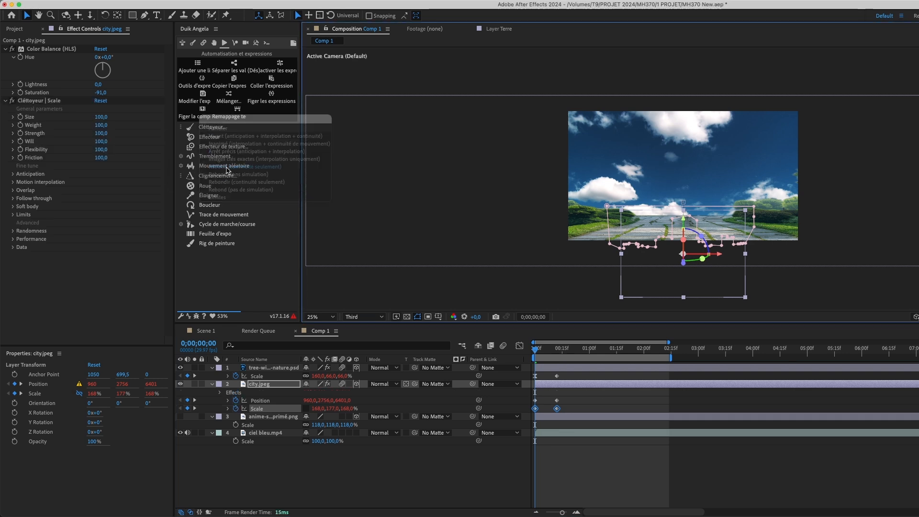
click(211, 128)
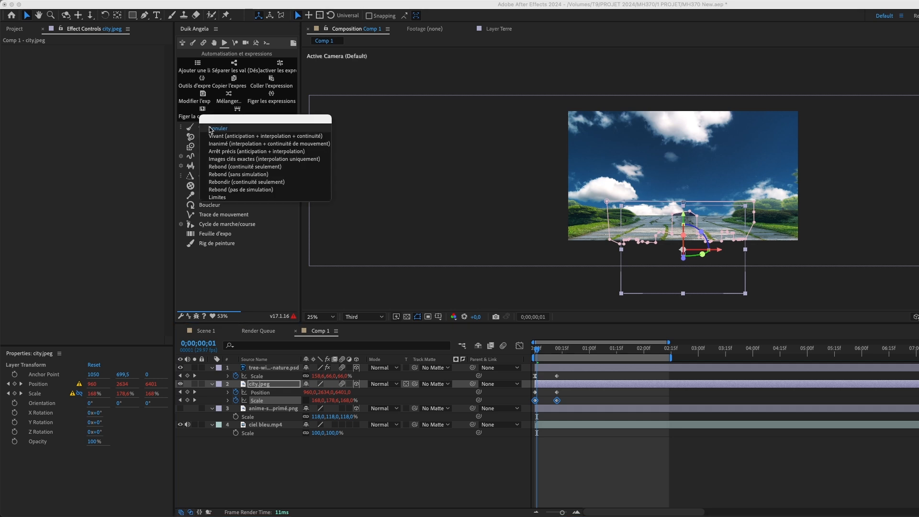
click(227, 170)
Preview the city layer's scale bounce from the first frame
click(534, 350)
key(space)
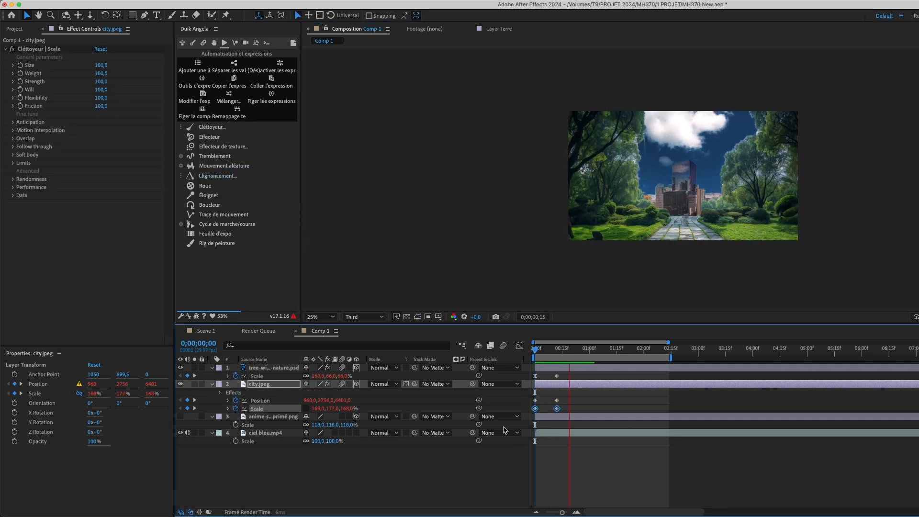
drag(535, 351, 535, 373)
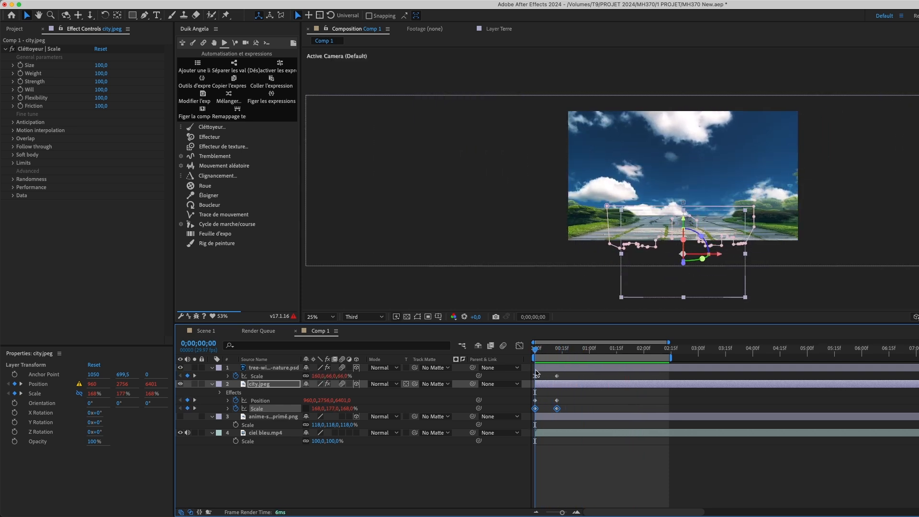
Apply the Clettoyeur preset Rebond (continuité seulement) to both Position keyframes of city.jpeg
click(571, 402)
click(535, 401)
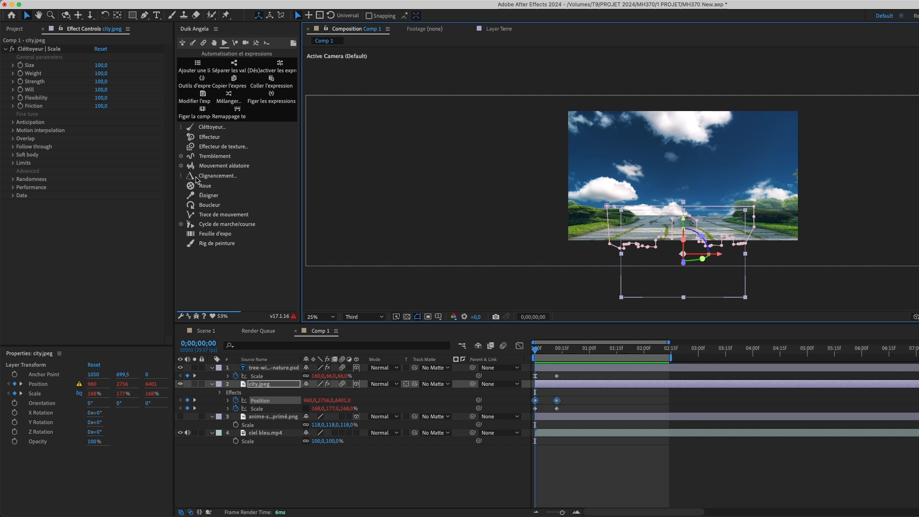
click(211, 126)
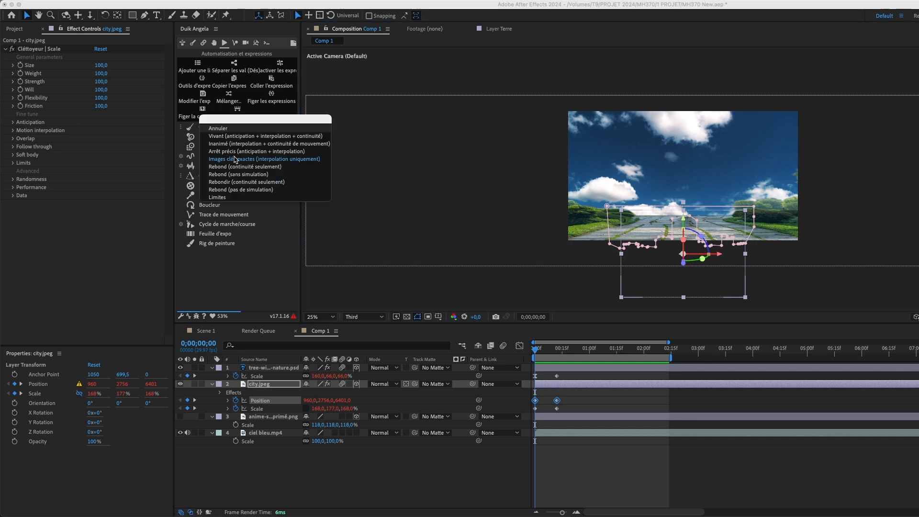
click(234, 166)
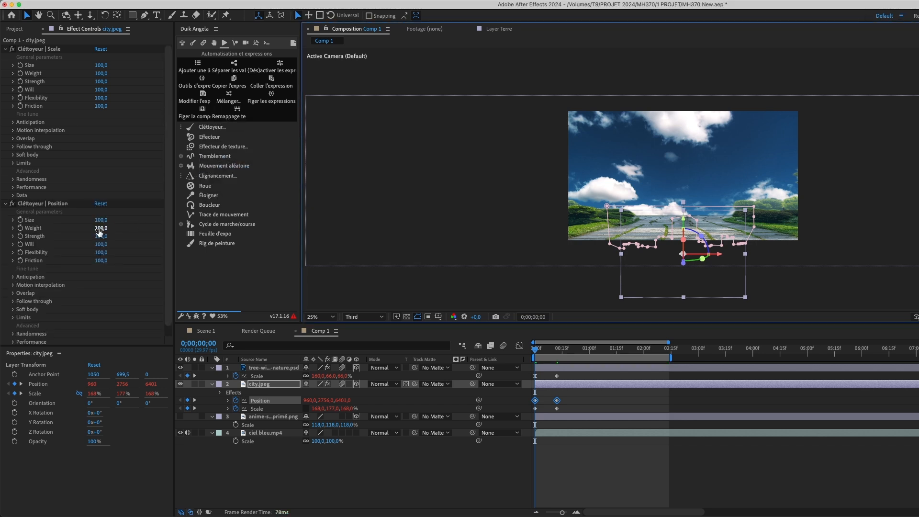
Adjust the height of city.jpeg's Scale keyframe at 0;00;00;12 and add a Scale keyframe of 168, 191, 168% at 0;00;00;20
key(space)
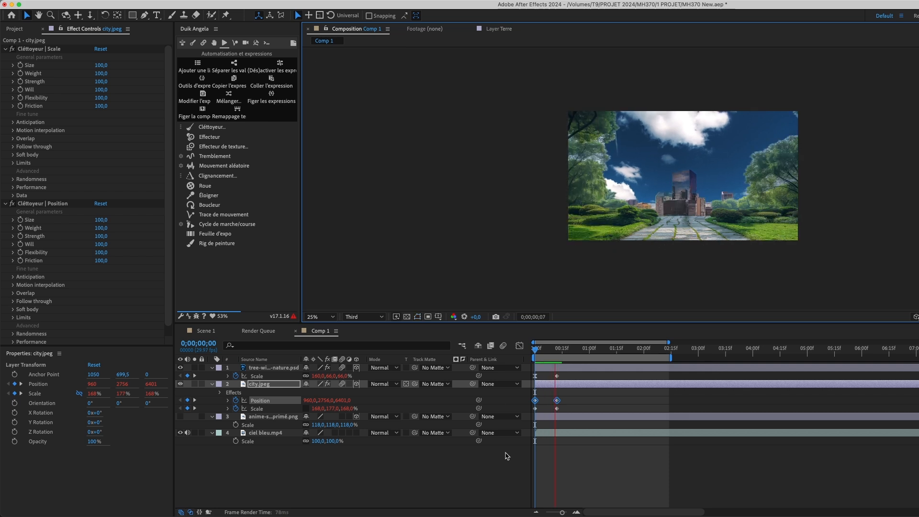
mouse_move(546, 352)
mouse_down()
mouse_move(579, 357)
mouse_move(557, 358)
mouse_up()
click(561, 414)
click(556, 408)
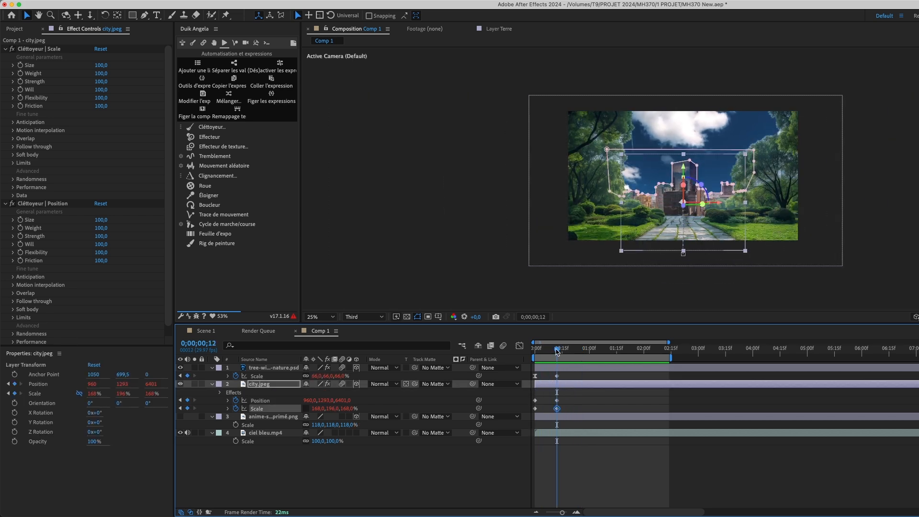
click(560, 430)
click(557, 408)
drag(331, 408, 338, 408)
drag(559, 351, 573, 354)
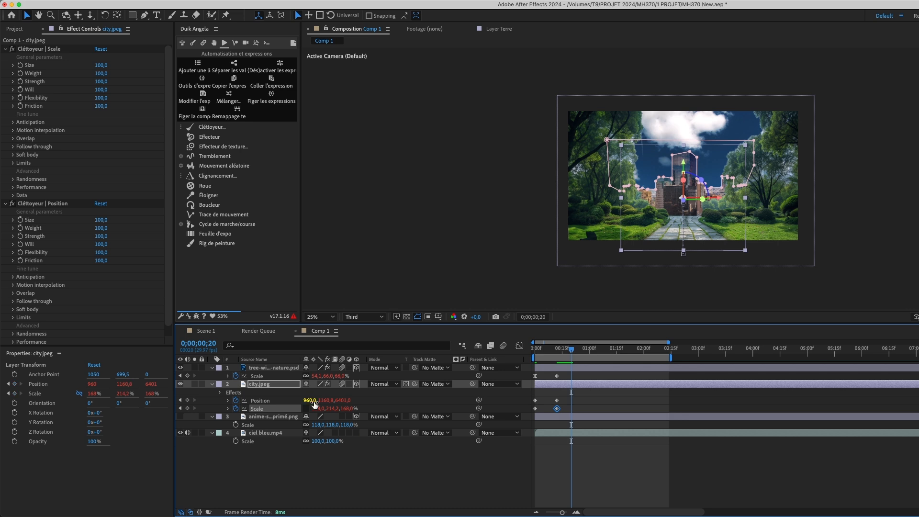
drag(328, 408, 327, 410)
Delete city.jpeg's Clettoyeur Scale effect and apply a Clettoyeur bounce preset to all three Scale keyframes
click(257, 408)
click(41, 49)
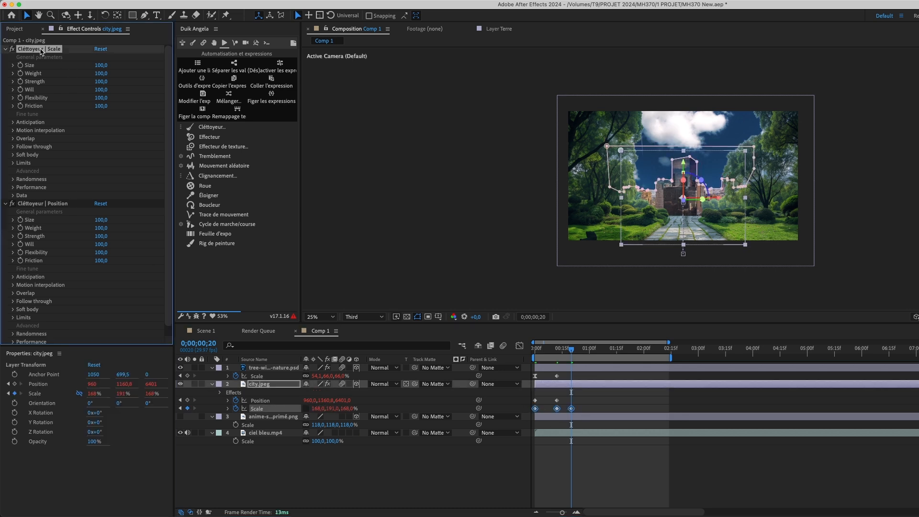
key(Delete)
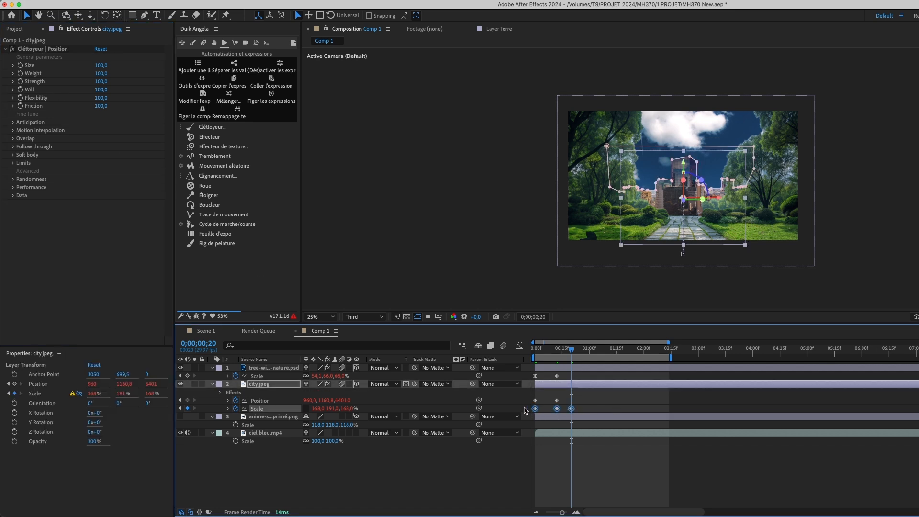
click(211, 127)
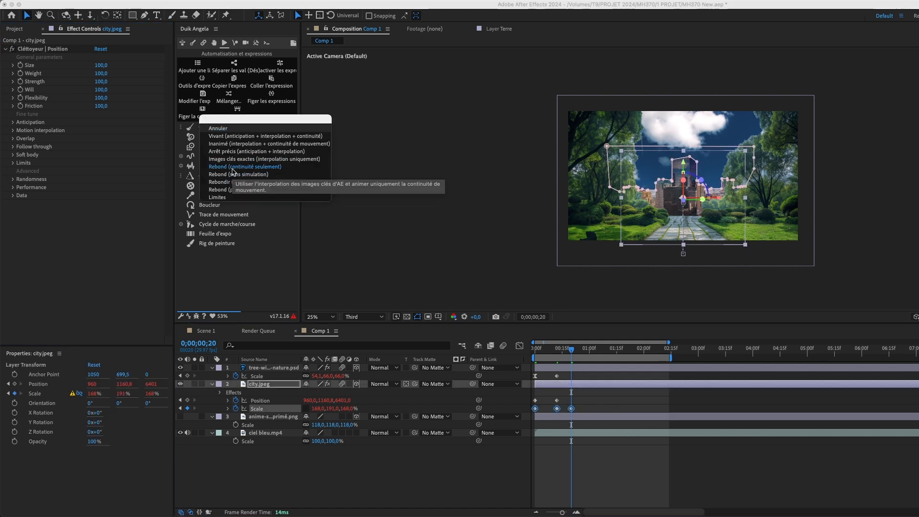
click(225, 188)
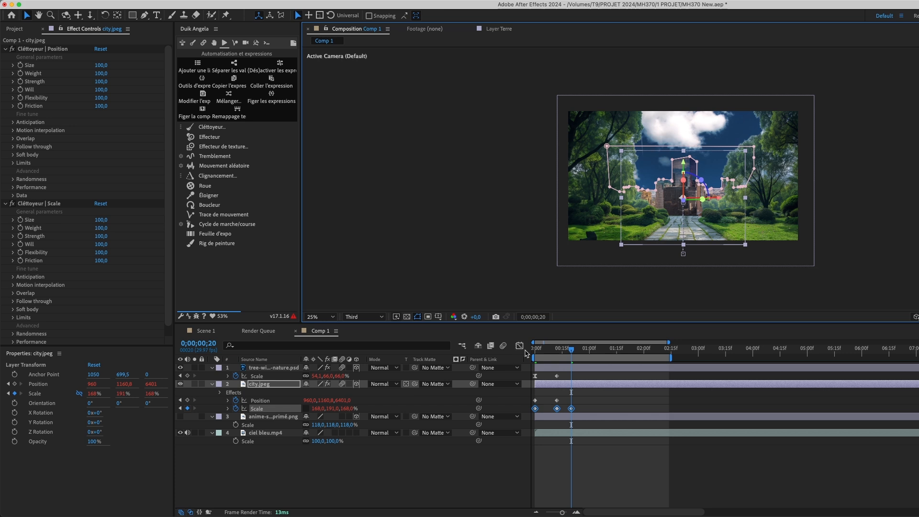
Preview the city layer's three-keyframe scale bounce from the first frame
key(Home)
key(space)
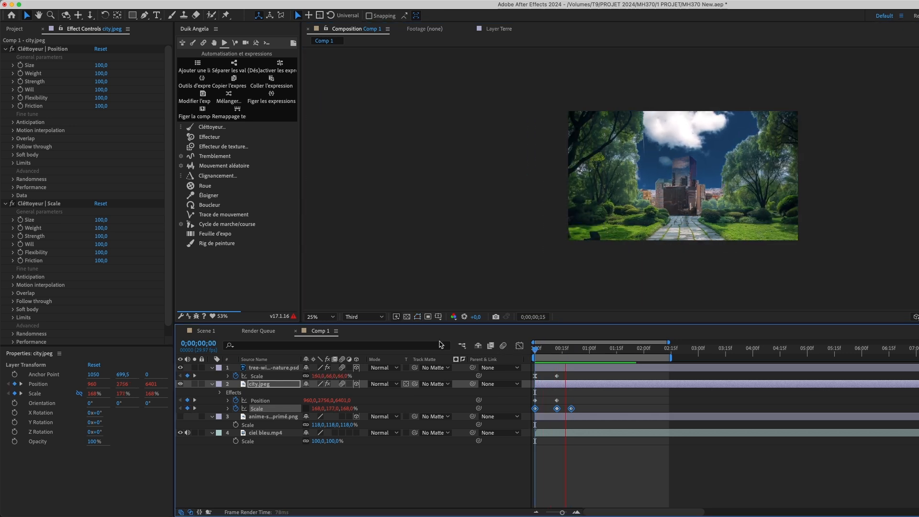
key(space)
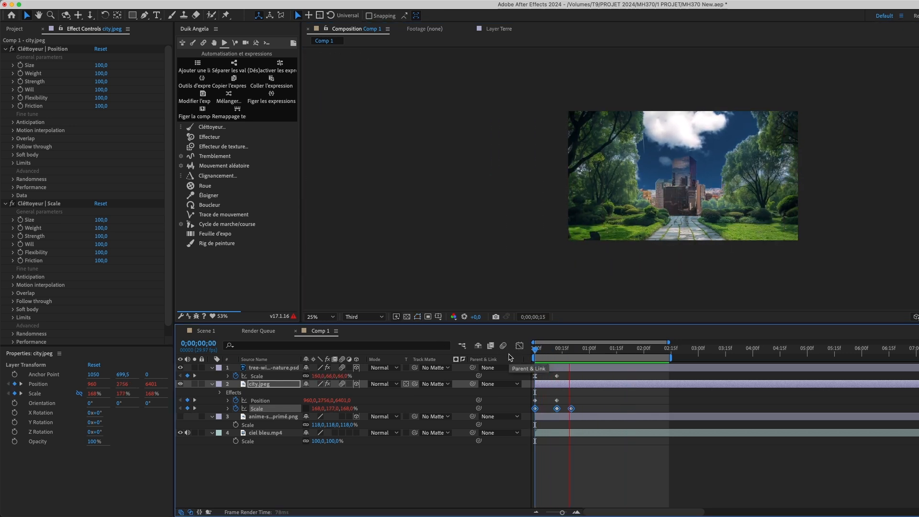
key(space)
Shift city.jpeg's last two Scale keyframes about three frames earlier and play the animation in an enlarged composition view
drag(581, 408, 551, 409)
drag(554, 352, 526, 327)
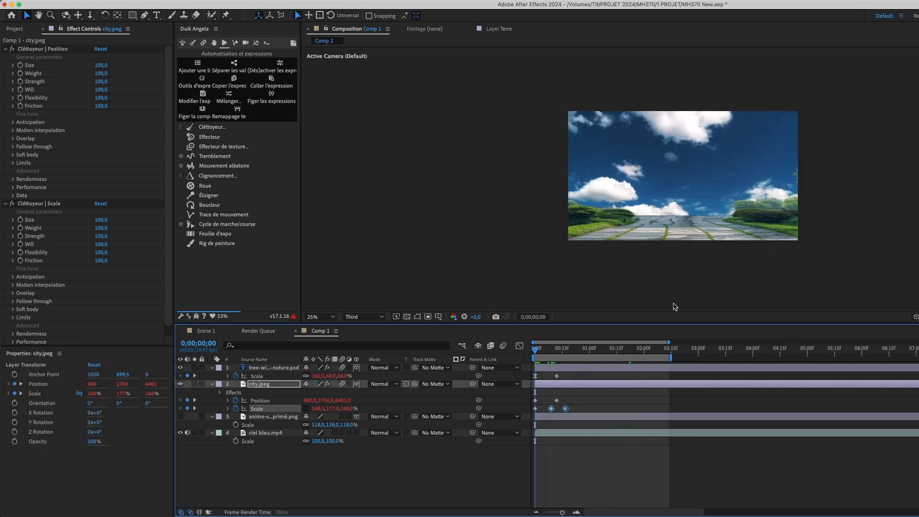
key(space)
drag(654, 323, 653, 368)
scroll(662, 294, up, 4)
scroll(661, 293, down, 6)
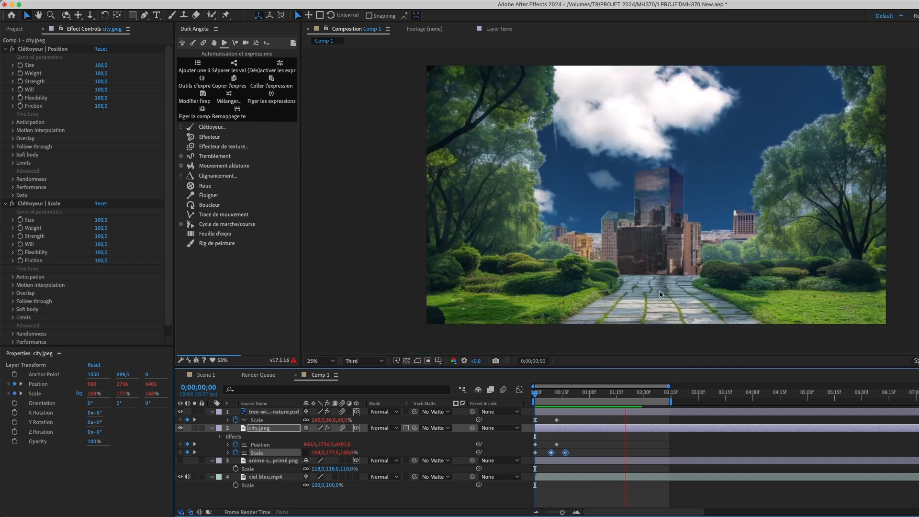
scroll(634, 333, down, 1)
scroll(634, 333, up, 2)
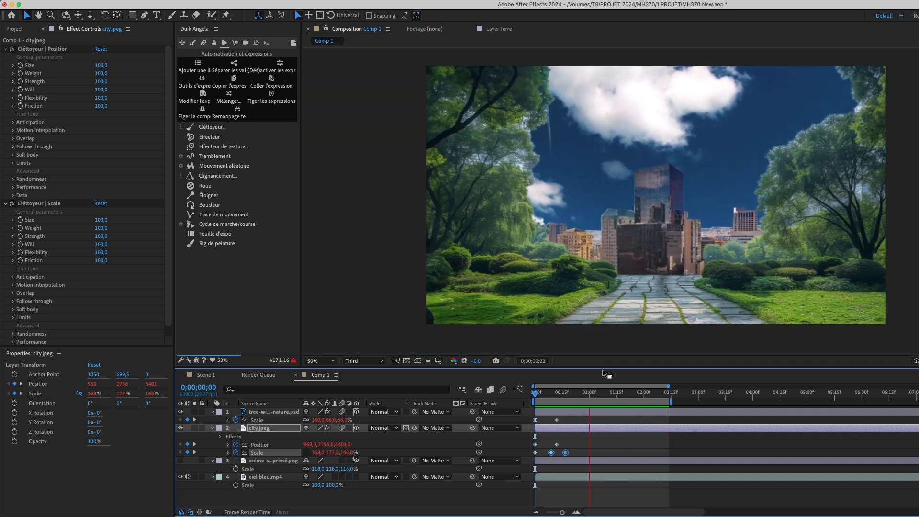
key(space)
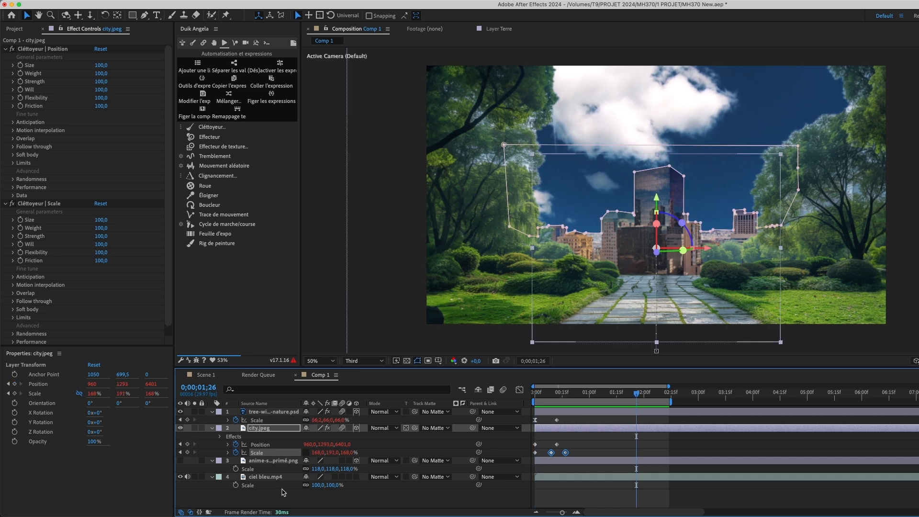
Show the anime-style-earth layer and lower it to Position 960, 901, 7947
click(180, 461)
click(366, 502)
drag(553, 395, 532, 395)
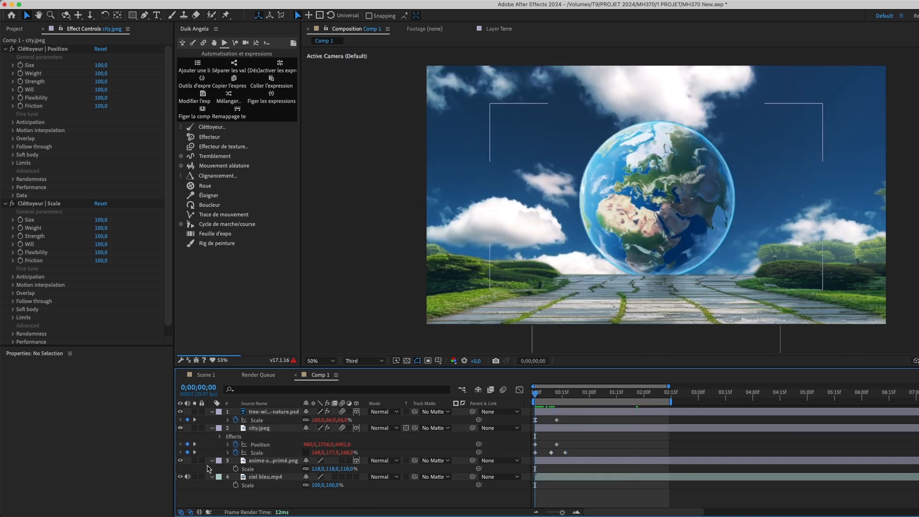
click(257, 460)
key(p)
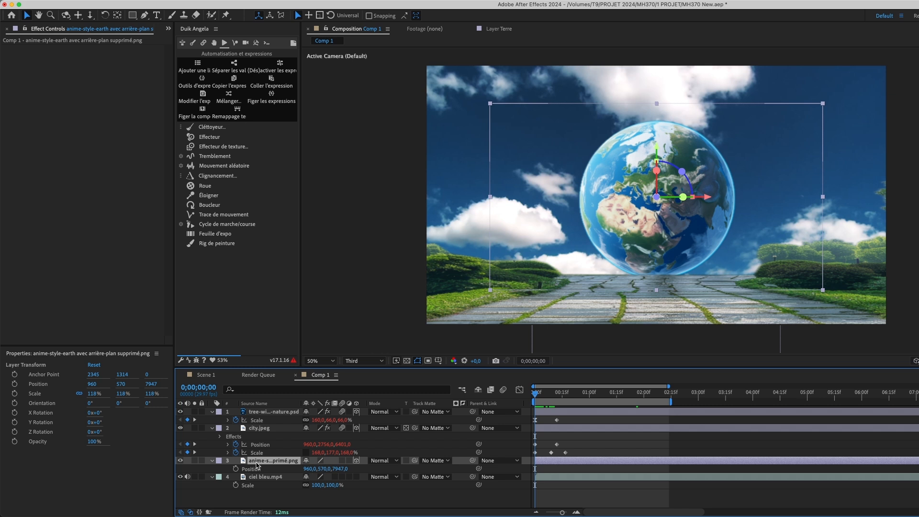
key(shift+s)
drag(540, 395, 568, 405)
drag(327, 469, 343, 515)
Scale the earth layer to 144% and place it behind the city at Position 928.2, 1052.2, 7947
key(s)
drag(335, 469, 358, 470)
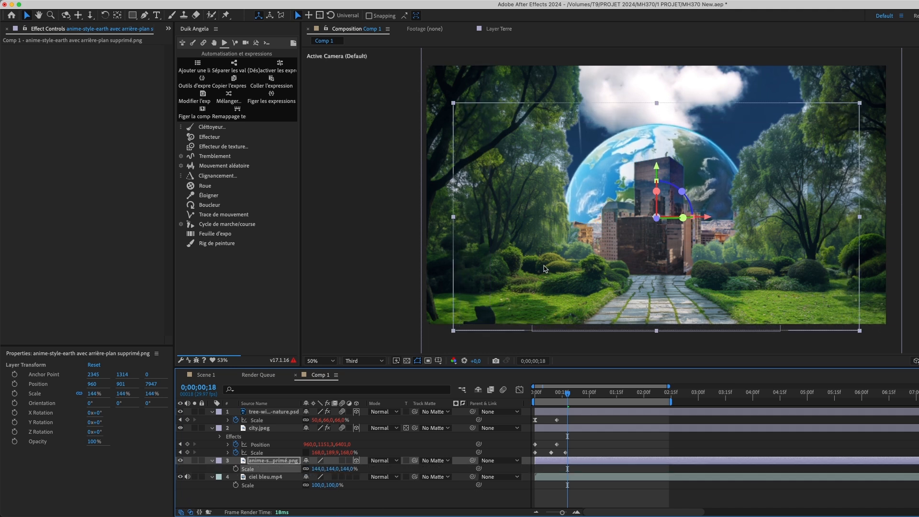
mouse_move(592, 198)
mouse_down()
mouse_move(604, 196)
mouse_move(595, 200)
mouse_up()
Start Position and Scale keyframes for the earth layer at 0;00;00;14
drag(567, 393, 559, 393)
key(shift+p)
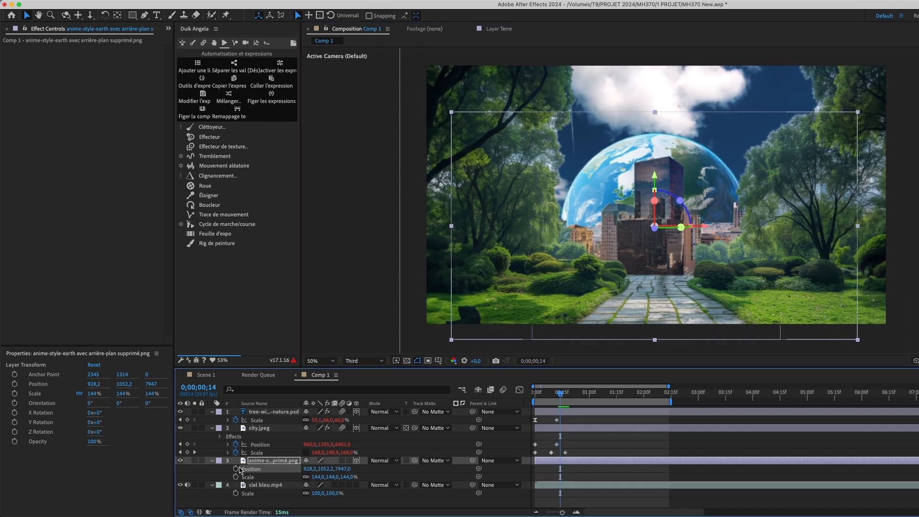
click(236, 468)
click(236, 477)
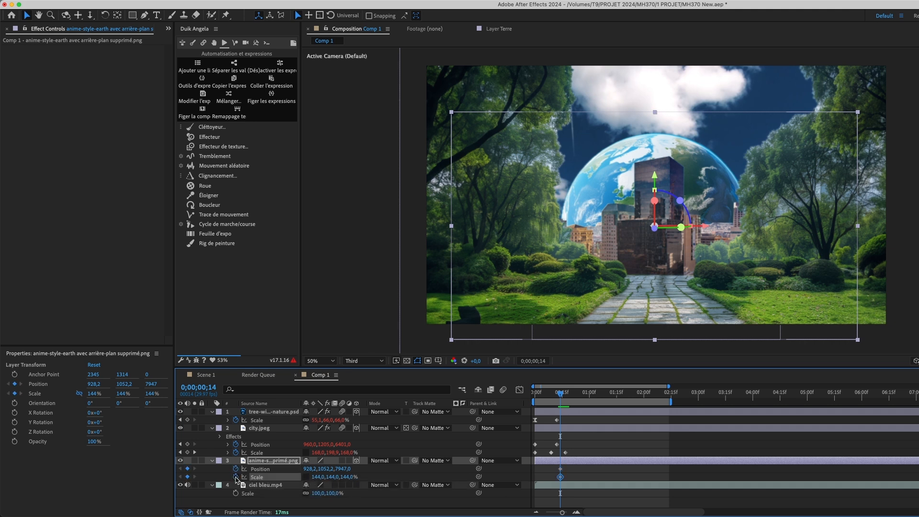
Move the earth's Scale keyframe about three frames earlier and keyframe its Position at 952, 5112, 7947 at 0;00;00;03
drag(560, 477, 542, 477)
click(540, 395)
drag(602, 173, 605, 420)
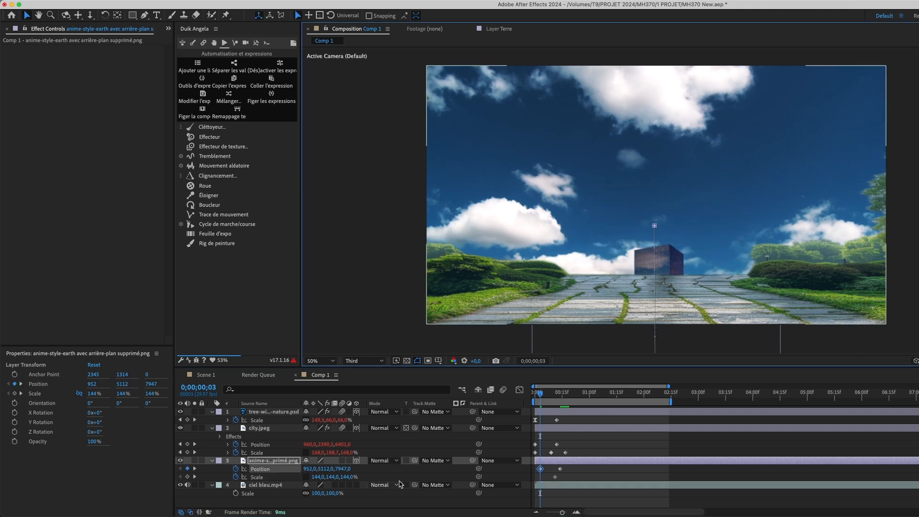
drag(541, 397, 560, 399)
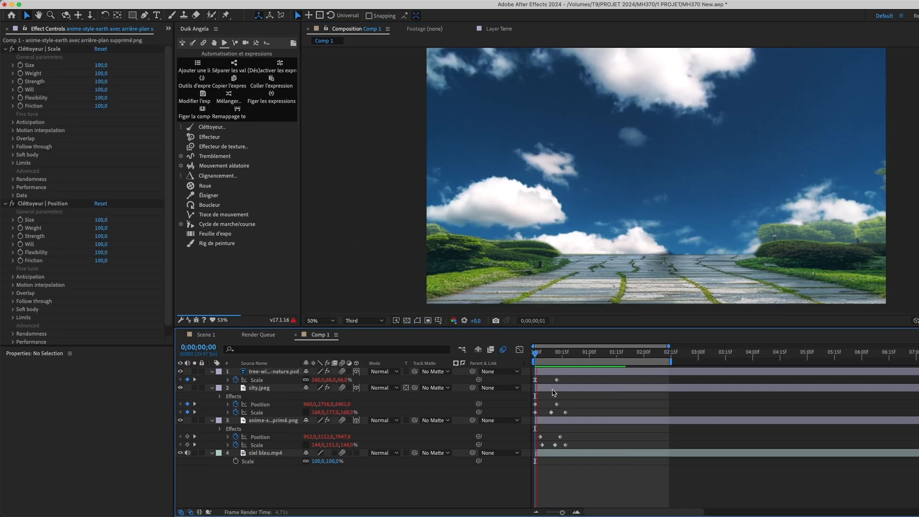
Add a two-node camera with the 50mm preset to the composition
key(space)
mouse_move(536, 355)
mouse_down()
mouse_move(543, 362)
mouse_move(529, 362)
mouse_up()
right_click(288, 478)
click(419, 435)
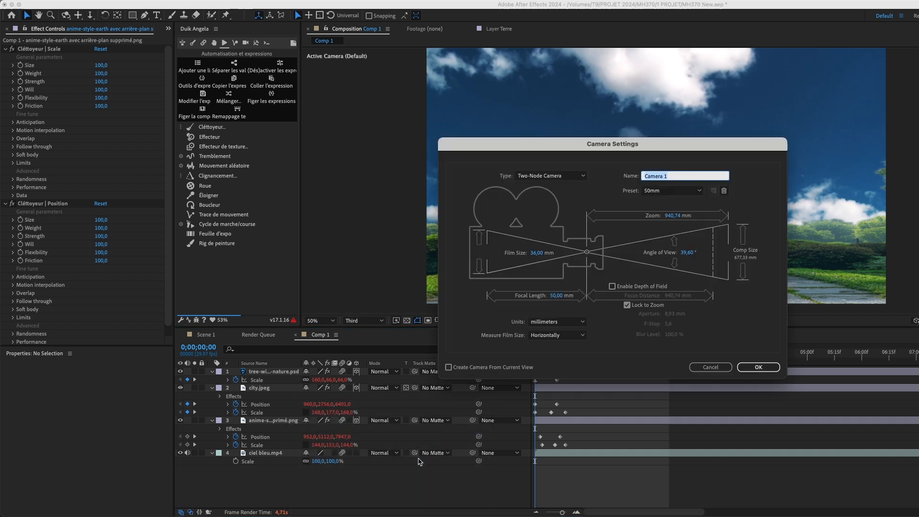
click(758, 366)
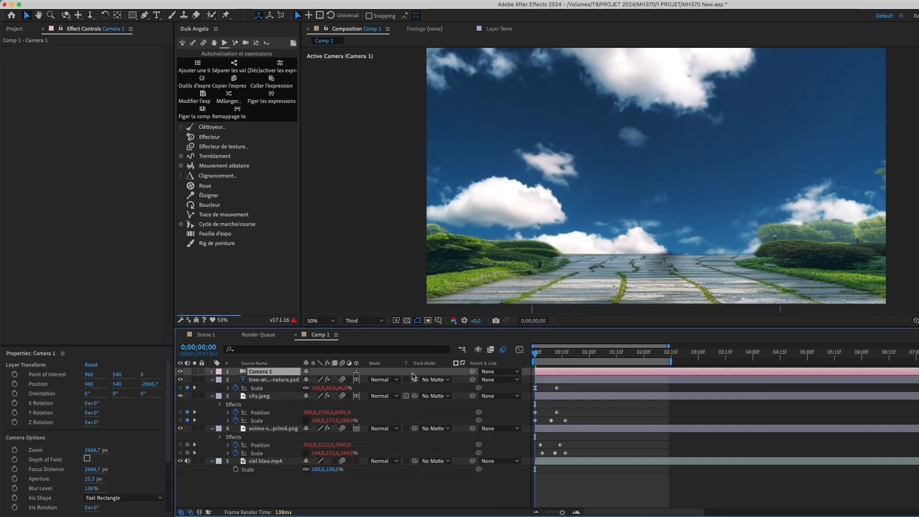
Move the camera forward to Position 960, 540, -420.7
key(p)
drag(341, 380, 538, 372)
click(405, 404)
mouse_move(342, 379)
mouse_down()
mouse_move(454, 380)
mouse_move(346, 381)
mouse_up()
Set the camera's Point of Interest to 960, 563, 0
key(a)
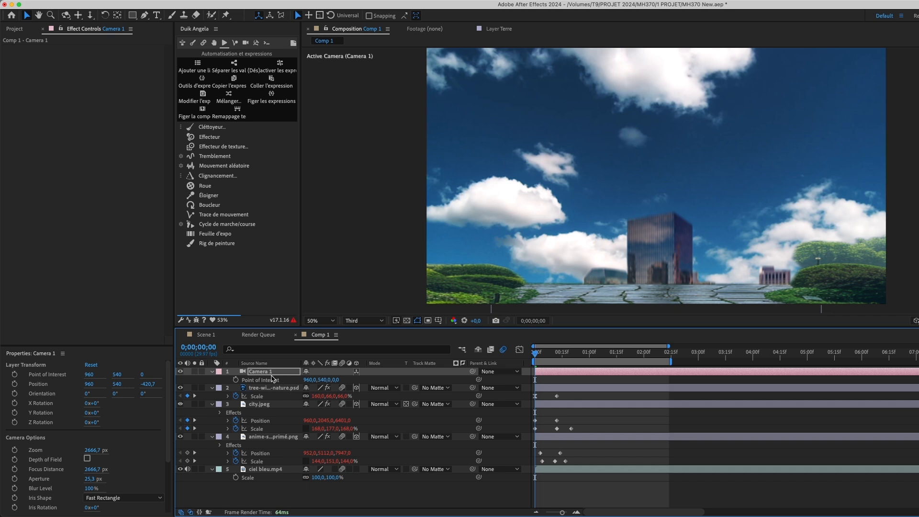
key(shift+p)
drag(324, 379, 348, 387)
drag(330, 382, 322, 387)
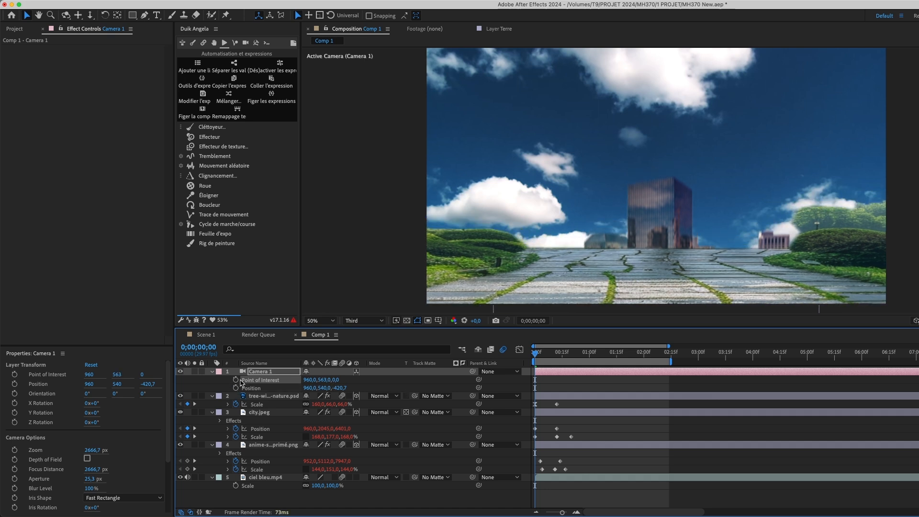
Add a second, Left view and keyframe the camera at Position 960, 792.8, 1600 with Point of Interest 960, 815.8, 2020.7
key(F11)
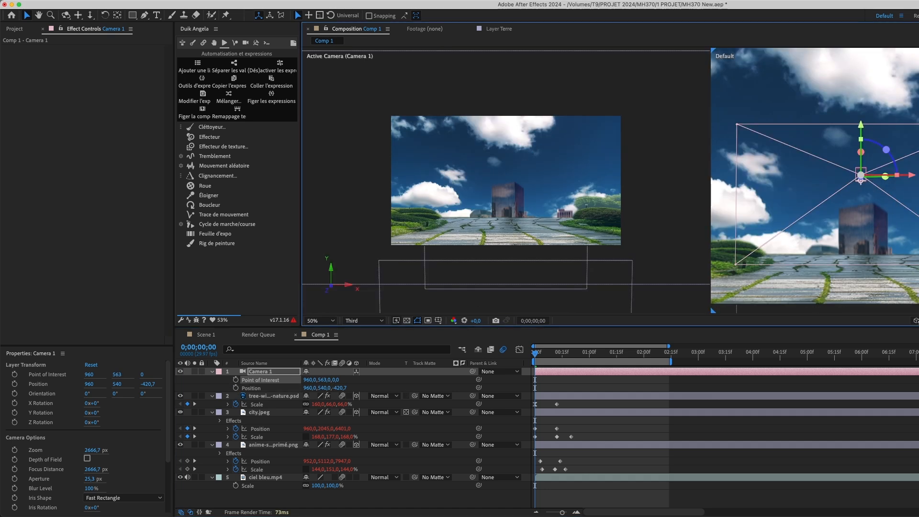
scroll(897, 231, down, 5)
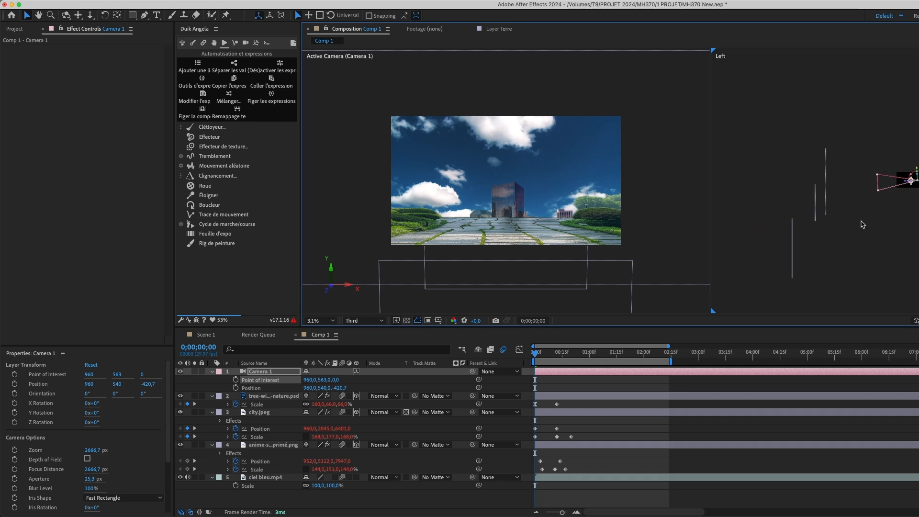
drag(903, 186, 880, 183)
click(235, 379)
Pull the camera back to Position 960, 536.8, -928 at 0;00;00;24 and ease its Position and Point of Interest keyframes
drag(548, 358, 580, 362)
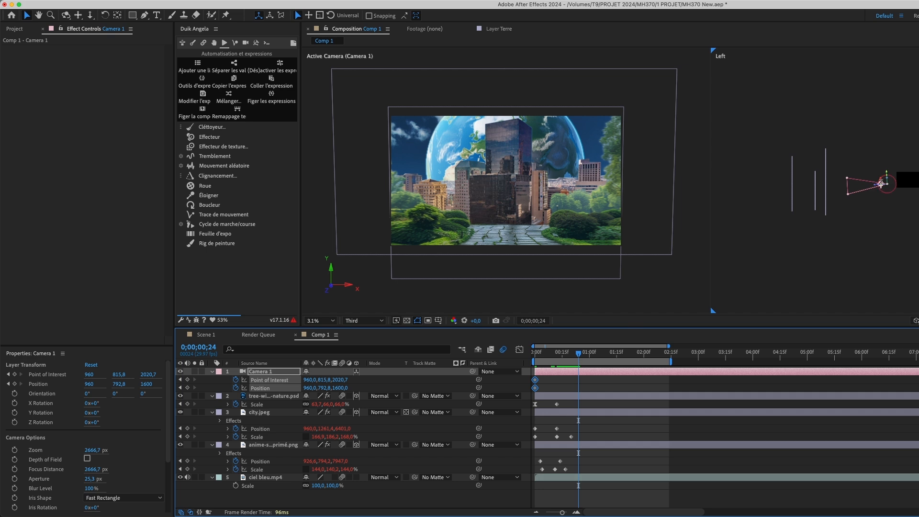
drag(880, 183, 918, 180)
drag(598, 377, 528, 390)
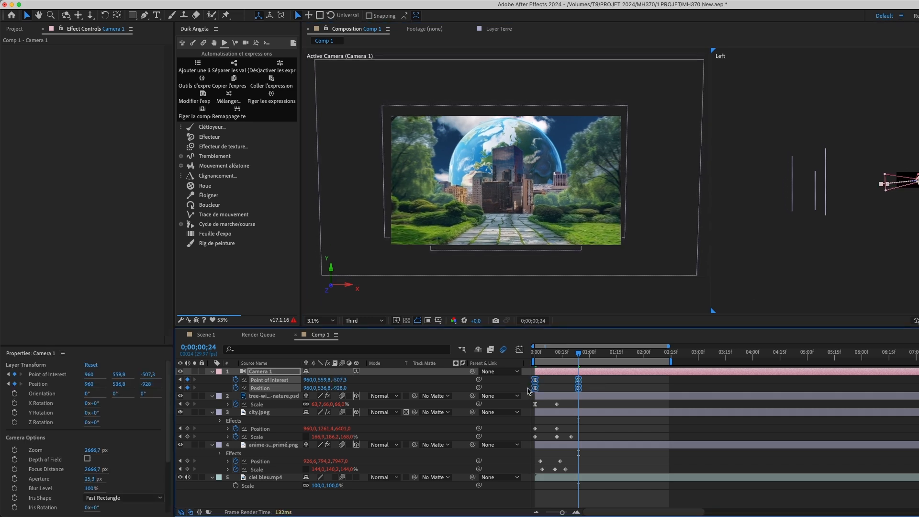
Shape the camera's Position speed curve with a steep early peak and long slowdown, and preview the move
click(523, 351)
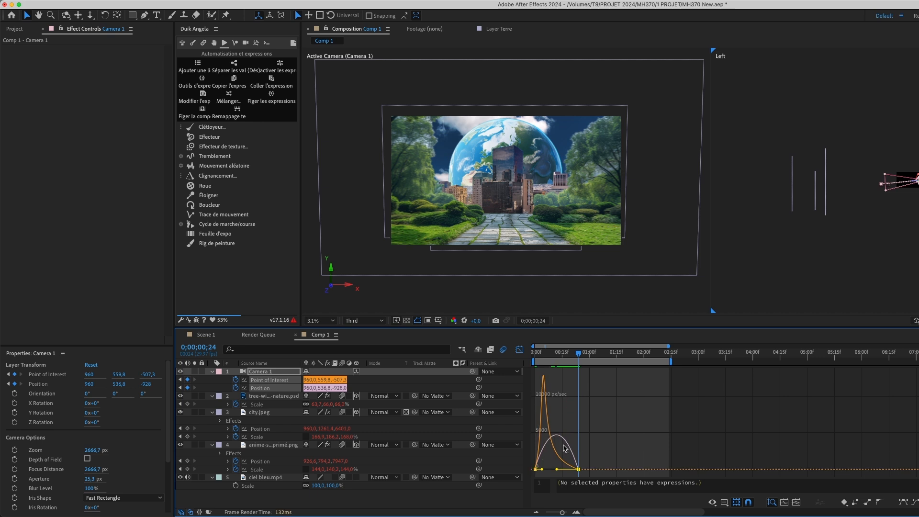
drag(570, 466, 538, 466)
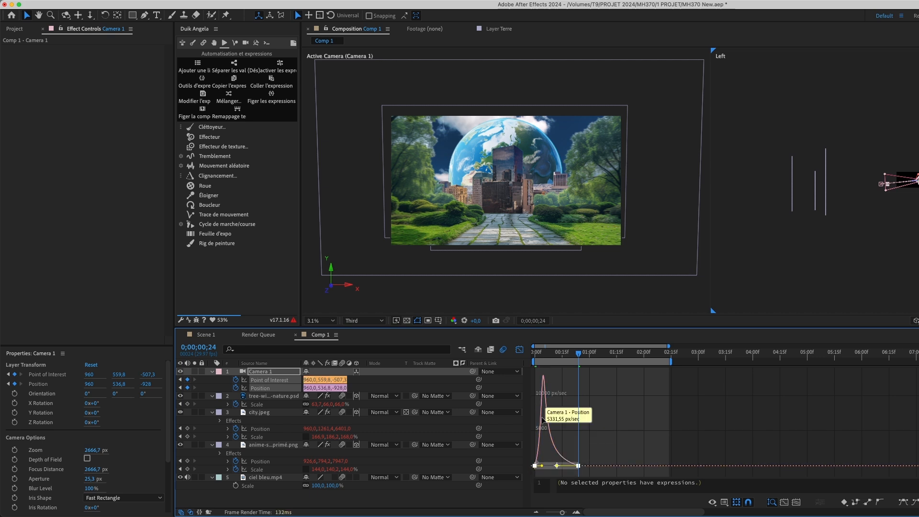
drag(545, 354, 535, 354)
key(space)
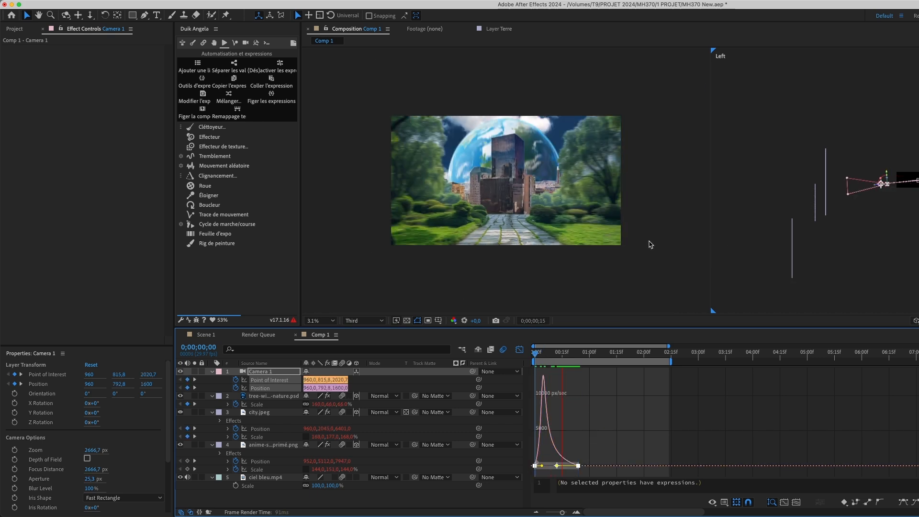
key(space)
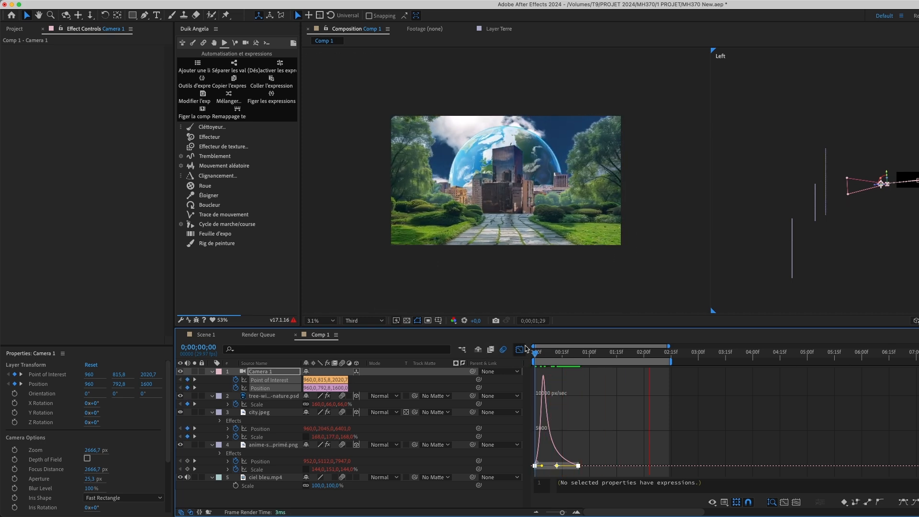
key(shift+F3)
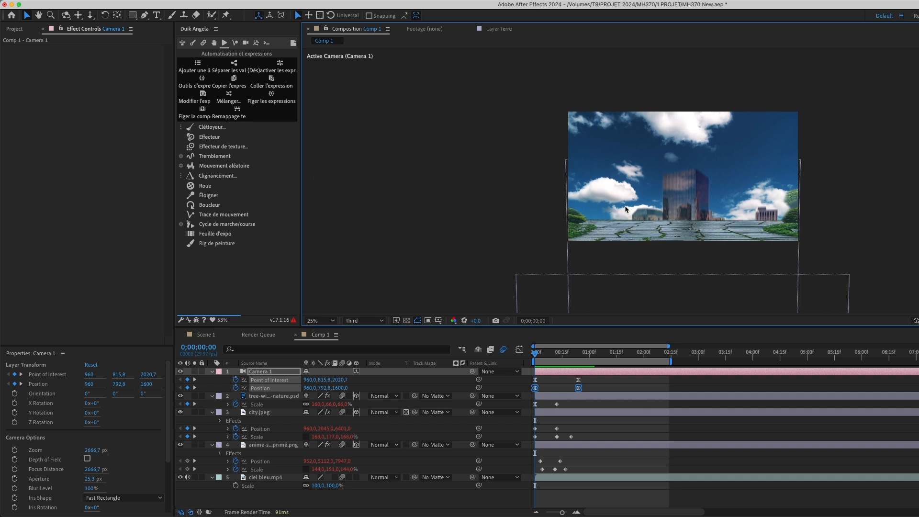
Preview the camera move together with the layer entrances from the first frame
drag(535, 353, 538, 335)
key(space)
key(space)
drag(600, 375, 524, 474)
click(547, 379)
click(535, 353)
key(space)
key(space)
Move the ending Scale and Position keyframes of the tree, city and earth layers about seven frames later and preview the result
drag(583, 408, 554, 472)
drag(555, 469, 568, 470)
key(Home)
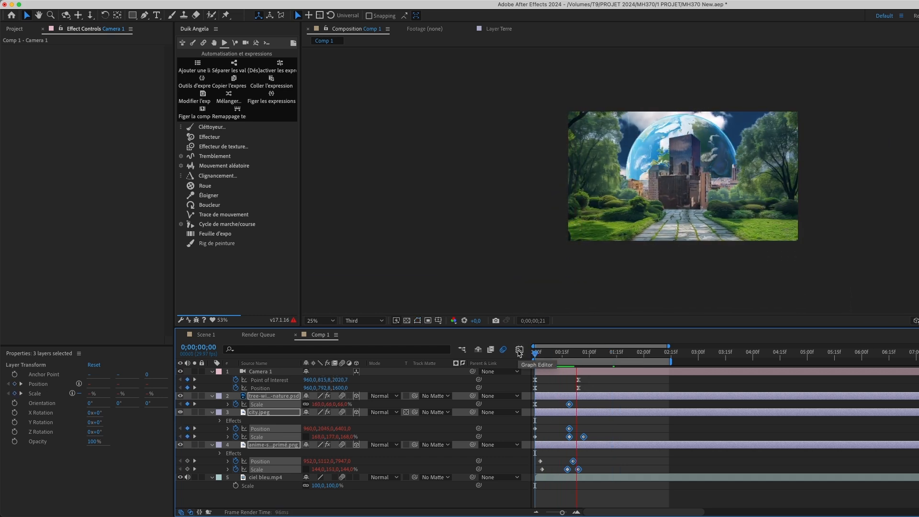
key(space)
key(space)
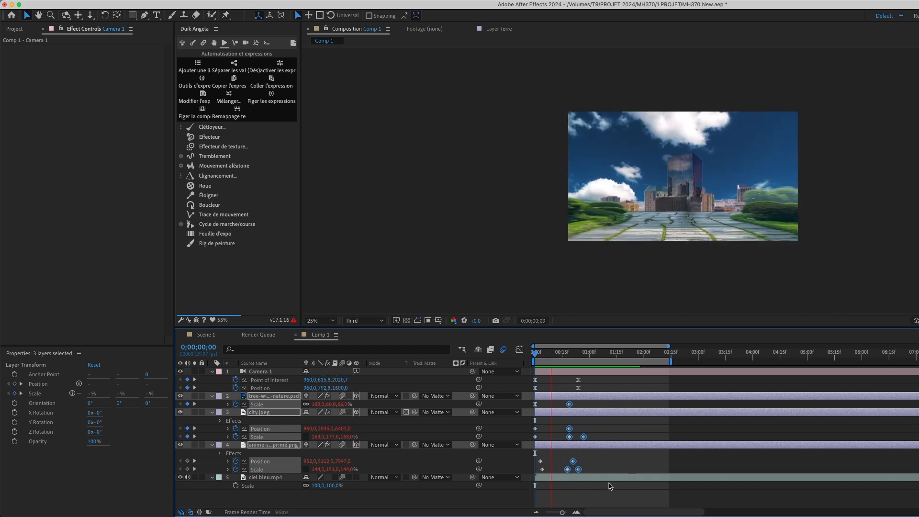
Preview the camera move and layer entrances again from the first frame
key(space)
click(540, 354)
key(space)
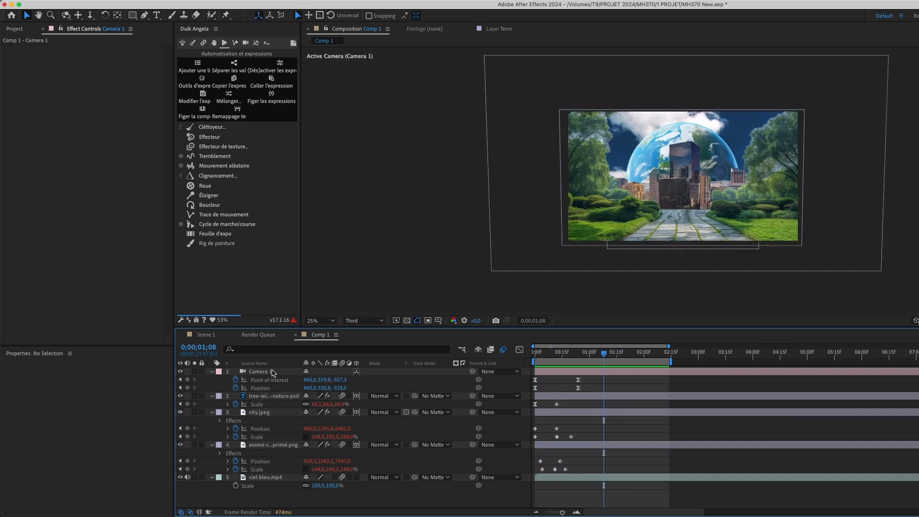
Add a null object, parent Camera 1 to it and rename the null Floating Cam
key(alt+shift+super+y)
key(p)
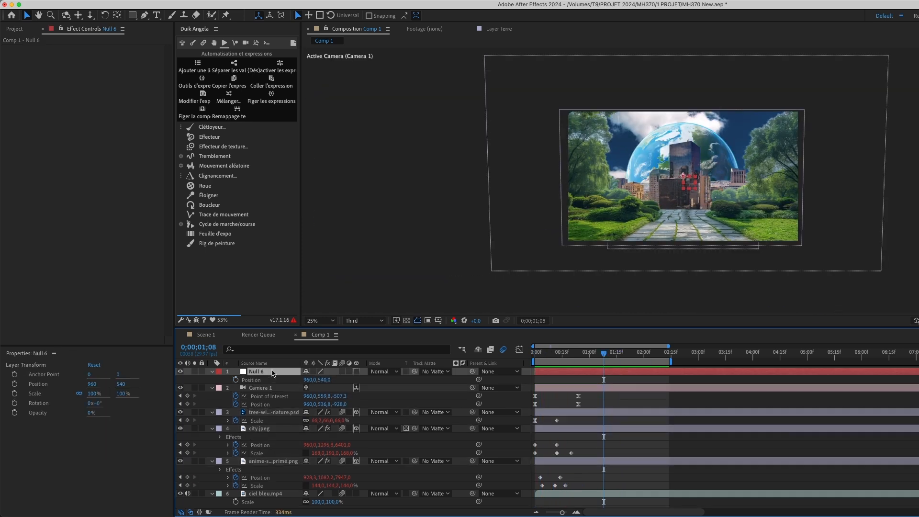
drag(286, 393, 261, 372)
right_click(259, 371)
click(290, 485)
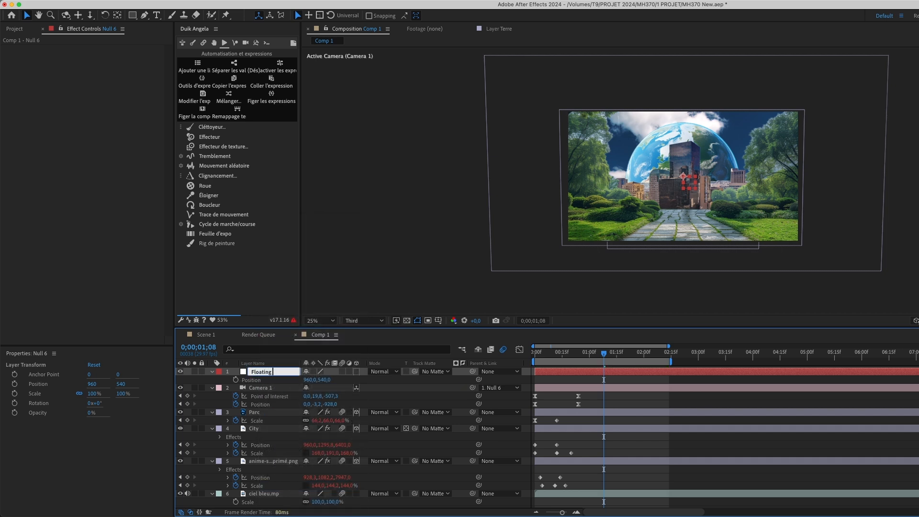
click(654, 485)
Apply the expression wiggle(0.7,20) to the Floating Cam null's Position and preview the floating motion
alt+click(235, 380)
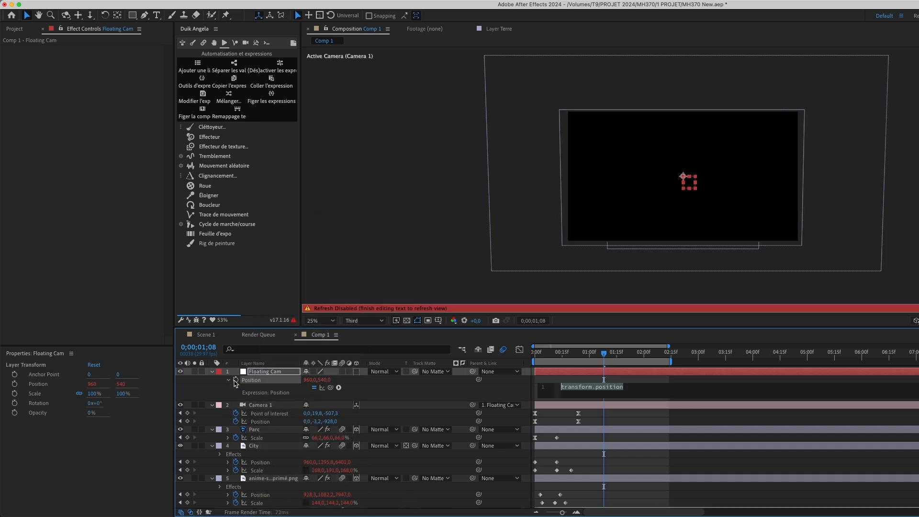
text(wiggle)
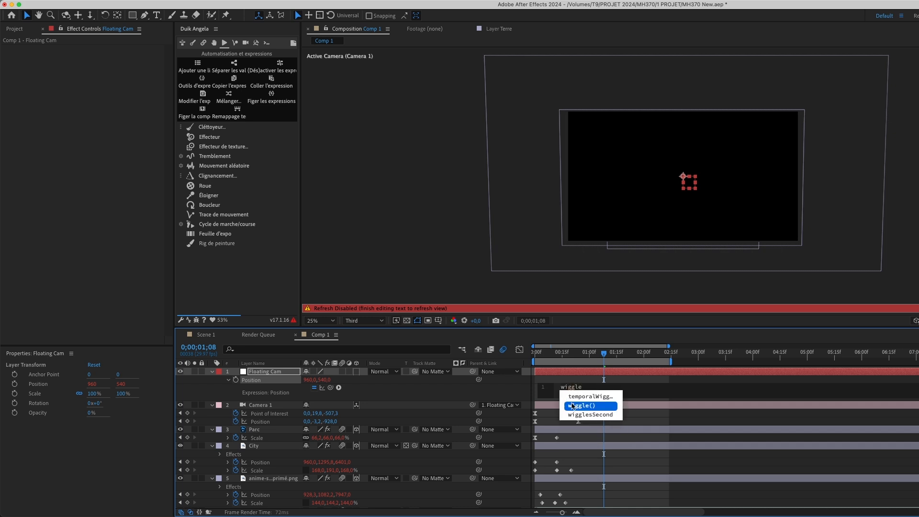
click(575, 406)
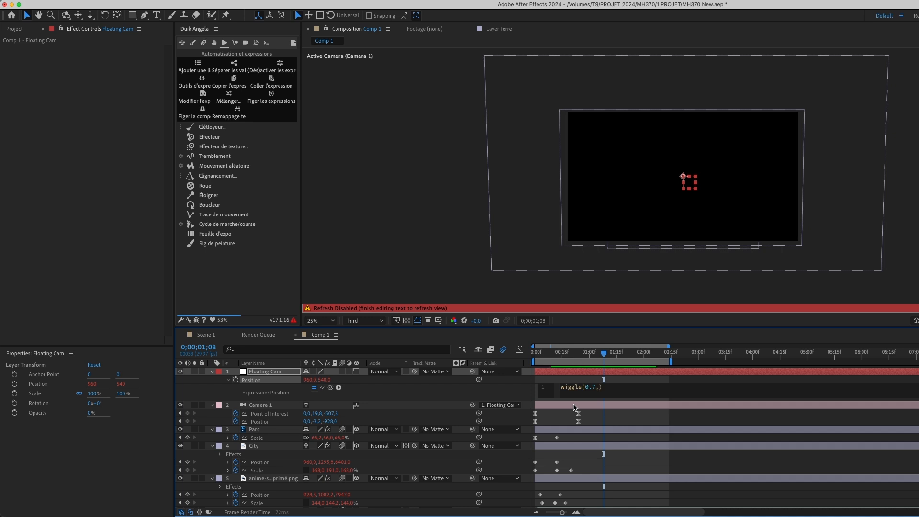
click(574, 380)
drag(574, 354, 499, 354)
key(space)
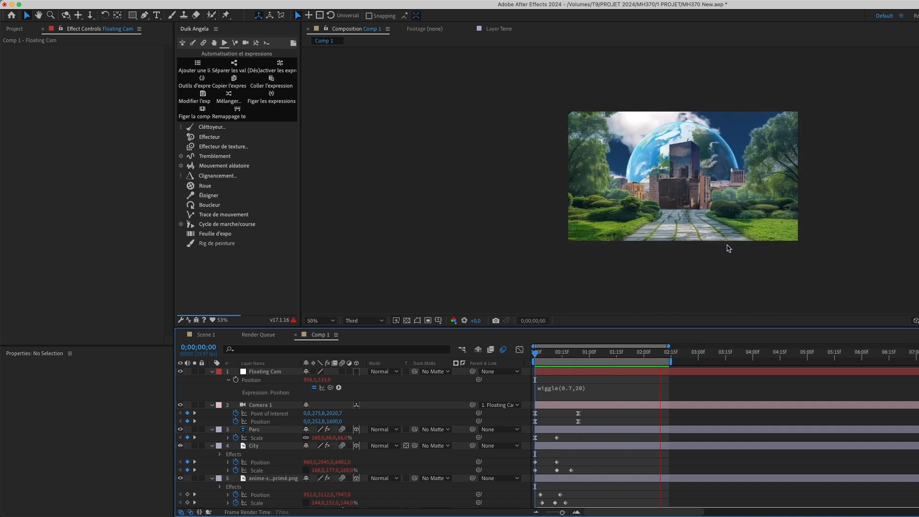
scroll(711, 253, up, 2)
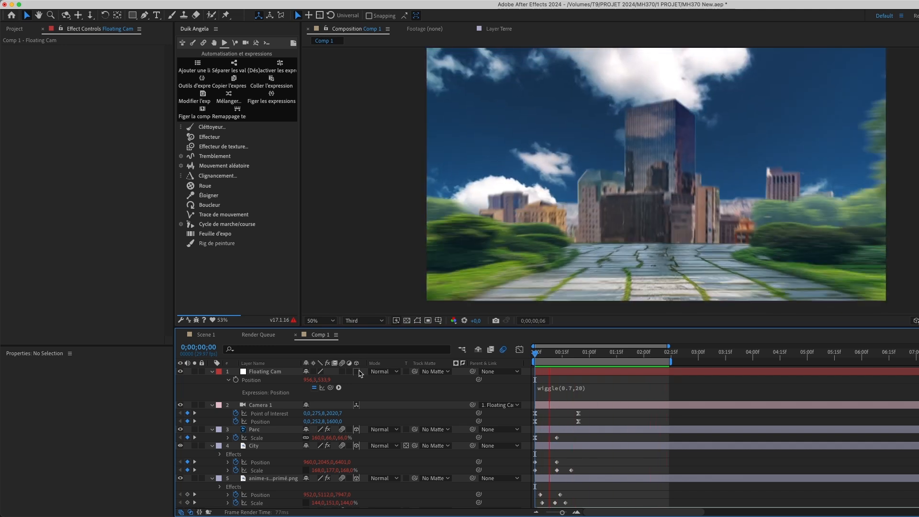
Make the Floating Cam null a 3D layer and keyframe its Position at the first frame and at 0;00;02;12
click(356, 371)
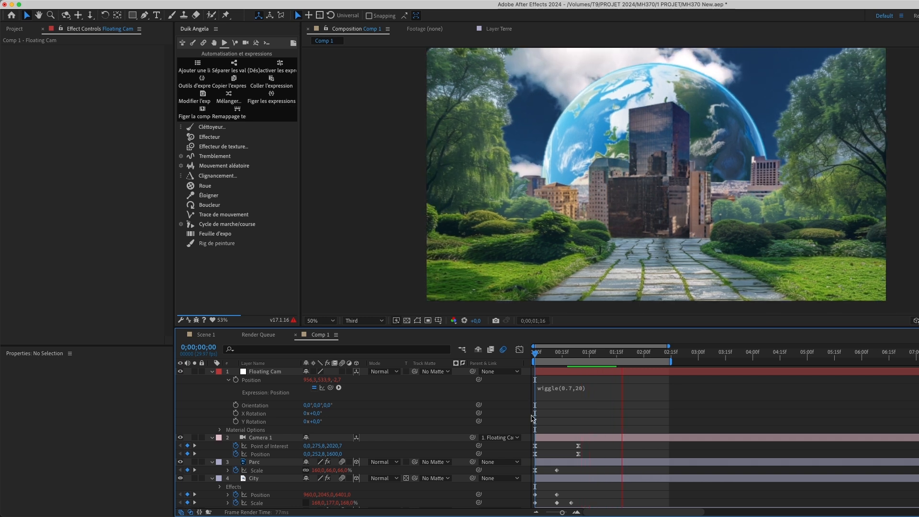
drag(567, 352, 532, 355)
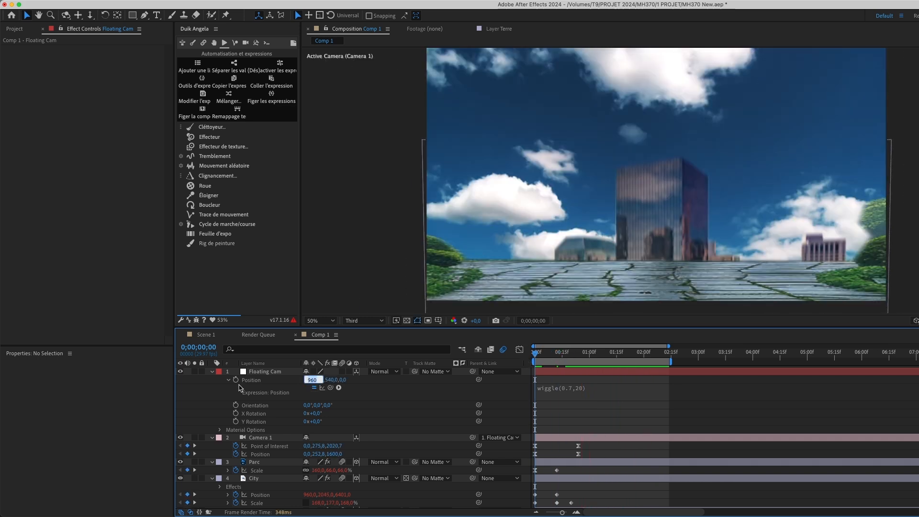
click(245, 380)
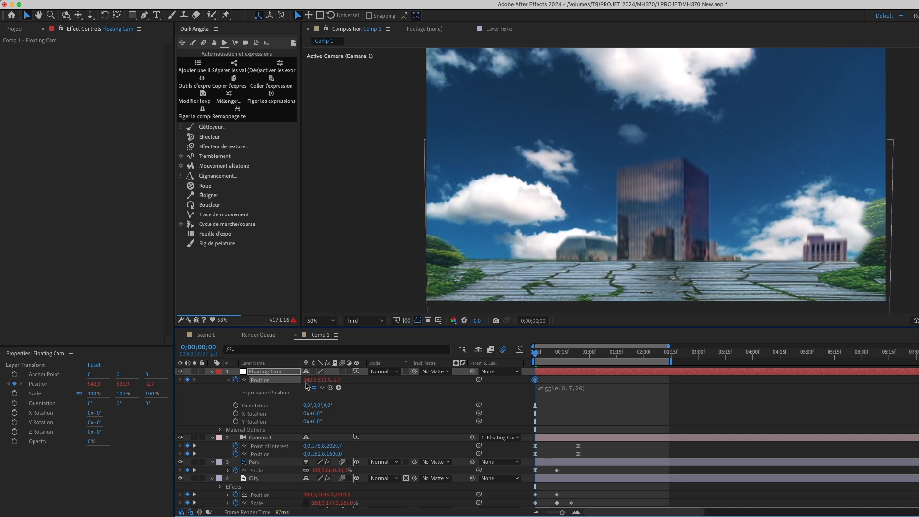
drag(534, 353, 665, 353)
drag(323, 381, 338, 382)
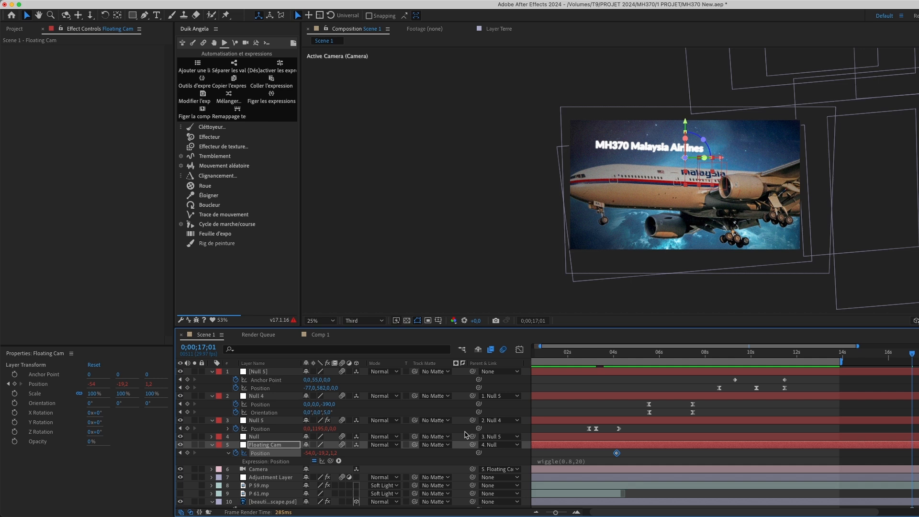
Examine the Floating Cam's Position keyframes and expression in Scene 1, and return to Comp 1
click(642, 455)
drag(558, 353, 513, 359)
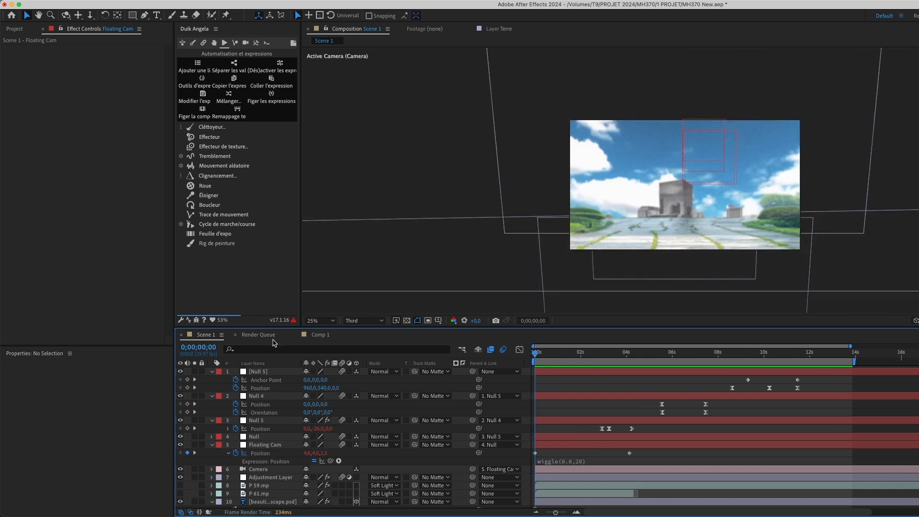
click(319, 335)
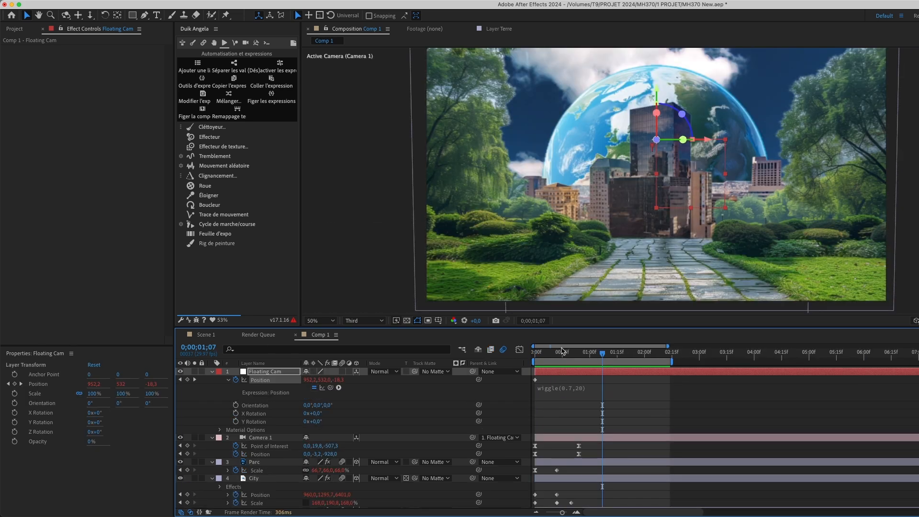
Undo the last edit in Comp 1 and extend the work area to about 0;00;03;22
click(584, 388)
click(587, 407)
key(super+z)
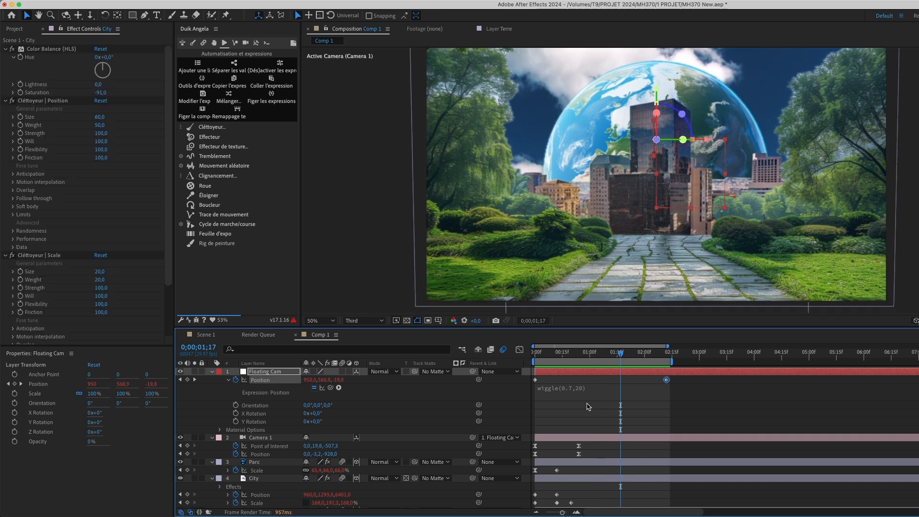
drag(675, 364, 740, 364)
Shift the Floating Cam's first Position keyframe to X 908.3, test an adjustment at 0;00;02;12, undo it and preview the drift
key(Home)
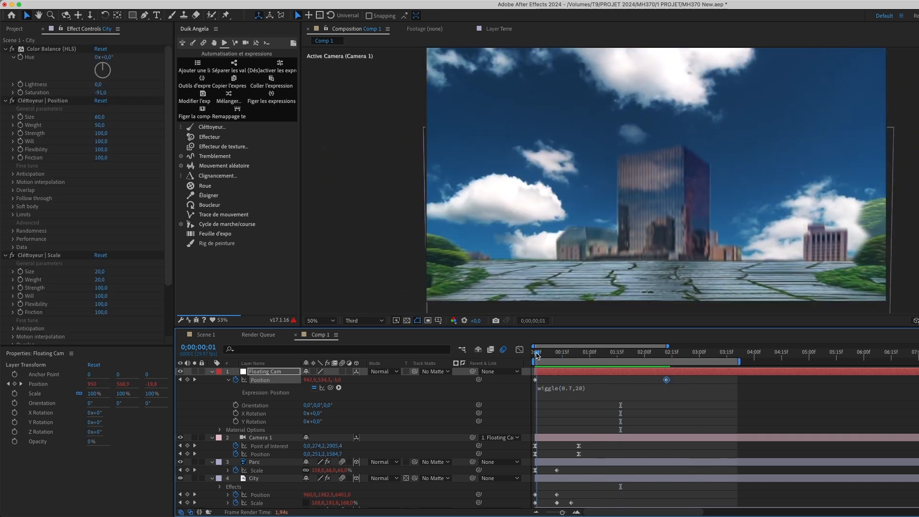
click(299, 381)
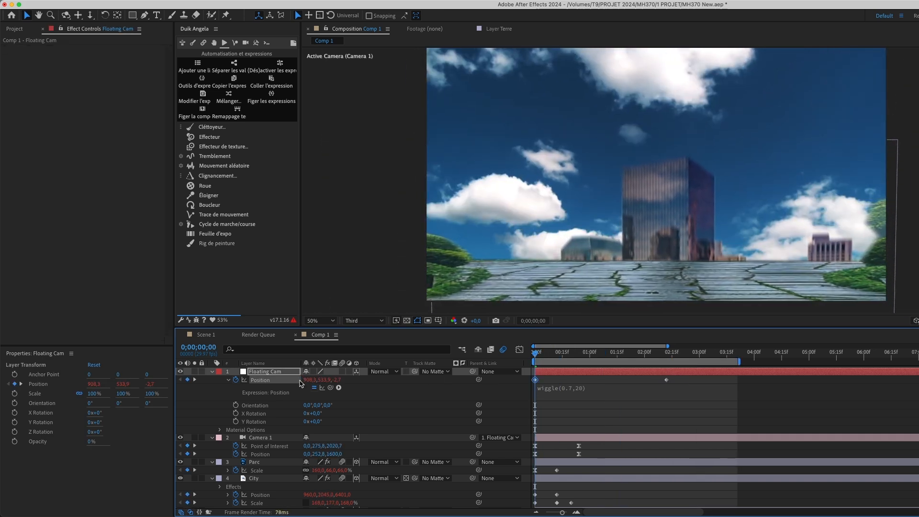
click(665, 357)
drag(327, 382, 280, 384)
mouse_move(339, 382)
mouse_down()
mouse_move(348, 379)
mouse_move(338, 386)
mouse_up()
key(super+z)
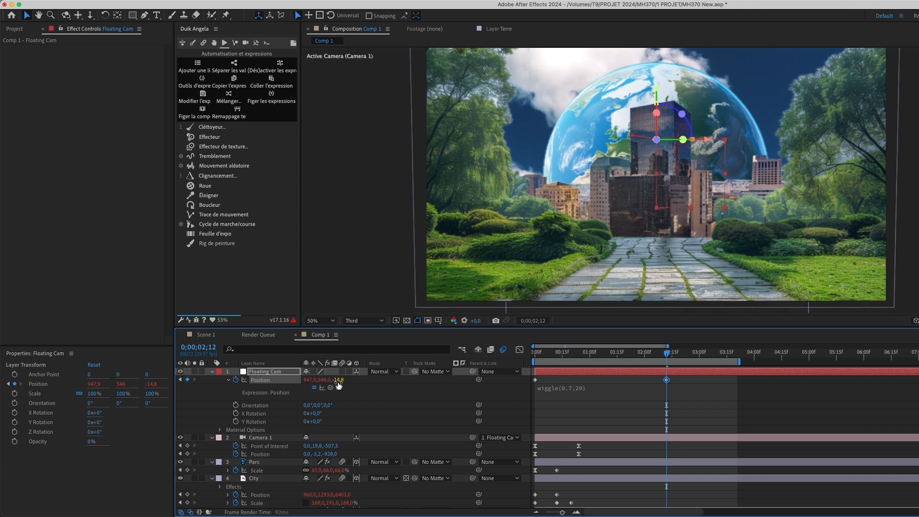
key(space)
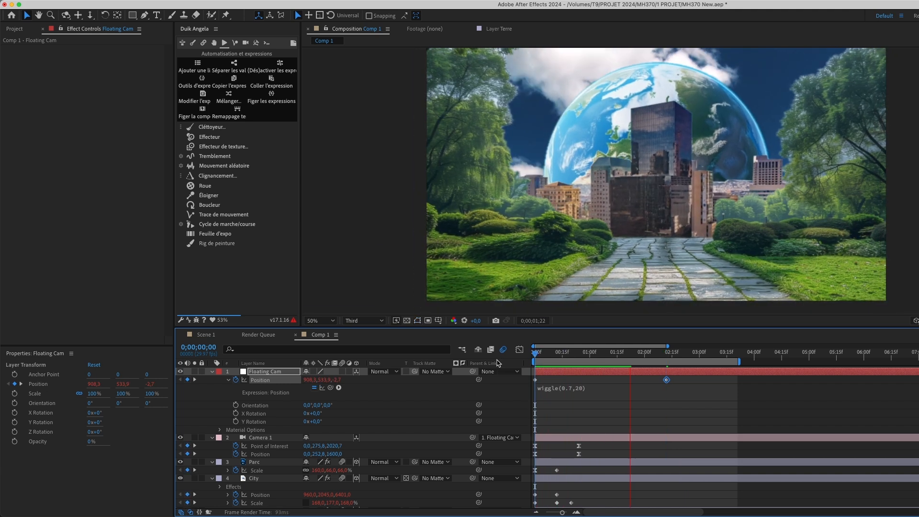
Extend the work area to about 5.5 seconds and add a null object as the parent of Floating Cam
key(space)
drag(667, 346, 780, 363)
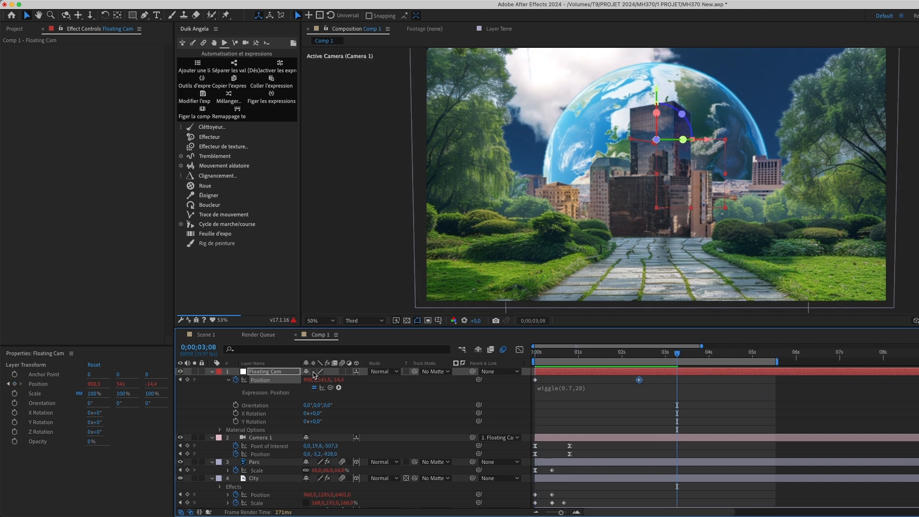
key(super+alt+shift+y)
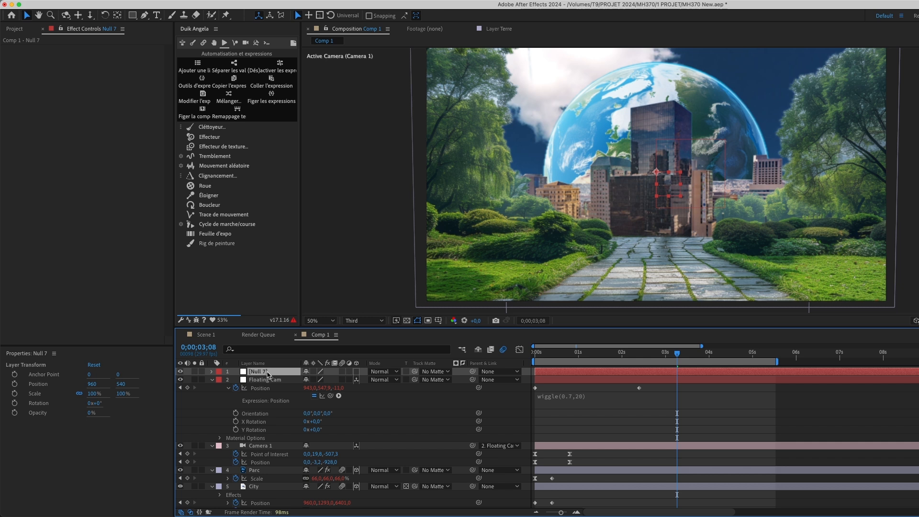
drag(472, 379, 255, 375)
drag(700, 353, 726, 354)
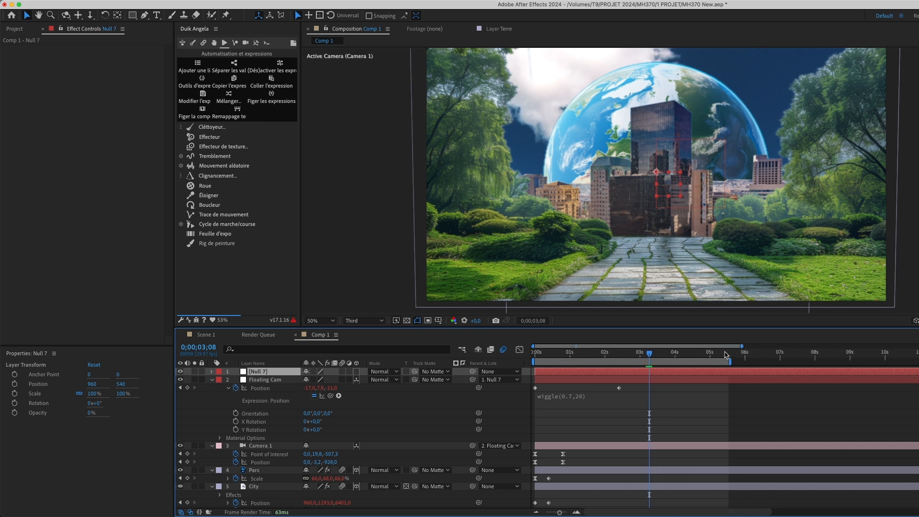
Make the new null 3D and keyframe its Position at 960, 540 near 0;00;02;23 and at Y 474 at 0;00;03;07
key(p)
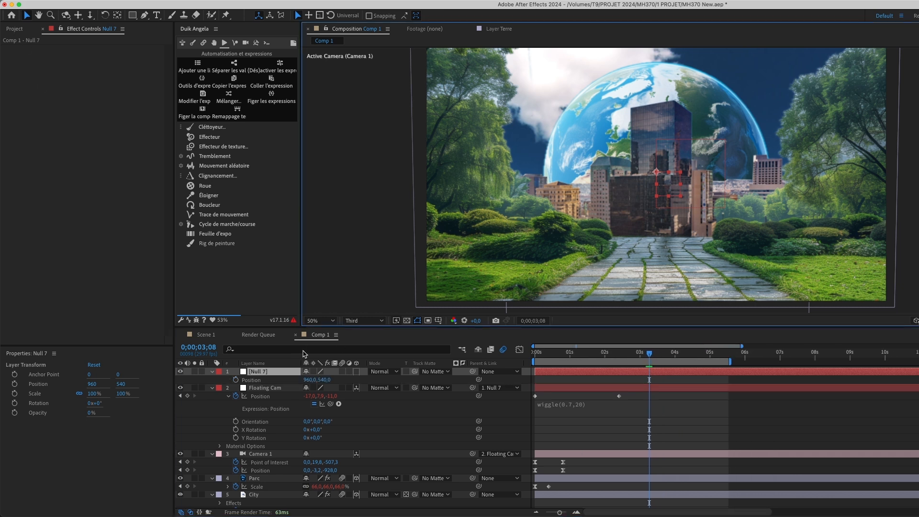
drag(636, 353, 632, 381)
click(638, 381)
key(space)
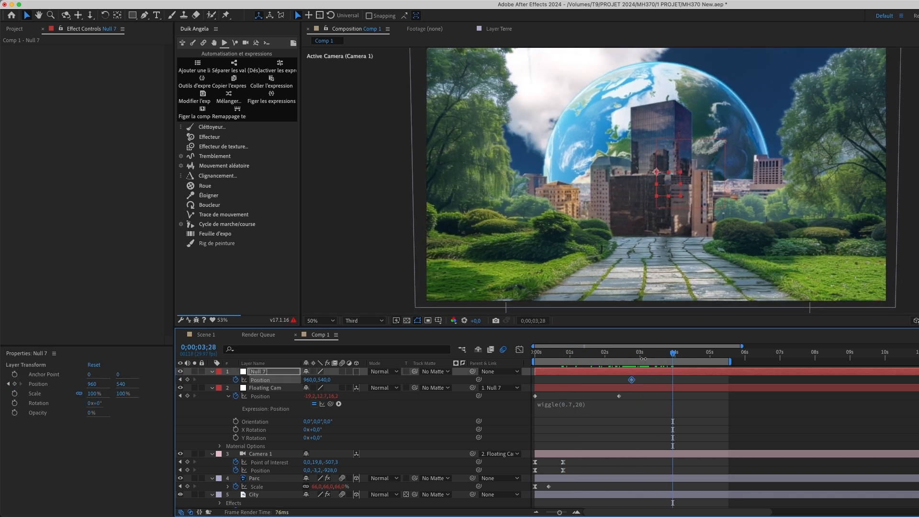
key(space)
click(356, 372)
drag(323, 380, 292, 380)
Apply Easy Ease to the new null's two Position keyframes and lengthen the slowdown in their speed curve
click(519, 349)
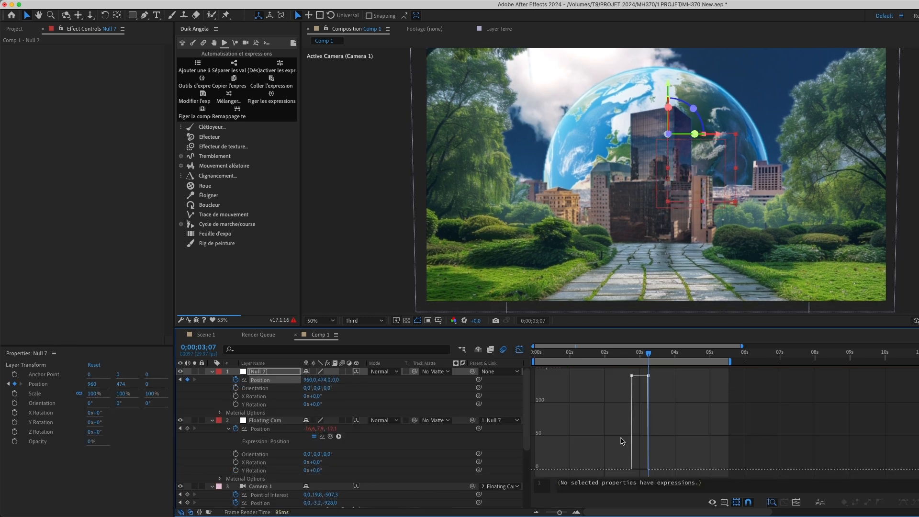
click(522, 350)
drag(624, 377, 669, 385)
key(F9)
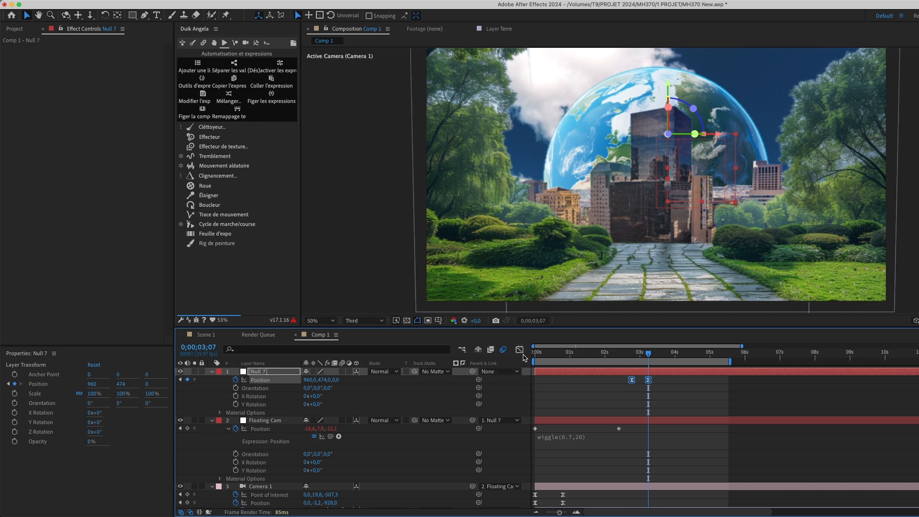
click(521, 350)
drag(645, 470, 631, 472)
click(518, 350)
click(575, 380)
Try raising the new null's Y Position to 3925 at 0;00;03;22 and check whether the earth leaves the frame
drag(648, 354, 666, 360)
drag(325, 379, 895, 460)
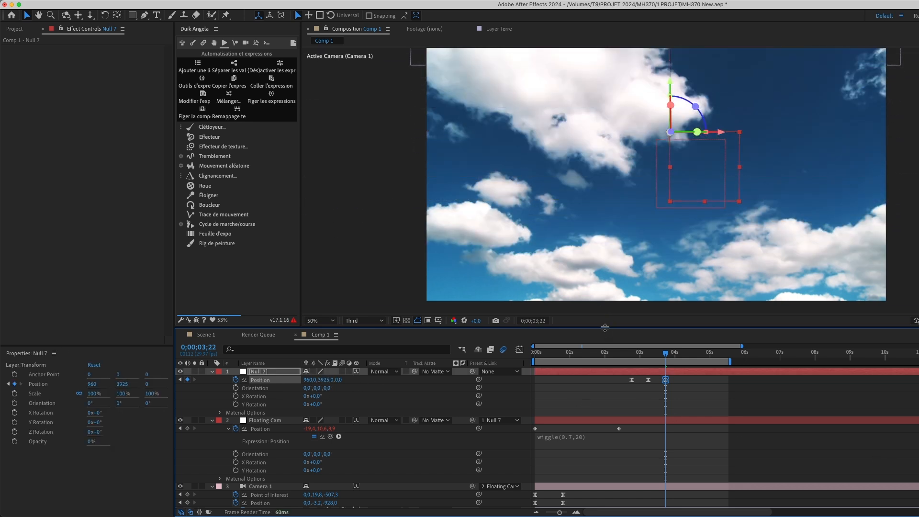
drag(584, 329, 582, 351)
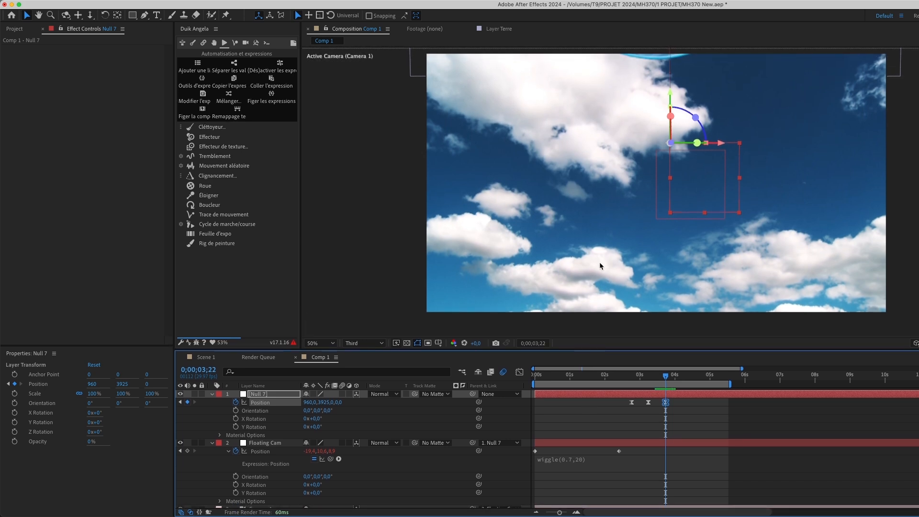
key(comma)
key(comma)
click(683, 128)
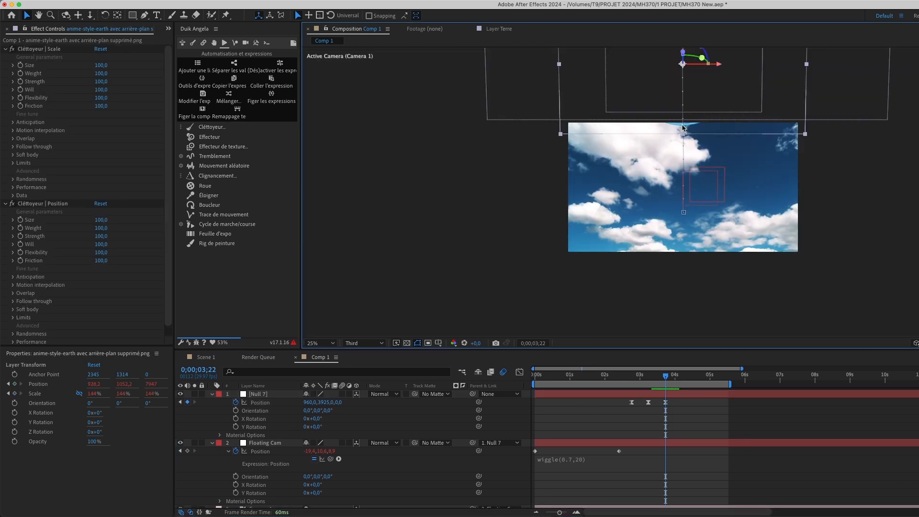
Undo the new null's Position changes at 0;00;03;22
click(665, 401)
key(super+z)
key(super+z)
key(super+z)
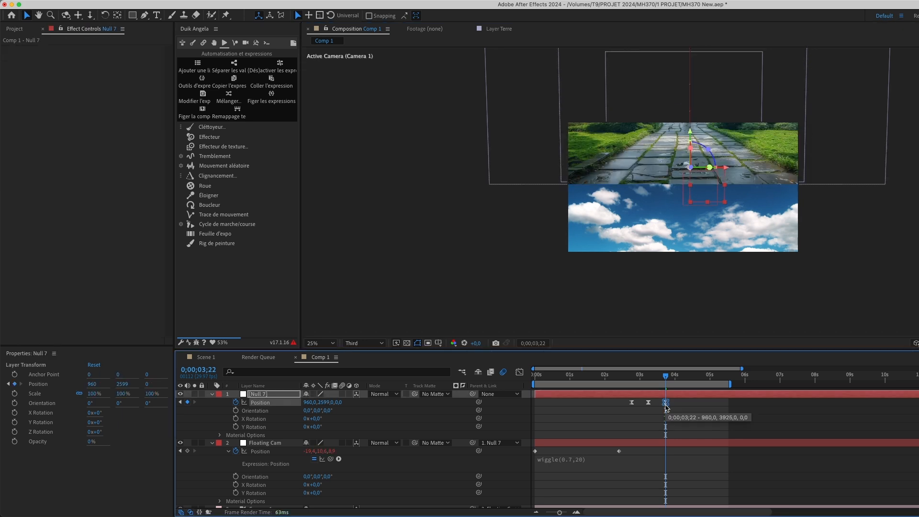
key(super+z)
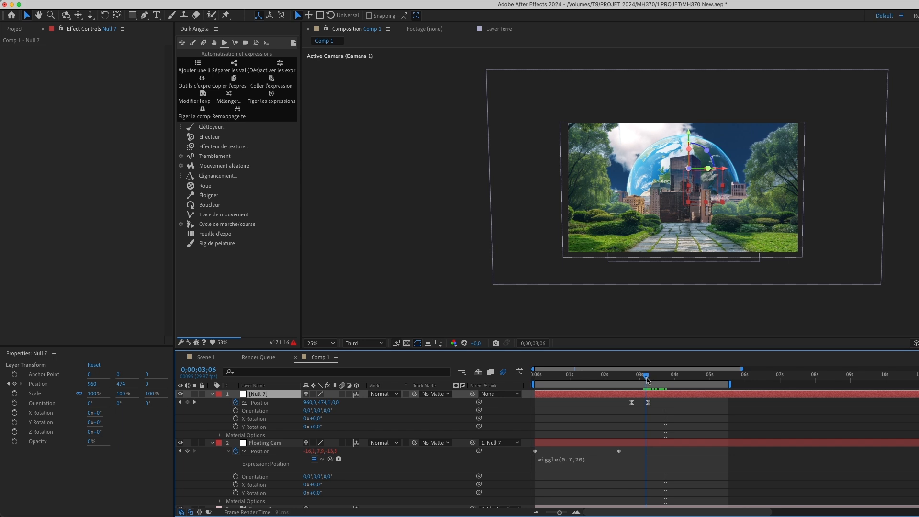
Keyframe the new null's Y Position at 4056 at 0;00;03;22, shape its speed curve to peak near the end and preview the exit
drag(319, 402, 400, 403)
drag(670, 403, 645, 402)
click(647, 403)
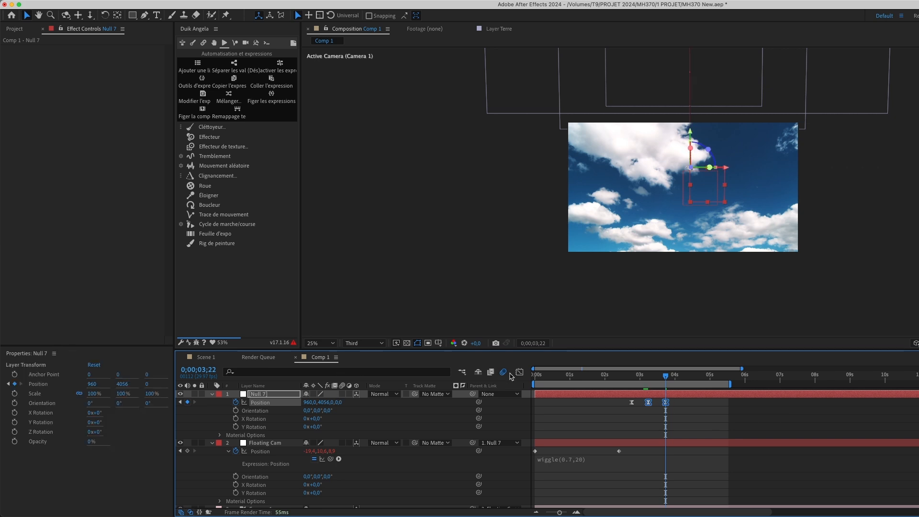
click(518, 372)
drag(534, 370, 699, 371)
drag(719, 368, 583, 382)
mouse_move(779, 473)
mouse_down()
mouse_move(704, 466)
mouse_move(776, 470)
mouse_up()
drag(606, 376, 553, 378)
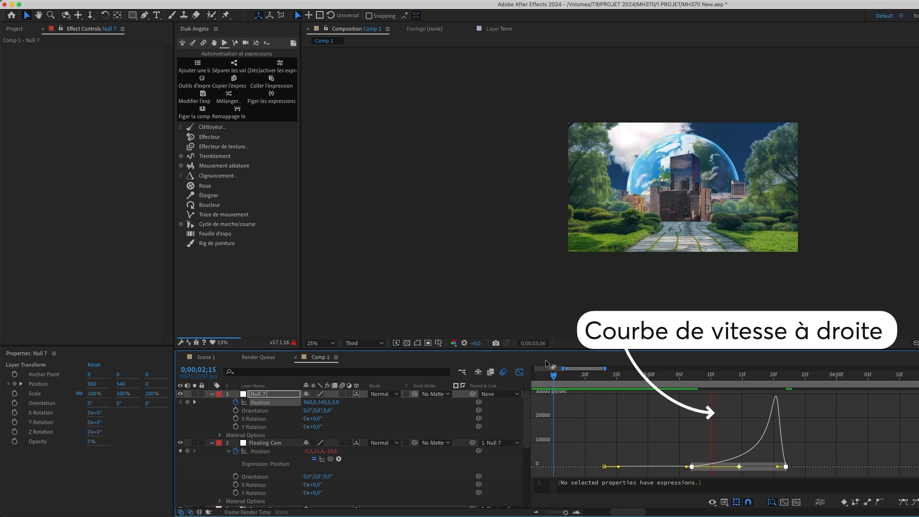
click(617, 430)
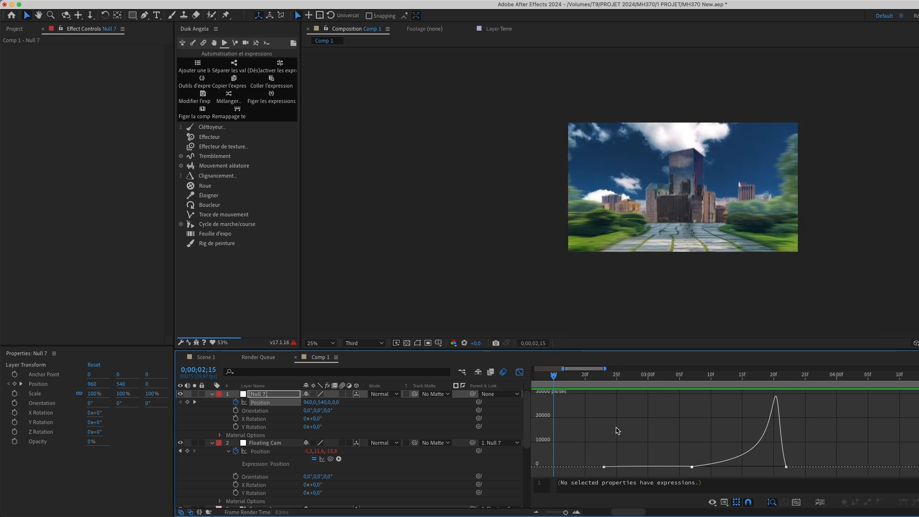
Reshape the speed curve between the new null's first two Position keyframes with an early peak and long slowdown
click(648, 376)
click(642, 467)
drag(618, 467, 610, 469)
click(681, 459)
click(691, 471)
drag(687, 470, 624, 471)
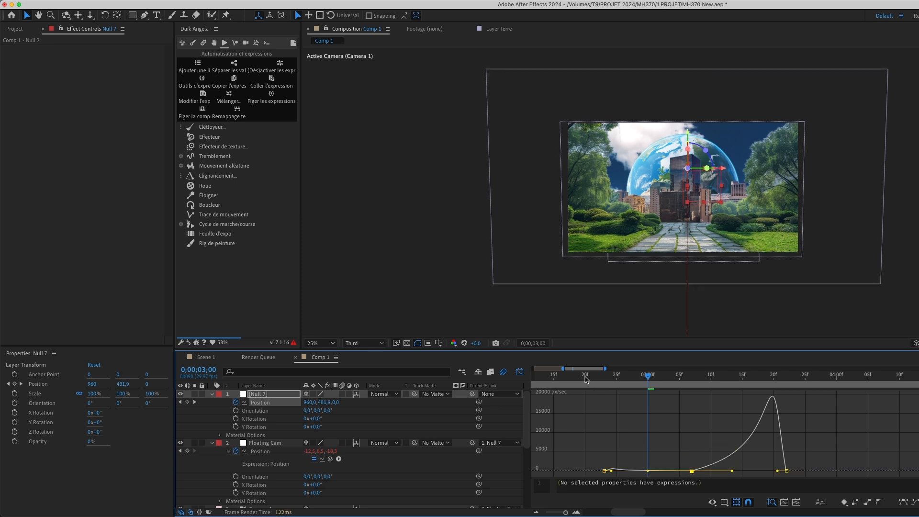
Close the Graph Editor and play back the new null's vertical exit move
click(520, 374)
key(space)
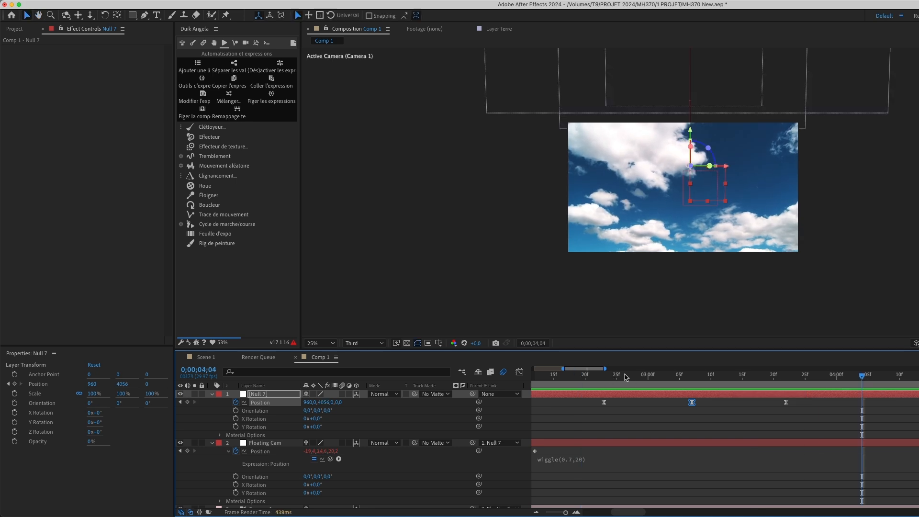
click(694, 380)
drag(300, 401, 206, 396)
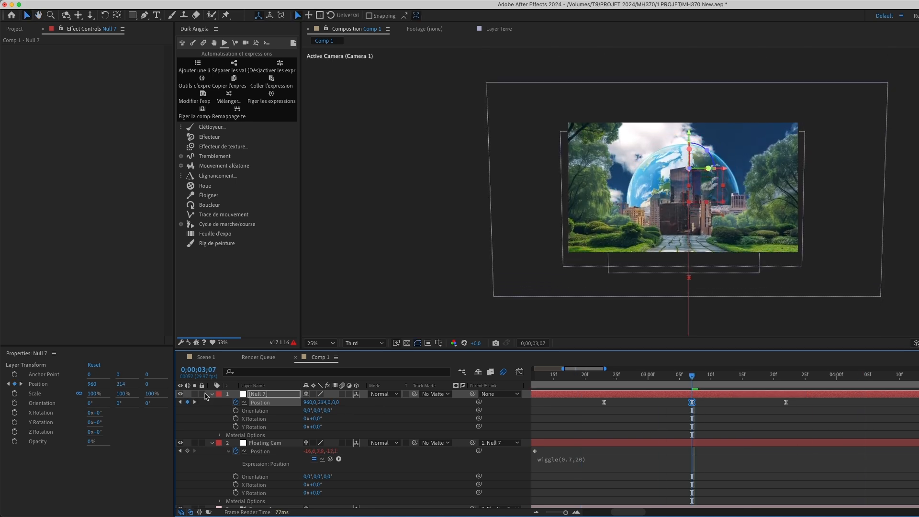
key(space)
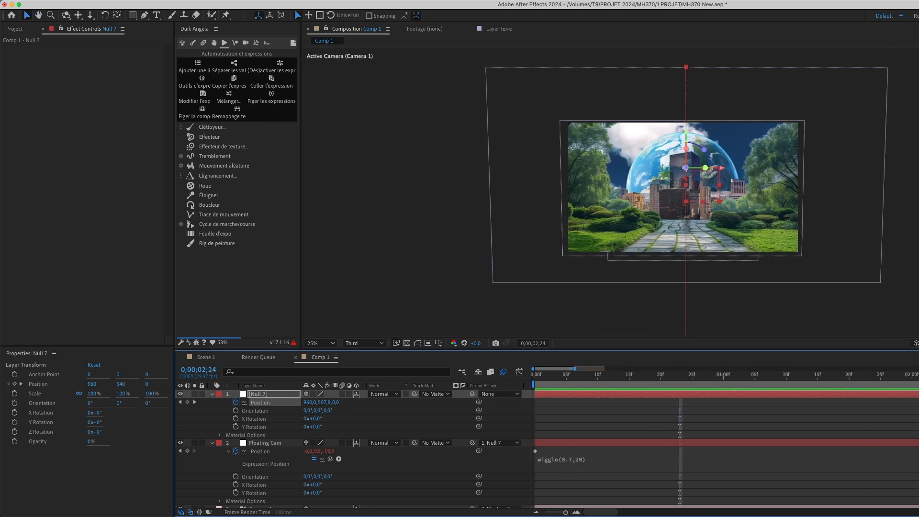
drag(831, 383, 704, 419)
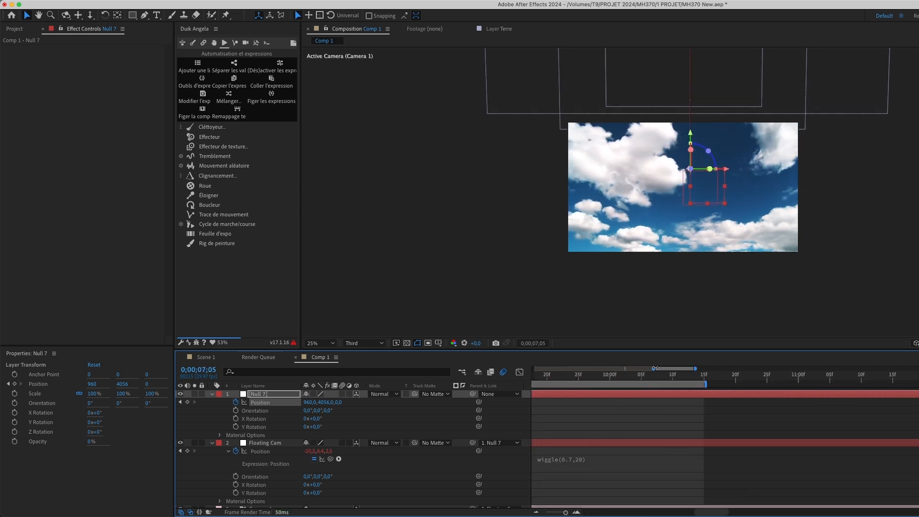
Extend the visible time range to cover the whole composition and preview the exit from 0;00;02;12 and from 0;00;02;00
drag(655, 368, 508, 370)
drag(696, 369, 754, 369)
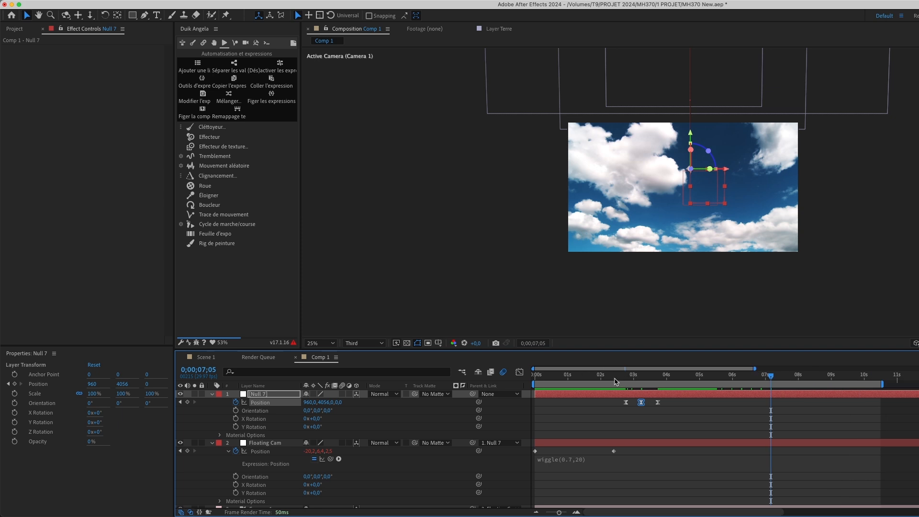
click(614, 378)
key(space)
click(627, 418)
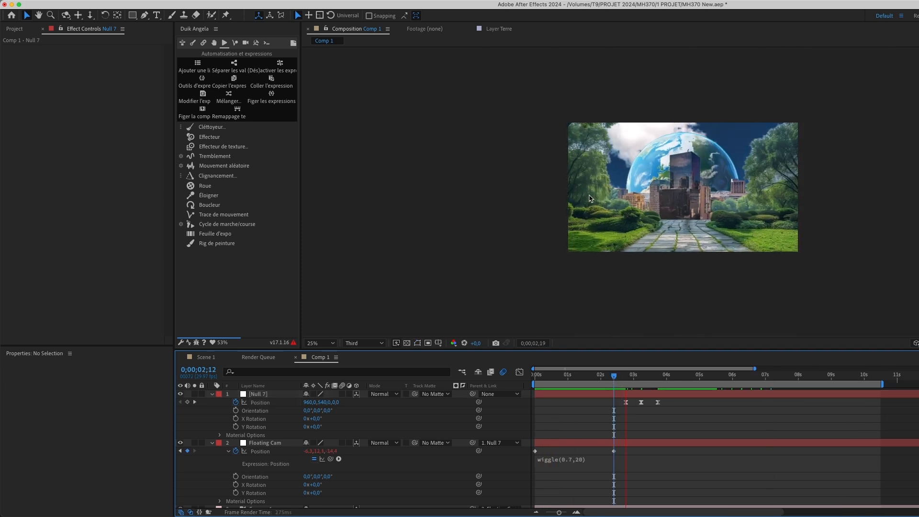
scroll(548, 181, up, 2)
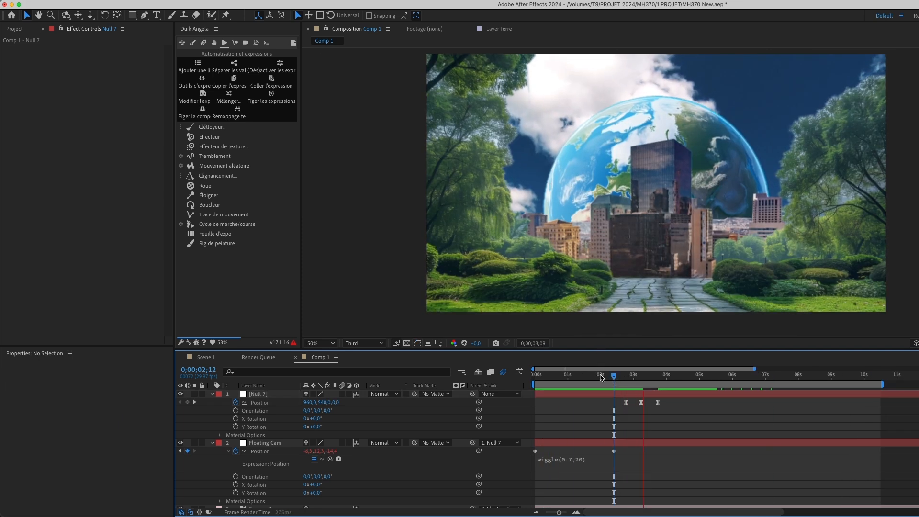
click(601, 377)
key(space)
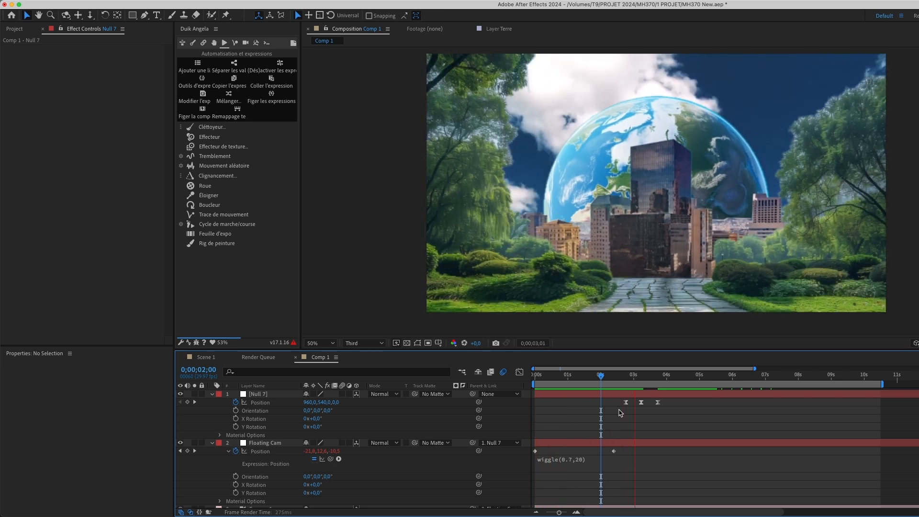
key(space)
click(15, 29)
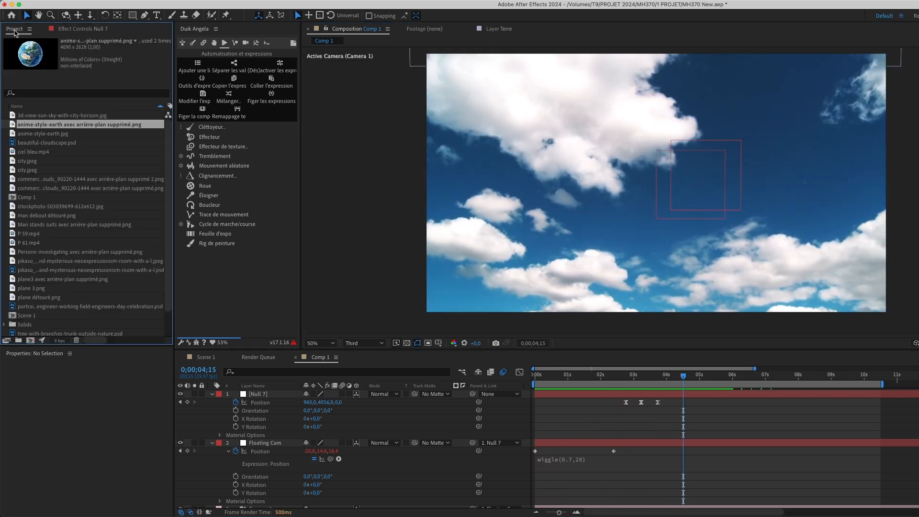
scroll(58, 207, down, 3)
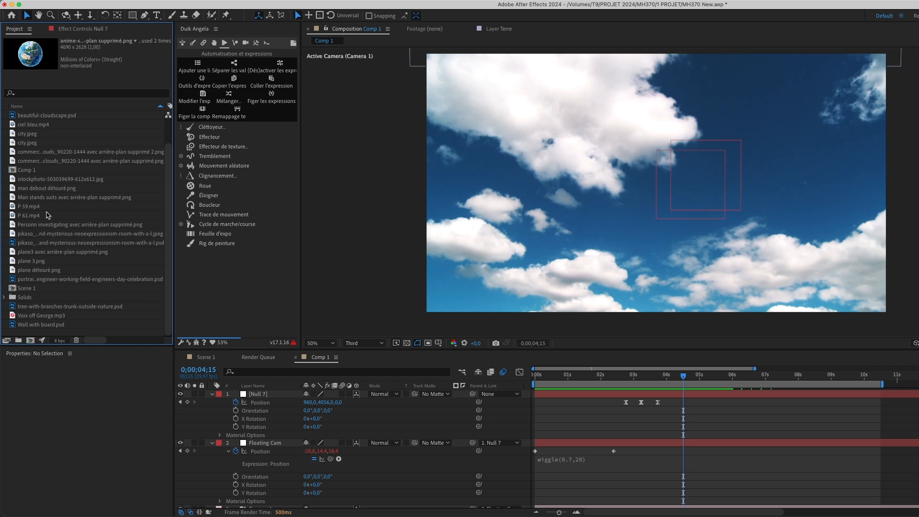
scroll(47, 213, up, 3)
scroll(50, 306, down, 3)
click(41, 162)
drag(48, 179, 277, 476)
scroll(670, 144, down, 4)
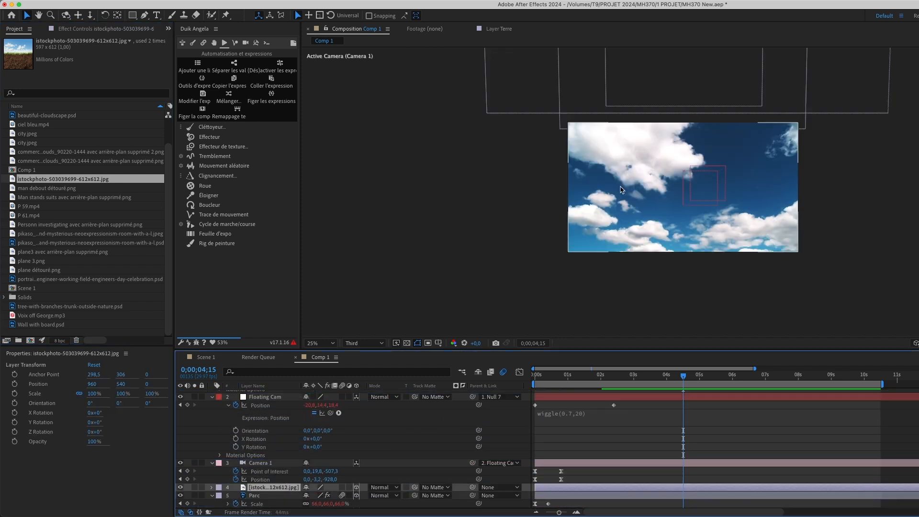
Move the ground photo layer into the camera's final sky view at 0;00;04;15, at about X 935, Y 4227
click(696, 137)
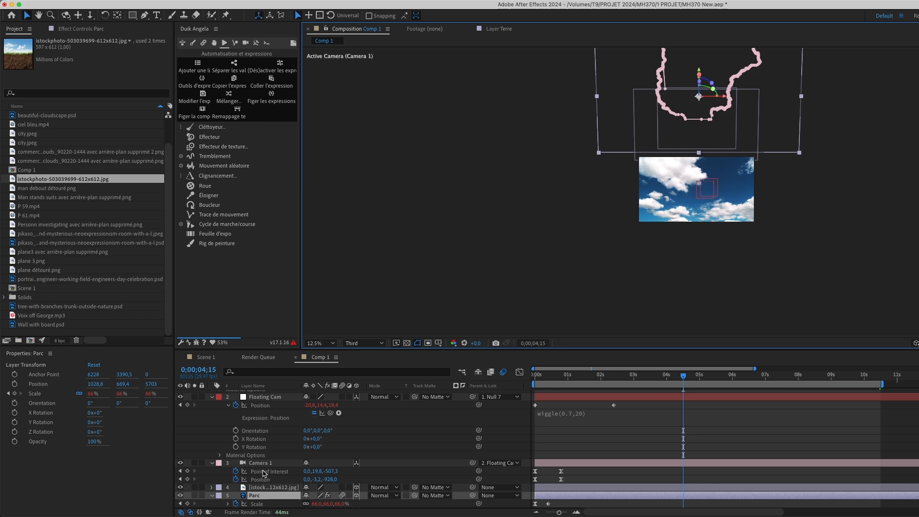
scroll(261, 471, down, 4)
scroll(264, 479, up, 5)
scroll(263, 462, down, 1)
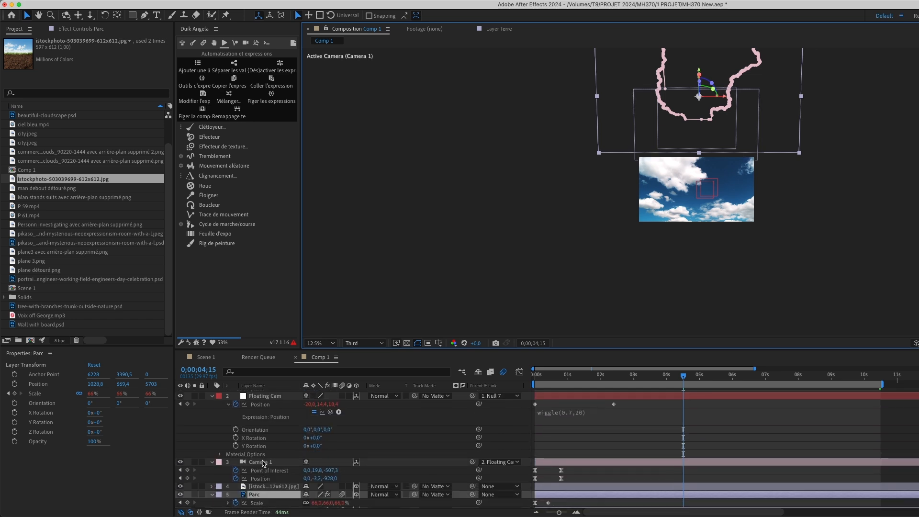
click(266, 487)
scroll(566, 150, down, 3)
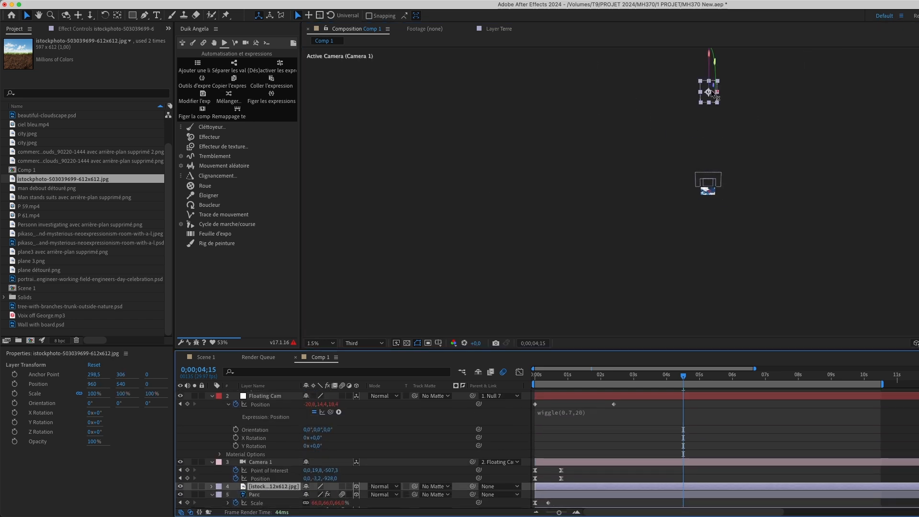
drag(713, 94, 691, 175)
scroll(696, 178, up, 4)
scroll(710, 191, up, 1)
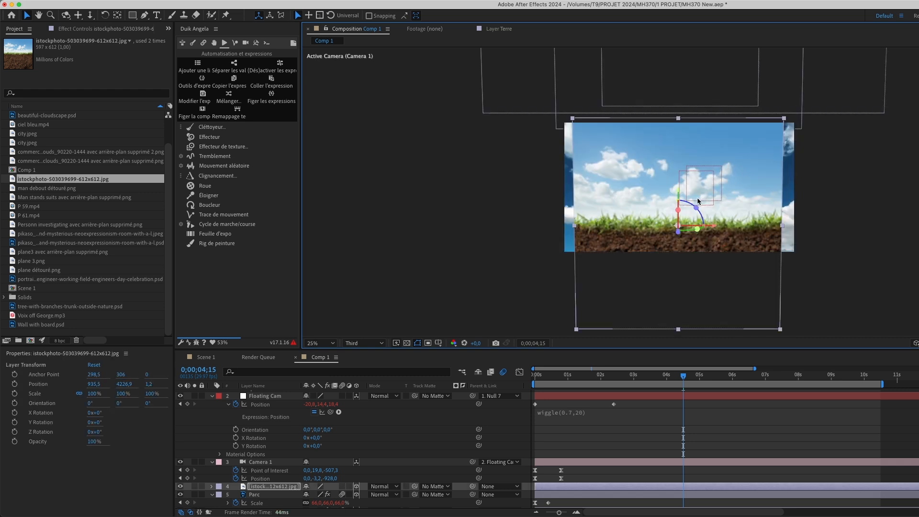
Open the ground photo in its Layer view and draw a closed Pen mask along the grass edge and around the sky
double_click(259, 487)
scroll(480, 102, up, 1)
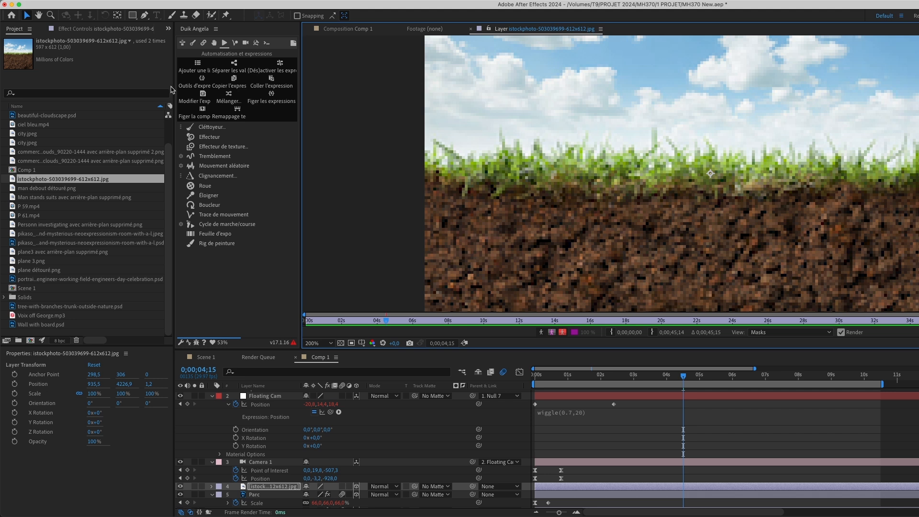
click(145, 16)
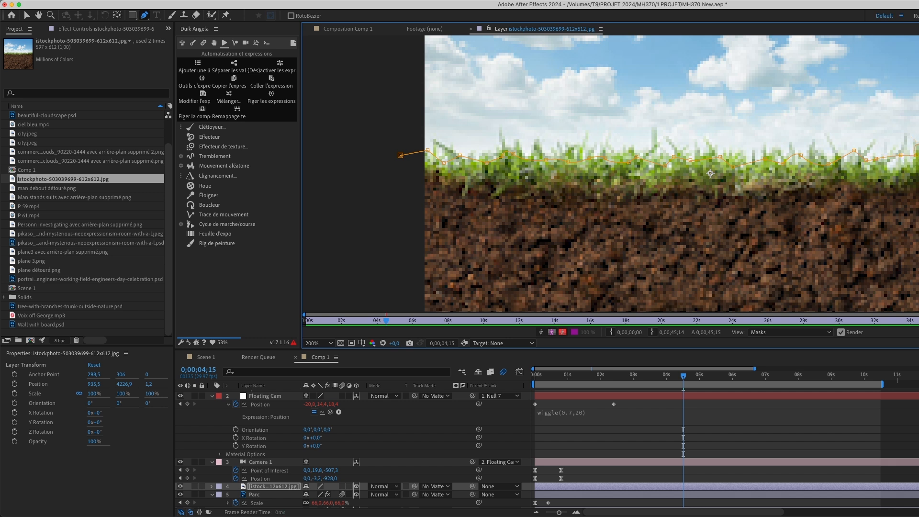
key(comma)
key(comma)
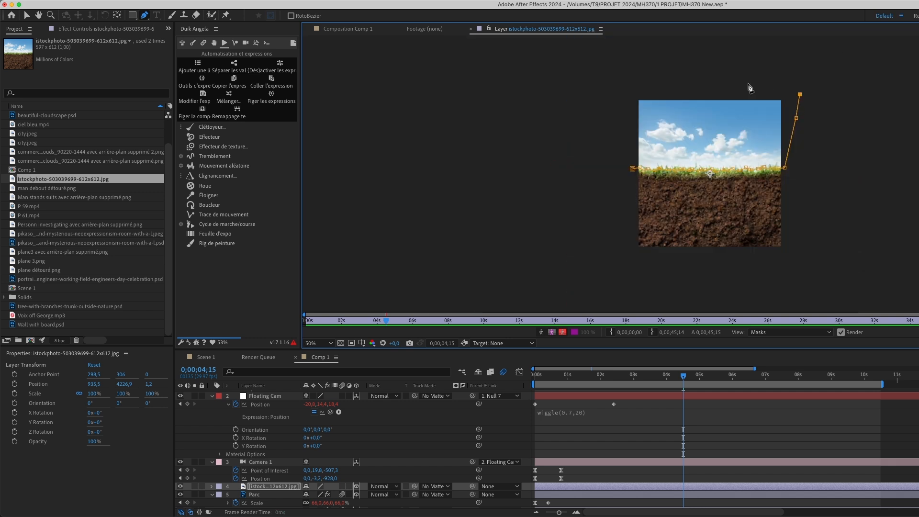
click(630, 169)
key(period)
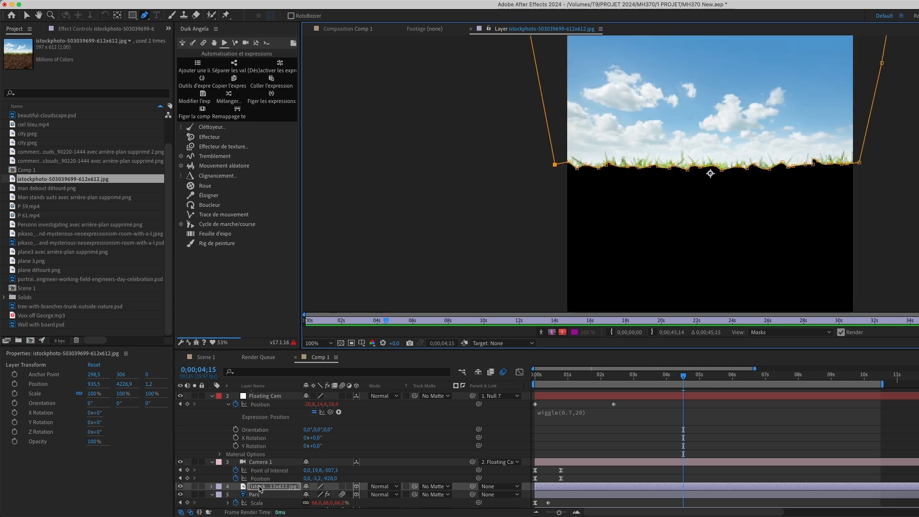
Invert Mask 1 on the ground photo so the soil is kept and the sky is cut out
click(212, 486)
click(220, 474)
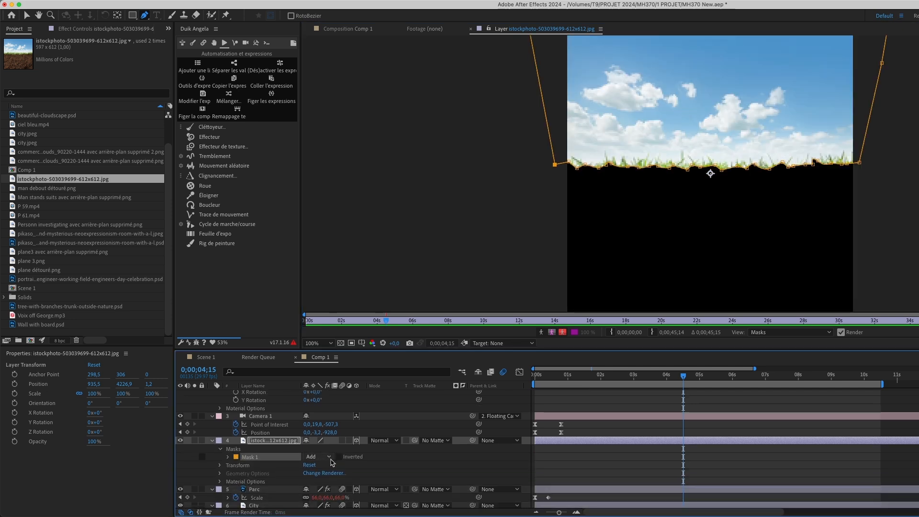
click(339, 457)
scroll(220, 468, down, 1)
Set Mask 1's feather to 8 pixels and its expansion to 13 pixels, then return to the Comp 1 view
click(228, 430)
mouse_move(323, 447)
mouse_down()
mouse_move(320, 466)
mouse_move(315, 446)
mouse_up()
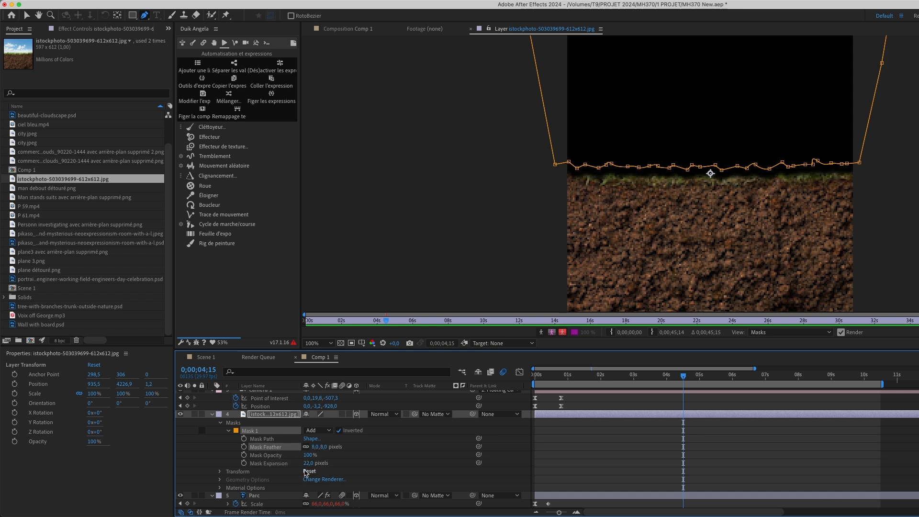
drag(305, 463, 300, 463)
click(542, 462)
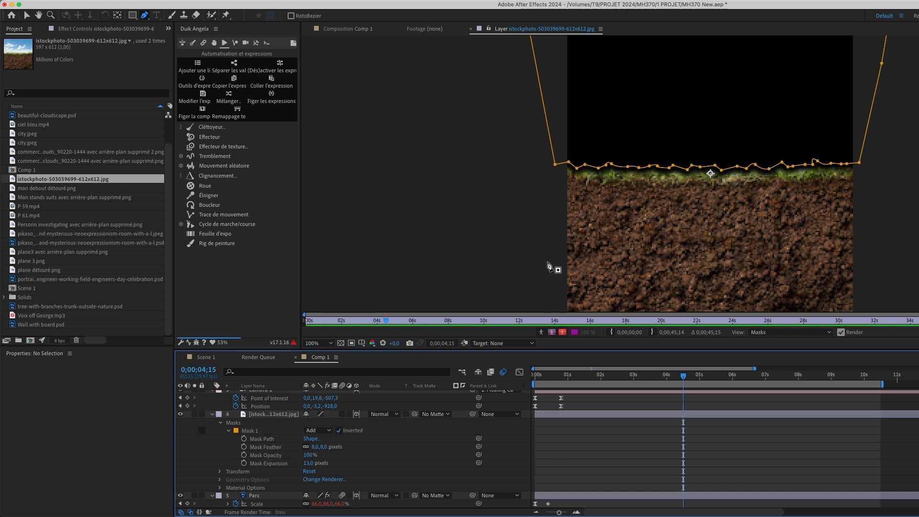
click(548, 264)
key(super+z)
click(331, 29)
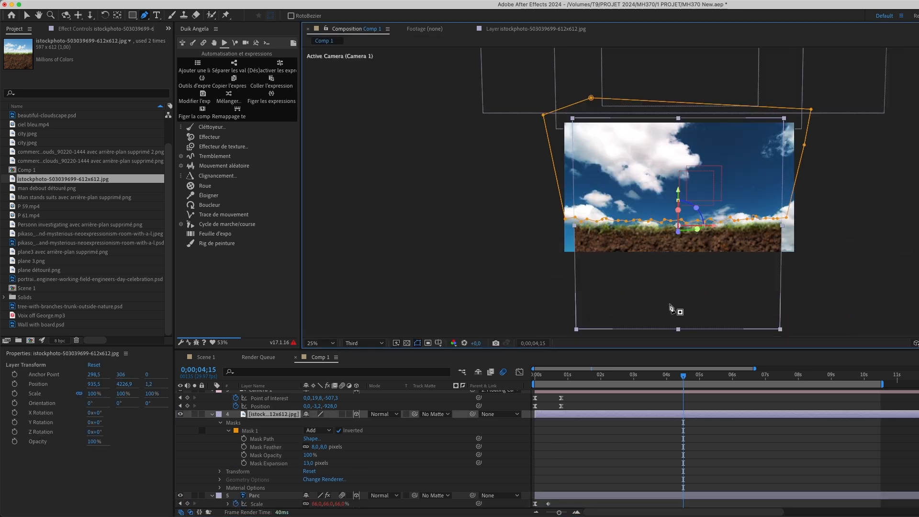
Raise the ground layer frame by frame back to 0;00;03;19, placing it at about X 950, Y 2624
drag(610, 375, 658, 382)
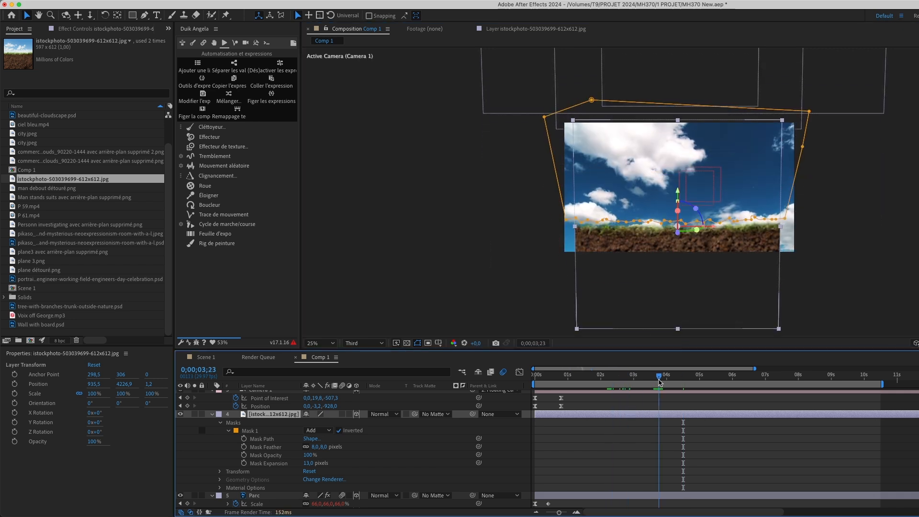
click(654, 376)
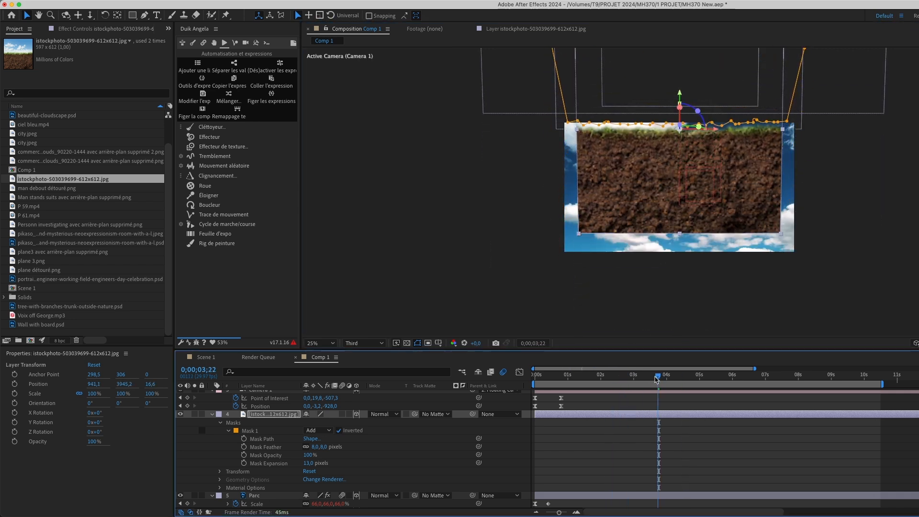
drag(650, 311, 648, 76)
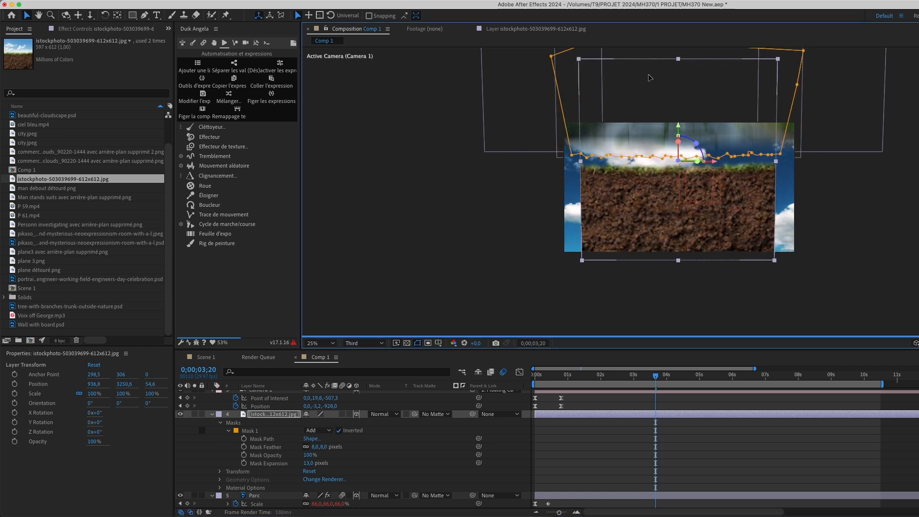
click(655, 375)
drag(652, 302, 656, 113)
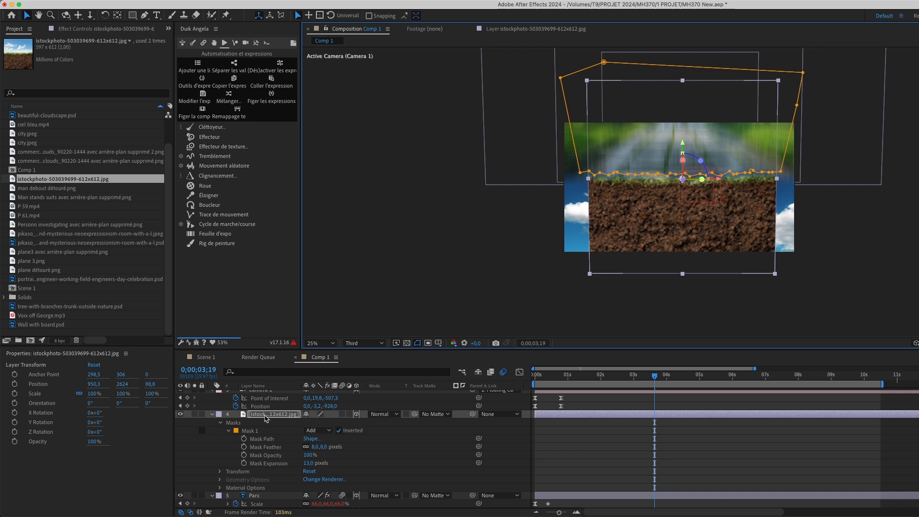
Unlink the ground layer's scale proportions and set its Scale to 144, 120, 100%
key(s)
click(306, 423)
drag(317, 422, 345, 423)
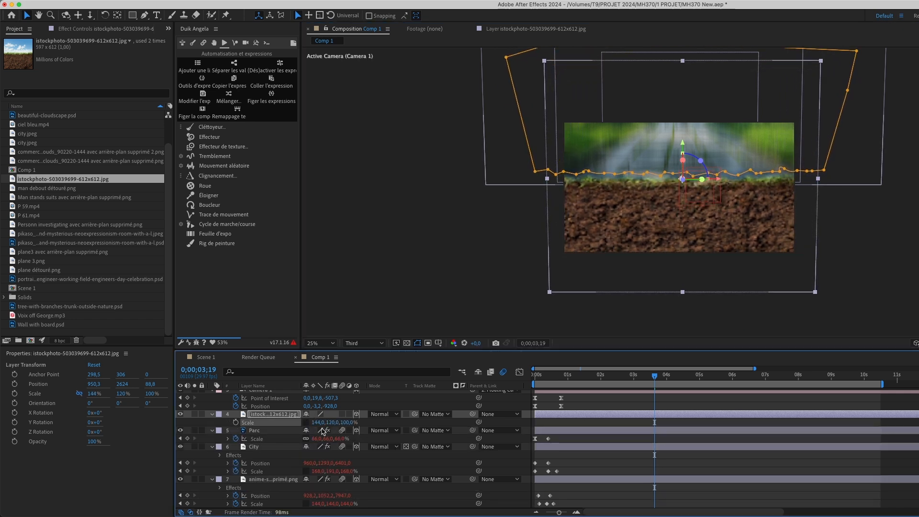
click(583, 424)
Apply the CC Vignette effect to the ground layer with Amount 189
click(278, 414)
key(ctrl+space)
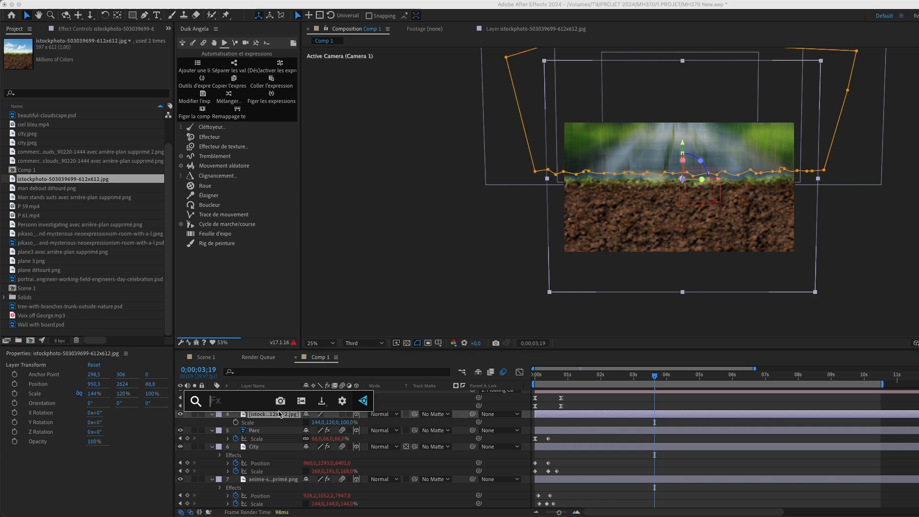
text(vign)
key(Return)
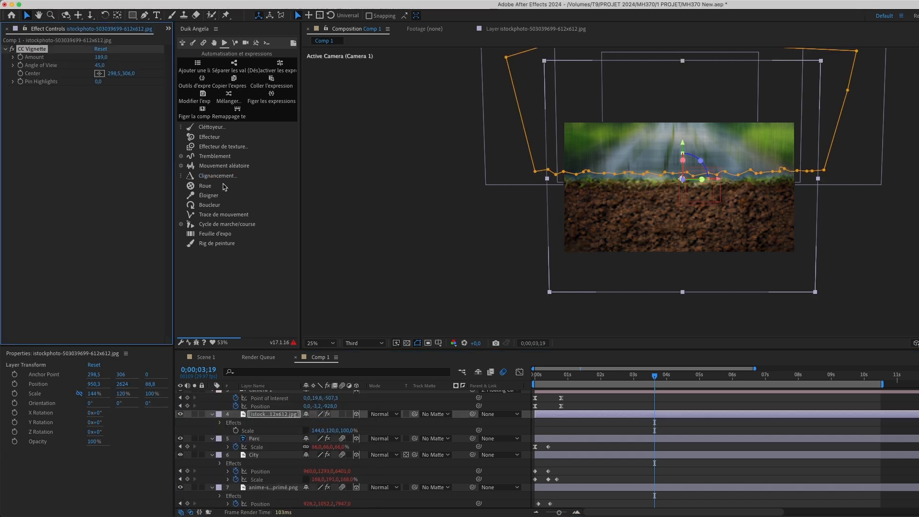
click(395, 269)
Raise the ground layer at 0;00;03;18 so its grass edge overlaps the bottom of the park image
click(654, 377)
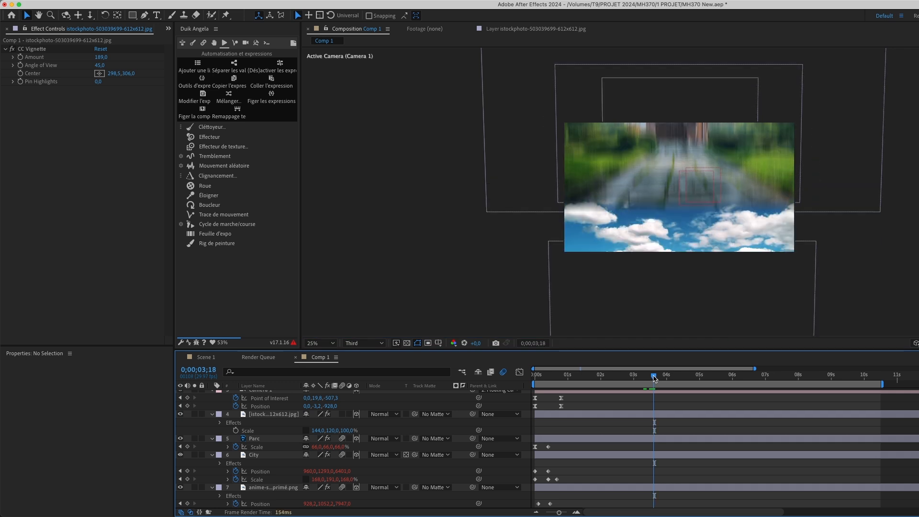
click(639, 194)
mouse_move(624, 270)
mouse_down()
mouse_move(616, 252)
mouse_move(620, 265)
mouse_up()
click(611, 423)
drag(652, 378, 654, 382)
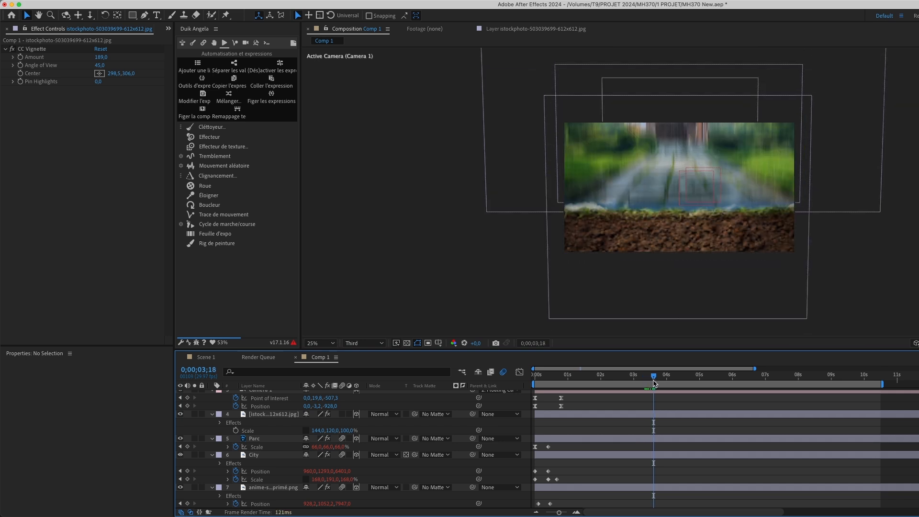
Relink the ground layer's scale proportions and enlarge it to 201, 167.5, 139.6%
click(652, 288)
click(306, 431)
drag(316, 431, 344, 434)
click(471, 313)
Raise the enlarged ground layer to about Y 2113 and go back to 0;00;03;17
mouse_move(653, 377)
mouse_down()
mouse_move(637, 378)
mouse_move(653, 383)
mouse_up()
drag(671, 273, 670, 265)
click(651, 372)
drag(653, 376, 652, 377)
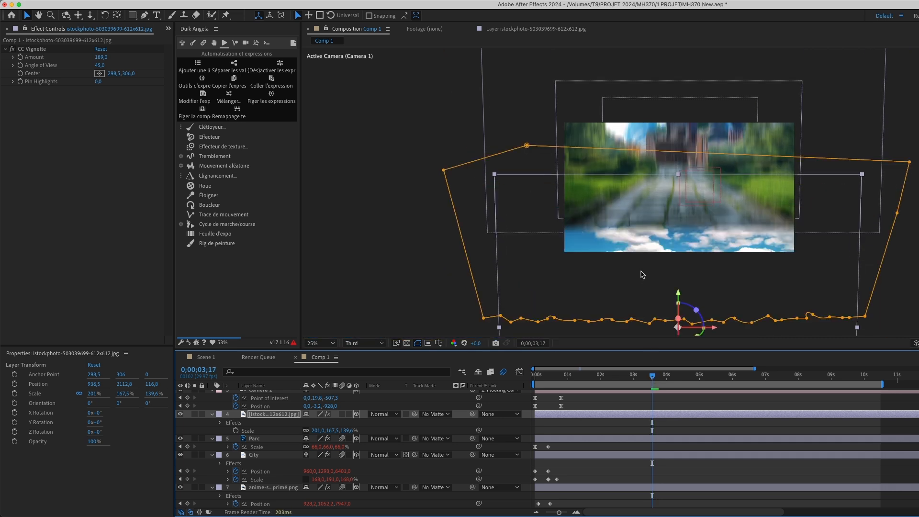
Raise the ground layer to about Y 1486, checking the join with the park between 0;00;03;16 and 0;00;03;18
drag(633, 320, 636, 251)
drag(641, 376, 652, 379)
drag(638, 303, 637, 282)
drag(635, 377, 651, 382)
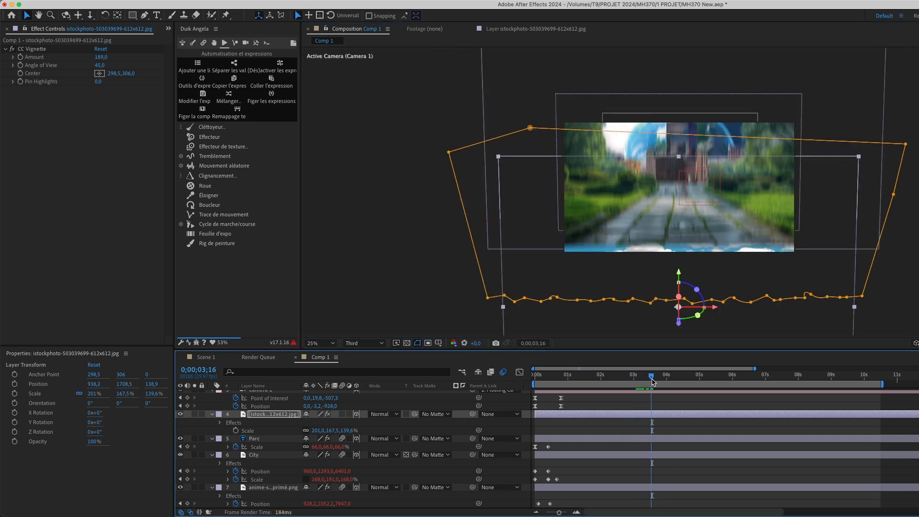
drag(591, 380, 653, 406)
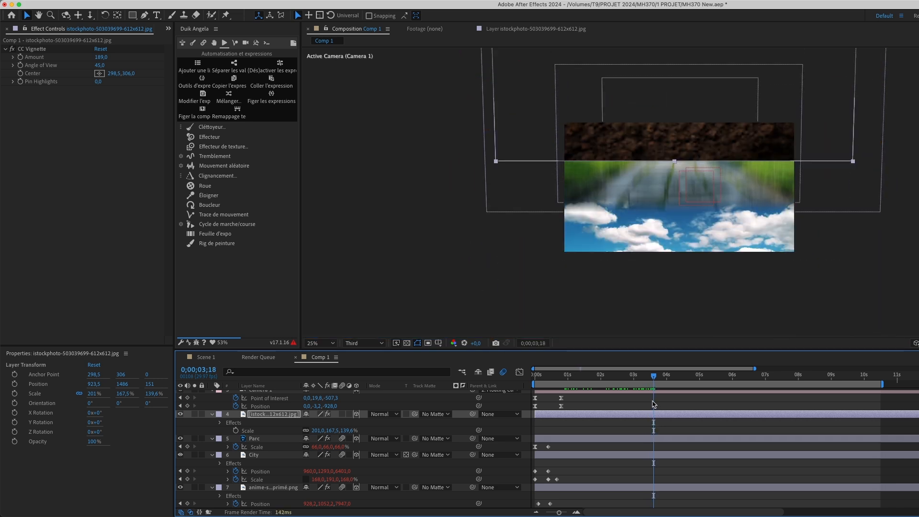
Unlink the ground layer's scale proportions, stretch its height to 237.5%, and go to 0;00;03;20
click(614, 198)
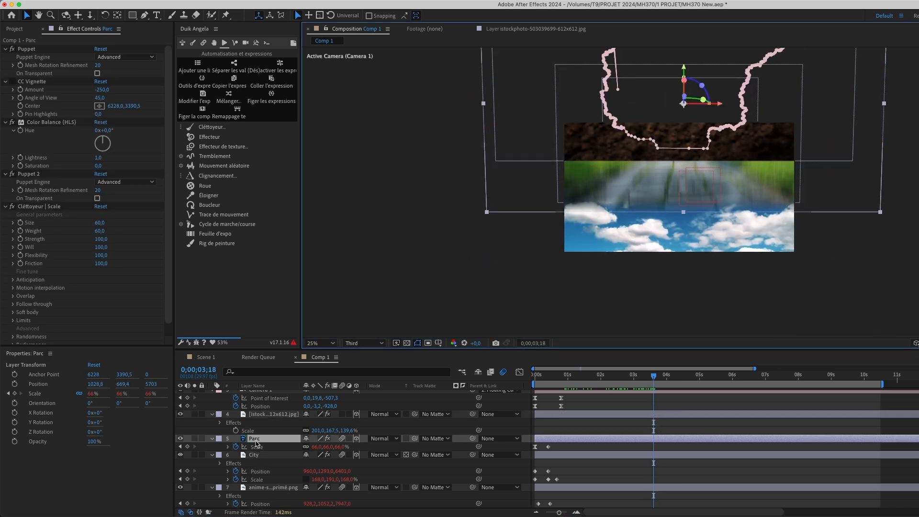
click(306, 433)
drag(323, 432, 364, 432)
drag(656, 378, 657, 380)
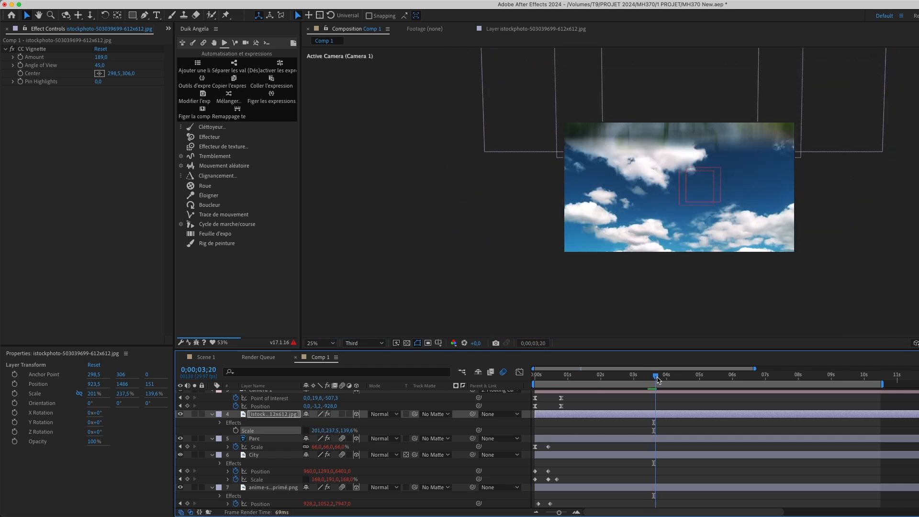
Add the pikaso neoexpressionism room JPEG from the project to the composition, directly above the Parc layer
click(42, 164)
click(168, 28)
click(184, 35)
click(39, 224)
click(38, 233)
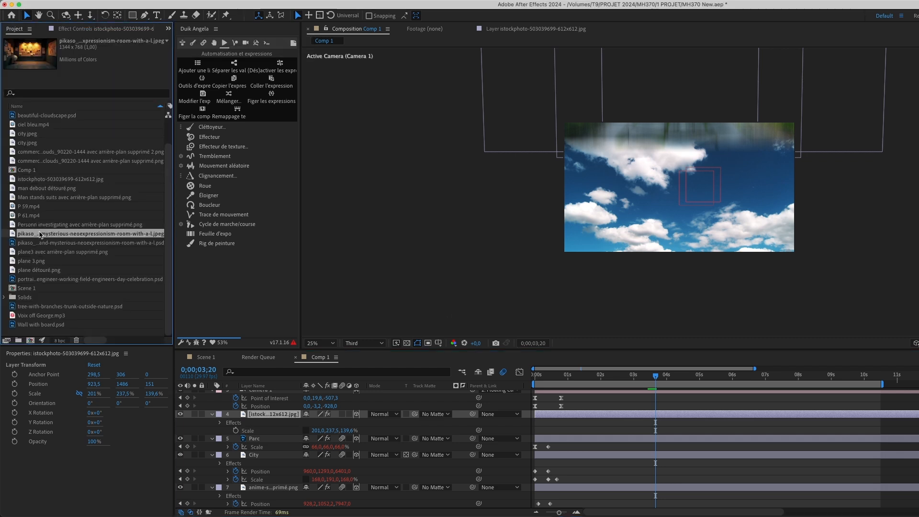
drag(488, 438, 488, 437)
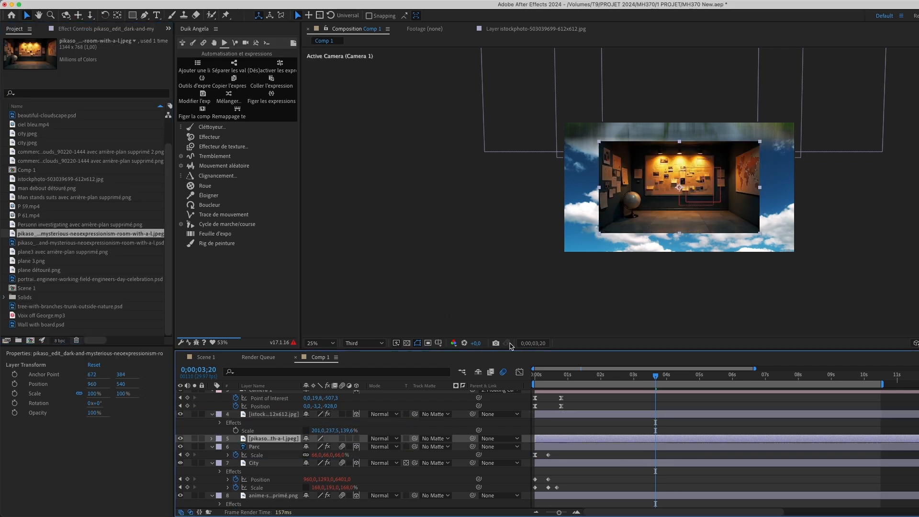
Make the room image layer 3D and lower it to about Y 3320
key(s)
click(356, 438)
scroll(658, 67, down, 3)
drag(688, 70, 687, 212)
scroll(687, 212, up, 2)
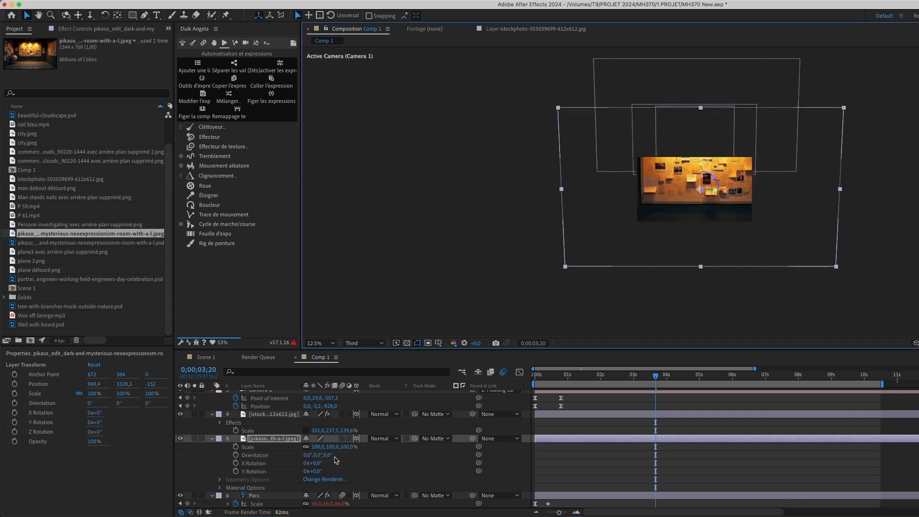
Scale the room layer to 65%, set its Z position to -74, and go to 0;00;03;17
drag(331, 446, 384, 454)
key(p)
drag(647, 377, 653, 380)
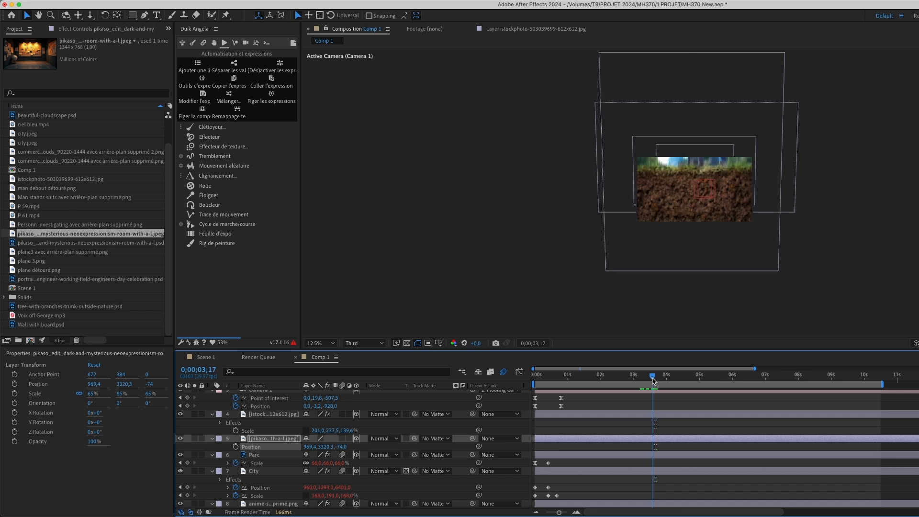
Raise the room layer to about Y 2410 so its ceiling meets the ground layer's lower edge at 0;00;03;18
scroll(684, 273, down, 1)
drag(687, 290, 687, 216)
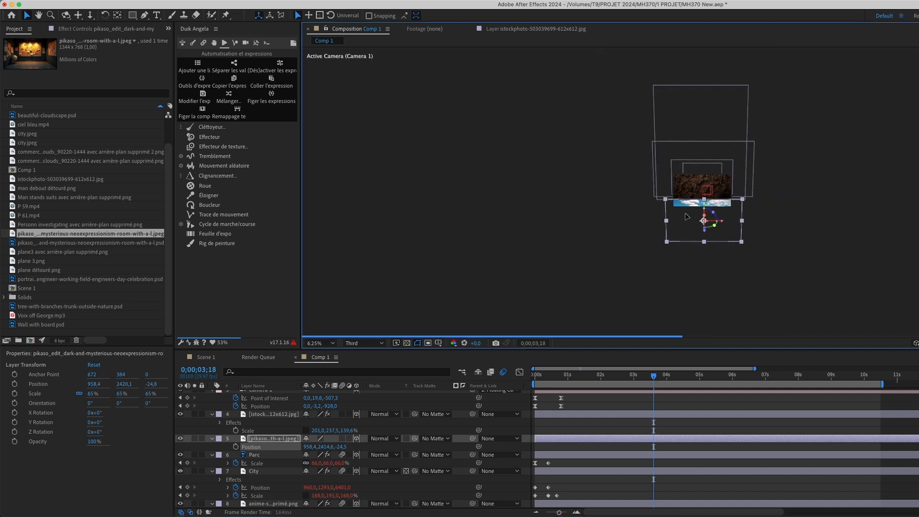
scroll(686, 216, up, 1)
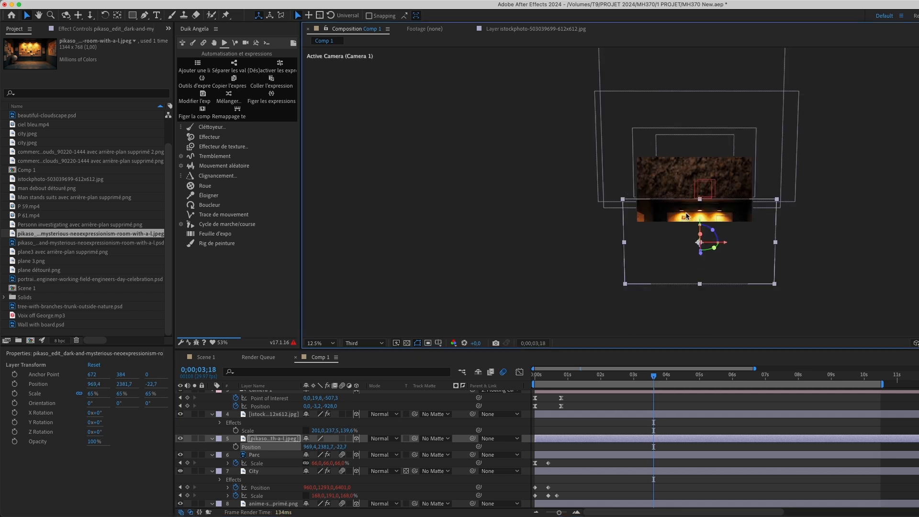
click(655, 378)
drag(662, 174, 656, 216)
drag(654, 375, 653, 375)
drag(665, 252, 664, 226)
click(810, 252)
key(period)
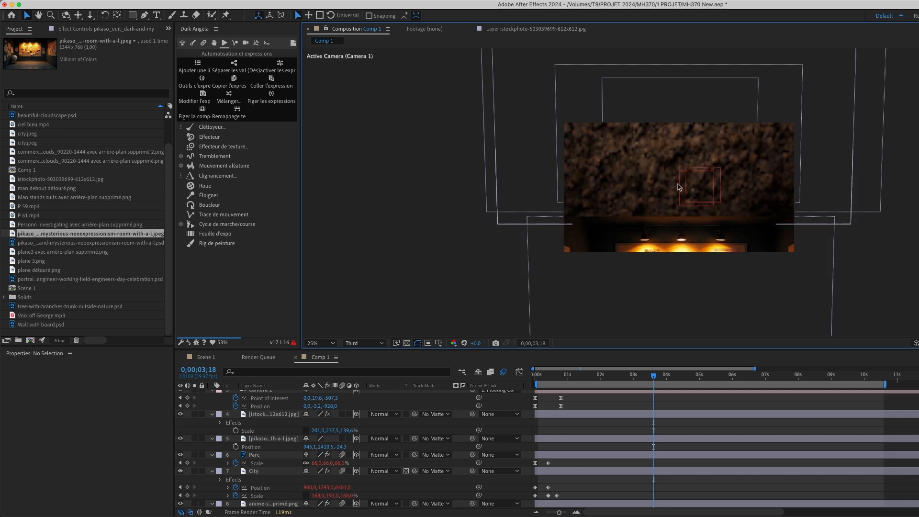
Try moving Null 7's last position keyframe to 0;00;03;19 with Y 3725, and undo the changes
click(650, 379)
drag(650, 382, 652, 385)
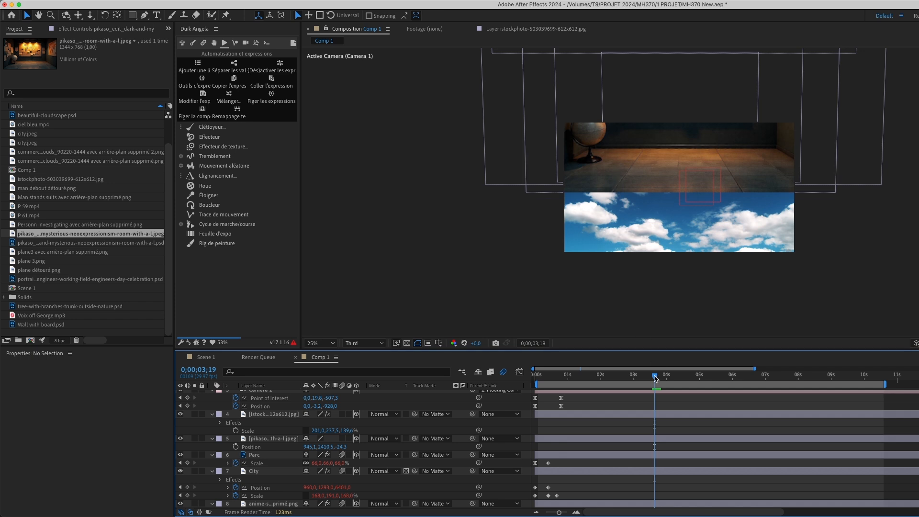
scroll(642, 399, up, 5)
drag(657, 402, 654, 402)
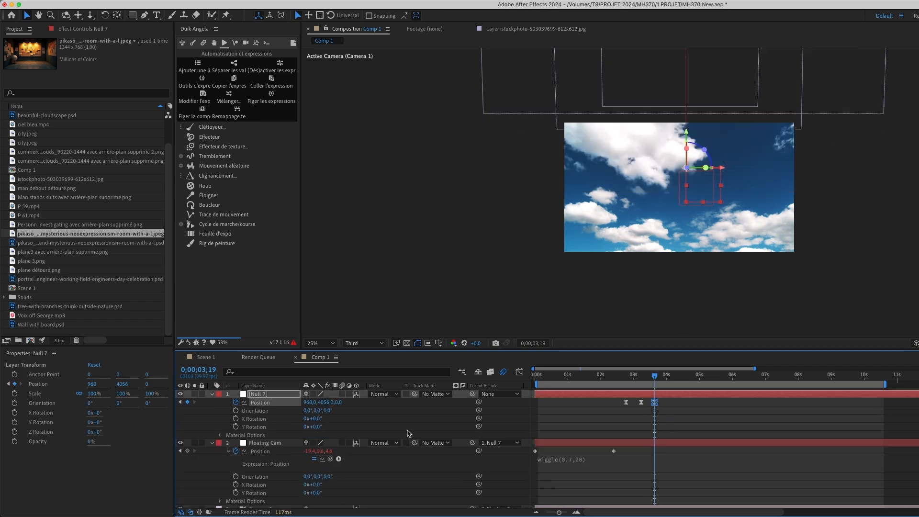
drag(322, 403, 299, 401)
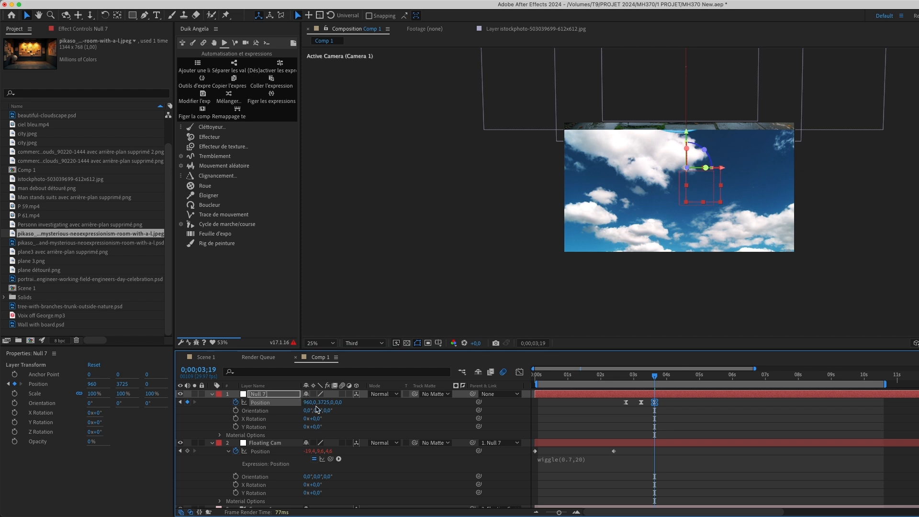
scroll(579, 274, down, 2)
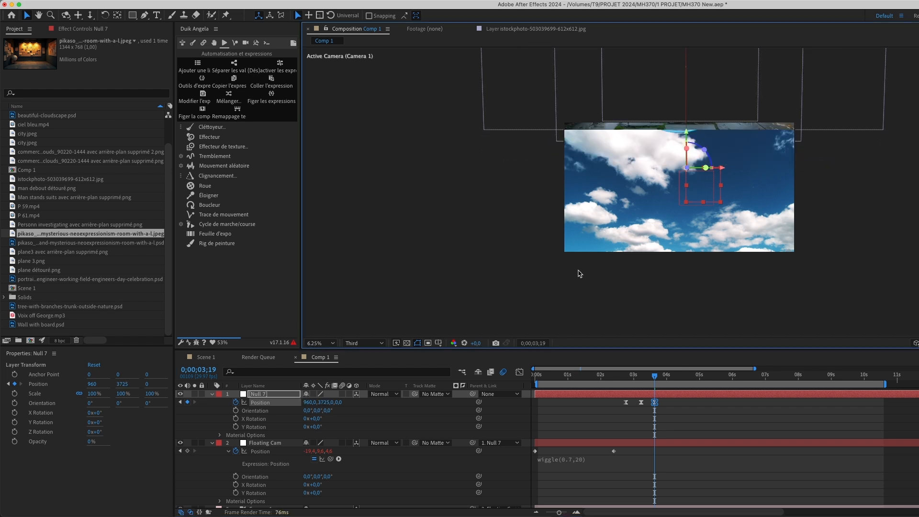
scroll(650, 205, up, 1)
scroll(263, 456, down, 10)
click(267, 465)
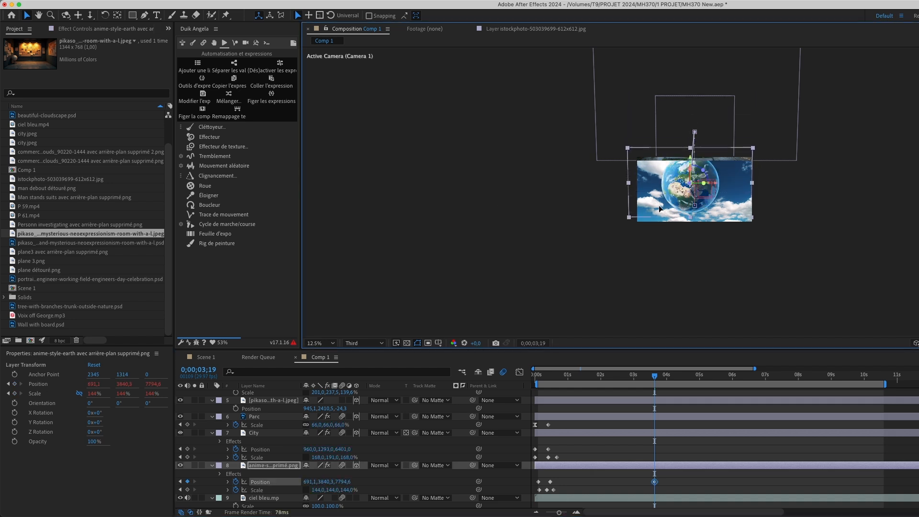
key(super+z)
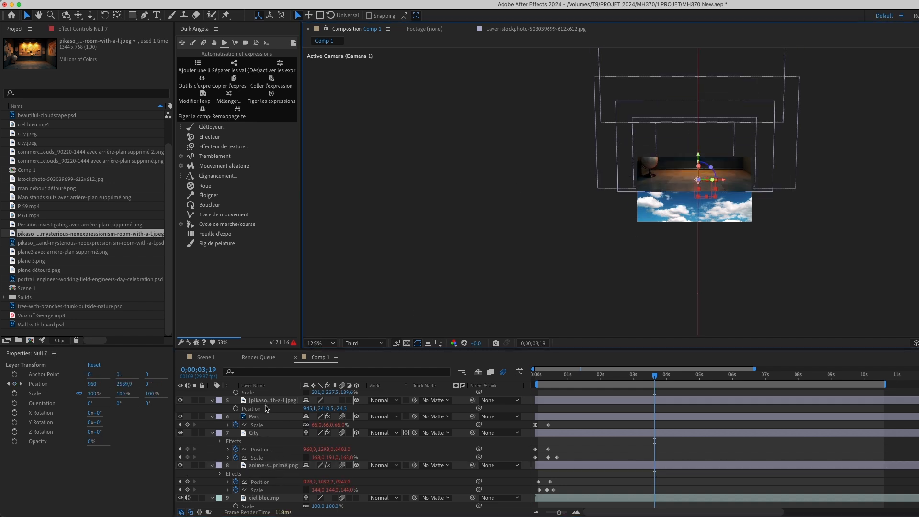
Lower the room layer a little and set Null 7's Y position to about 2400 at 0;00;03;19
drag(641, 174, 645, 211)
drag(645, 378, 659, 405)
click(665, 330)
scroll(644, 403, up, 10)
drag(332, 401, 329, 399)
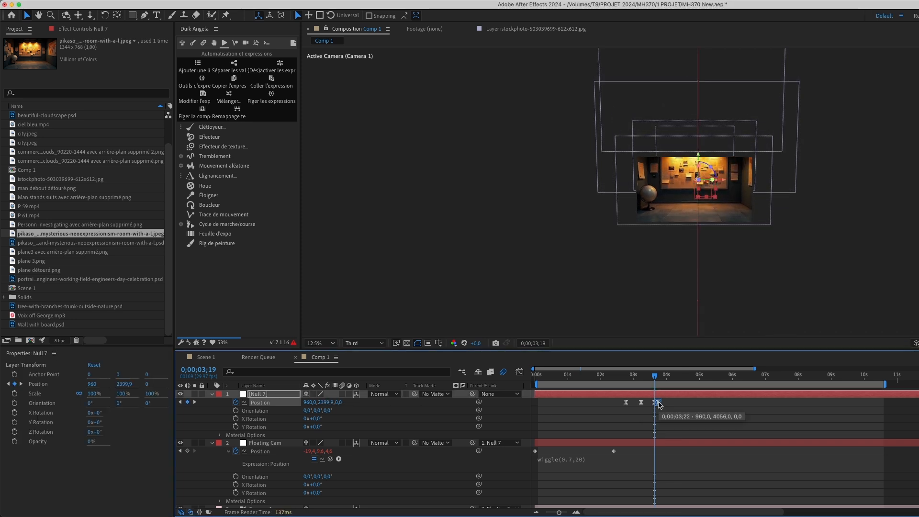
click(640, 376)
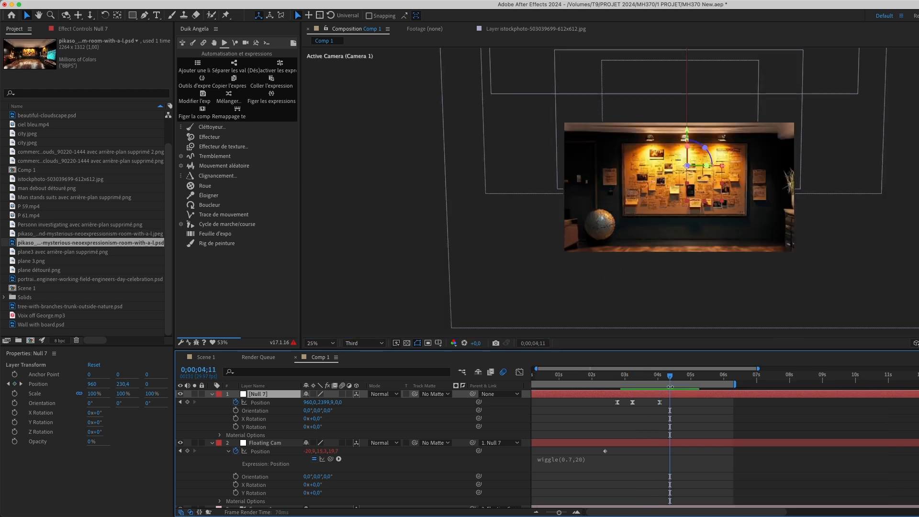
Create a new null object and parent Null 7 to it
key(super+alt+shift+y)
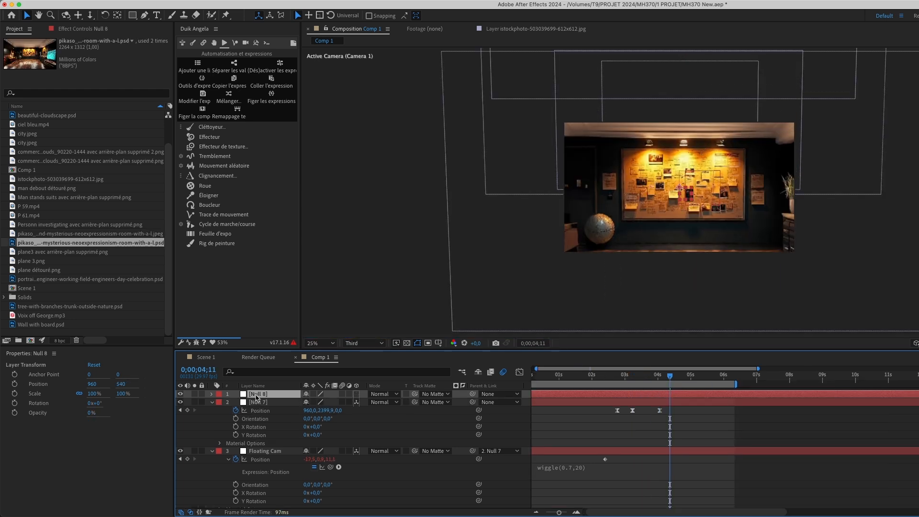
drag(415, 402, 281, 401)
drag(472, 402, 258, 394)
Make the new null 3D and animate its Z position from 0 at 0;00;04;11 to about -562 at 0;00;05;07
key(p)
drag(653, 388, 670, 387)
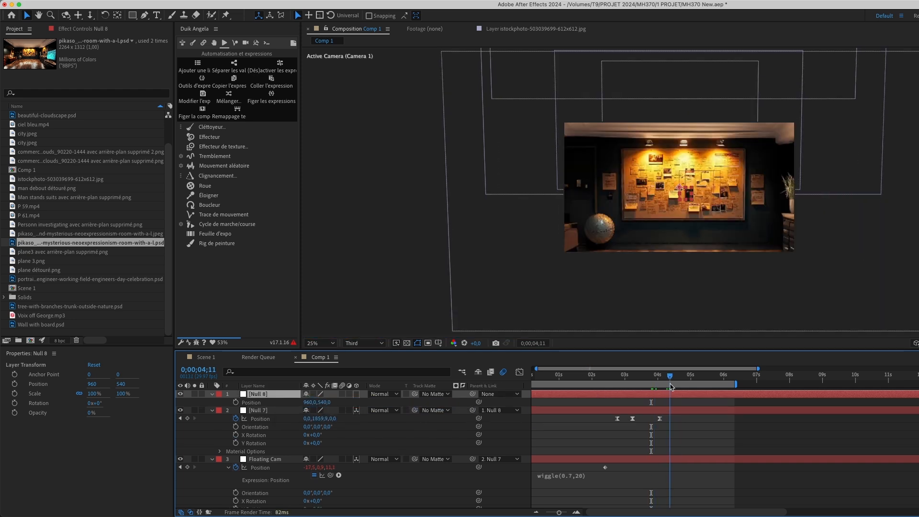
click(356, 395)
drag(685, 375, 698, 377)
drag(336, 402, 103, 438)
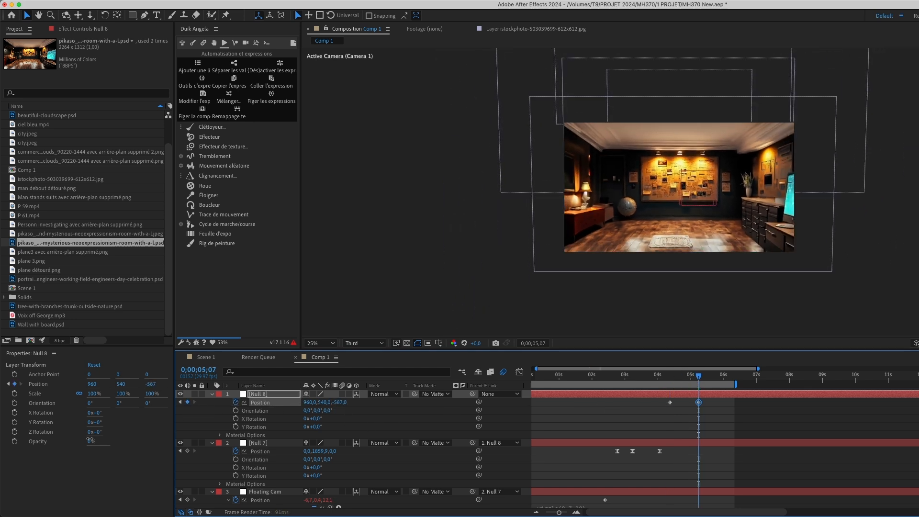
Keyframe the new null's orientation at 0;00;04;11 and set its Z orientation to 3° at 0;00;05;07
click(670, 379)
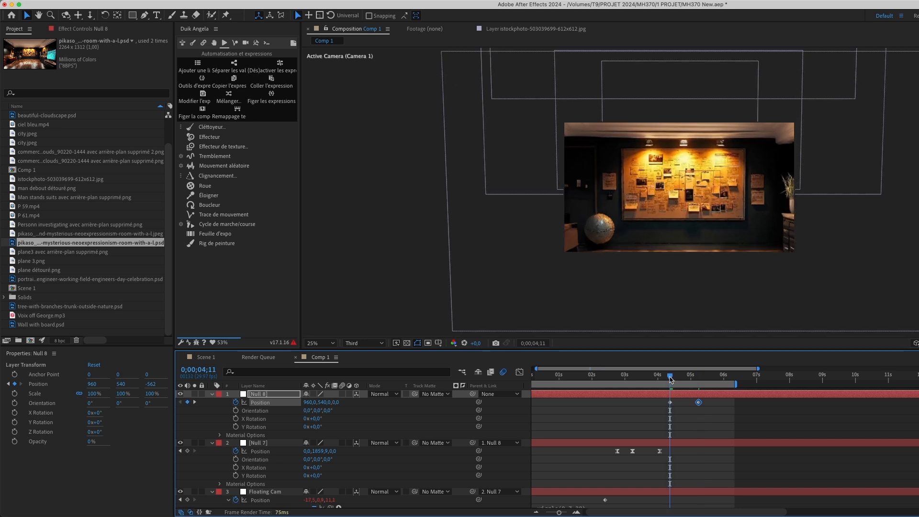
click(236, 410)
click(698, 379)
drag(328, 410, 330, 410)
right_click(330, 410)
click(493, 430)
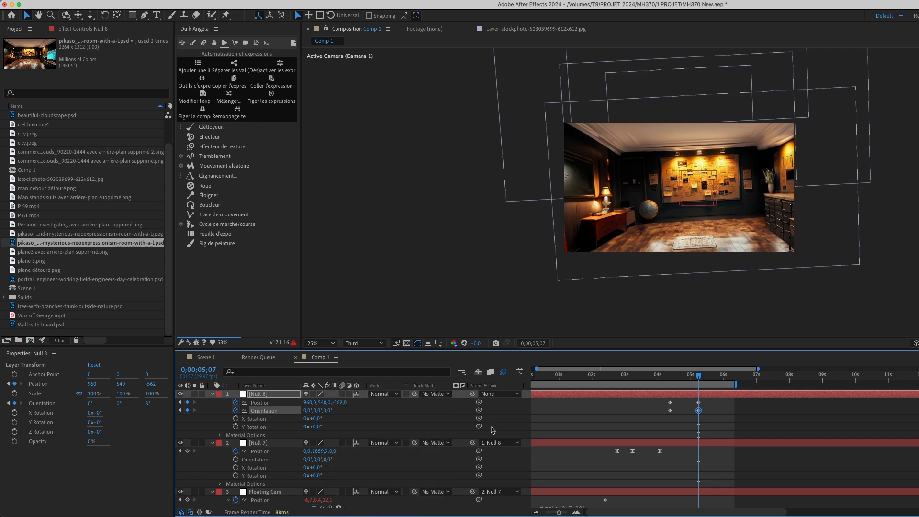
Check the matching camera tilt in Scene 1 and set the Comp 1 null's Z orientation to 5° at 0;00;05;07
click(213, 359)
drag(654, 378, 705, 382)
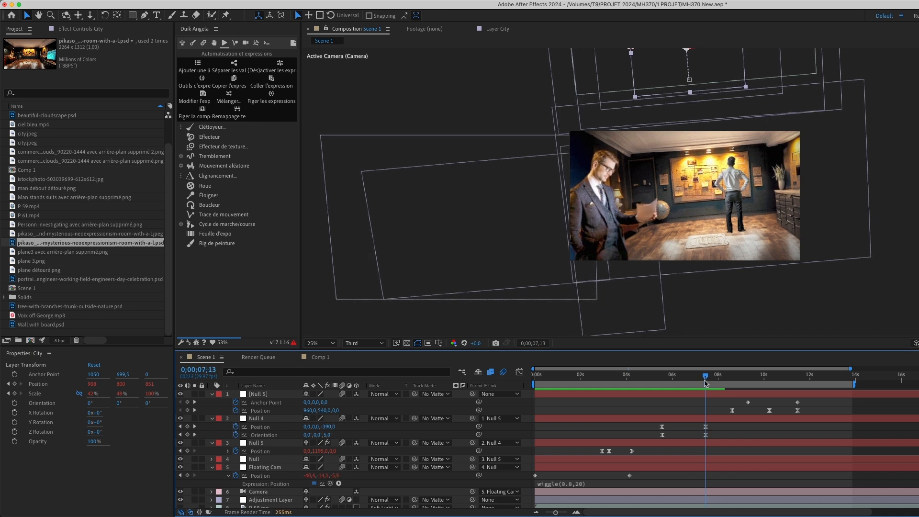
click(313, 357)
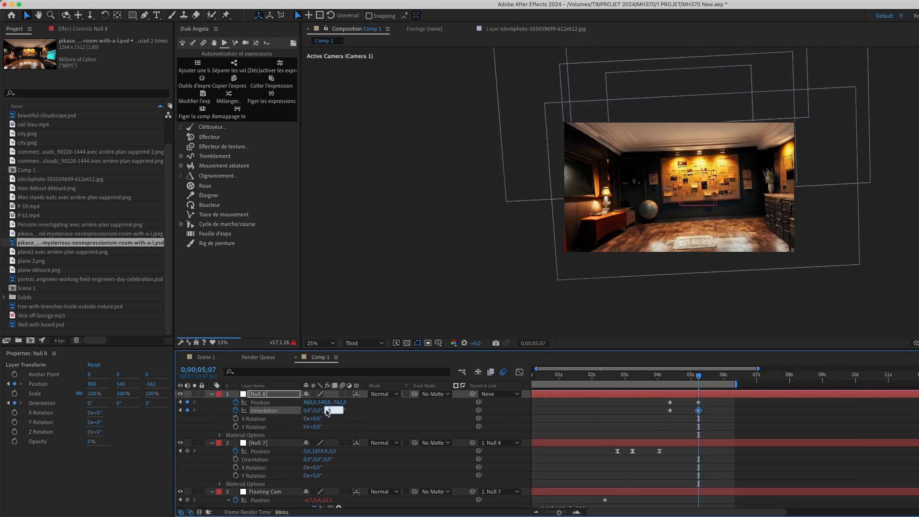
text(5)
key(Return)
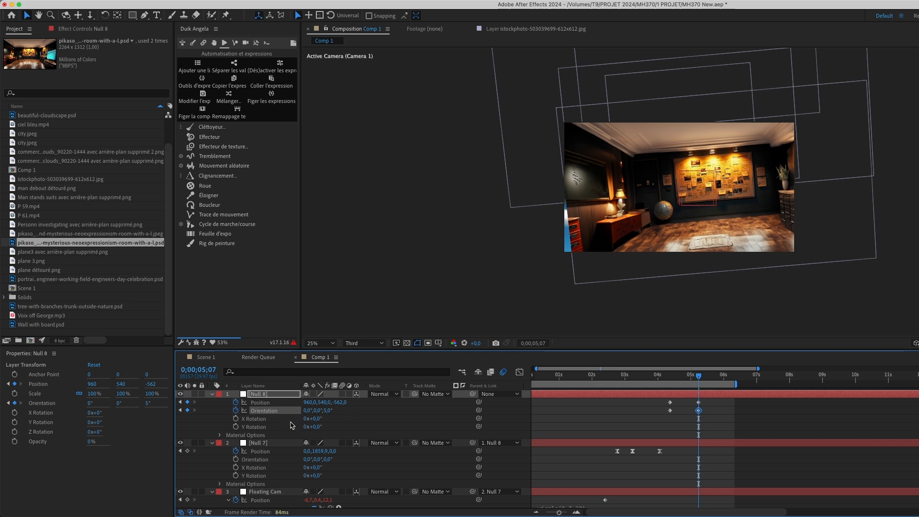
Shift the room layer slightly to the left and apply Easy Ease to the new null's position and orientation keyframes
key(shift+s)
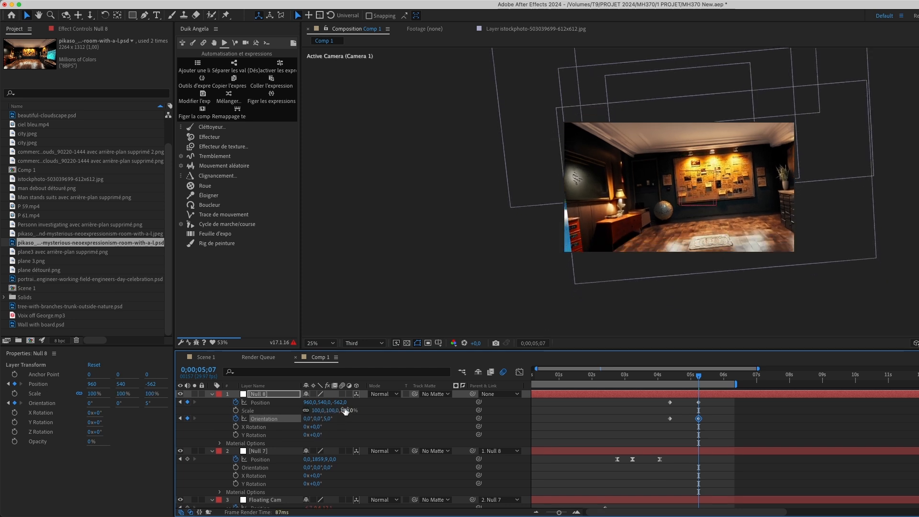
drag(830, 247, 813, 250)
drag(674, 382, 707, 419)
key(F9)
Reshape the new null's speed curve in the Graph Editor so the motion starts fast and slows gradually into the last keyframe
click(519, 371)
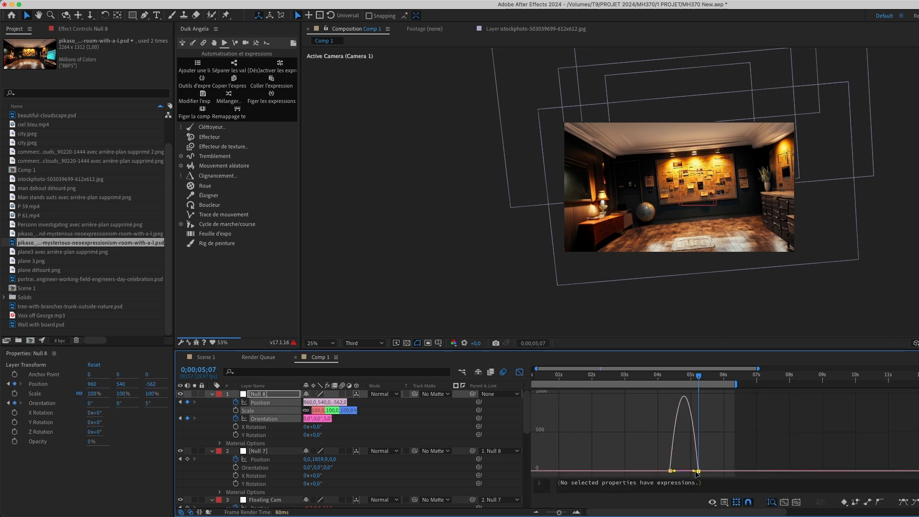
click(695, 452)
drag(688, 471, 670, 472)
click(519, 372)
drag(653, 412, 714, 429)
click(519, 371)
click(519, 372)
click(603, 429)
click(378, 311)
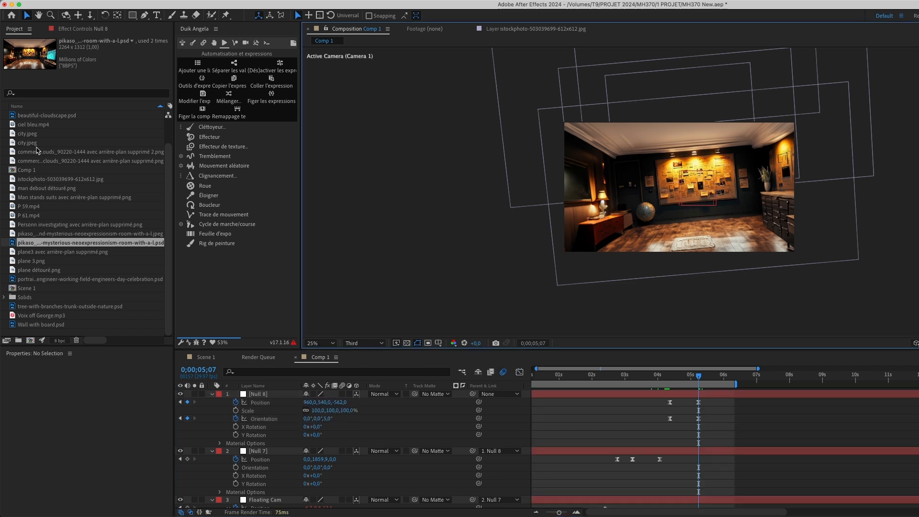
Add man debout détouré.png from the project to the composition, directly above the room PSD layer
click(37, 150)
click(38, 171)
click(36, 189)
drag(40, 189, 277, 404)
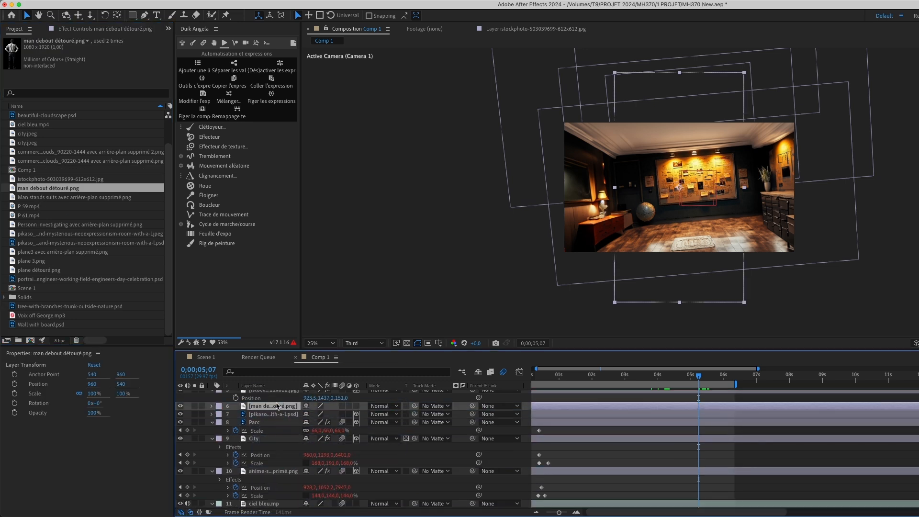
Make the standing man layer 3D and position it at about 890, 2620, -219 in front of the room
key(comma)
key(comma)
key(comma)
drag(696, 111, 700, 171)
key(period)
key(period)
key(p)
drag(341, 414, 246, 327)
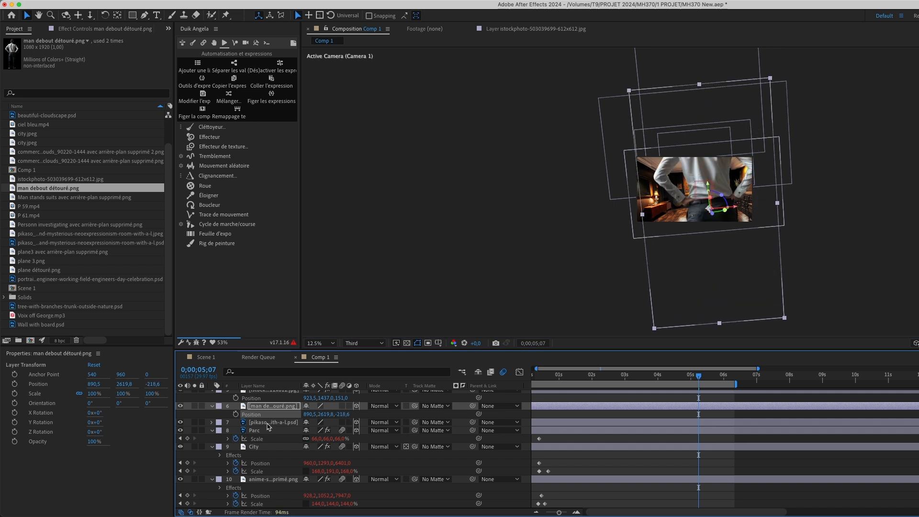
Scale the standing man layer to 28% and move it to about 897, 2482, 10 so he stands in the room
scroll(270, 429, up, 3)
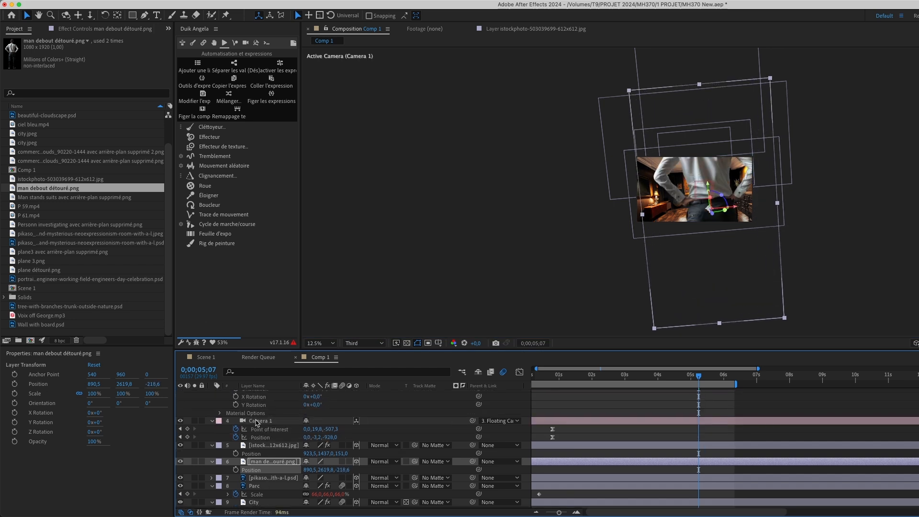
scroll(263, 430, down, 4)
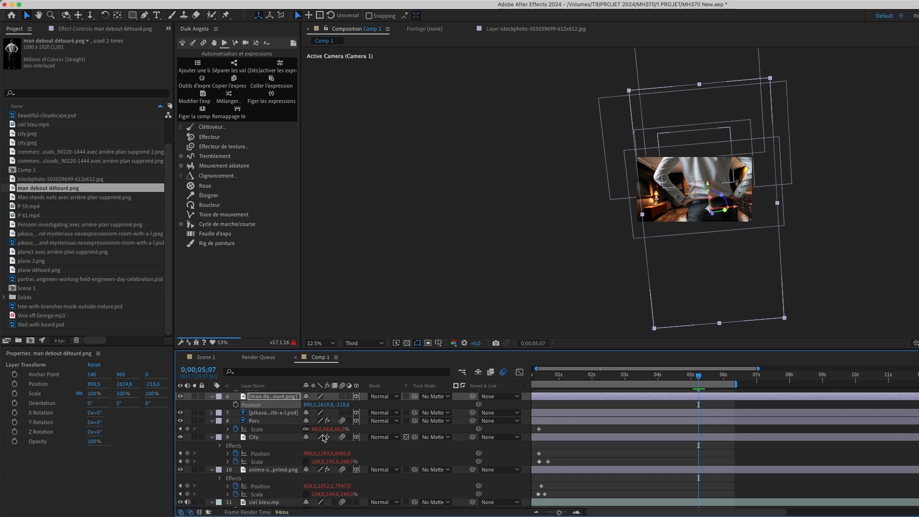
key(s)
drag(315, 405, 308, 404)
scroll(697, 274, up, 1)
drag(697, 274, 695, 242)
key(p)
drag(337, 404, 434, 407)
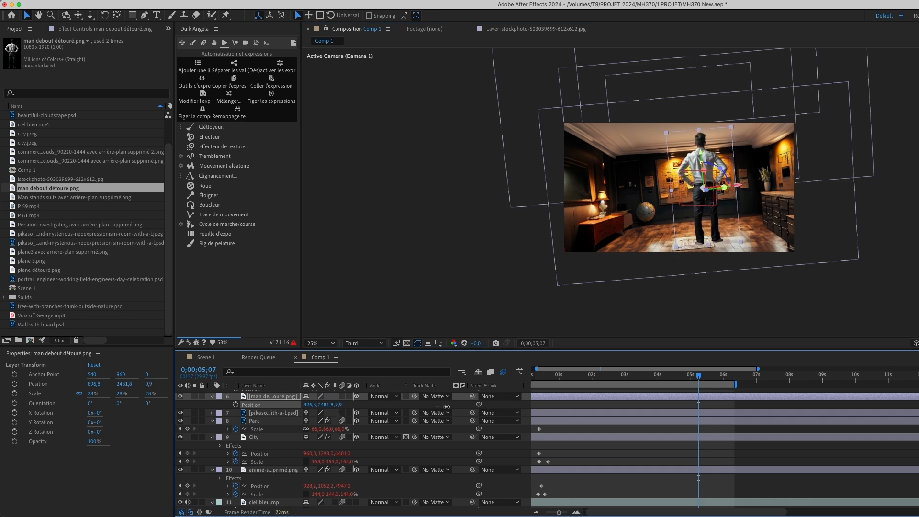
Go to 0;00;04;08 and move the standing man layer to about X 973, Y 2523
scroll(665, 397, up, 10)
scroll(646, 410, down, 1)
click(662, 375)
drag(662, 376, 666, 375)
drag(666, 275, 693, 290)
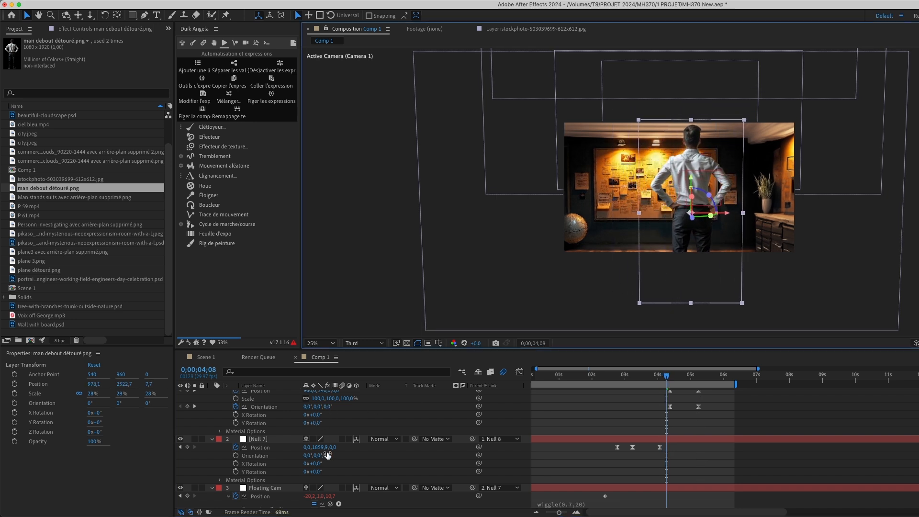
Scale the standing man layer to 19% and check his placement up to 0;00;05;14
scroll(328, 455, down, 6)
key(shift+s)
drag(336, 476, 333, 477)
click(654, 449)
click(655, 433)
drag(667, 377, 706, 385)
click(406, 313)
Add the suited man image below the istockphoto layer, make it 3D and move it to about 439, 2402, -104
click(68, 198)
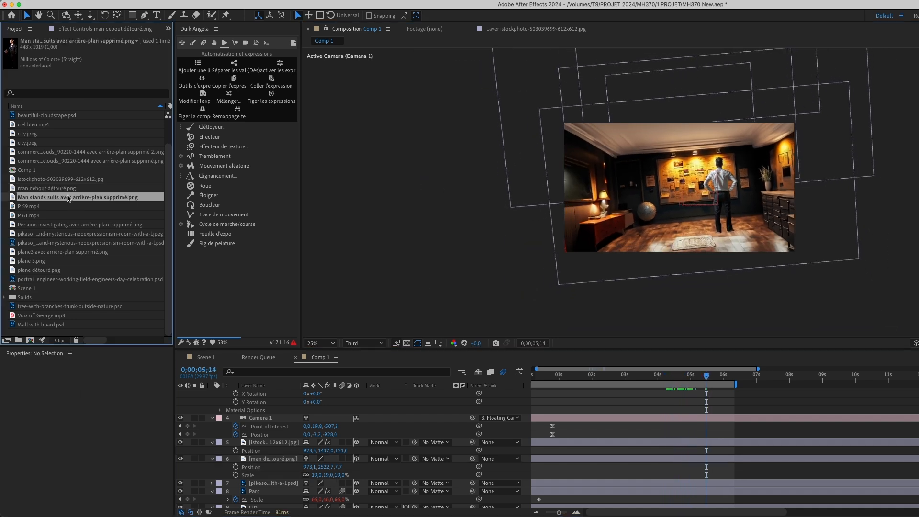
drag(201, 388, 275, 459)
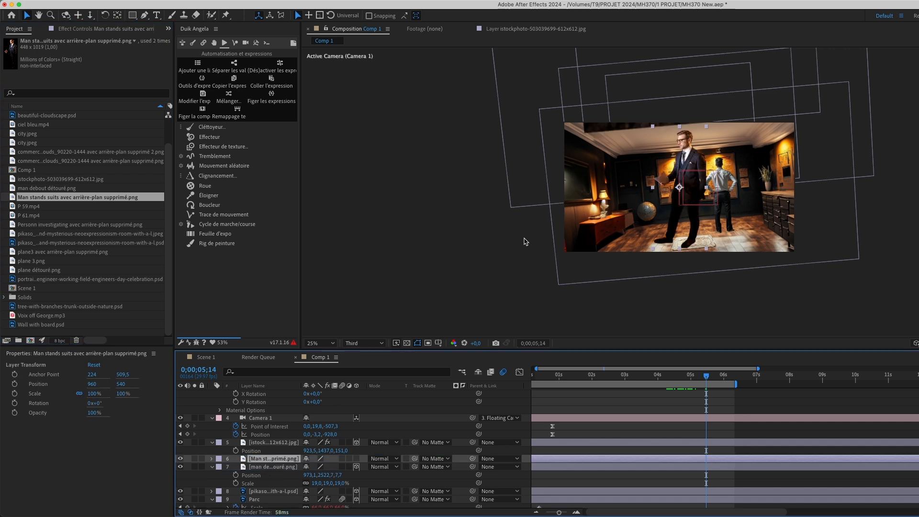
click(356, 458)
scroll(699, 103, down, 4)
drag(698, 103, 660, 228)
scroll(682, 213, up, 1)
scroll(660, 228, up, 1)
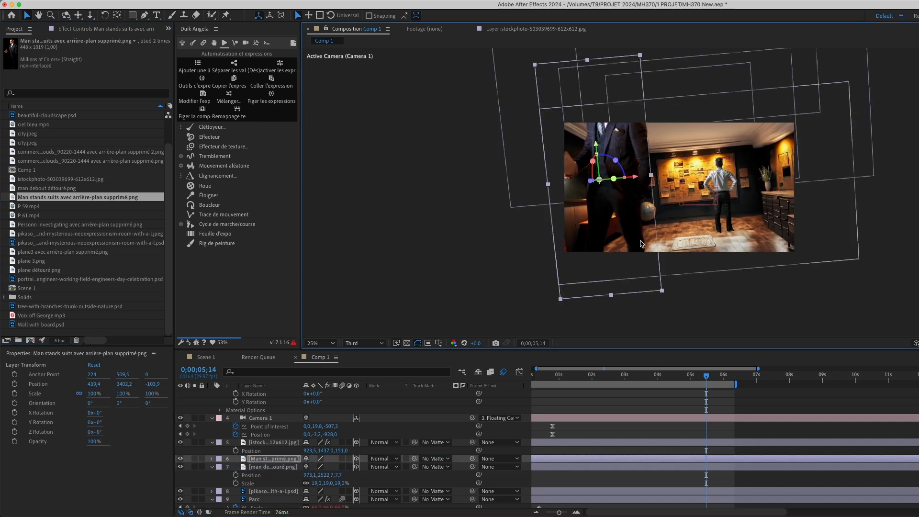
Mirror the suited man horizontally with an X scale of -100% and move him to about 506, 2555, -112
click(269, 459)
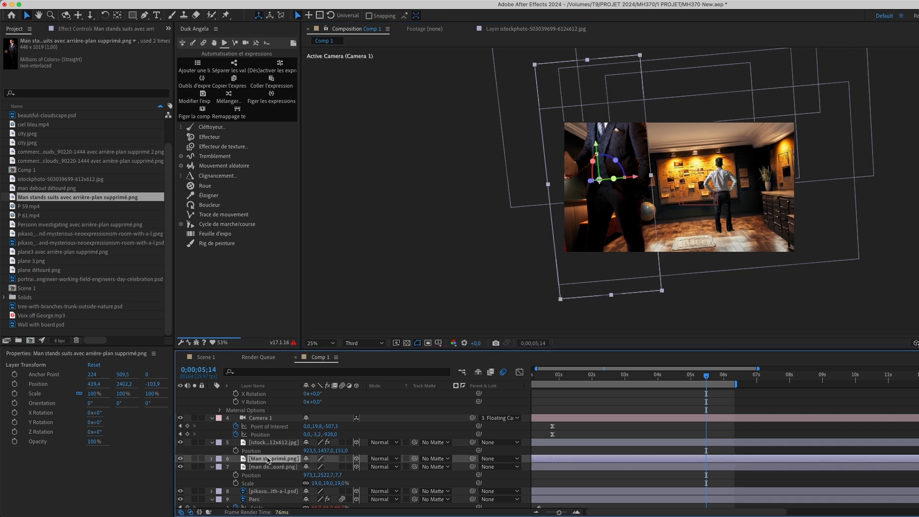
key(s)
drag(315, 471, 233, 480)
drag(609, 270, 627, 304)
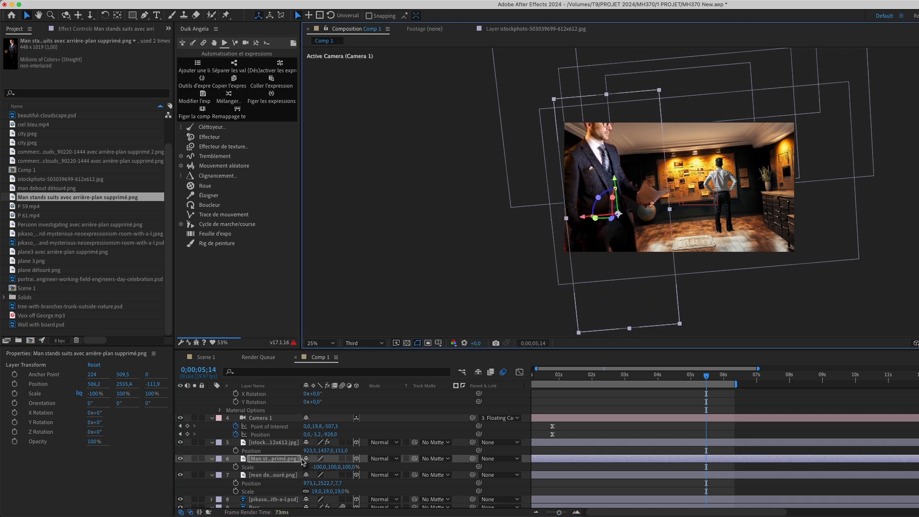
Scale the suited man to -107, 107, 107% and position him at about 399, 2646, 22 in the foreground
key(shift+p)
drag(340, 466, 404, 458)
drag(317, 474, 328, 474)
drag(615, 238, 590, 244)
drag(314, 474, 309, 475)
drag(560, 313, 588, 314)
drag(339, 475, 343, 474)
drag(595, 301, 596, 304)
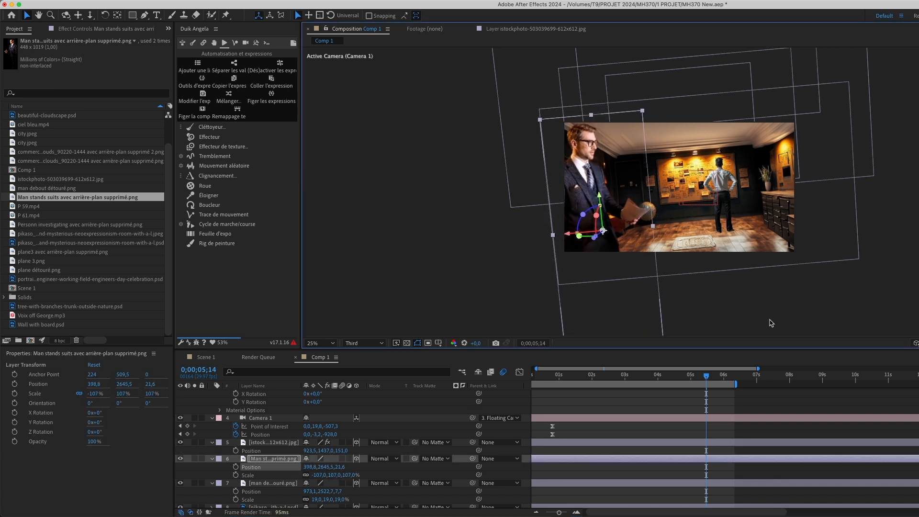
View the comp at 50% in full resolution and place Puppet pins over the suited man's head, torso, arms and papers
click(770, 321)
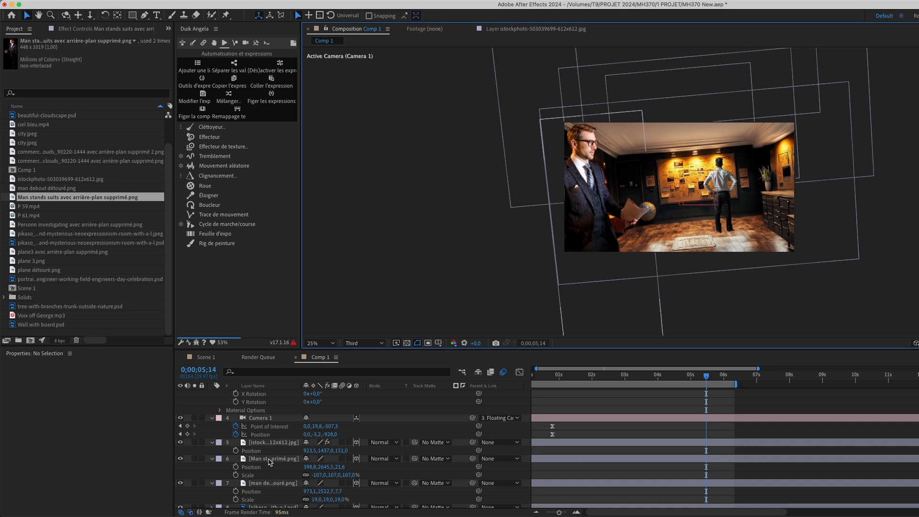
click(269, 459)
scroll(382, 148, up, 2)
click(362, 343)
click(354, 323)
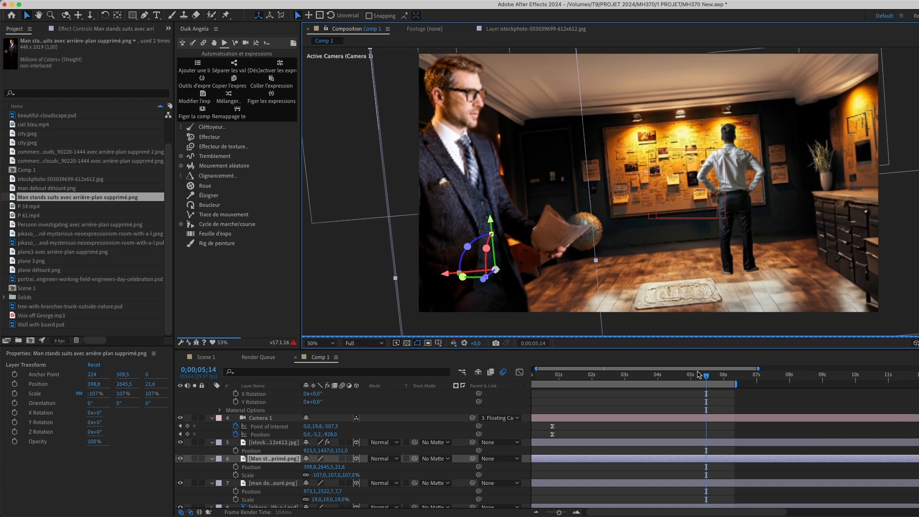
click(226, 15)
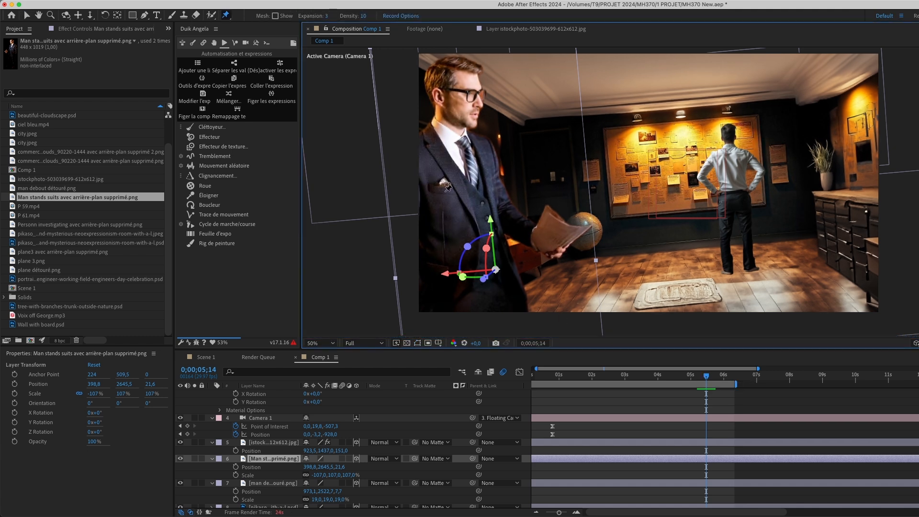
click(552, 246)
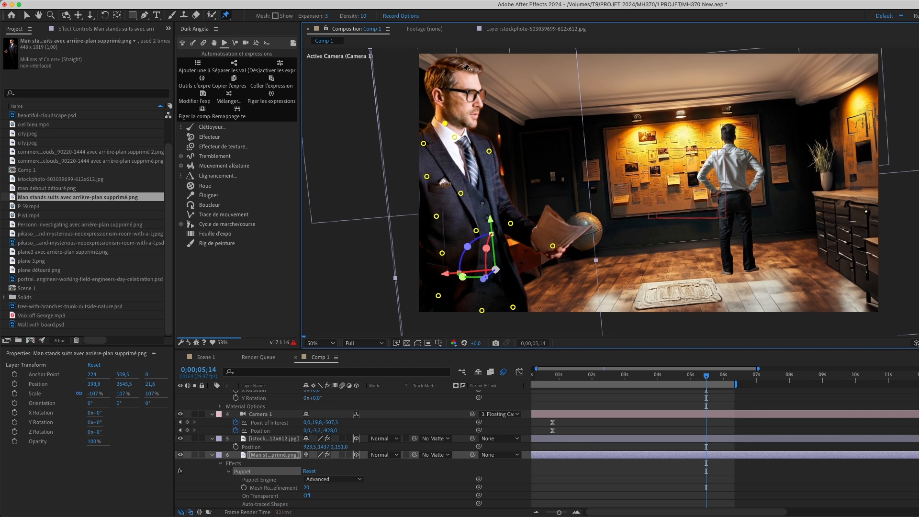
Select all the Puppet pins of the suited man's Mesh 1 and reveal their position keyframes
scroll(572, 420, down, 3)
click(235, 462)
click(245, 486)
scroll(254, 488, down, 6)
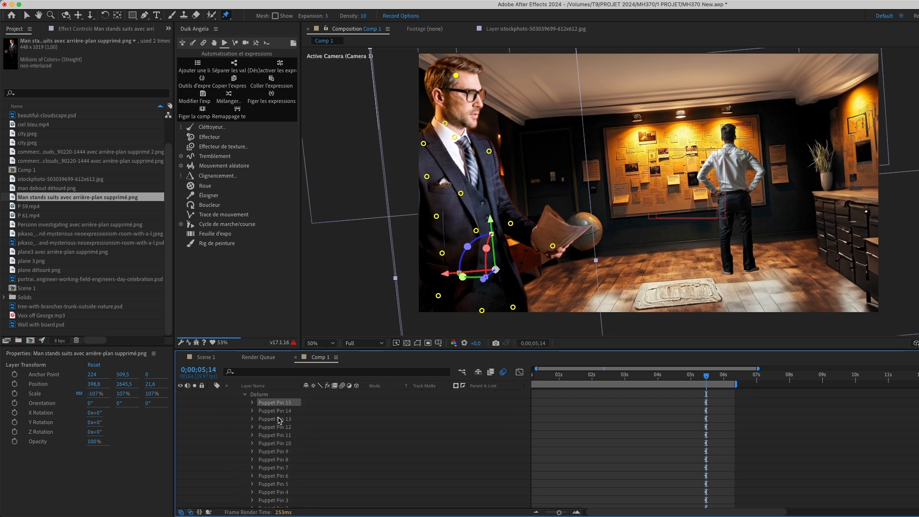
scroll(291, 450, up, 2)
scroll(287, 467, down, 4)
shift+click(282, 478)
key(u)
Move all of the suited man's Puppet pin keyframes back to about 4 seconds
scroll(615, 438, down, 2)
scroll(616, 438, up, 1)
drag(676, 396, 659, 435)
scroll(708, 421, up, 3)
scroll(659, 434, up, 3)
click(679, 427)
scroll(680, 427, up, 6)
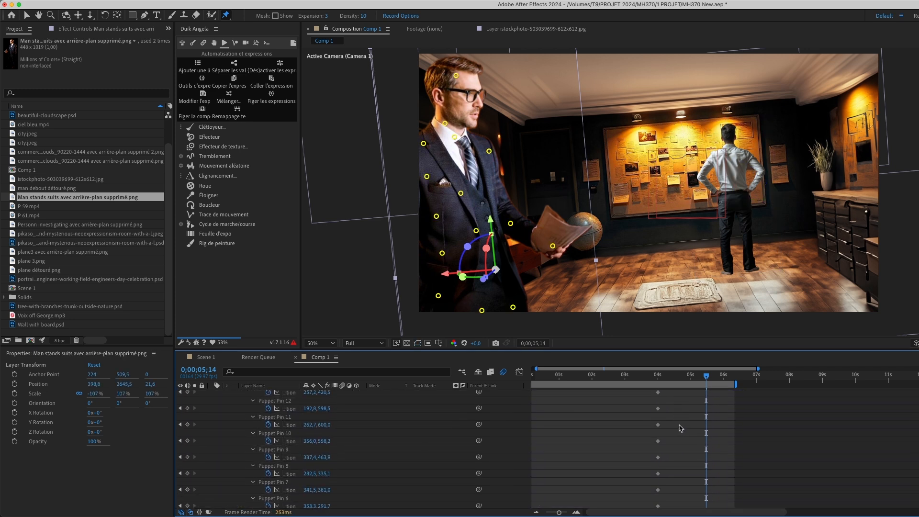
At 0;00;05;14, move the suited man's head pin forward to about 229, 94 and raise his hand and elbow pins
scroll(676, 426, down, 1)
drag(455, 78, 473, 86)
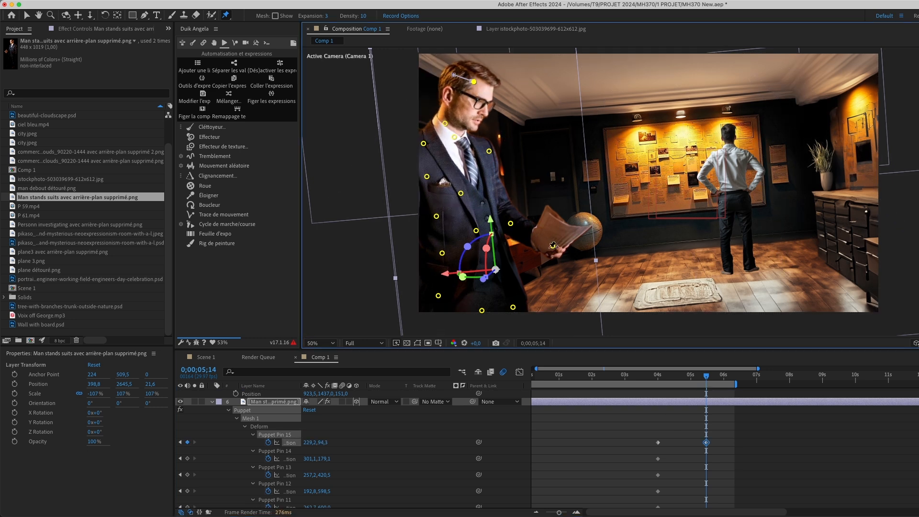
drag(556, 244, 564, 230)
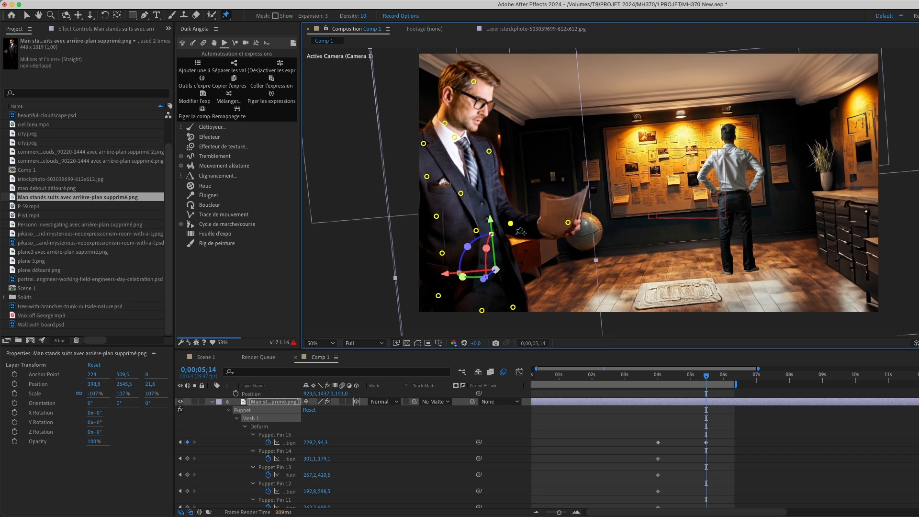
drag(512, 224, 517, 218)
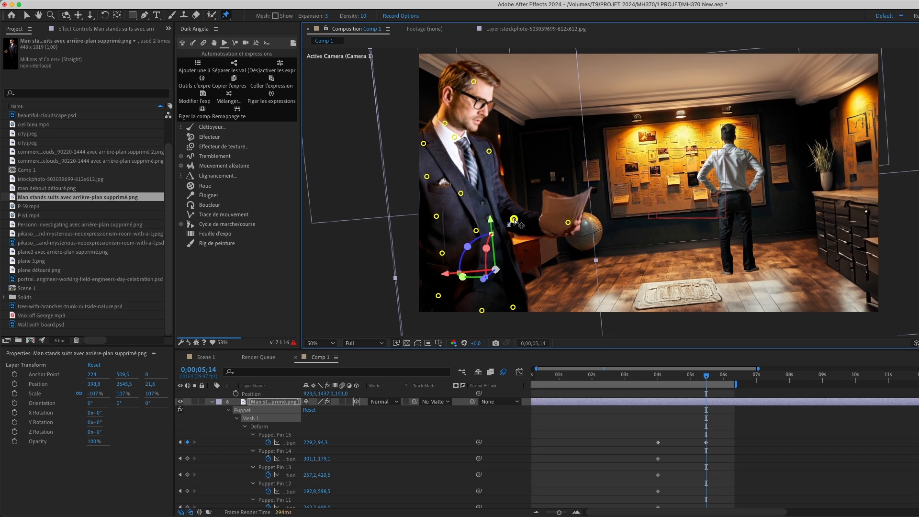
drag(568, 223, 570, 221)
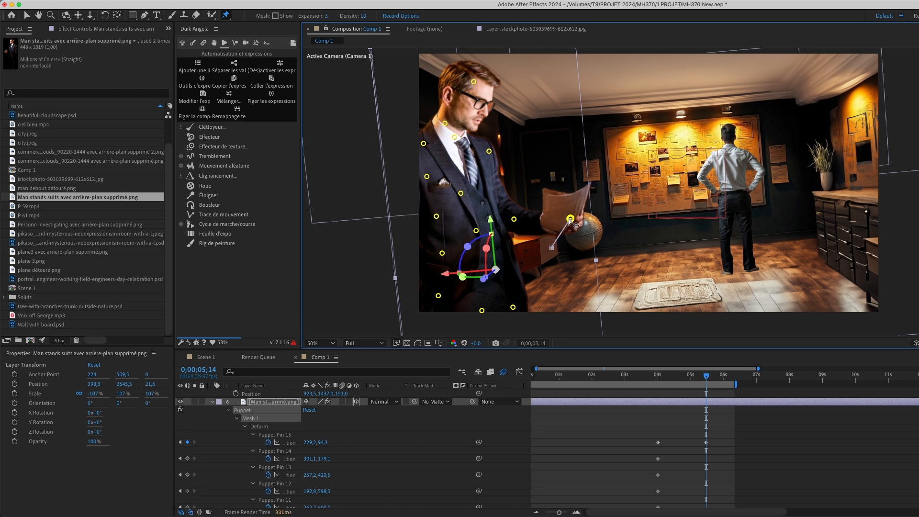
scroll(286, 459, down, 1)
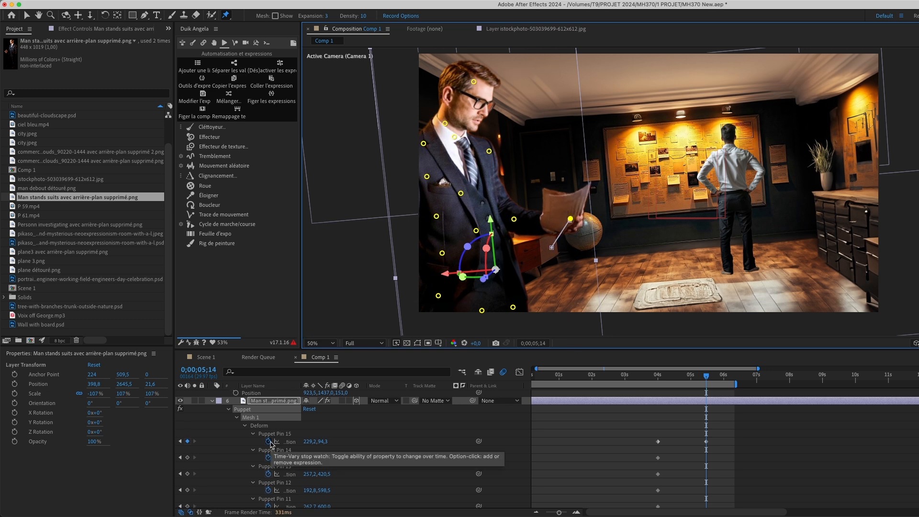
double_click(268, 441)
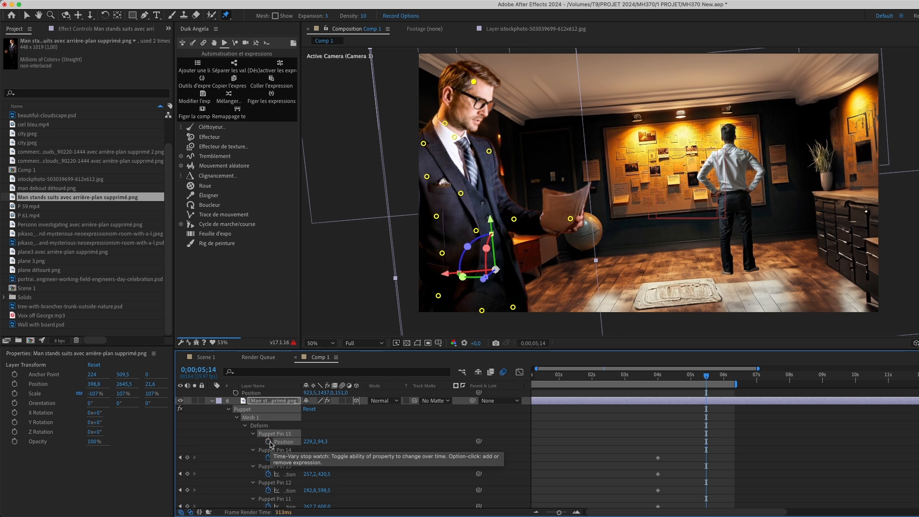
key(super+z)
Add the expression loopOut('pingpong') to the position of the suited man's Puppet Pin 15
click(253, 434)
click(257, 450)
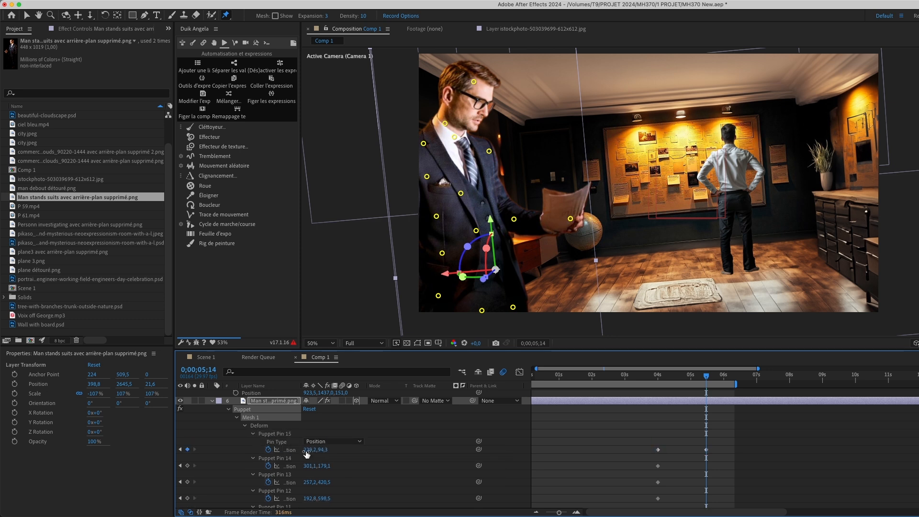
click(283, 450)
key(alt+shift+equal)
key(BackSpace)
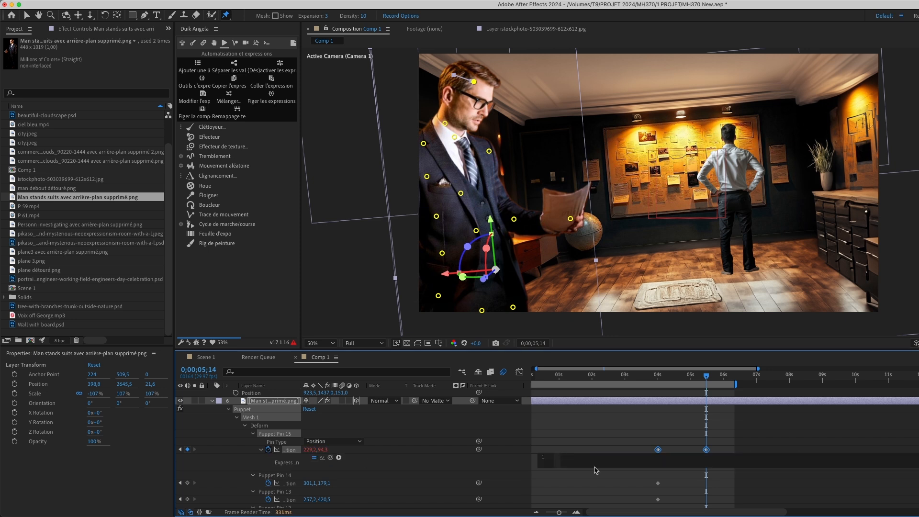
text(loop)
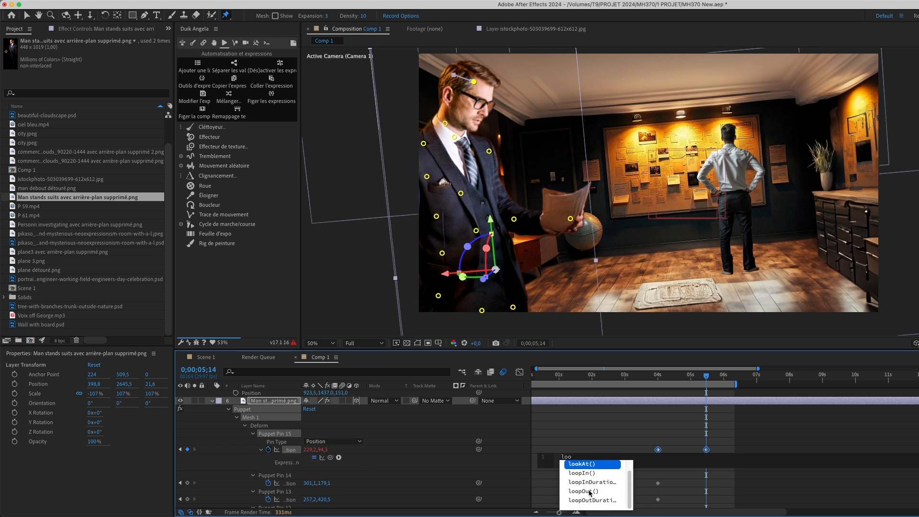
click(588, 482)
text(pin)
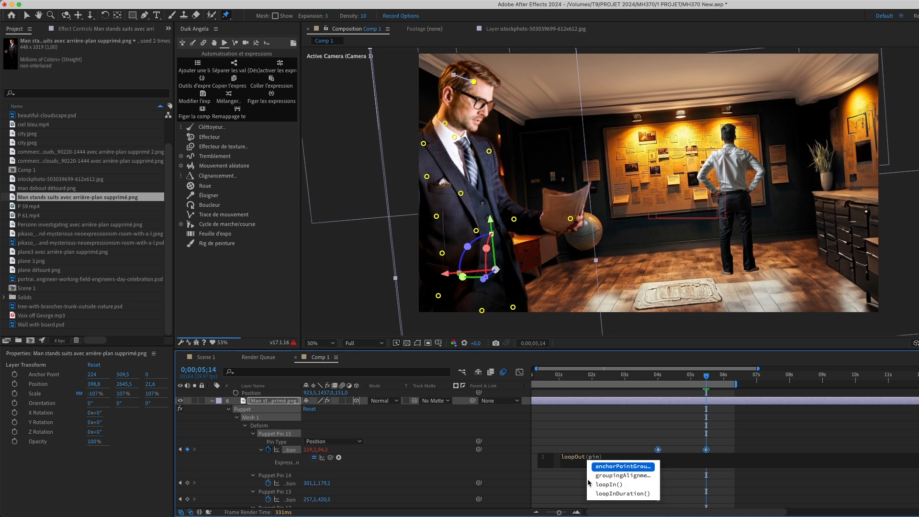
key(BackSpace)
key(BackSpace)
key(BackSpace)
text(')
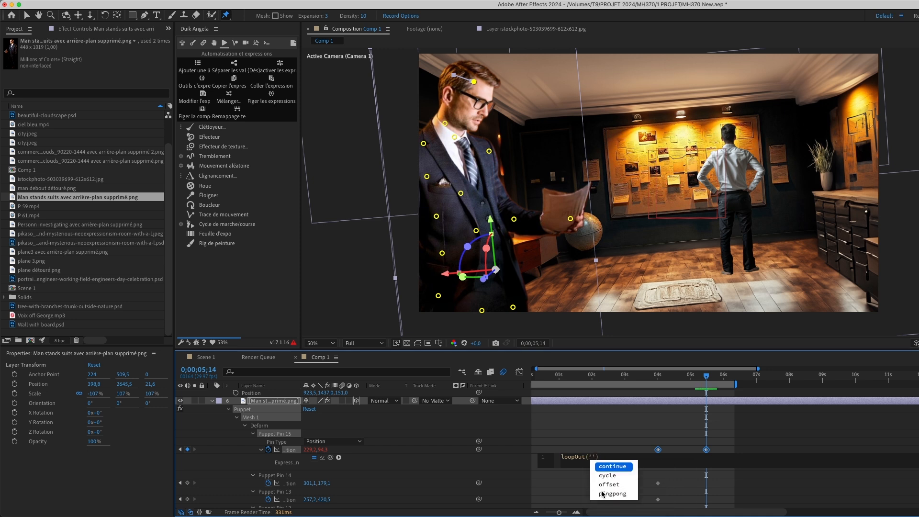
click(602, 494)
click(592, 440)
Apply the expression loopOut('pingpong') to the positions of Puppet Pin 2 and Puppet Pin 1 on the suited man
scroll(604, 440, down, 5)
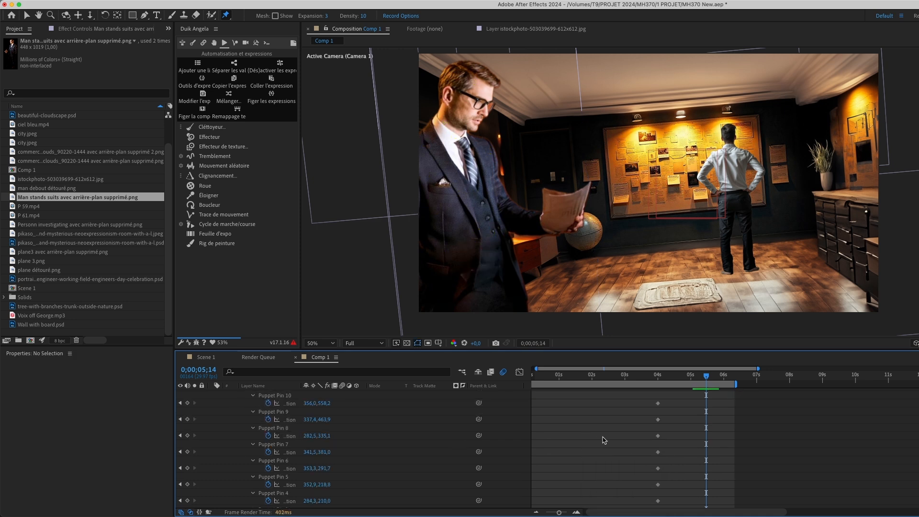
scroll(617, 442, down, 5)
alt+click(268, 430)
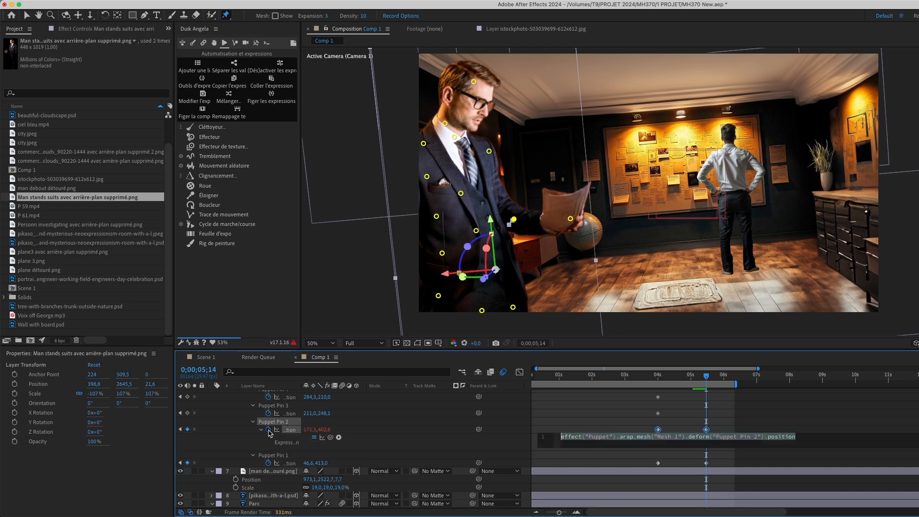
text(loopOut('pingpong'))
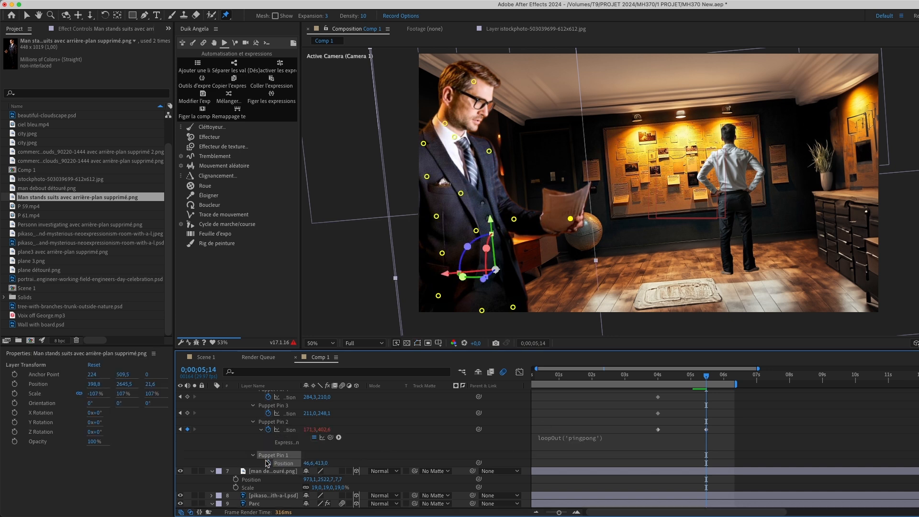
alt+click(269, 463)
text(loopOut('pingpong'))
click(808, 461)
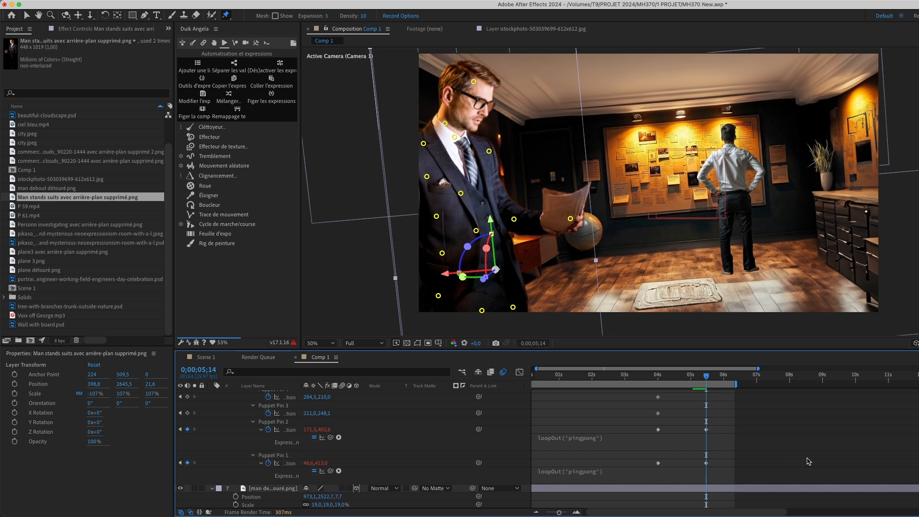
Place Puppet pins on the standing man's neck, shoulders, back, arms and waist at 0;00;03;24
scroll(750, 443, up, 5)
scroll(615, 385, up, 5)
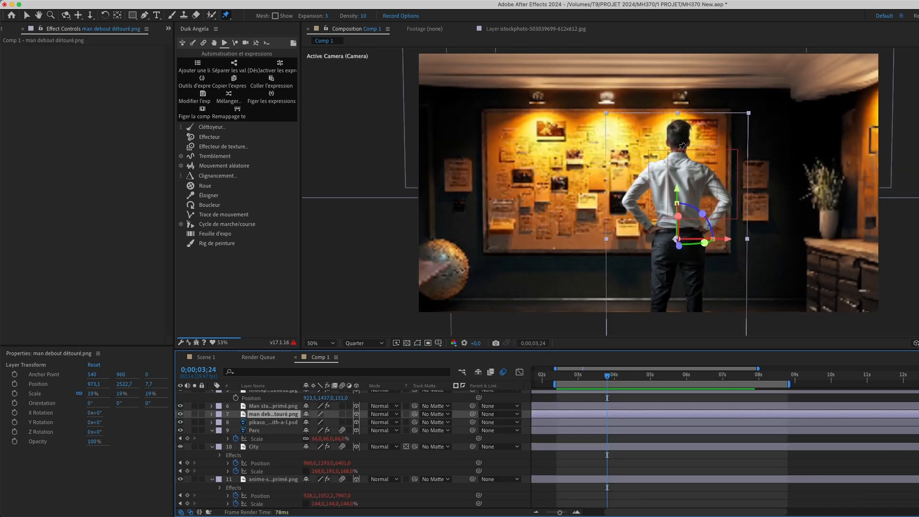
click(678, 149)
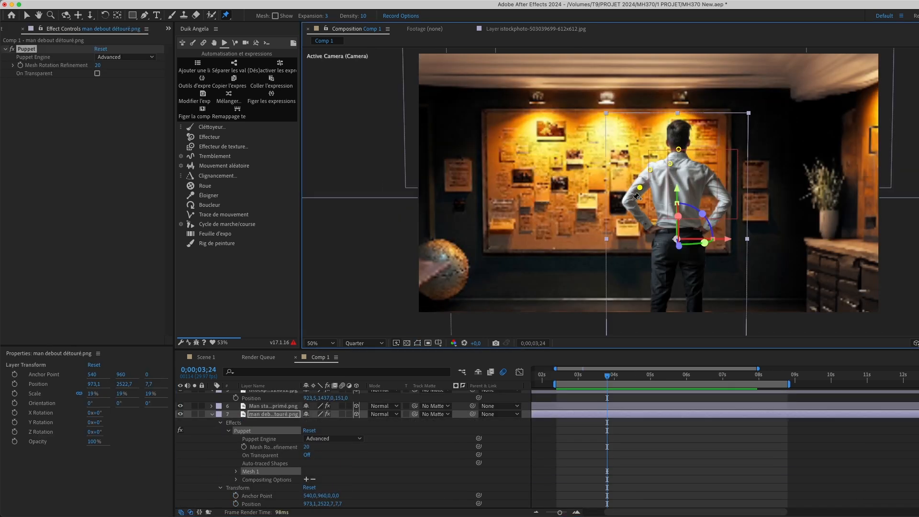
click(723, 203)
click(700, 169)
click(681, 175)
click(679, 195)
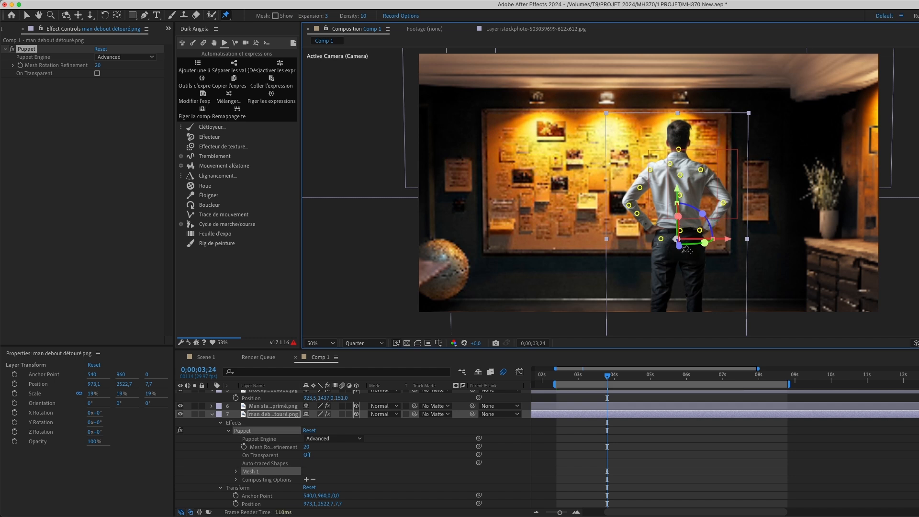
Reveal all the standing man's Puppet pin keyframes and move them together to 0;00;03;02
click(236, 471)
click(244, 496)
scroll(263, 496, down, 5)
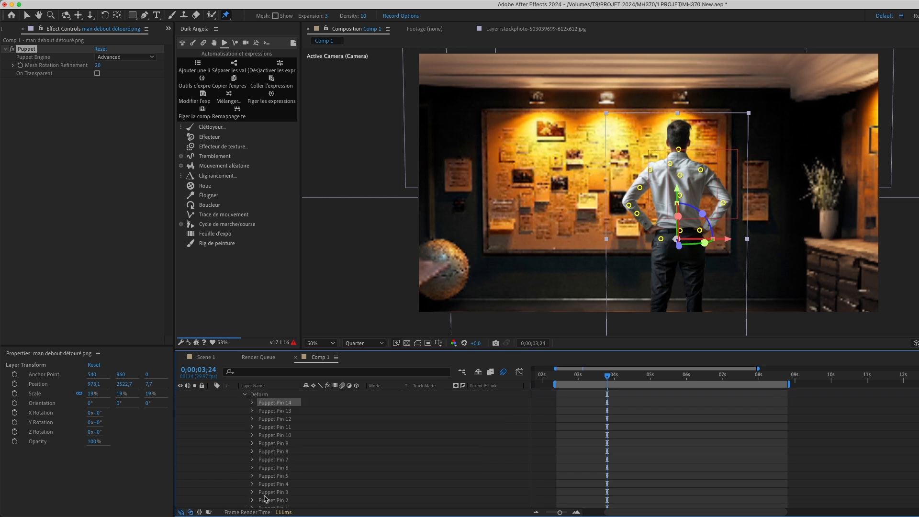
key(super+a)
key(u)
scroll(574, 406, up, 8)
scroll(577, 426, down, 8)
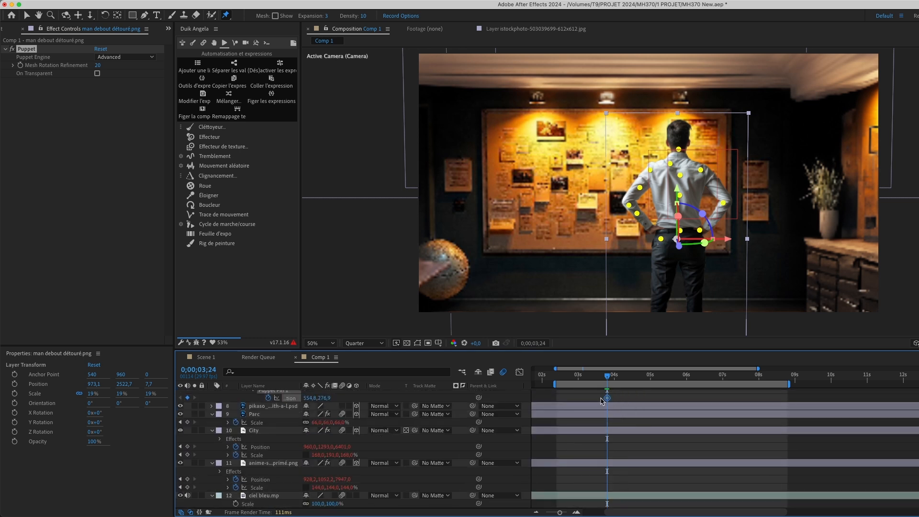
drag(594, 400, 636, 390)
drag(607, 429, 581, 429)
click(593, 412)
Set the standing man's Puppet Pin 1 position to 523.8, 276.9 on its keyframe at 0;00;03;02
drag(611, 378, 626, 379)
mouse_move(672, 143)
mouse_down()
mouse_move(662, 142)
mouse_move(672, 143)
mouse_up()
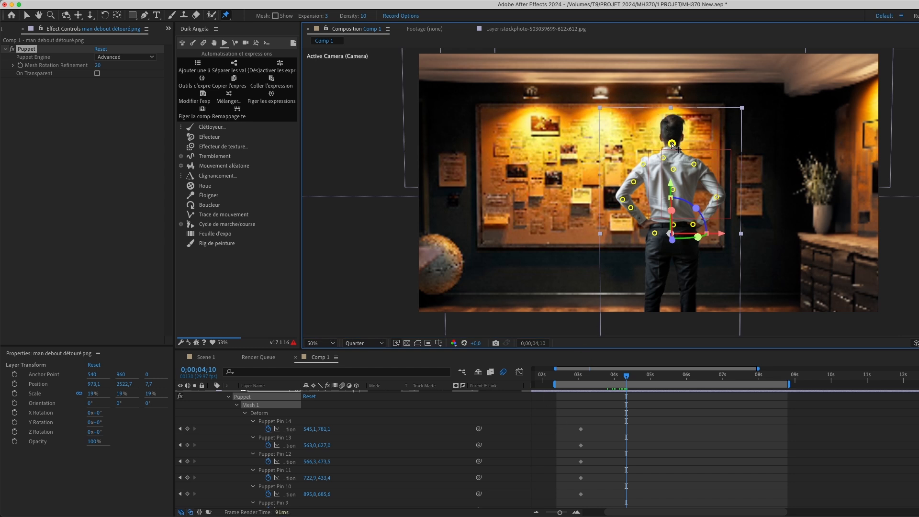
scroll(391, 421, down, 6)
click(580, 467)
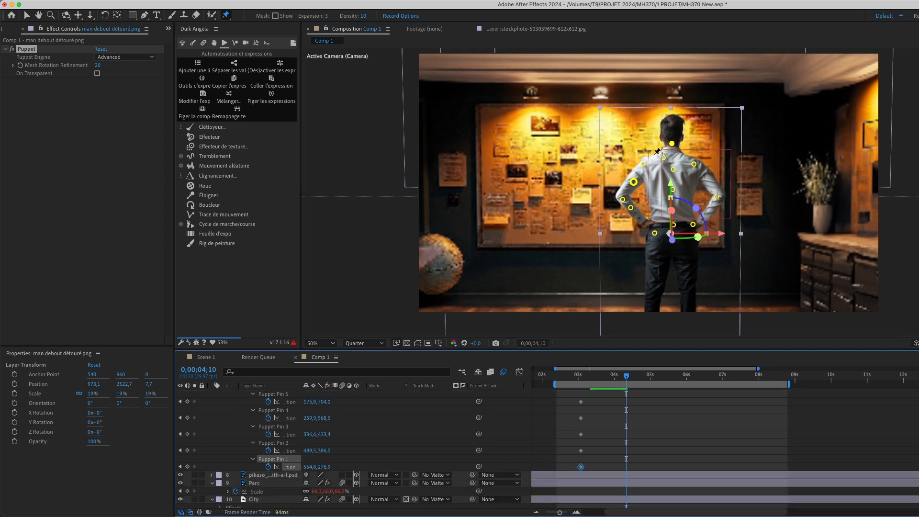
click(580, 376)
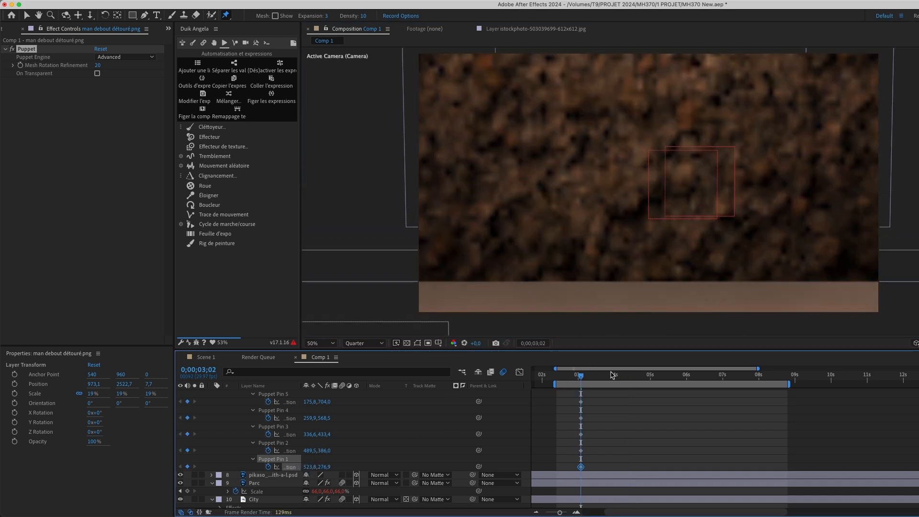
At 0;00;04;12, set Puppet Pin 1 to 592.8, 276.9 and move that new keyframe to just before 5 seconds
click(612, 375)
key(space)
drag(309, 466, 339, 465)
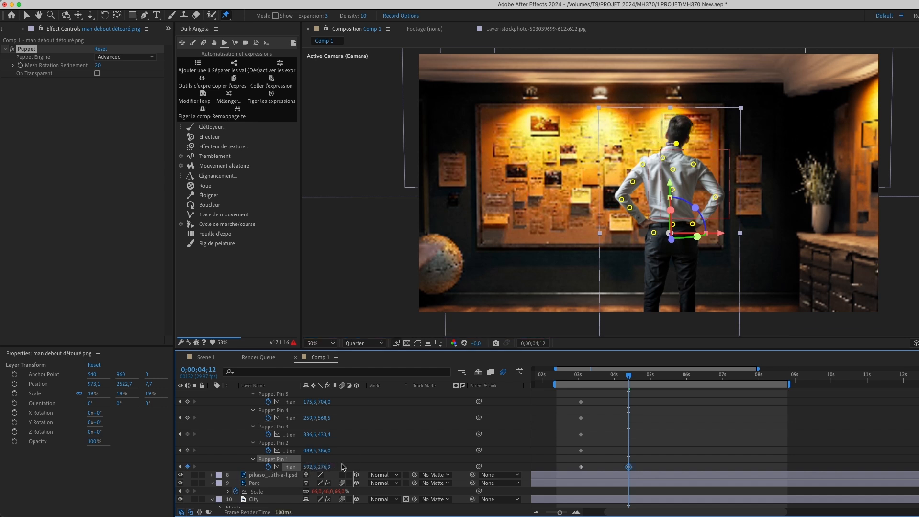
drag(644, 468, 649, 468)
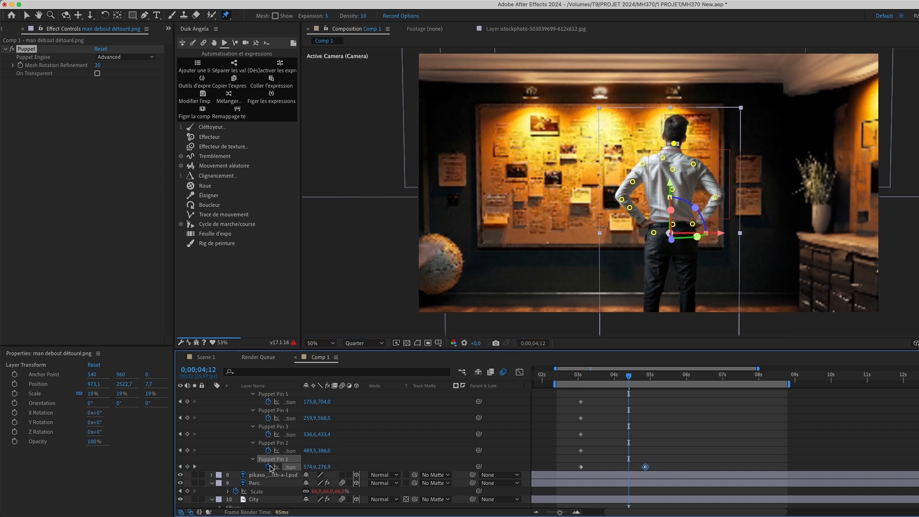
Add the expression loopOut('pingpong') to Puppet Pin 1's position, check the motion near 7 seconds and collapse the layer
alt+click(269, 466)
text(loopOut('pingpong'))
click(631, 430)
drag(578, 376, 726, 398)
click(670, 418)
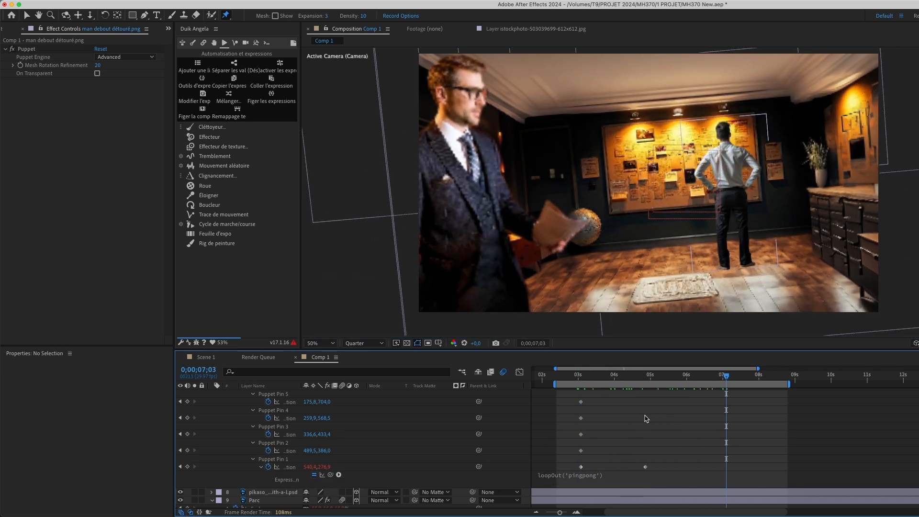
scroll(622, 431, up, 10)
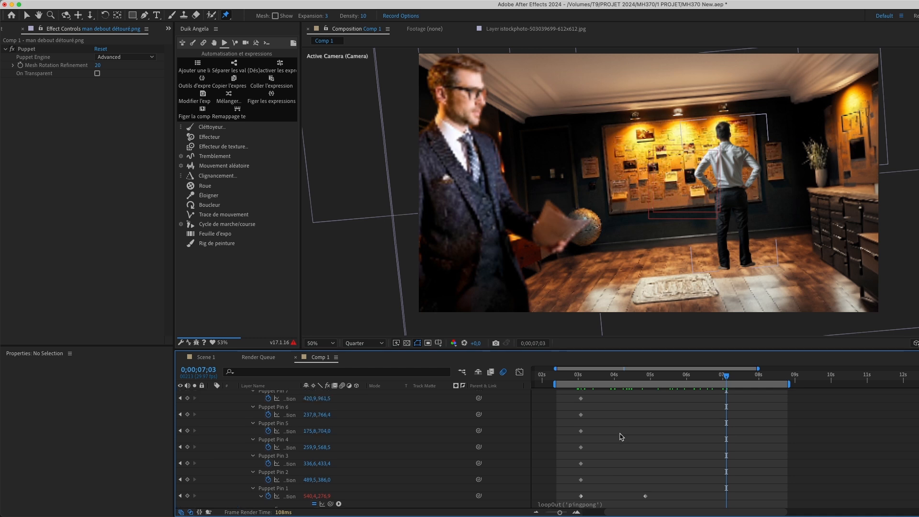
click(212, 417)
click(259, 416)
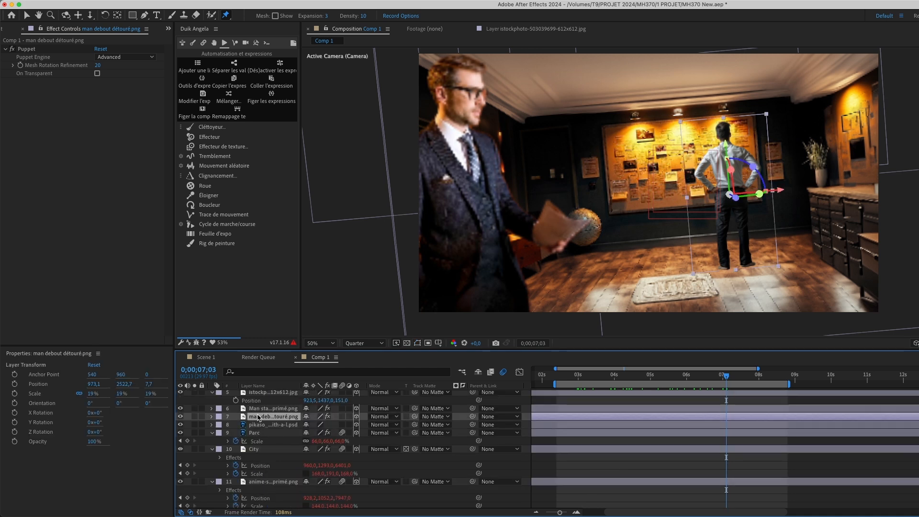
key(ctrl+space)
text(vign)
key(Return)
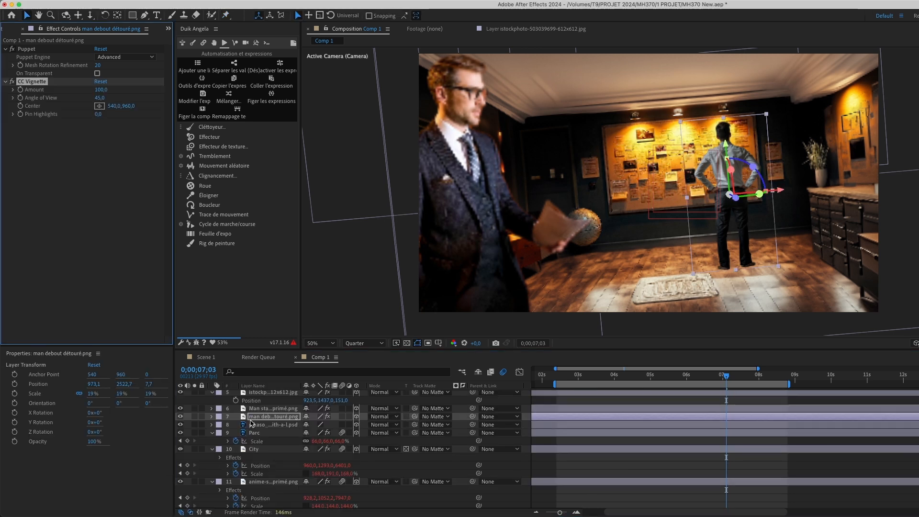
key(Delete)
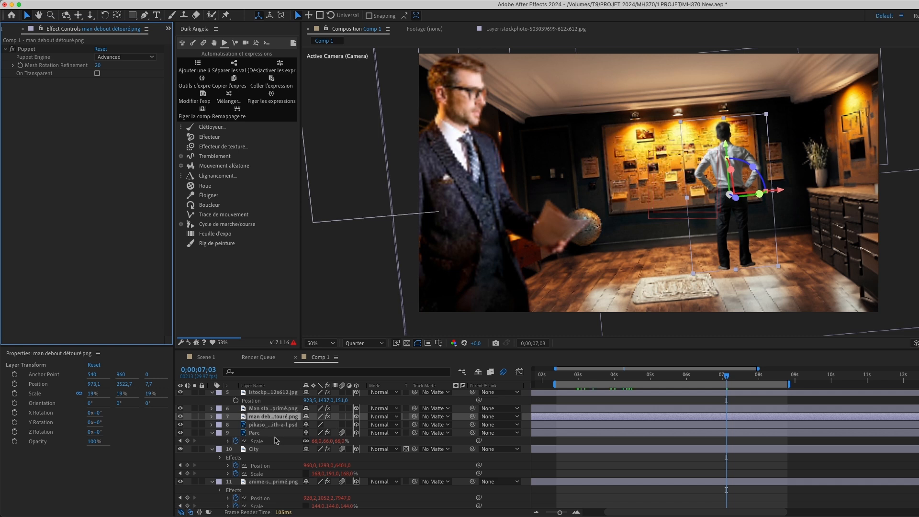
Apply CC Vignette to the pikaso room background layer with an amount of 132
click(274, 425)
key(ctrl+space)
text(vign)
key(Return)
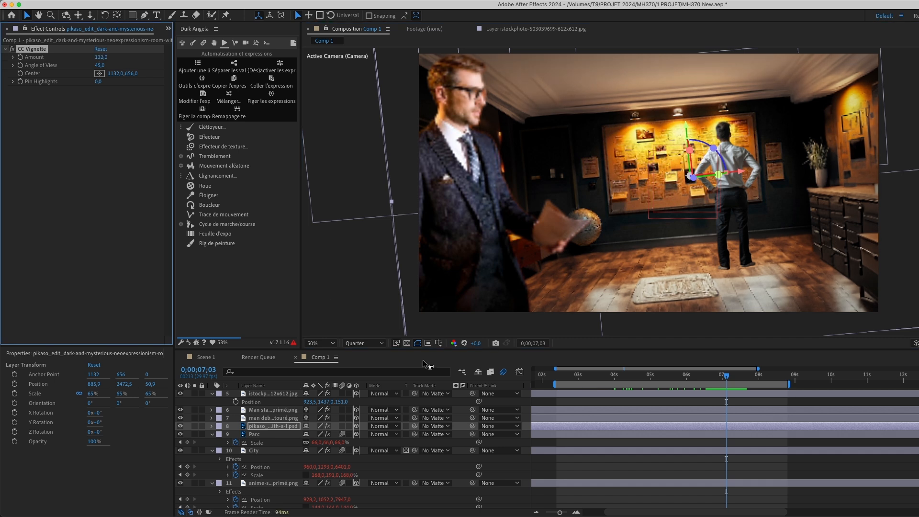
Apply CC Vignette to the Man stands suits layer and set its amount to 72
click(264, 411)
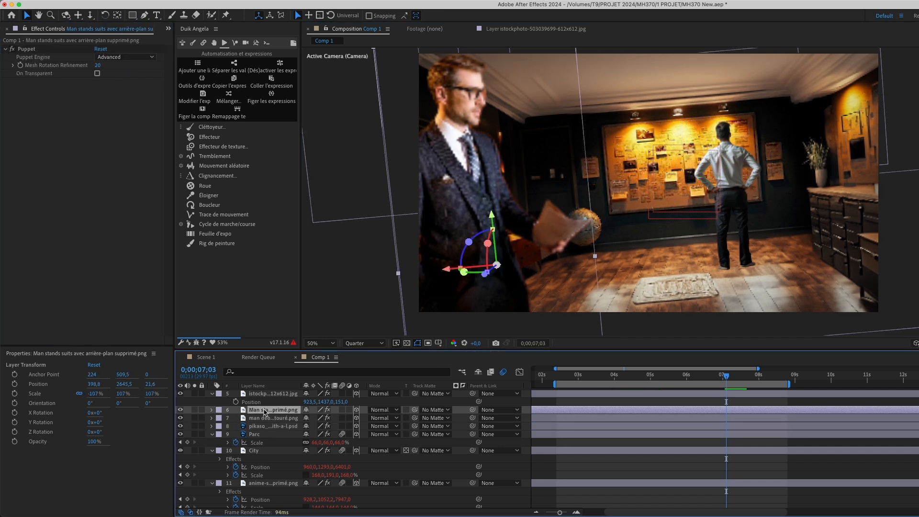
key(ctrl+space)
text(vin)
key(BackSpace)
text(gn)
key(Return)
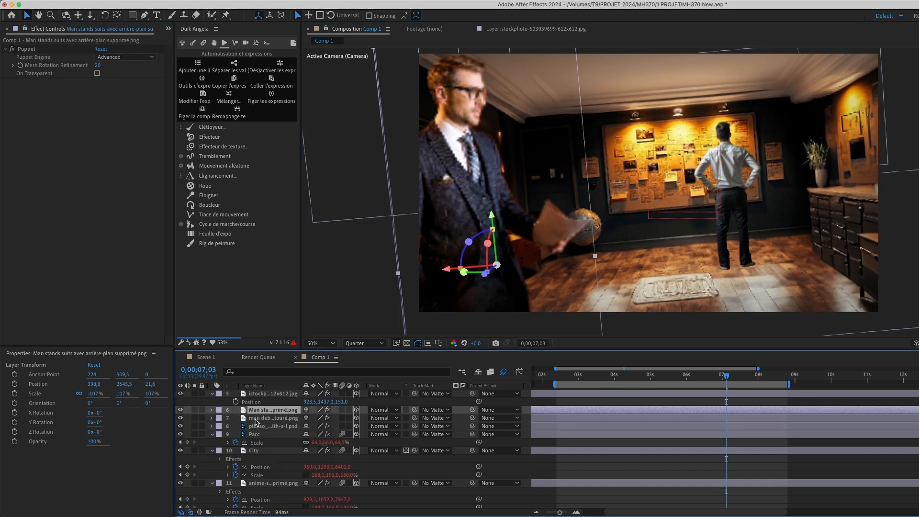
drag(100, 89, 88, 91)
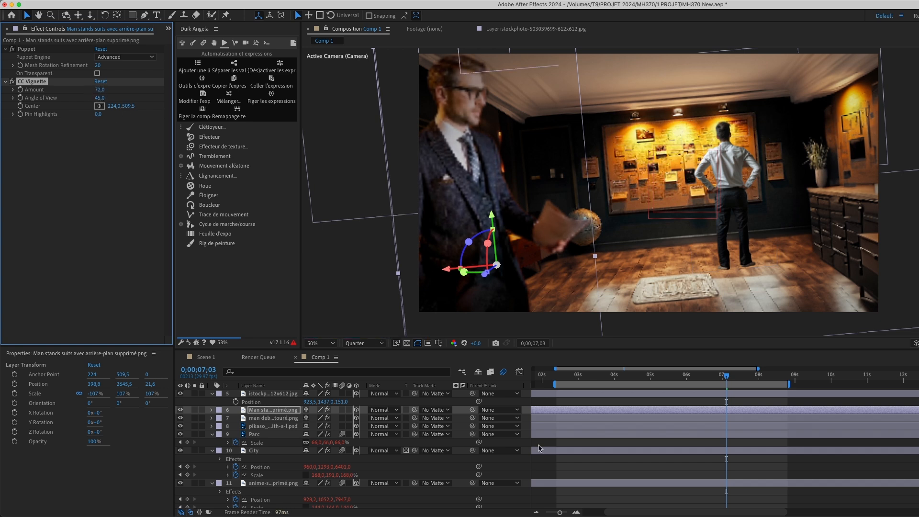
Create a new 3D null object and add a position keyframe for it at 0;00;05;24
click(538, 447)
scroll(603, 438, up, 5)
drag(726, 376, 680, 379)
key(alt+shift+super+y)
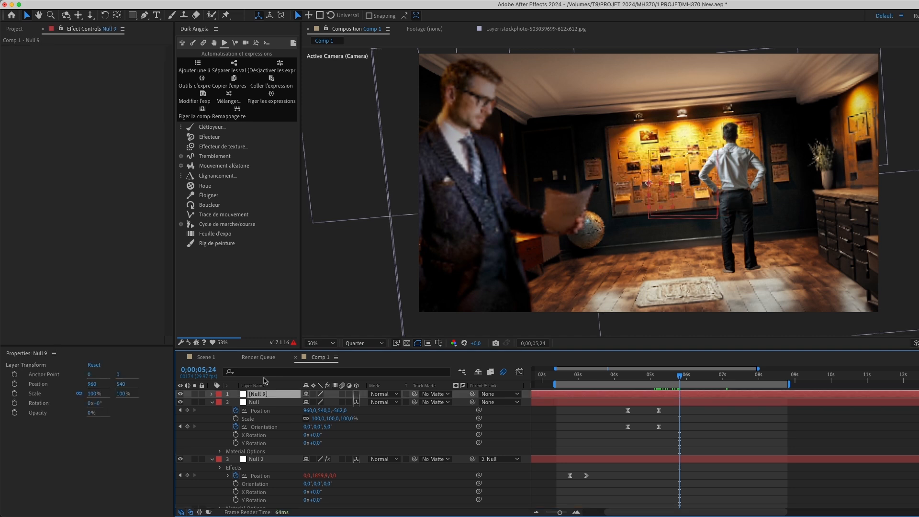
key(p)
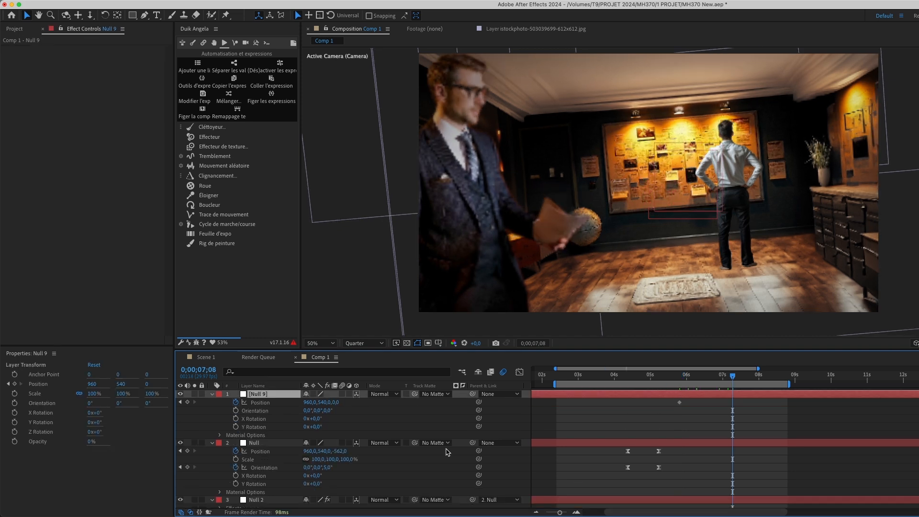
Parent the layer named Null to Null 9, then keyframe Null 9's X position at -249 at 0;00;07;08
drag(473, 442, 157, 408)
drag(309, 403, 2, 403)
drag(300, 403, 187, 404)
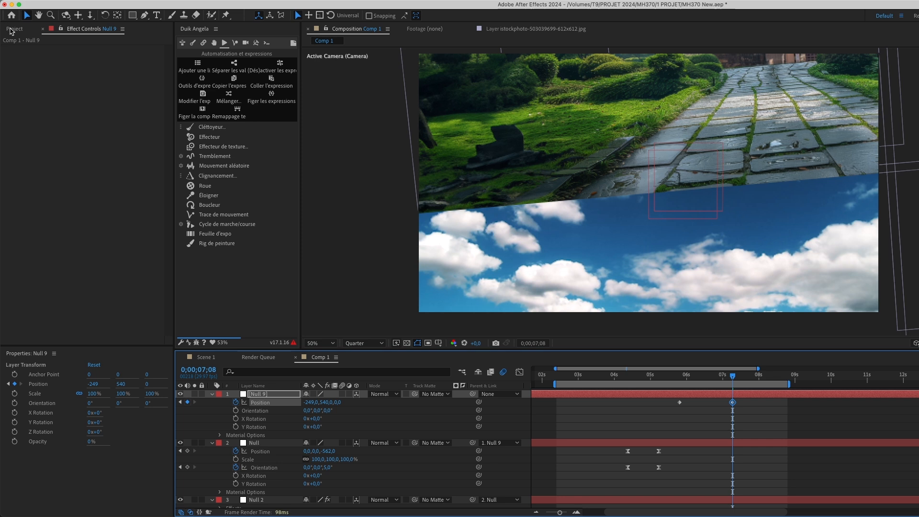
Add beautiful-cloudscape.psd to Comp 1 between the Parc and City layers and make it a 3D layer
click(10, 28)
drag(57, 116, 260, 429)
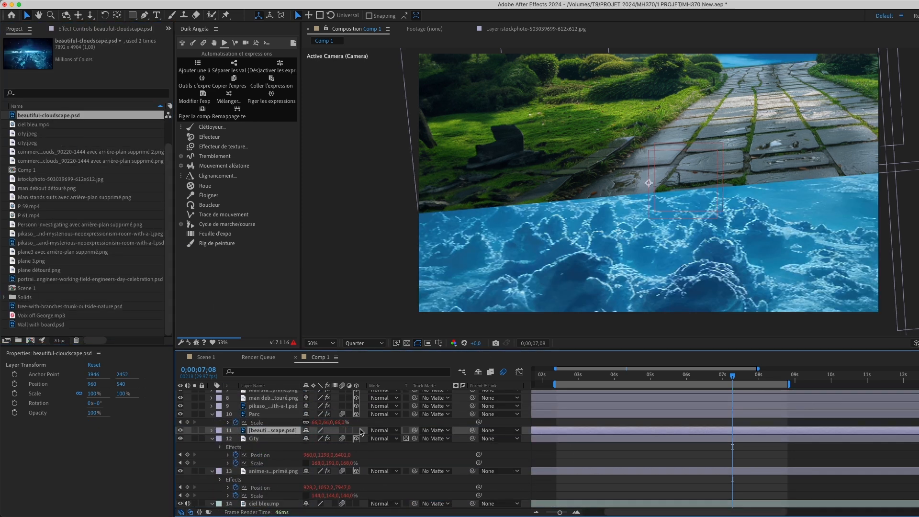
scroll(626, 213, down, 6)
click(357, 430)
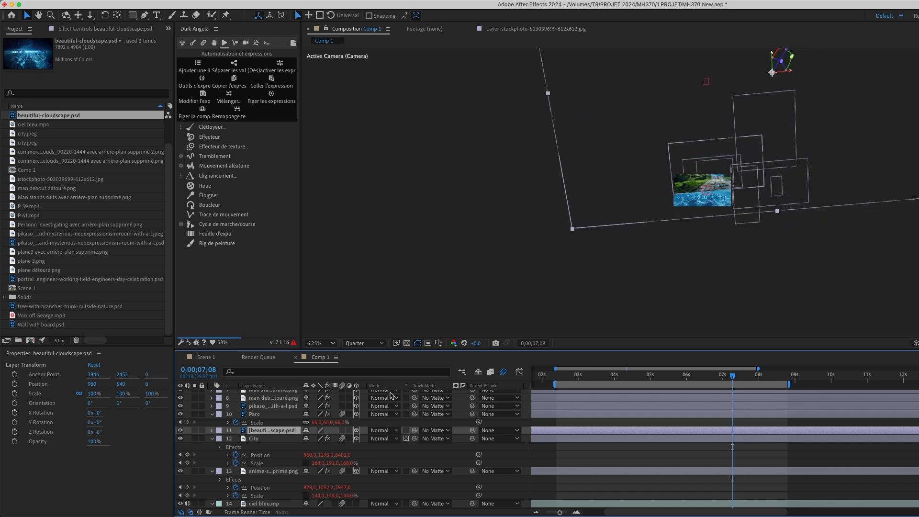
Scale the cloudscape layer down to 19%
key(s)
drag(346, 438, 308, 438)
drag(652, 222, 667, 219)
scroll(822, 186, up, 4)
Position the cloudscape layer beside the room at about -344.3, 2543.8, 33.5, checking it at several points in the camera move
drag(730, 378, 705, 376)
key(p)
drag(340, 438, 410, 432)
drag(310, 438, 366, 437)
click(730, 279)
mouse_move(706, 375)
mouse_down()
mouse_move(675, 375)
mouse_move(693, 384)
mouse_up()
scroll(620, 279, up, 2)
drag(310, 438, 366, 438)
Open the cloudscape layer on its own and draw a closed, wavy Pen mask around the image's right edge
double_click(272, 431)
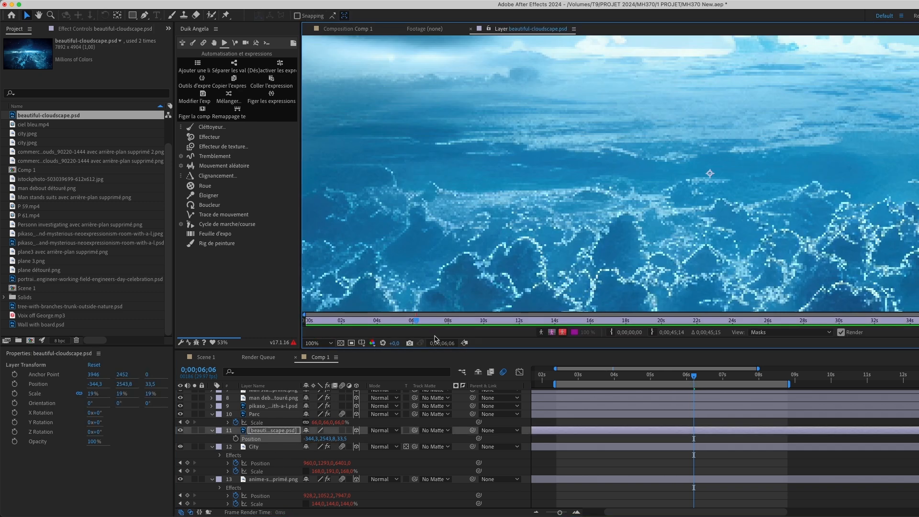
scroll(760, 141, down, 5)
scroll(761, 141, up, 1)
click(144, 15)
scroll(709, 173, down, 1)
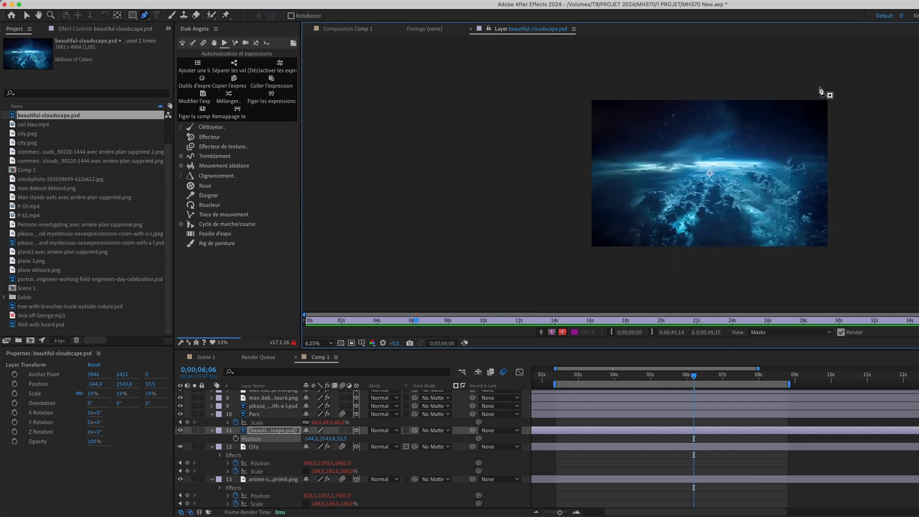
click(819, 87)
click(808, 103)
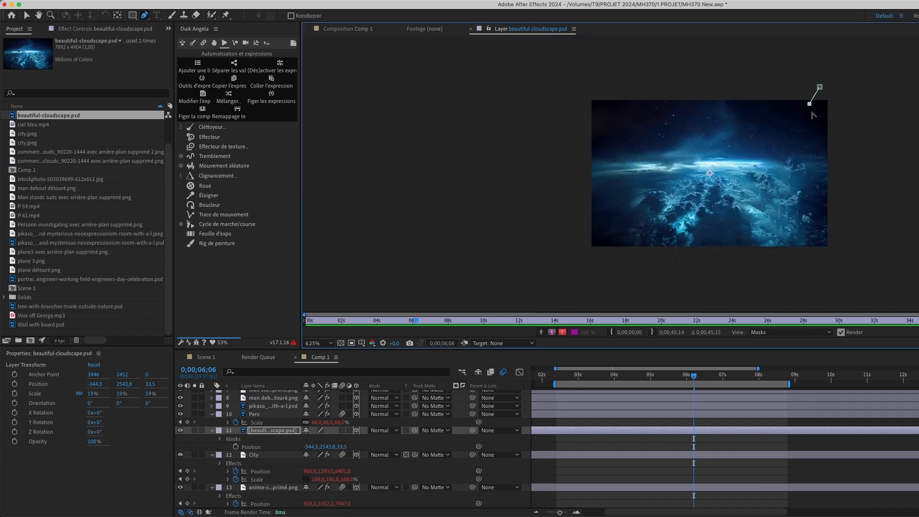
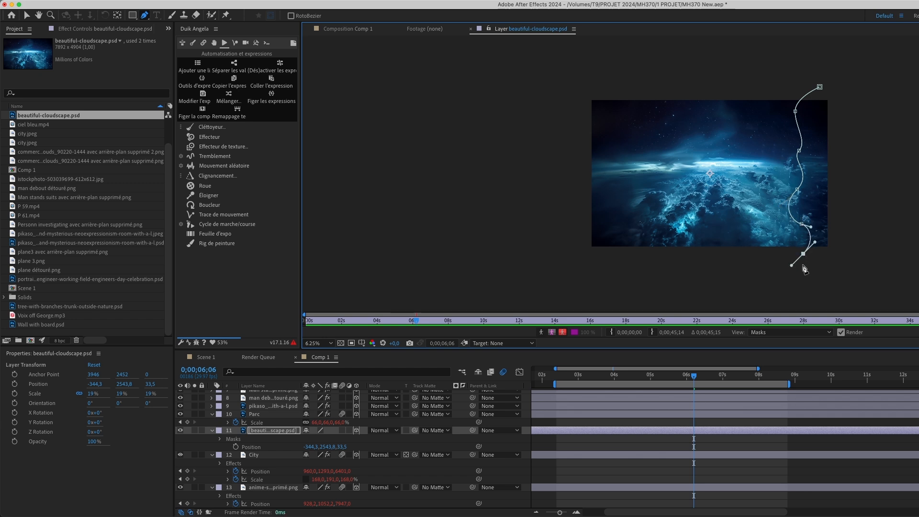
click(820, 87)
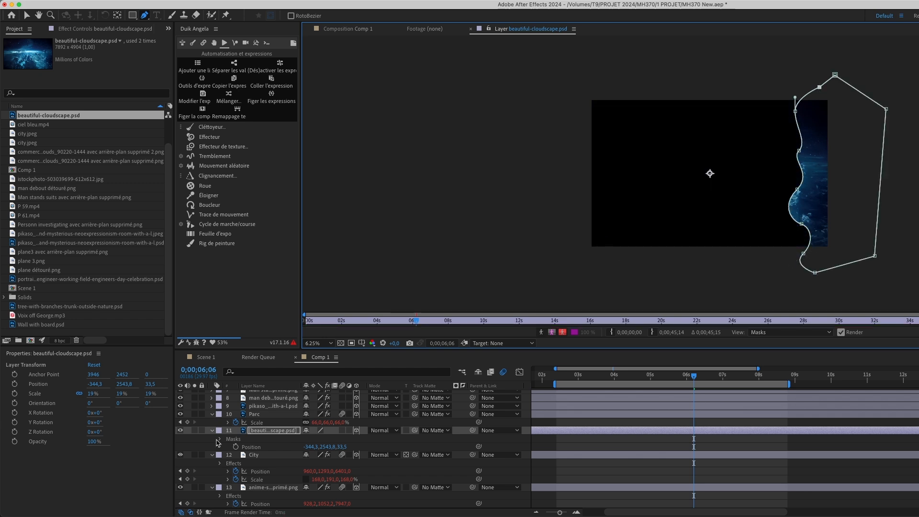
Invert the cloudscape's mask, set its expansion to 34 pixels and its feather to 1429 pixels
click(219, 439)
click(228, 446)
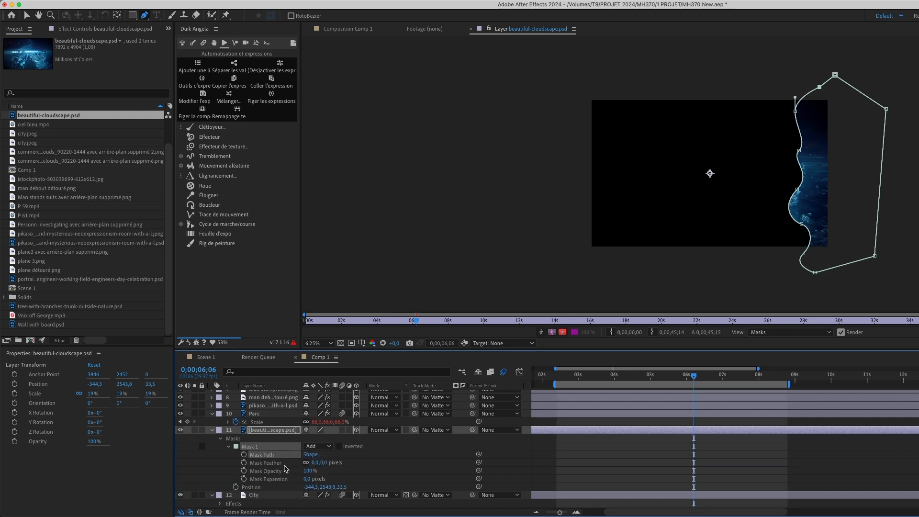
click(338, 446)
drag(317, 462, 297, 471)
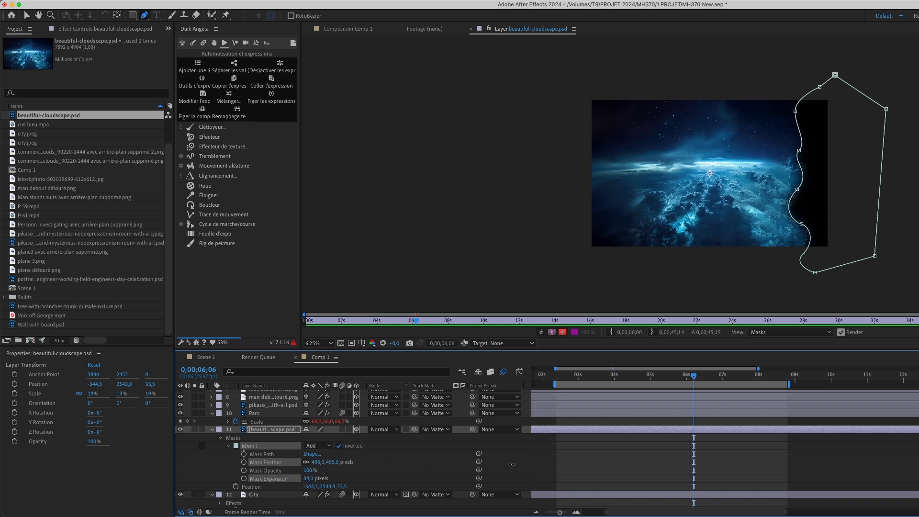
drag(334, 460, 548, 461)
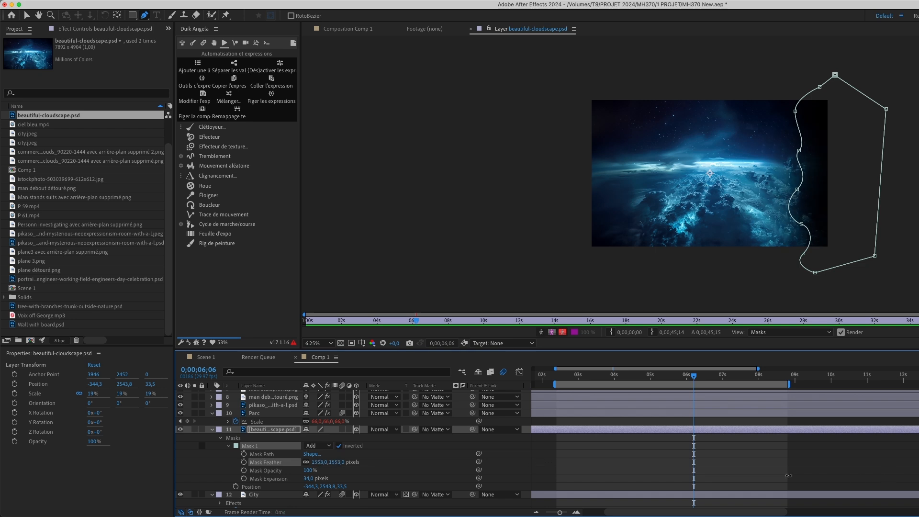
View the Scene 1 composition for reference, then return to Comp 1 and check the move from room to clouds
click(205, 357)
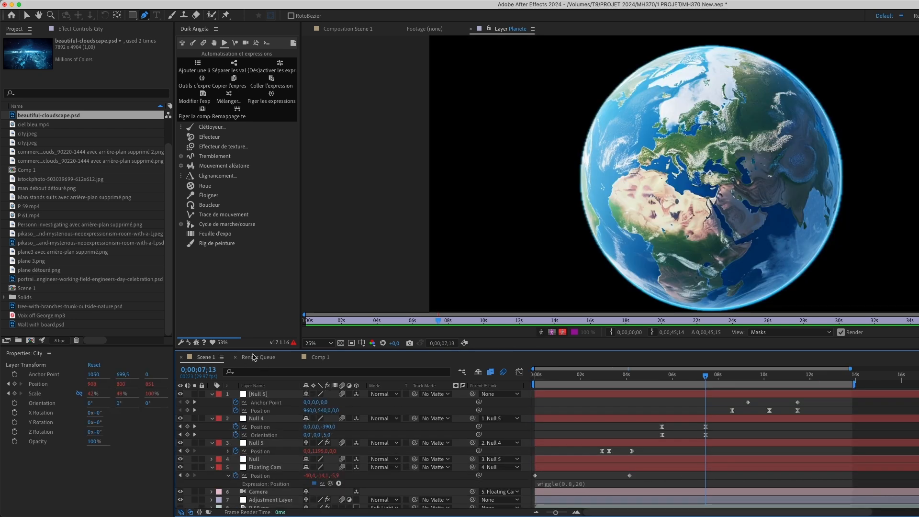
click(344, 30)
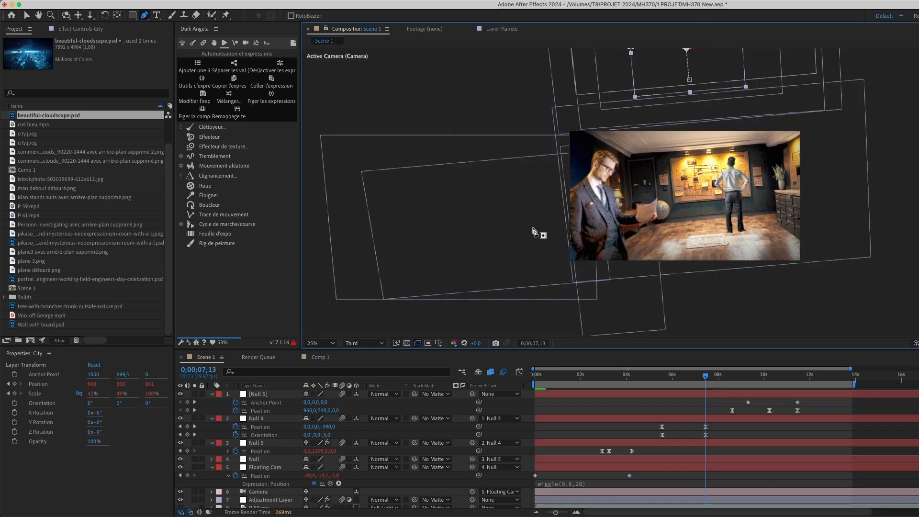
click(313, 359)
drag(696, 379, 704, 379)
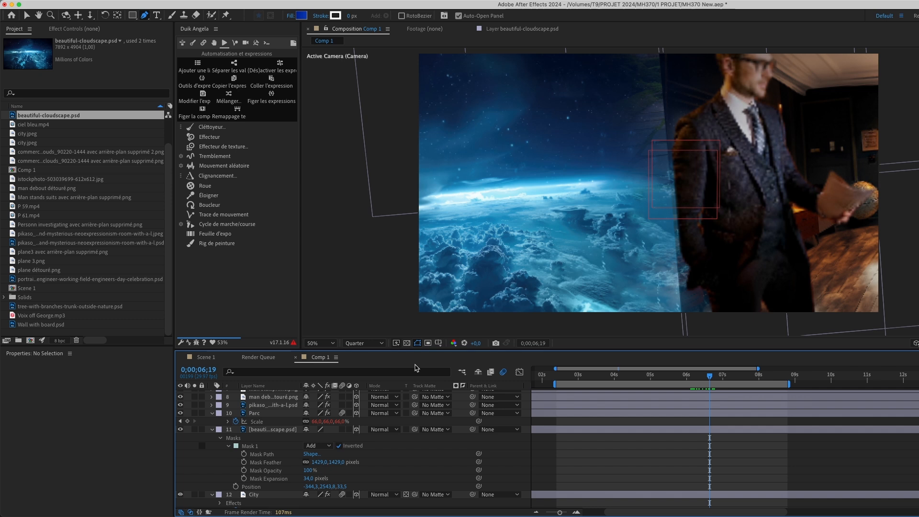
Trim the Parc layer so it ends at about 5 seconds
click(610, 414)
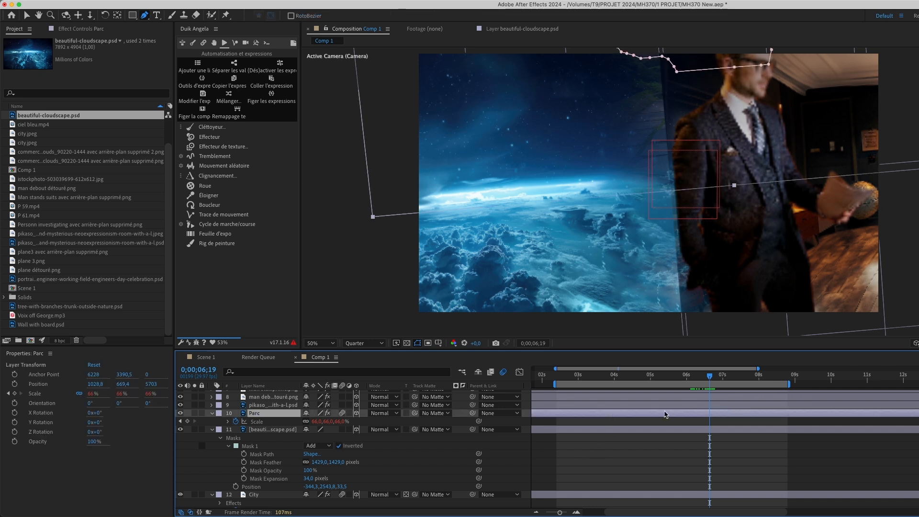
key(super+shift+d)
key(Delete)
drag(707, 414, 645, 415)
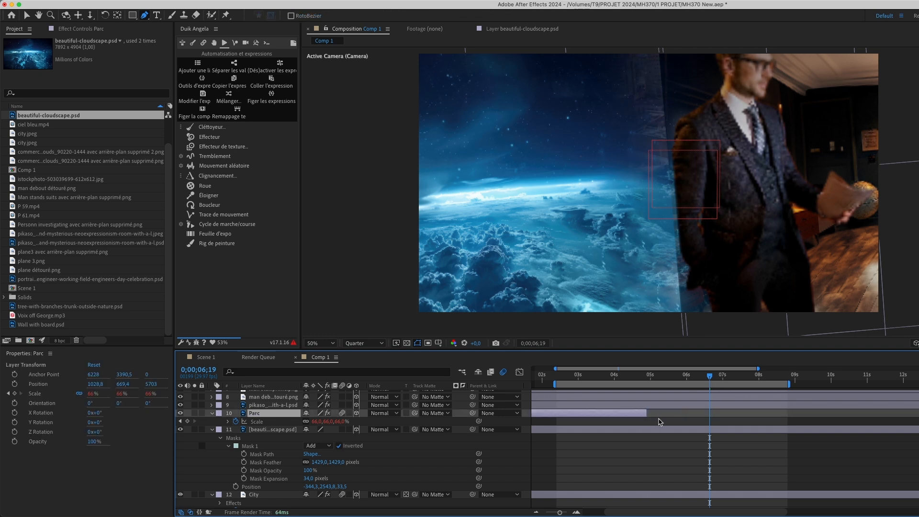
Check what lies behind the cloudscape and trim the City layer to end at about 5 seconds
drag(675, 374, 706, 394)
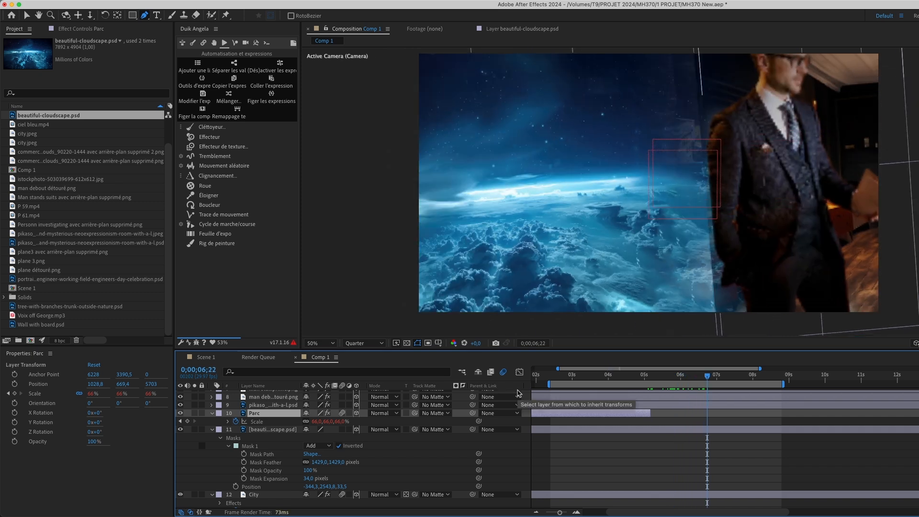
click(181, 429)
click(181, 430)
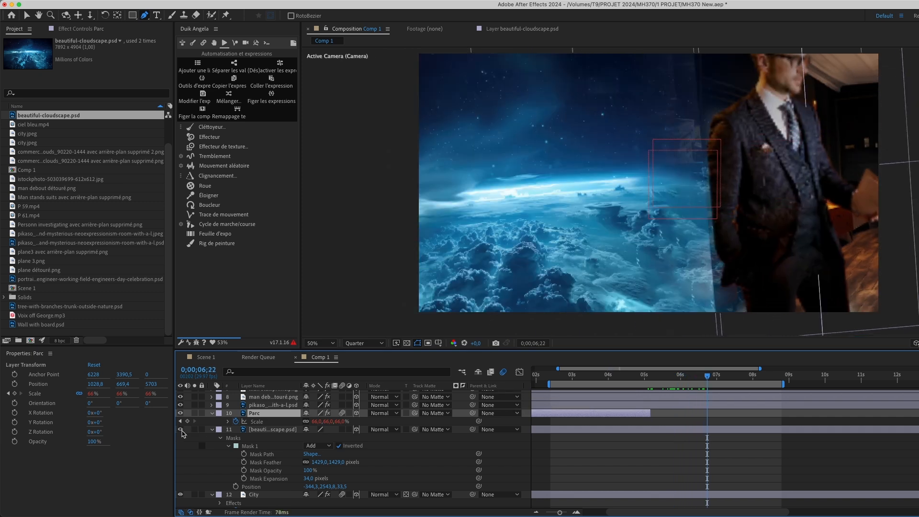
click(635, 495)
key(super+shift+d)
key(Delete)
drag(706, 493, 644, 493)
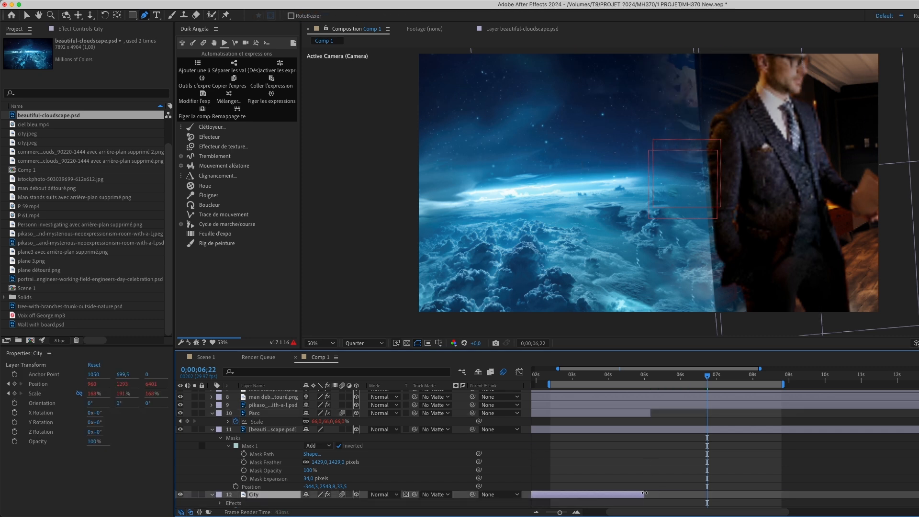
Trim the anime-style-earth layer so it ends at about 5 seconds
click(180, 429)
click(181, 429)
scroll(239, 433, down, 5)
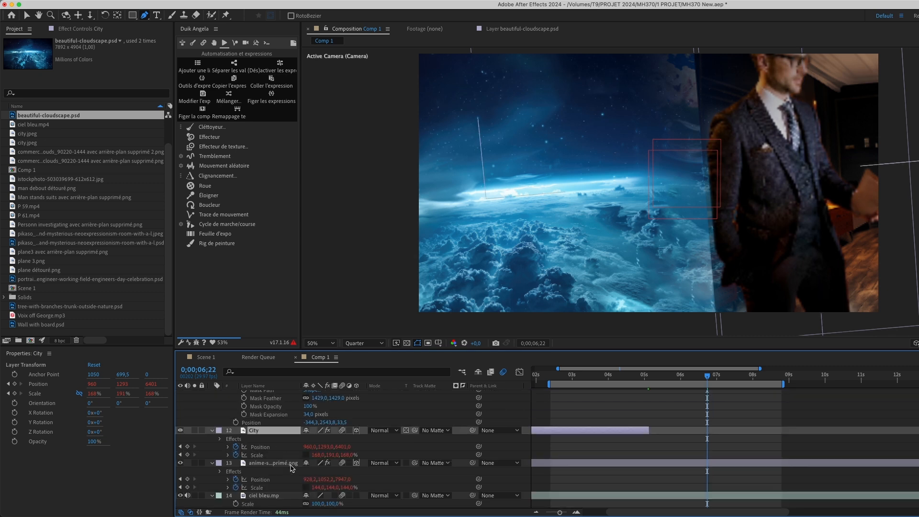
scroll(335, 479, up, 2)
click(618, 488)
key(super+shift+d)
key(Delete)
drag(707, 487, 646, 486)
scroll(663, 464, up, 1)
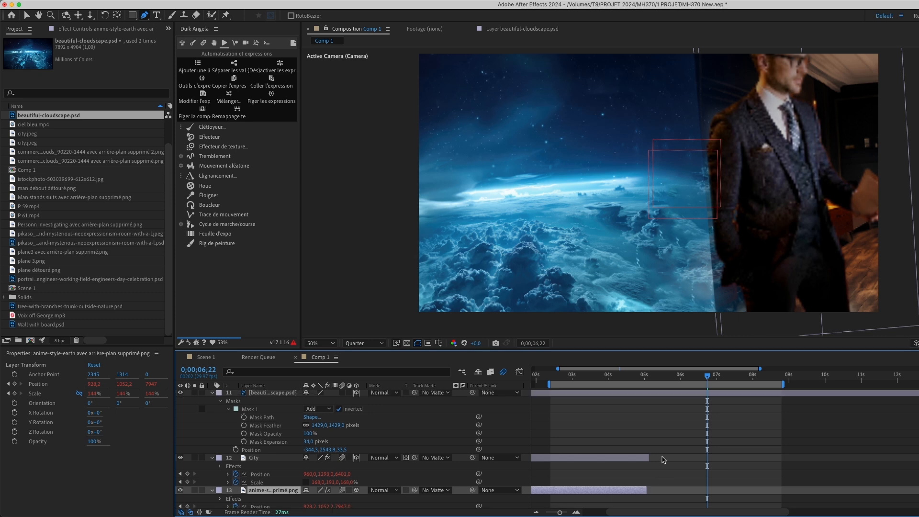
Set the cloudscape mask's feather to 300 pixels
scroll(662, 459, up, 1)
key(comma)
mouse_move(698, 376)
mouse_down()
mouse_move(676, 378)
mouse_move(715, 384)
mouse_up()
click(495, 31)
click(336, 434)
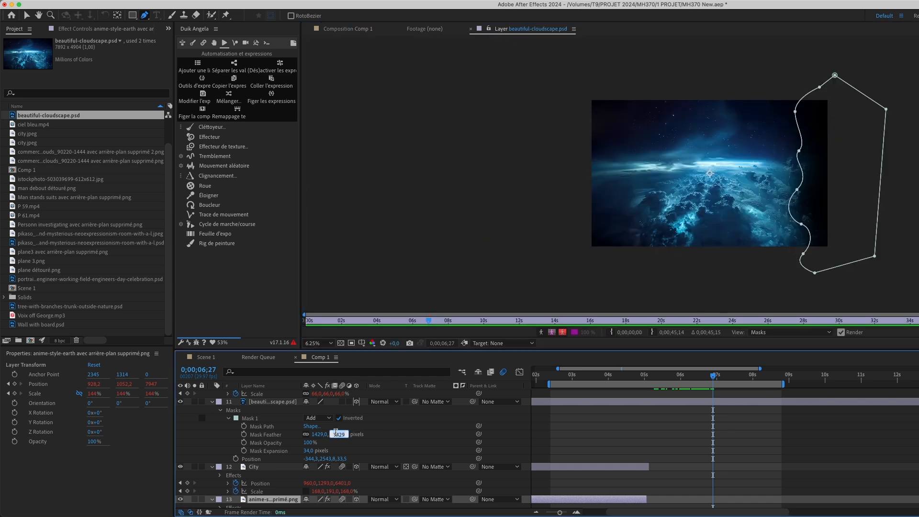
text(300)
key(Return)
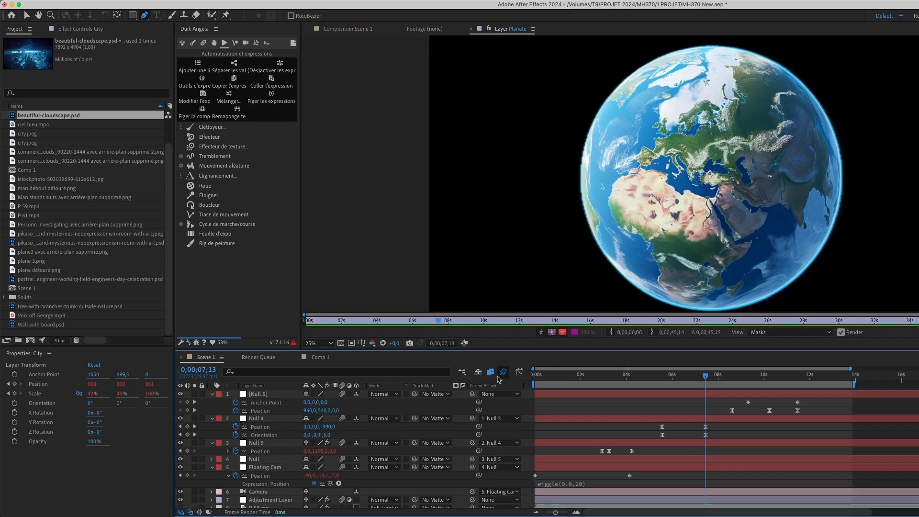
Move the Scene 1 composition viewer into the timeline's panel group
drag(345, 28, 274, 367)
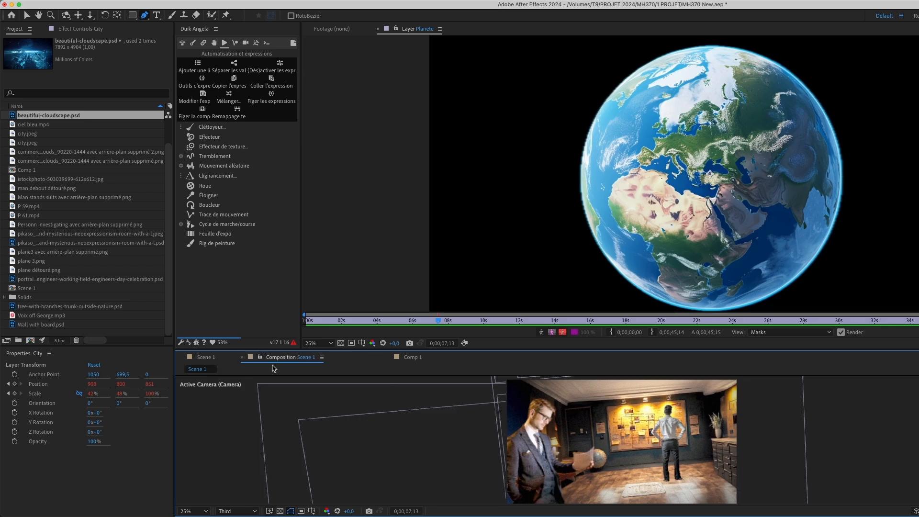
Return the Scene 1 composition viewer to the main viewer panel group and open Comp 1
key(v)
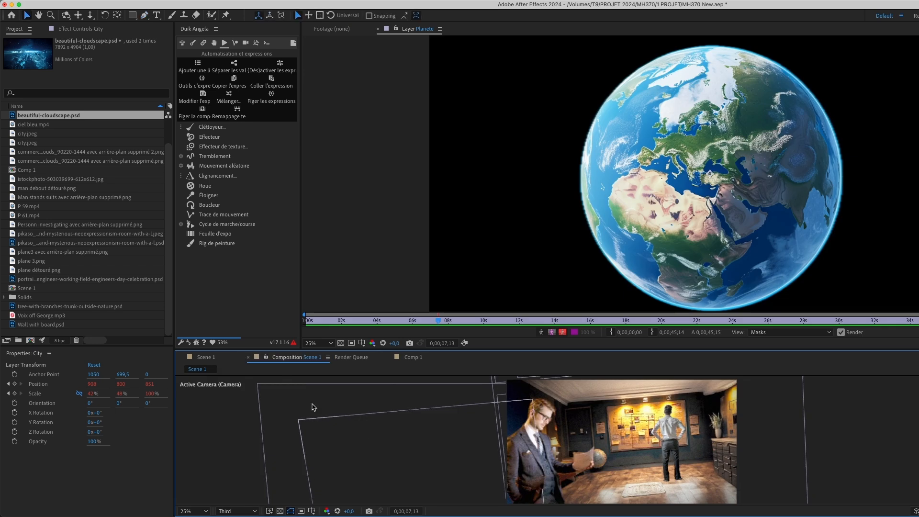
click(206, 357)
drag(276, 359, 453, 29)
click(319, 357)
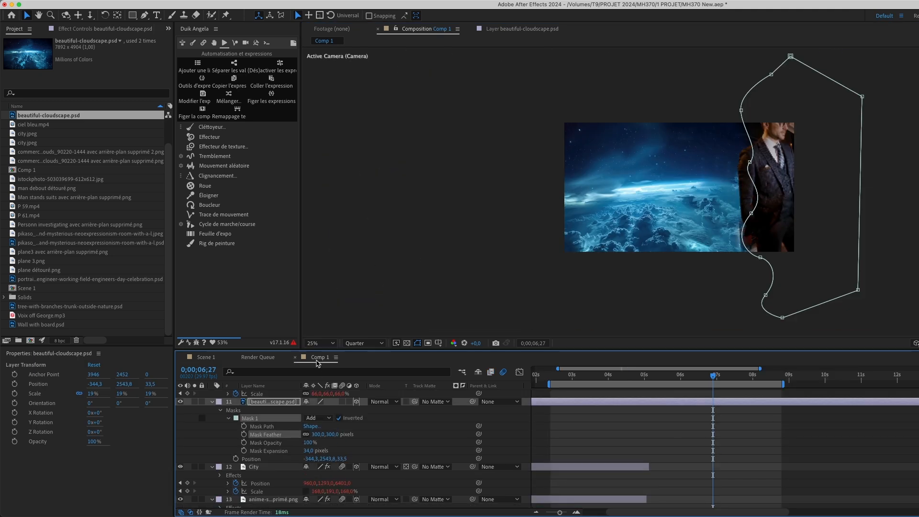
click(683, 280)
Go to about 5;23 in Comp 1 and apply Easy Ease to Null 9's Position keyframes
drag(713, 377, 672, 390)
scroll(684, 427, up, 15)
drag(735, 409, 665, 401)
key(F9)
click(665, 420)
Add plane détouré.png to Comp 1 directly above the cloudscape layer and make it a 3D layer
click(39, 169)
key(Down)
key(Down)
key(Down)
key(Down)
key(Down)
key(Down)
key(Down)
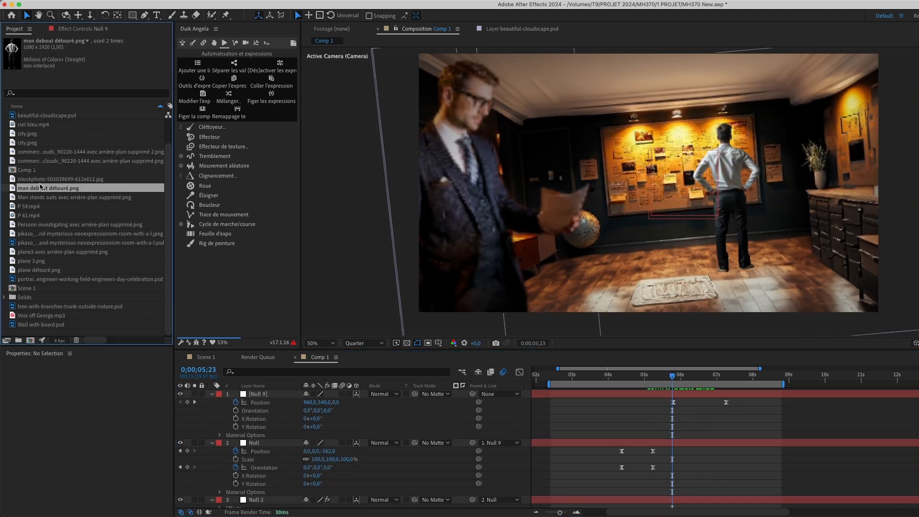
key(Down)
key(Down)
key(Down)
key(Down)
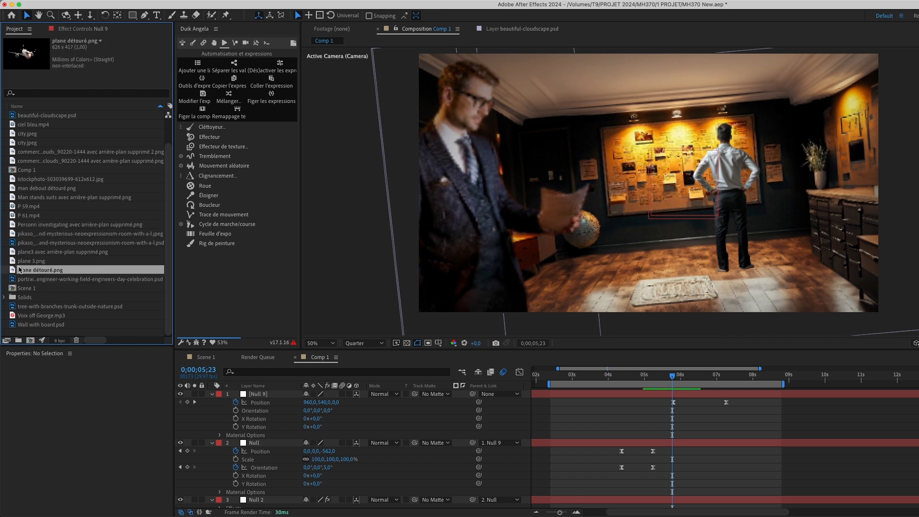
scroll(259, 474, down, 5)
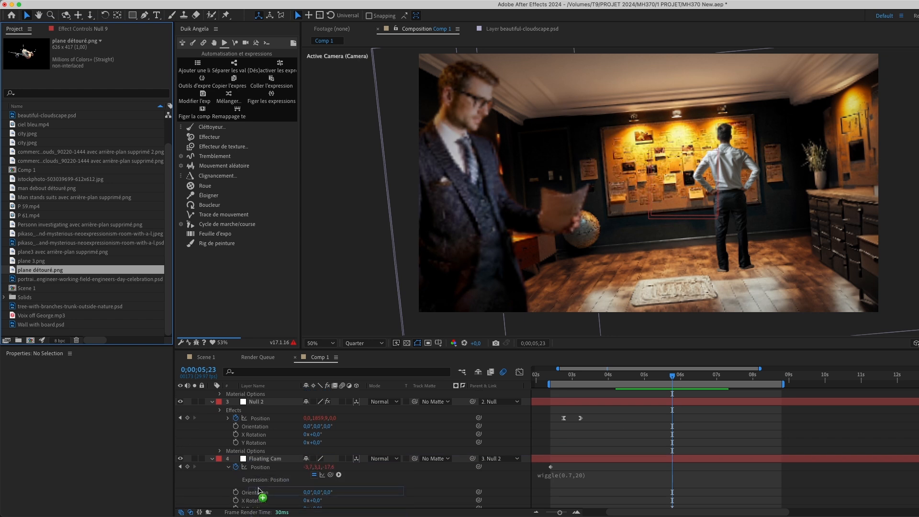
scroll(265, 473, down, 10)
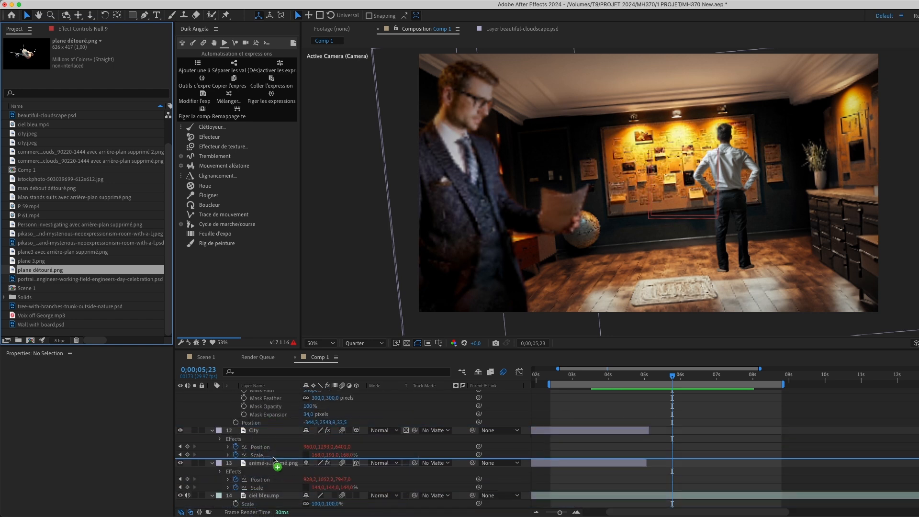
scroll(272, 458, up, 5)
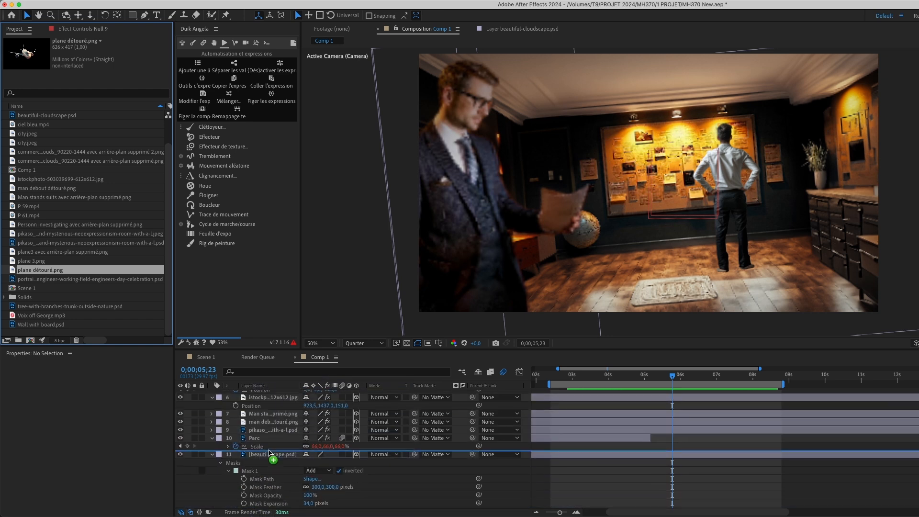
drag(269, 454, 270, 452)
click(356, 454)
Move the plane layer down over the cloudscape, to about 137, 2584, -115, and check it at about 6;15
scroll(665, 137, down, 4)
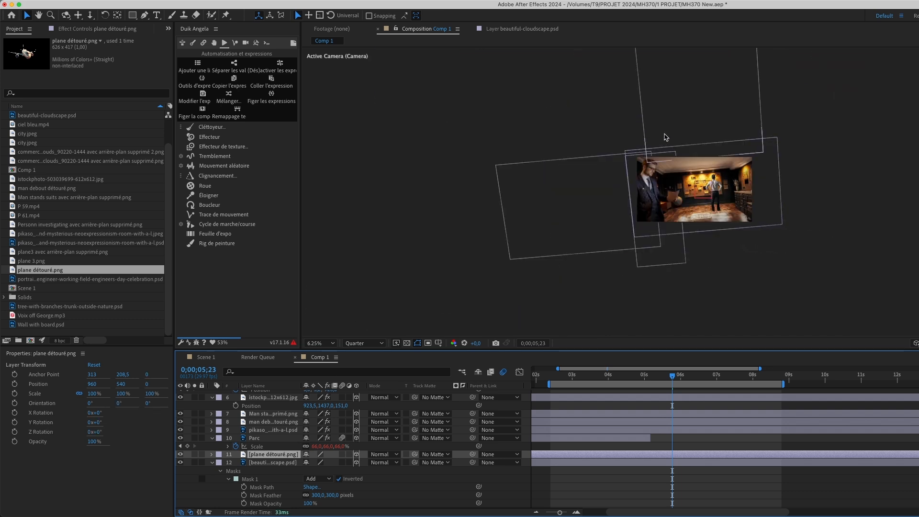
drag(694, 84, 657, 203)
scroll(659, 211, up, 2)
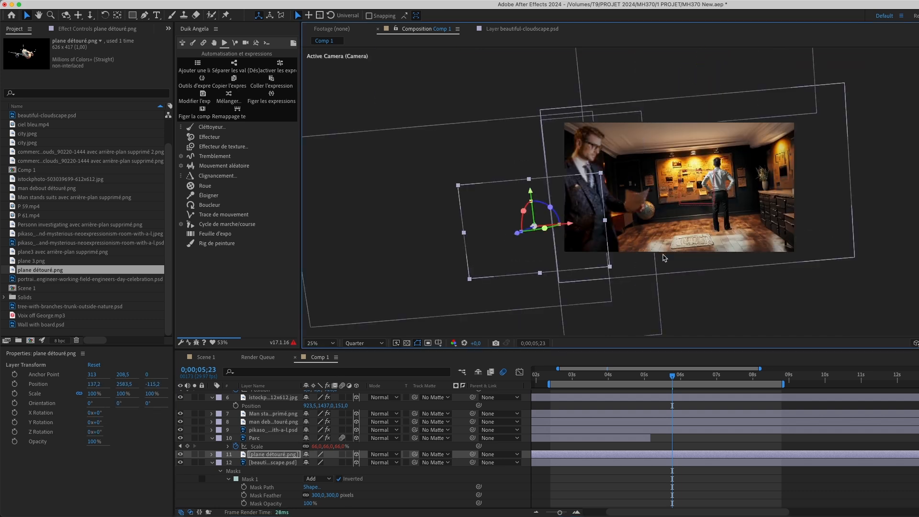
key(space)
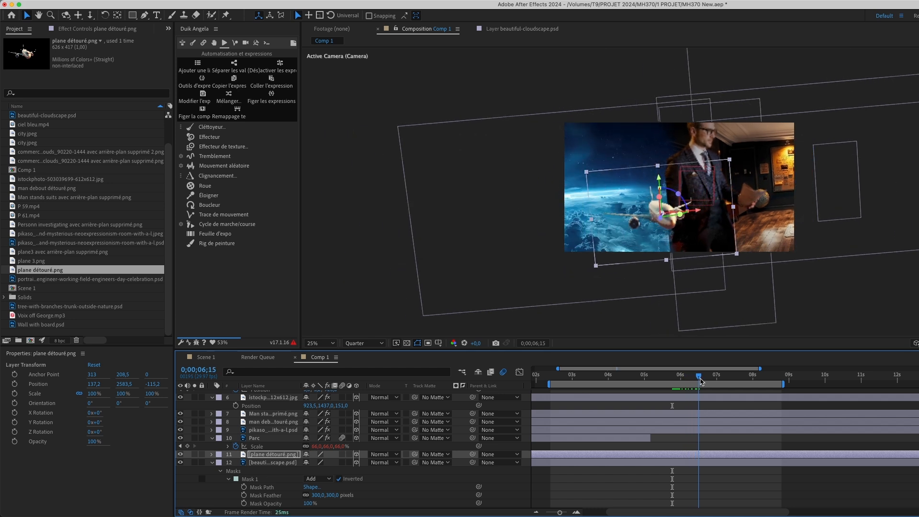
key(space)
Replace the plane layer's image with plane 3.png, scale it to 87%, and set its Z position to about 34.8
click(30, 261)
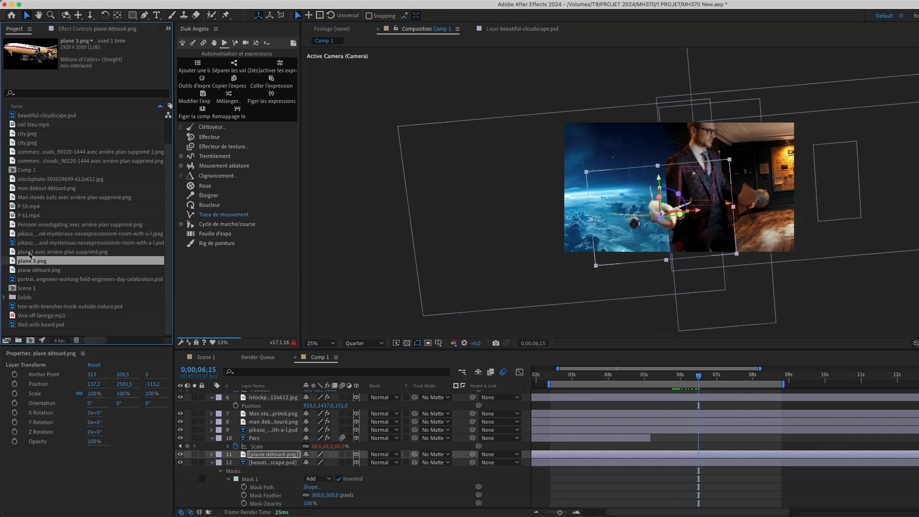
drag(29, 261, 270, 455)
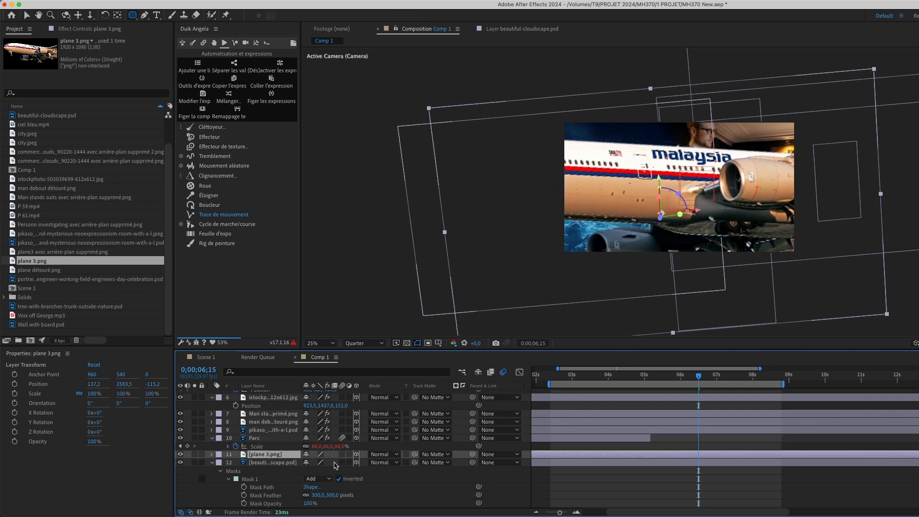
key(s)
drag(347, 464, 404, 453)
key(p)
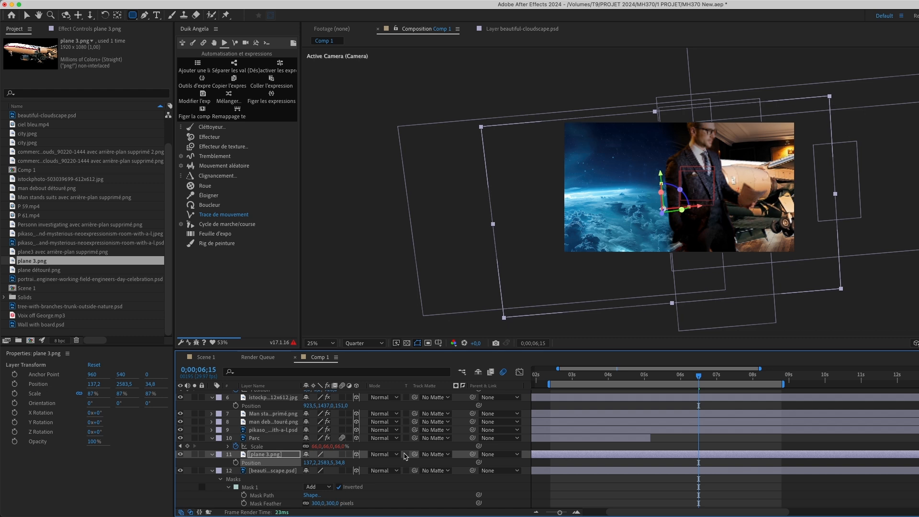
Undo the stray mask and shift the plane 3.png layer left over the cloudscape, to about -490, 2585, 32
drag(517, 294, 465, 301)
key(super+z)
key(v)
mouse_move(732, 189)
mouse_down()
mouse_move(590, 189)
mouse_move(606, 198)
mouse_up()
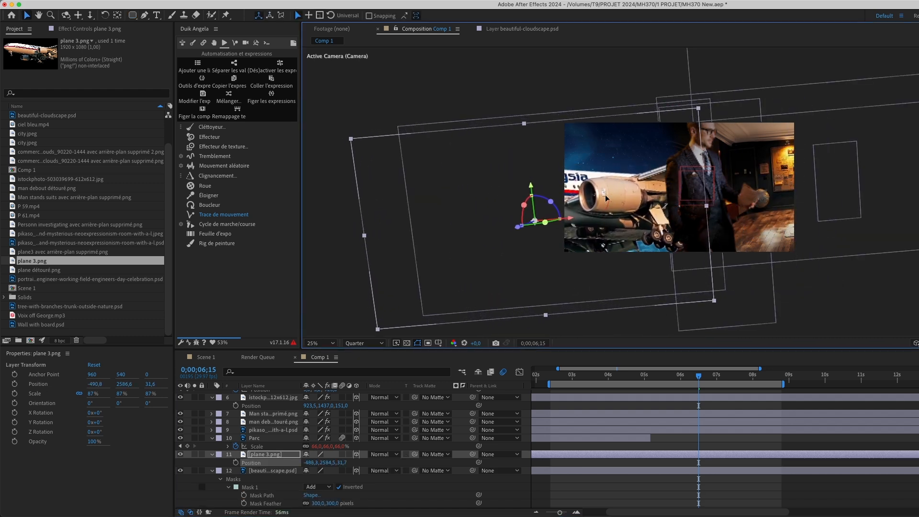
key(space)
Scale the plane 3.png layer down to 72% and reposition it to about -292, 2641, 30
key(s)
drag(342, 462, 337, 462)
drag(610, 292, 636, 295)
right_click(627, 293)
click(597, 284)
drag(342, 462, 339, 462)
drag(634, 292, 636, 289)
drag(714, 376, 700, 376)
drag(645, 281, 627, 281)
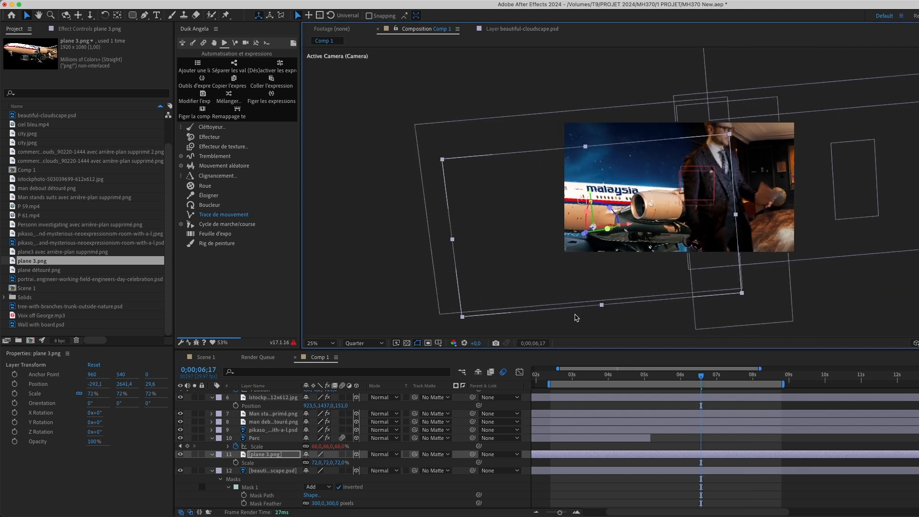
Reduce the plane 3.png layer's scale to 66% and move it to about -195, 2601, 32
drag(342, 462, 335, 462)
mouse_move(528, 262)
mouse_down()
mouse_move(541, 254)
mouse_move(528, 247)
mouse_up()
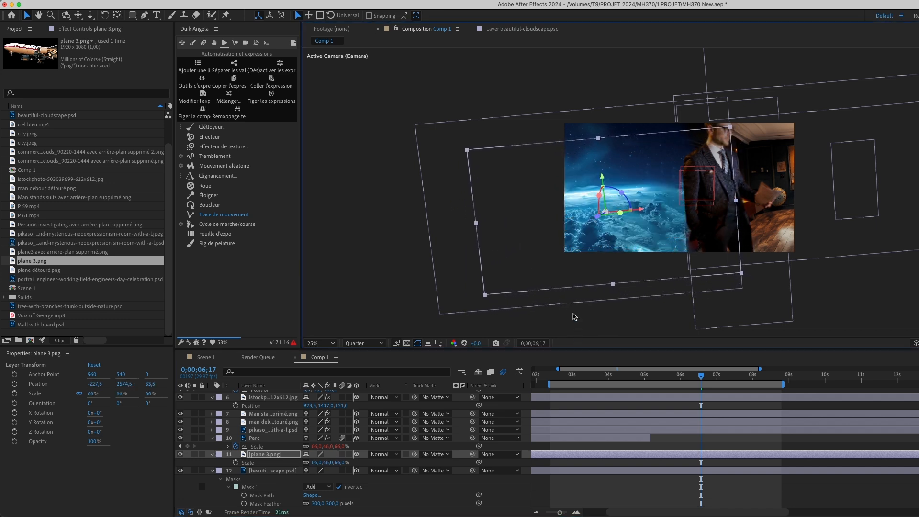
drag(474, 317, 482, 310)
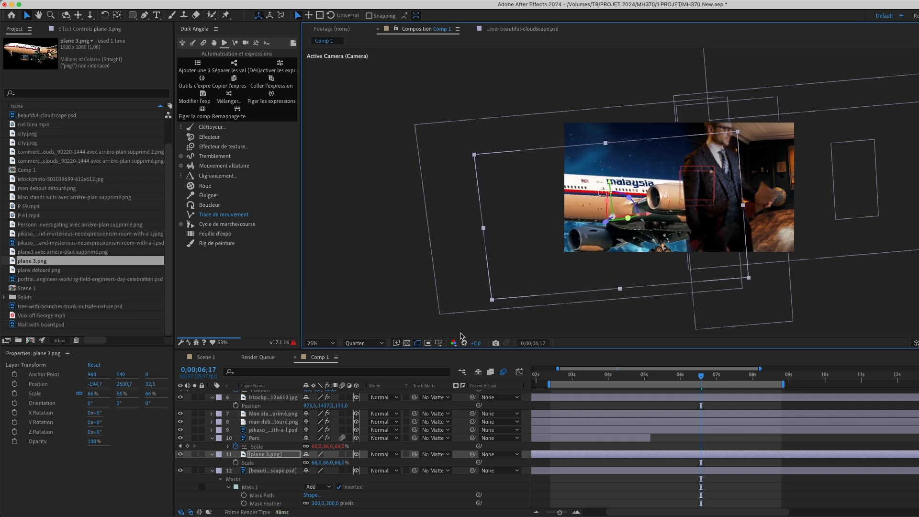
Animate the plane's Position with eased keyframes, moving it left to about -407, 2601, 31 at 7;11
drag(702, 375, 729, 376)
key(p)
drag(675, 271, 651, 275)
drag(736, 466, 643, 460)
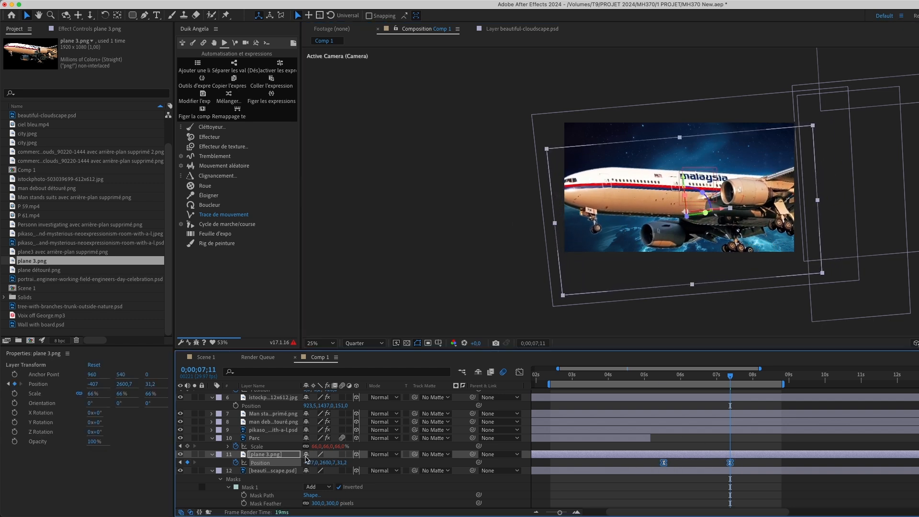
Apply the CC Vignette effect to the plane 3.png layer and set its Amount to 231
click(614, 455)
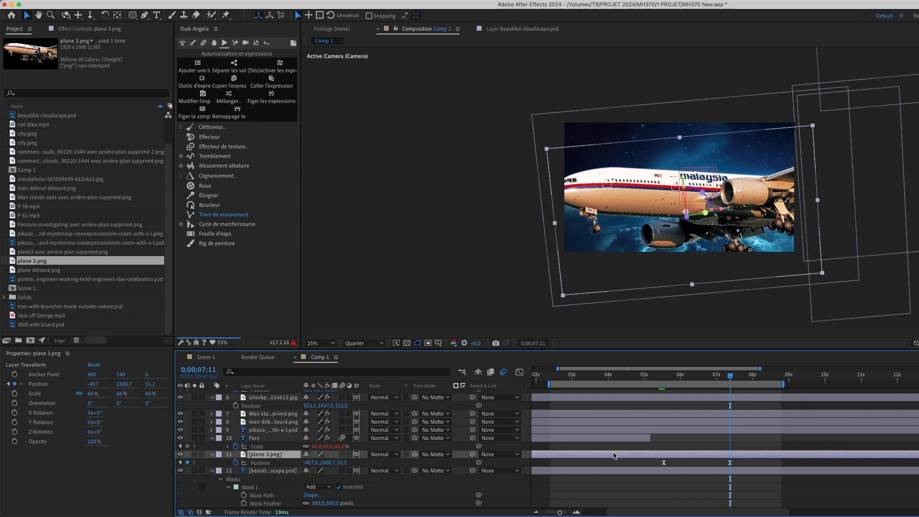
key(ctrl+space)
key(Escape)
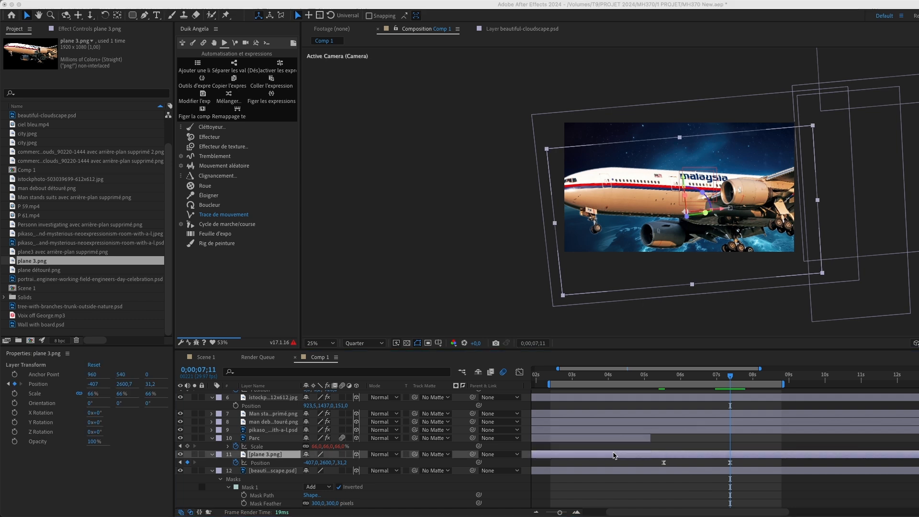
click(605, 455)
key(ctrl+space)
text(vign)
click(430, 242)
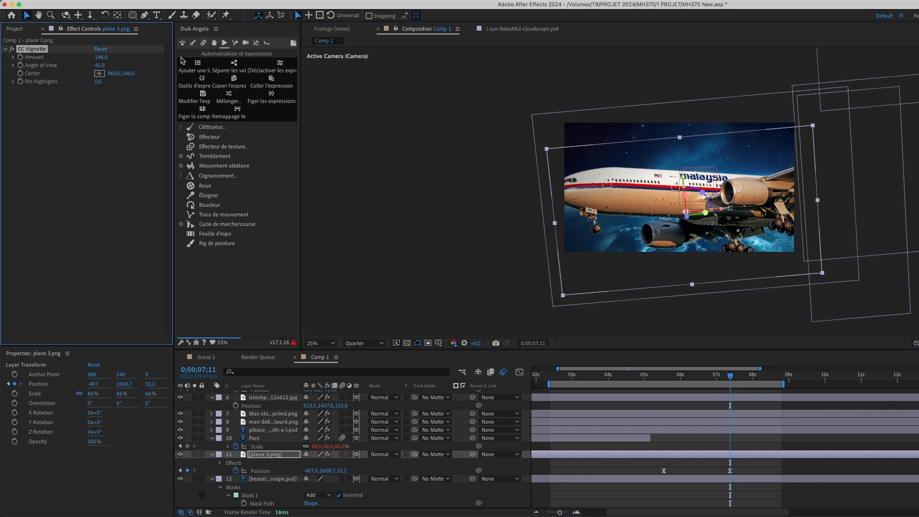
drag(104, 58, 164, 71)
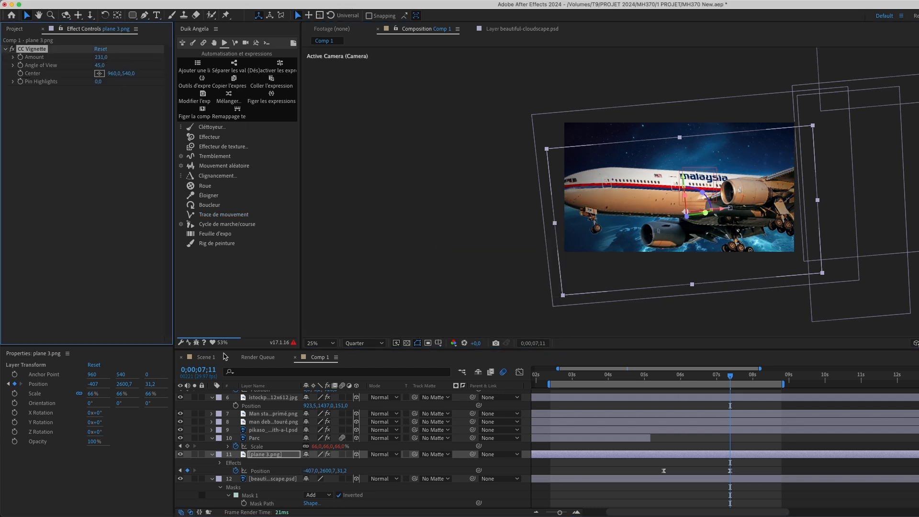
Copy the Exposure effect from Scene 1's Avion layer onto the plane 3.png layer in Comp 1
click(206, 357)
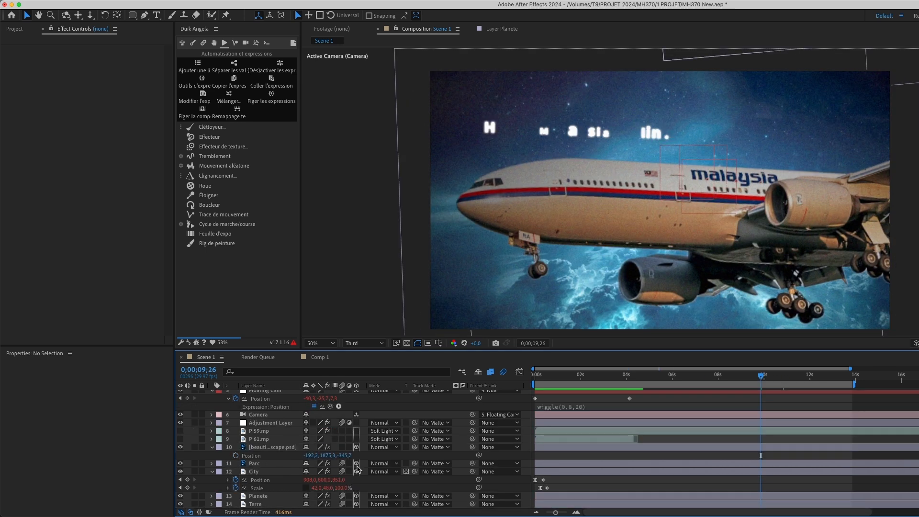
scroll(278, 469, down, 3)
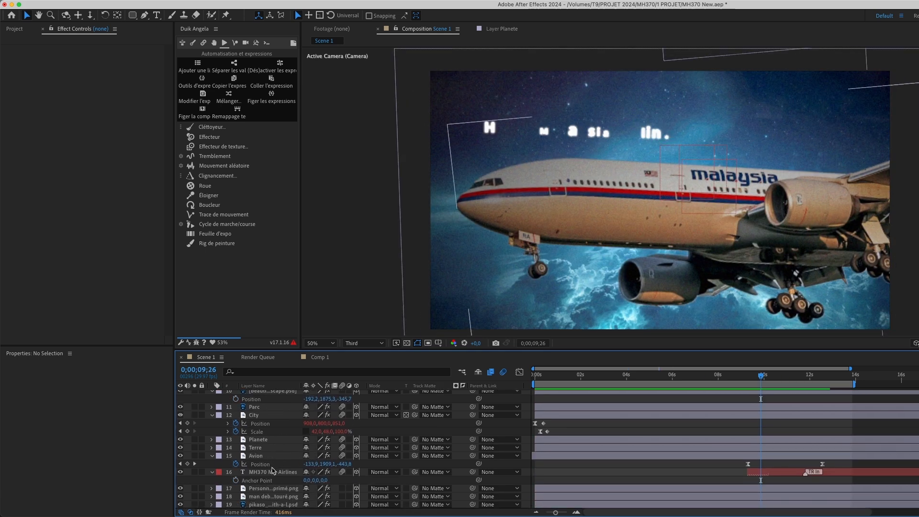
click(267, 457)
click(651, 427)
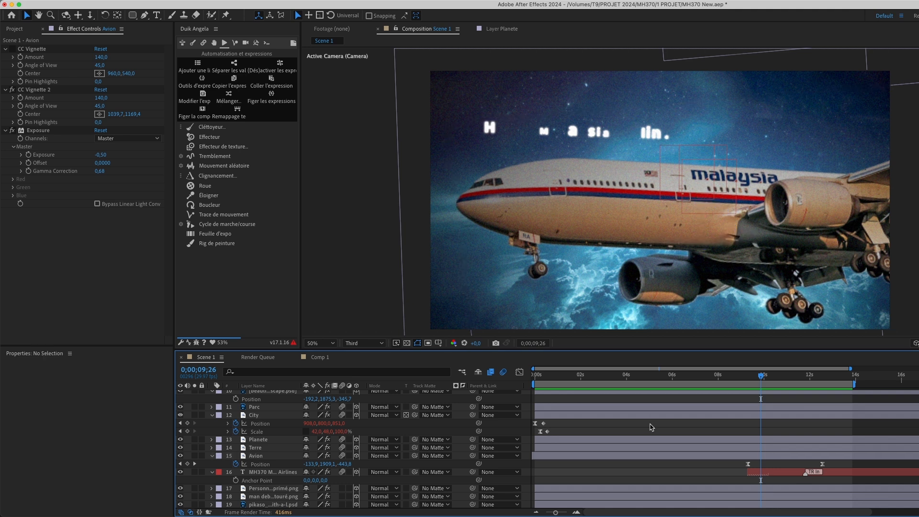
click(264, 458)
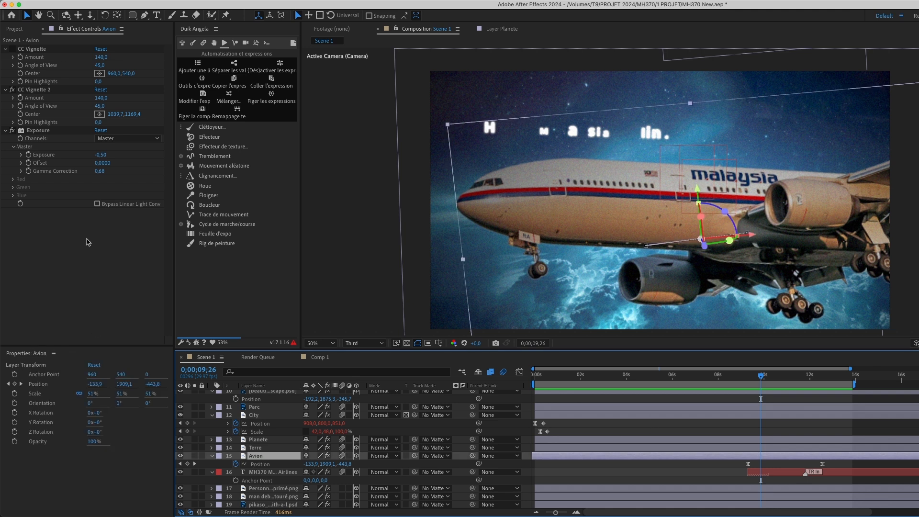
right_click(46, 132)
click(71, 165)
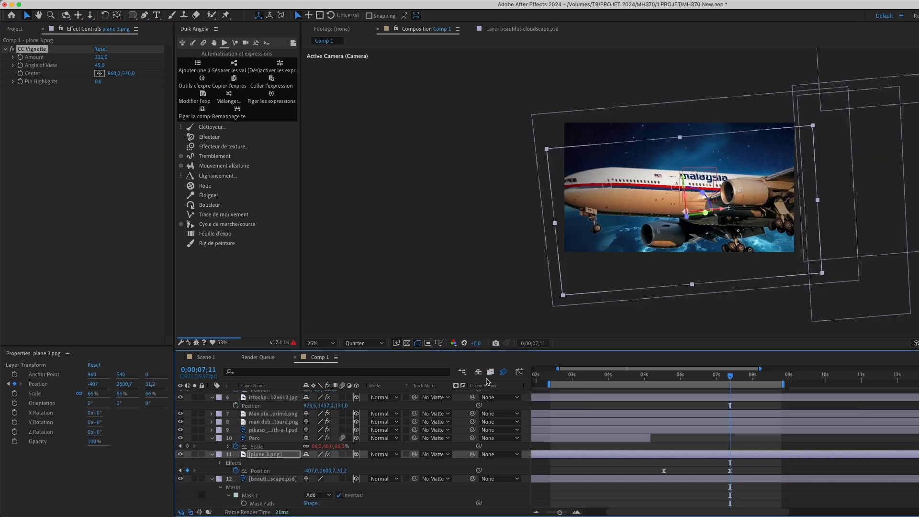
click(261, 455)
key(super+v)
Check the plane shot at about 8;13 and extend the work area's start to the beginning of Comp 1
drag(729, 375, 768, 382)
click(693, 283)
scroll(562, 252, up, 2)
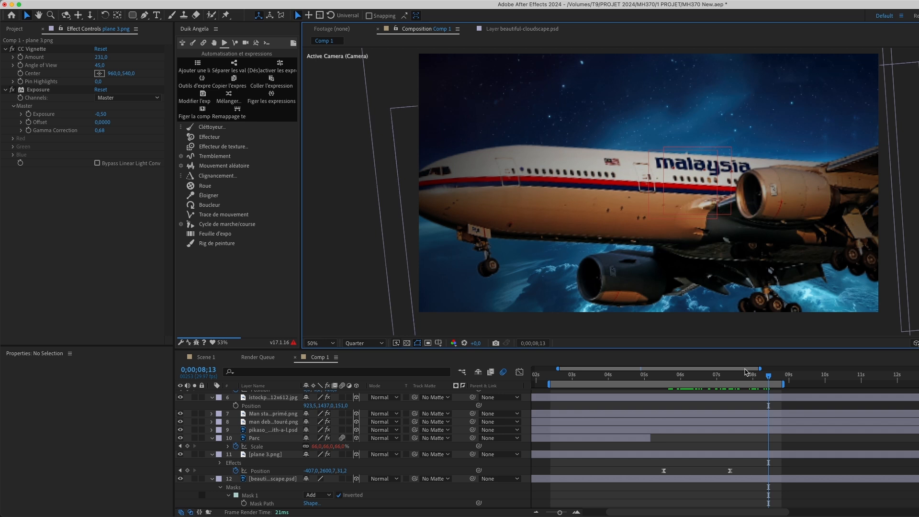
drag(550, 384, 523, 389)
drag(737, 368, 789, 369)
At about 8;02, add the text "MH370 Malaysia Airlines" in the sky above the plane's nose
click(764, 377)
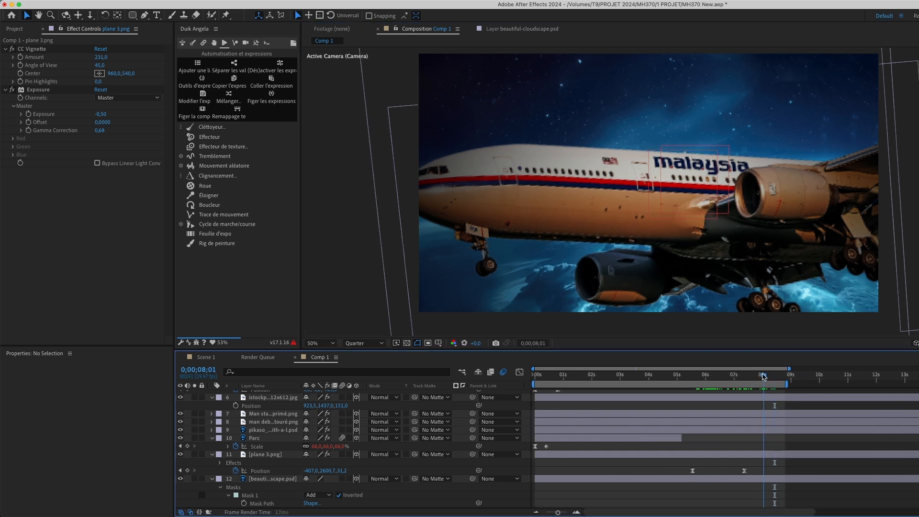
click(157, 15)
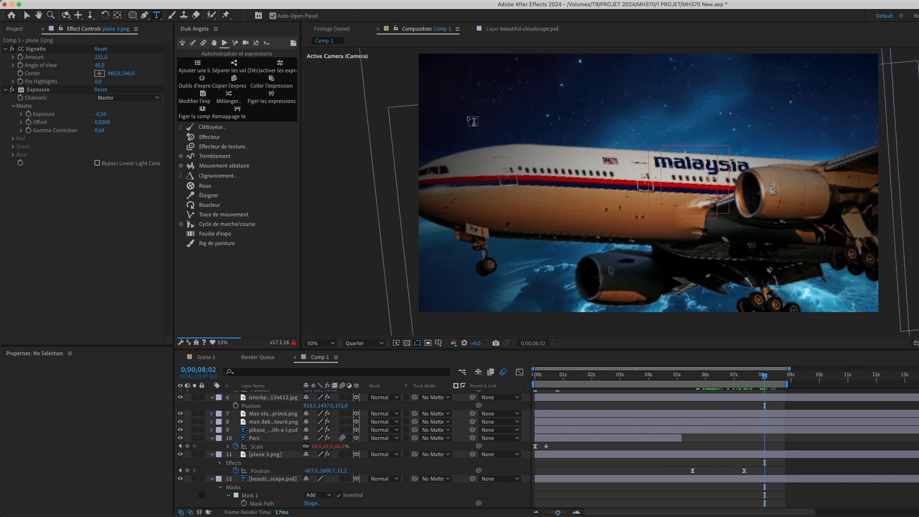
click(468, 118)
text(MH370 Malay)
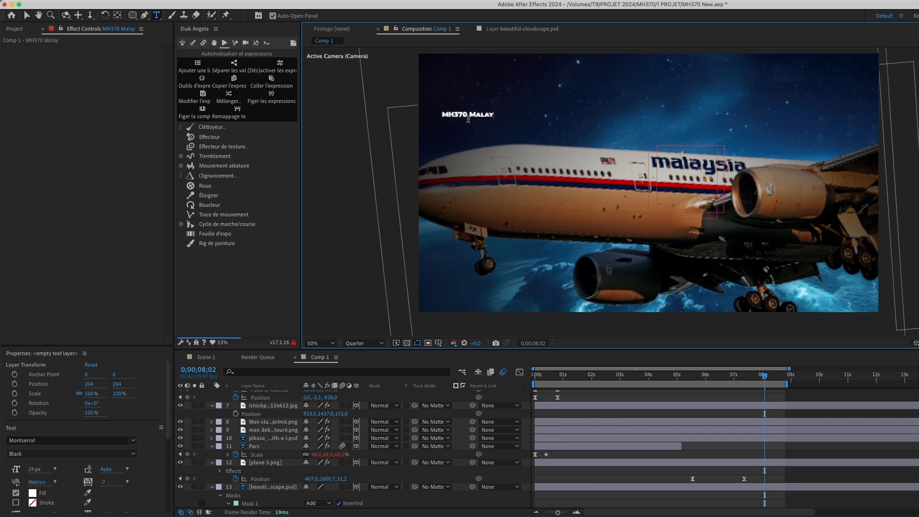
text(sia Airlines)
key(super+a)
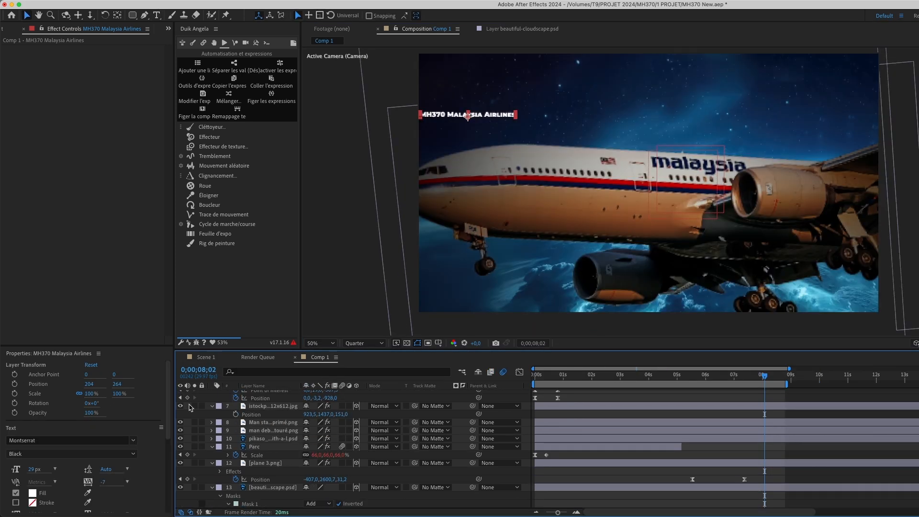
Check the title layer in Scene 1 for its font and try Lao MN Bold on Comp 1's title
click(208, 359)
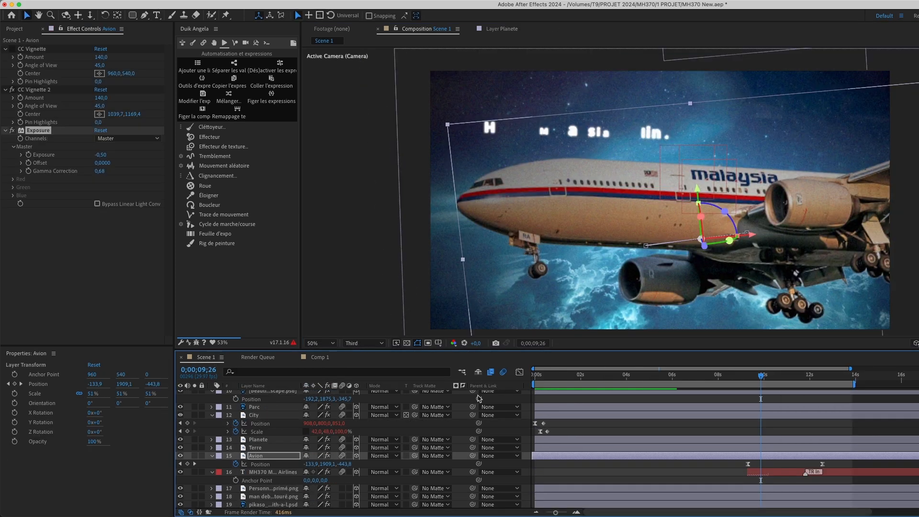
click(264, 473)
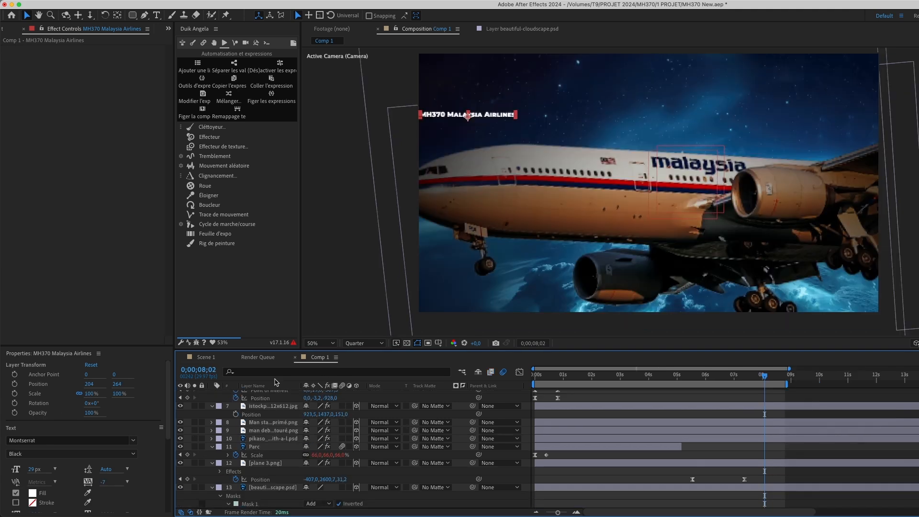
click(67, 440)
text(lao)
key(Return)
key(Delete)
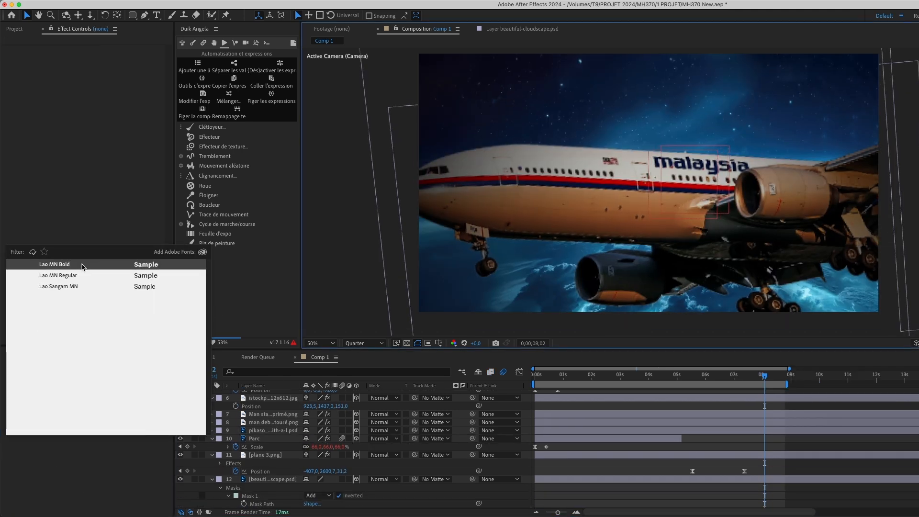
key(super+z)
Set the "MH370 Malaysia Airlines" title's font to Lato Black and the preview resolution to Third
double_click(453, 118)
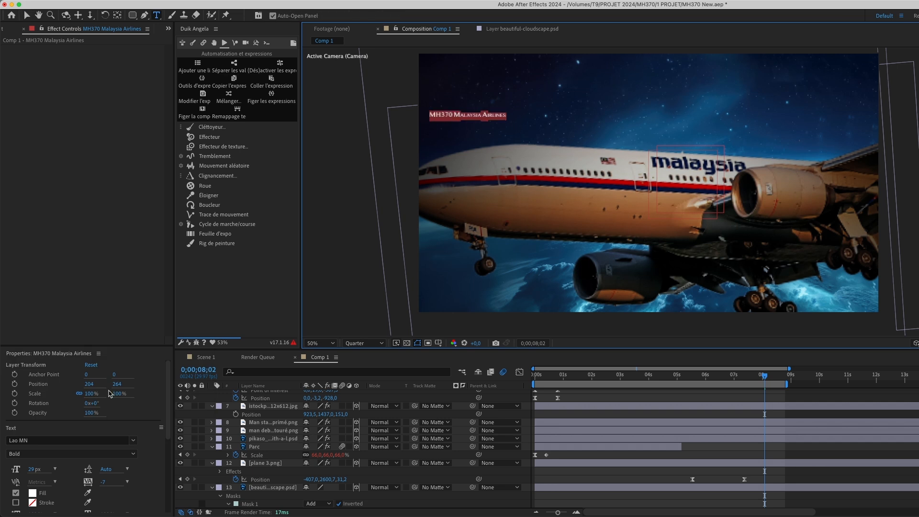
click(52, 438)
text(lato)
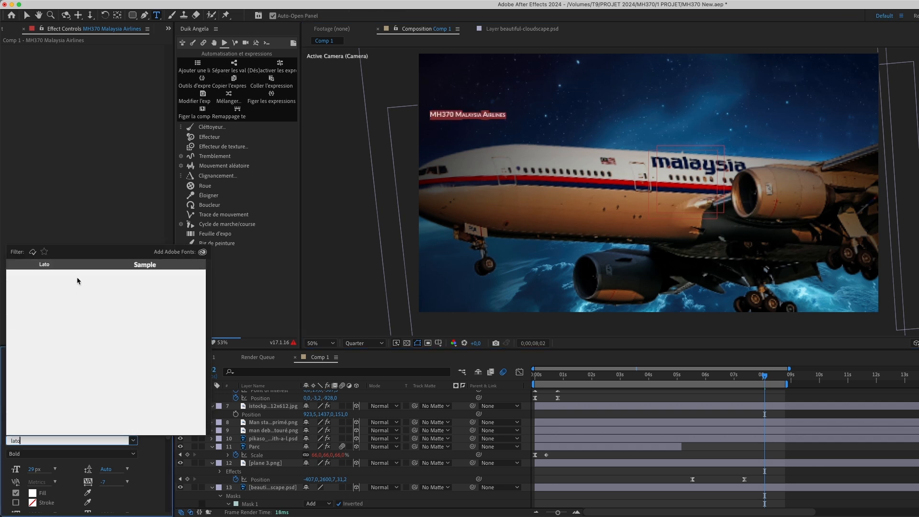
key(Return)
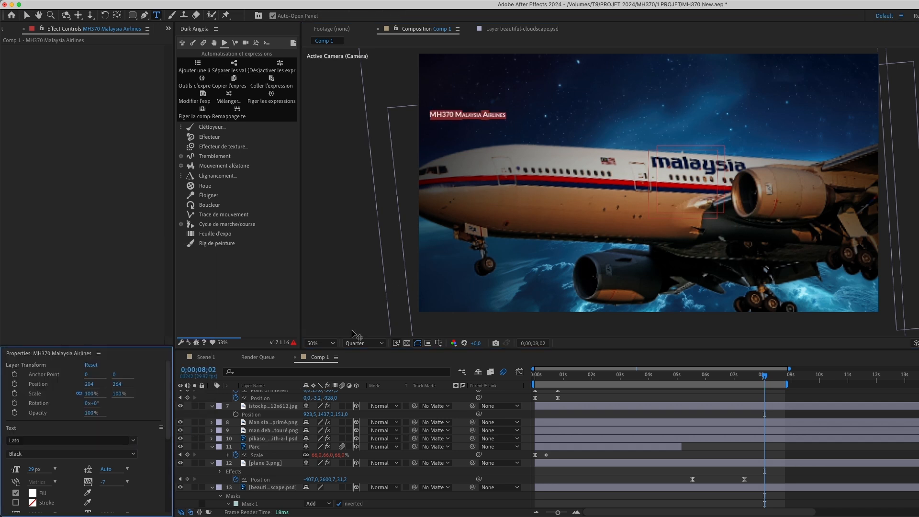
click(364, 343)
click(357, 378)
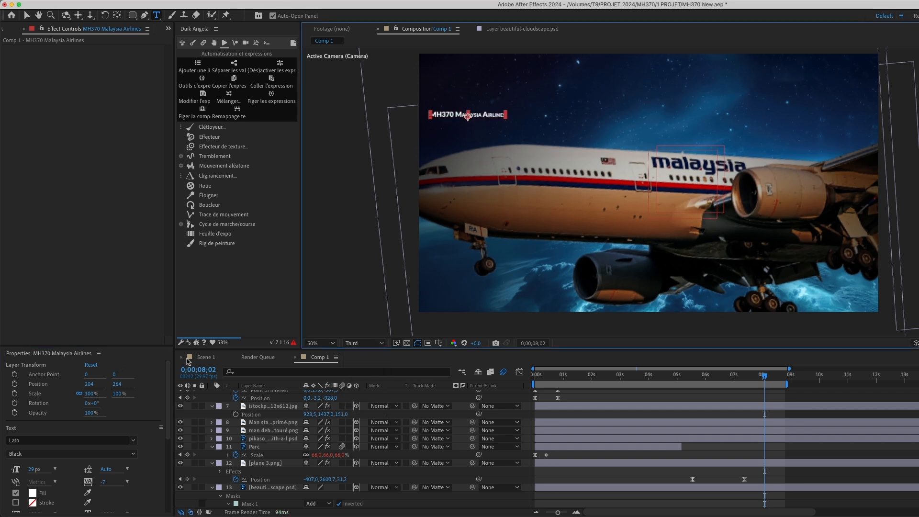
Enlarge the title text to 64 px and make its layer 3D
drag(32, 469, 49, 469)
drag(450, 112, 467, 113)
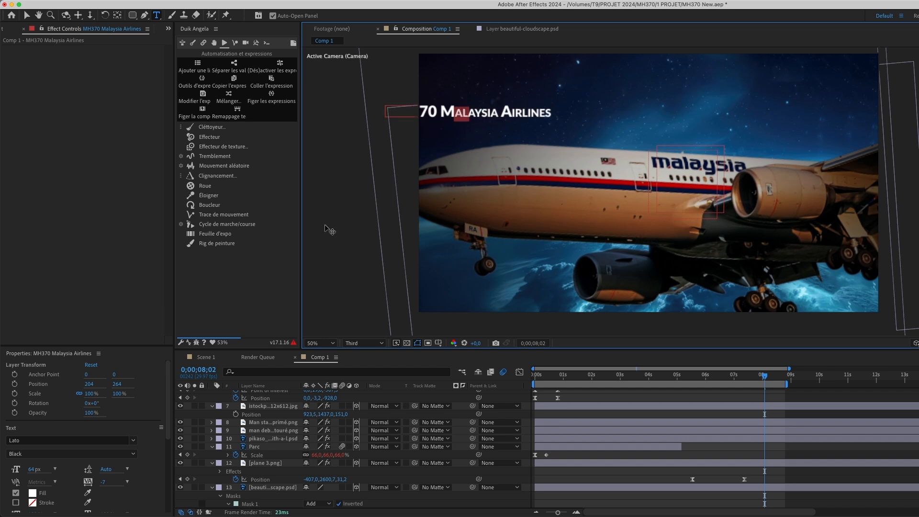
drag(89, 384, 184, 384)
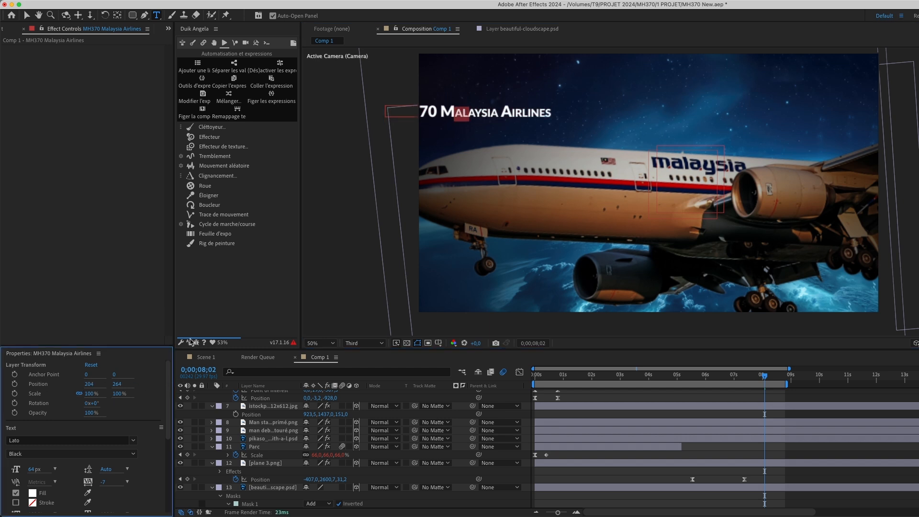
scroll(263, 436, up, 10)
scroll(262, 437, up, 5)
click(263, 397)
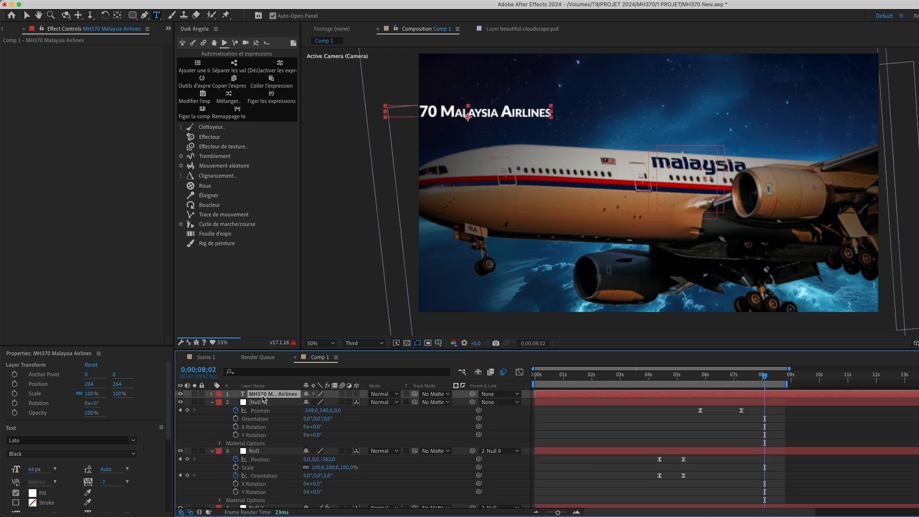
click(356, 393)
Move the 3D title into the sky above the plane, to position -515.2, 2339.6, -116.5
scroll(764, 106, down, 6)
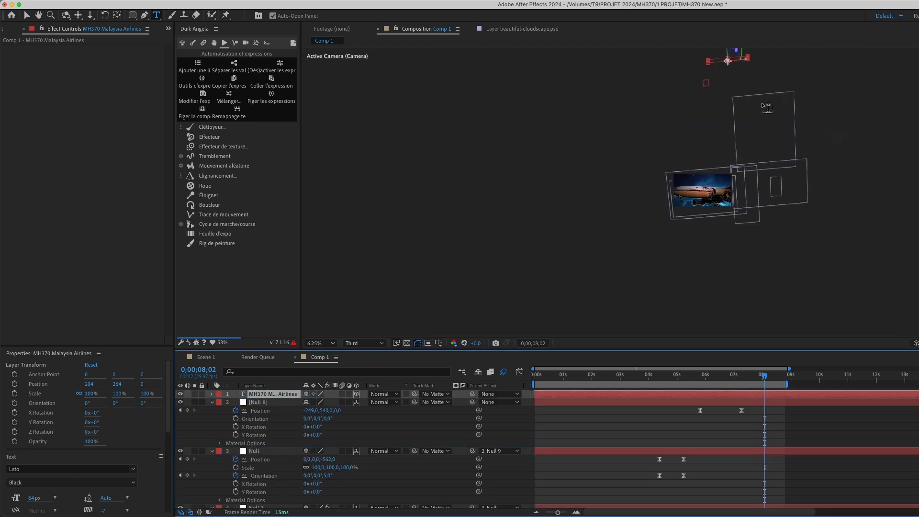
key(v)
drag(746, 59, 736, 60)
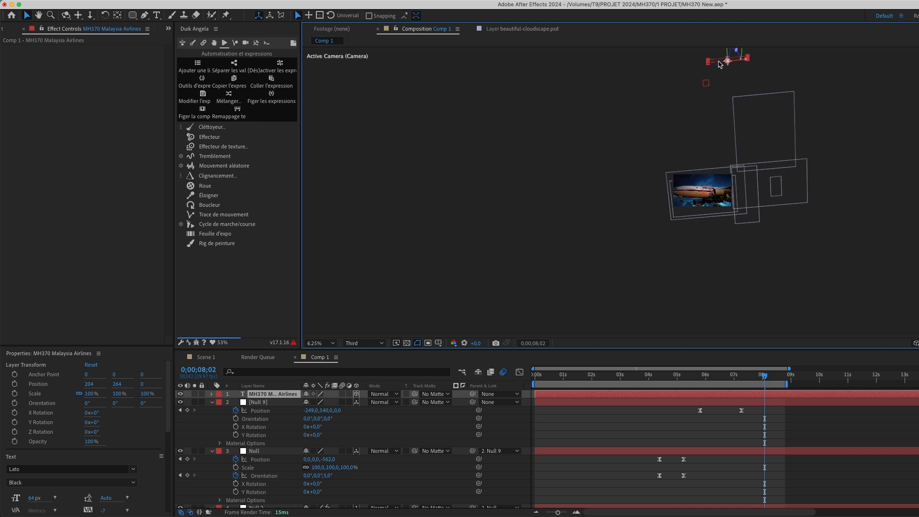
drag(686, 173, 686, 177)
scroll(710, 191, up, 4)
drag(656, 110, 701, 113)
Set the title's Z orientation to 8° so it tilts down along the fuselage
key(r)
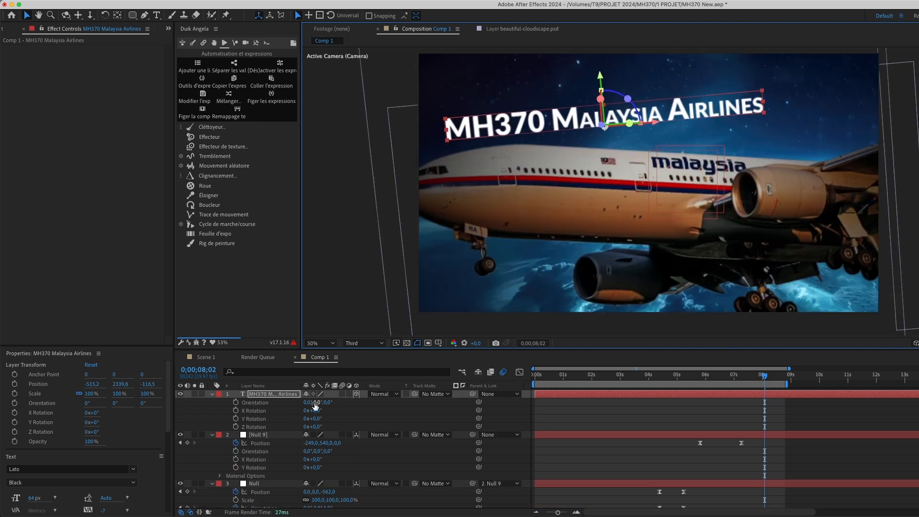
drag(324, 402, 327, 403)
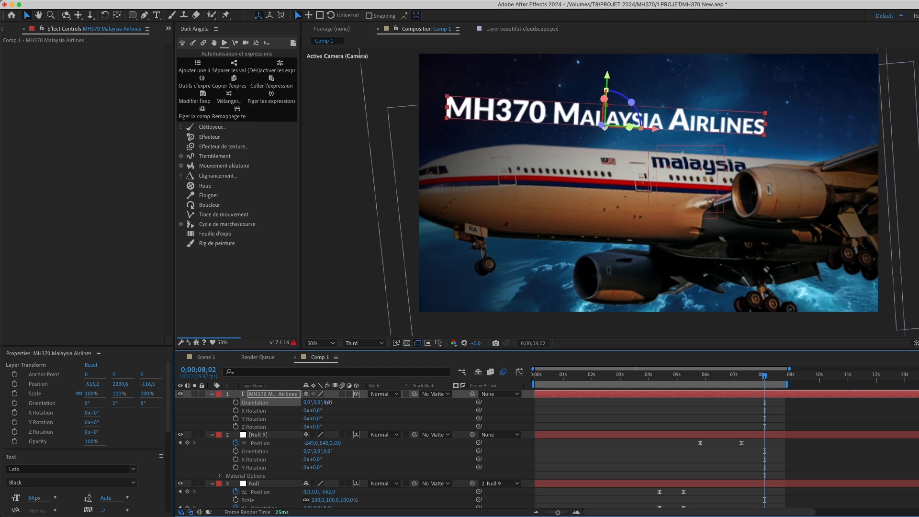
click(576, 414)
Move the title layer in the stack to between the beautiful-cloudscape.psd and City layers
click(267, 393)
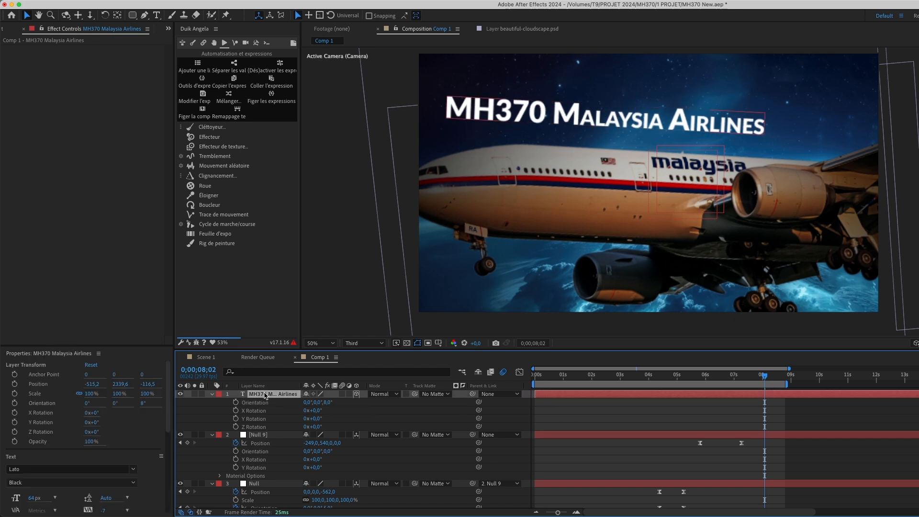
scroll(273, 487, down, 6)
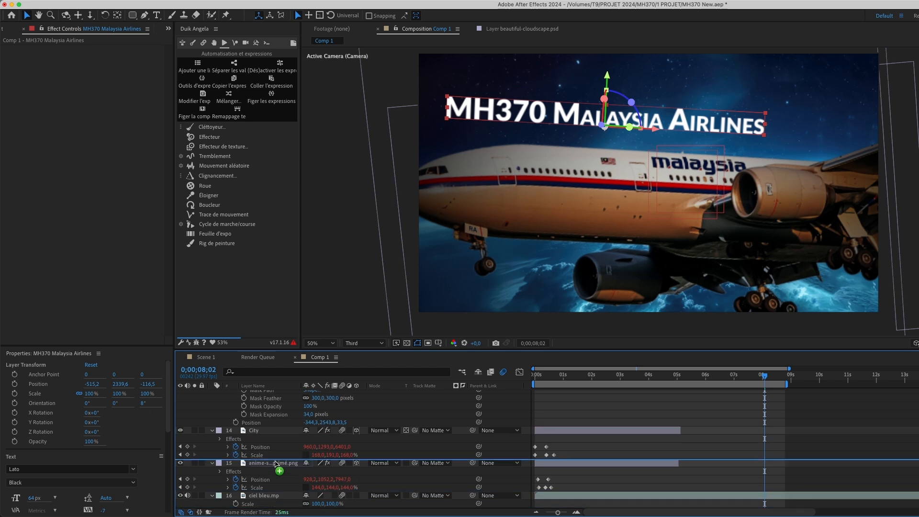
scroll(282, 501, down, 15)
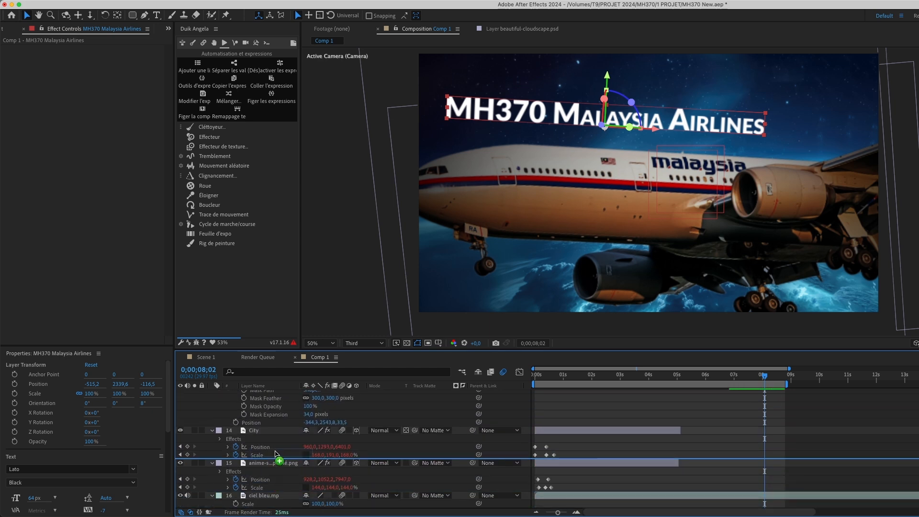
scroll(267, 426, up, 3)
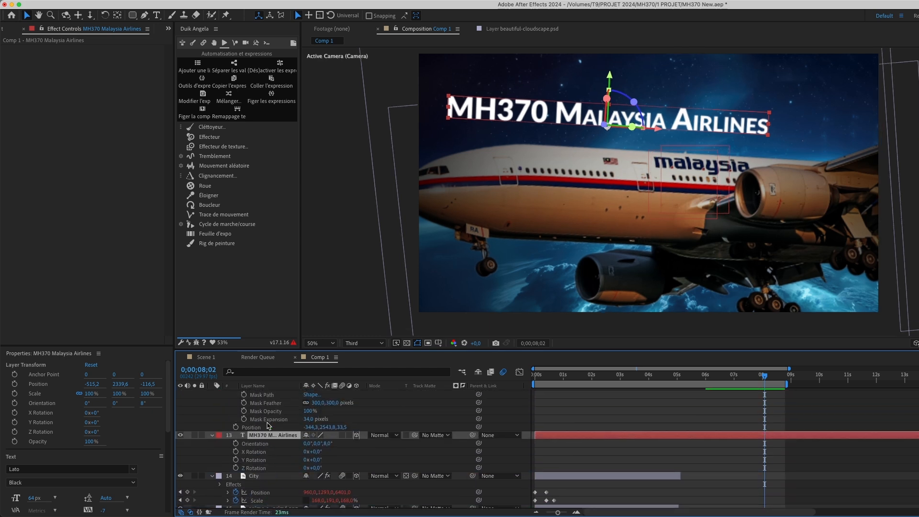
Reposition the title to -515.2, 2393.6, 24.5 and show the plane 3.png layer's Scale
key(shift+p)
mouse_move(349, 448)
mouse_down()
mouse_move(380, 462)
mouse_move(401, 447)
mouse_move(436, 449)
mouse_move(333, 443)
mouse_move(345, 452)
mouse_up()
key(super+z)
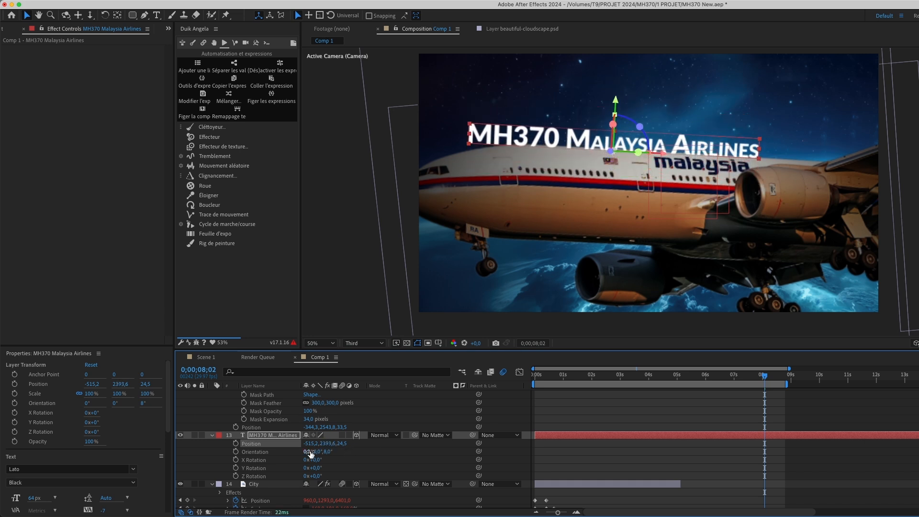
scroll(311, 454, up, 3)
click(281, 403)
mouse_move(341, 419)
mouse_down()
mouse_move(296, 420)
mouse_move(334, 413)
mouse_up()
key(s)
Keyframe the title's Y position from 2481.6 at 8;02 to 2379.6 at 9;14, with an eased speed curve that peaks early
drag(330, 498, 855, 386)
drag(788, 369, 820, 369)
drag(765, 375, 775, 377)
drag(327, 492, 278, 492)
drag(788, 490, 725, 502)
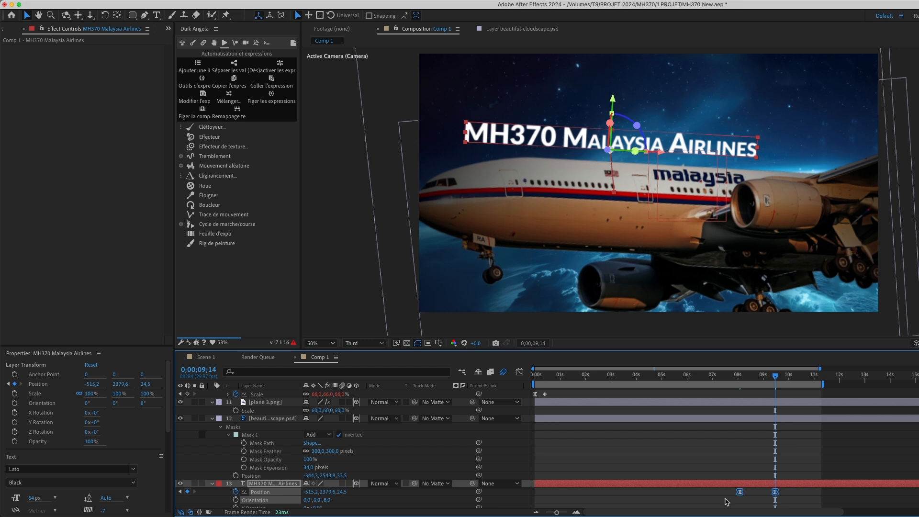
click(519, 372)
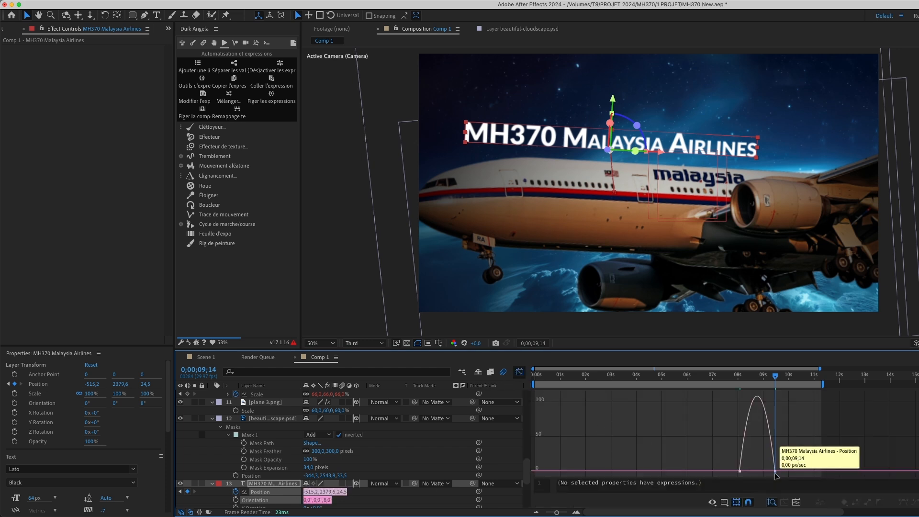
Preview Comp 1 from the beginning and check the title against the plane at 7;00
key(Home)
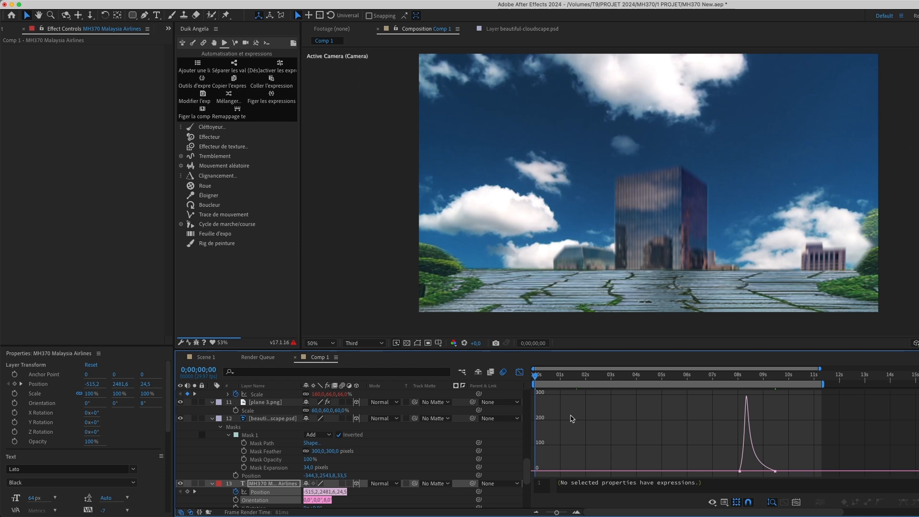
key(space)
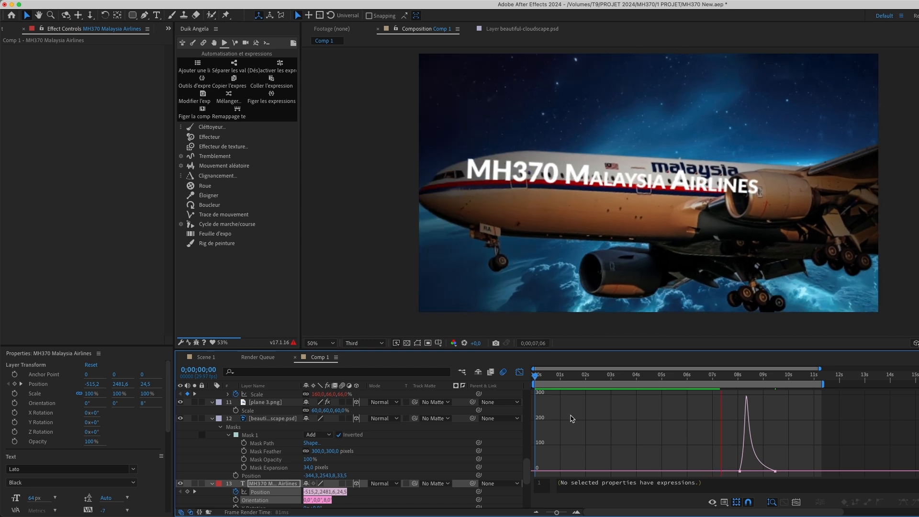
key(space)
click(712, 385)
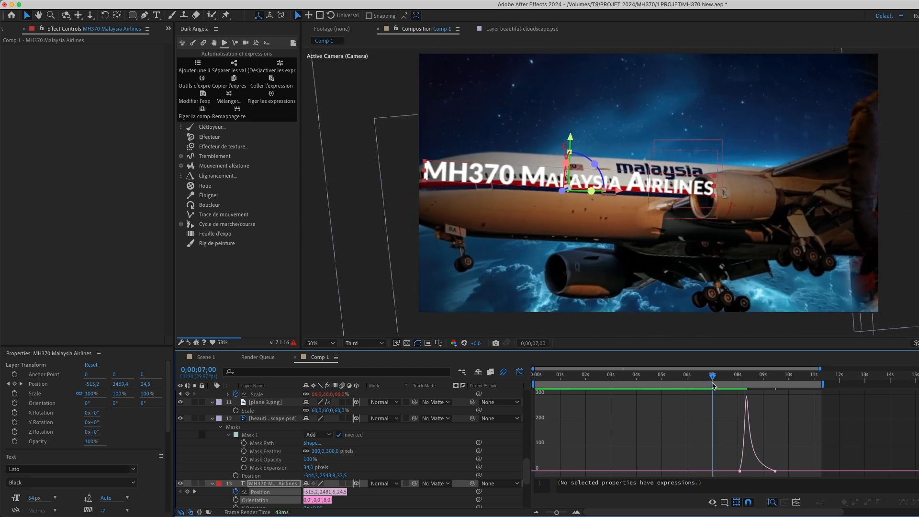
click(519, 371)
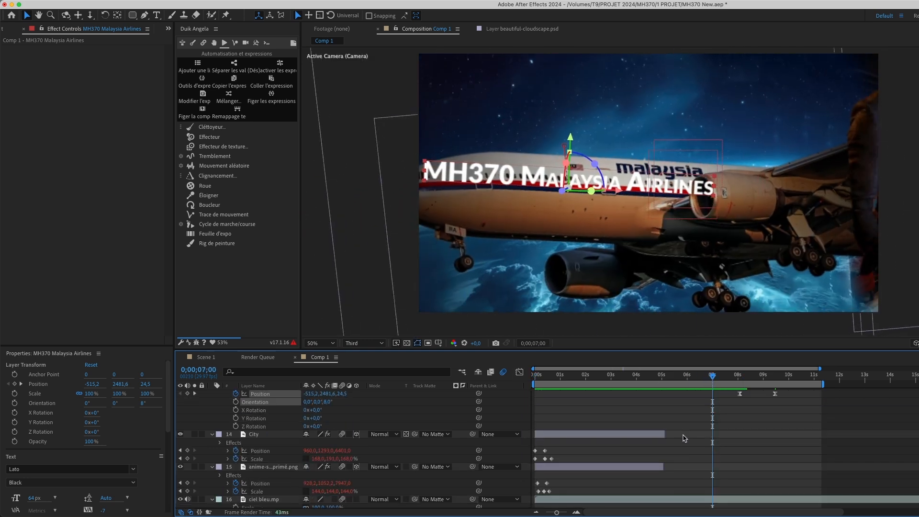
Adjust the depth of the plane 3.png layer's position keyframes so the plane sits in front of the title
scroll(669, 443, up, 3)
click(669, 440)
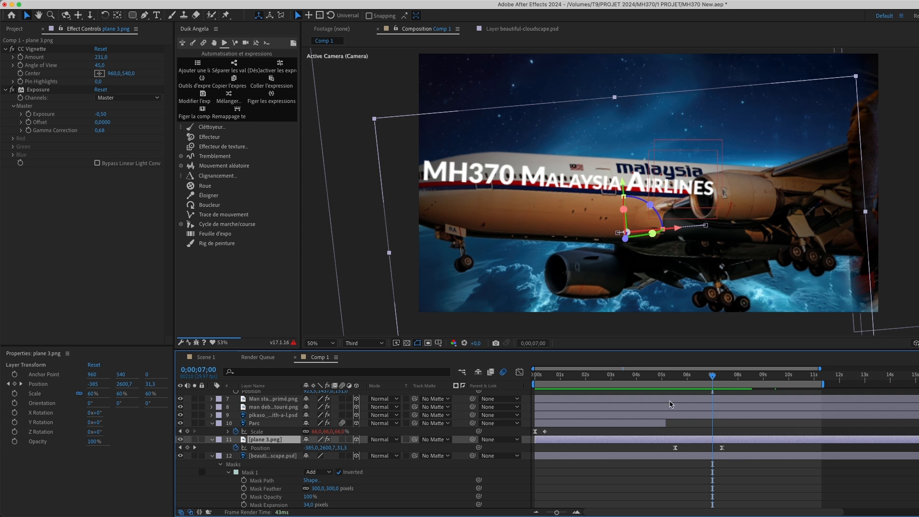
drag(674, 376, 717, 405)
drag(729, 447, 646, 452)
drag(341, 450, 352, 450)
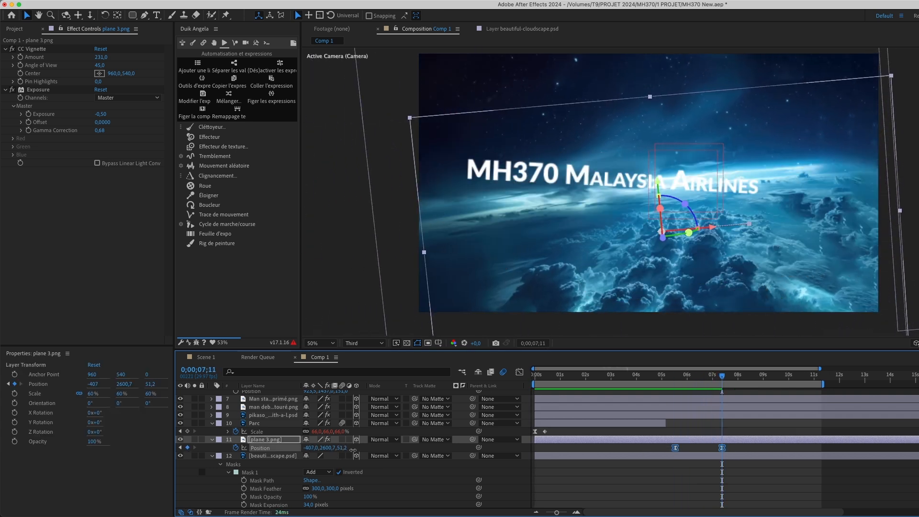
click(352, 449)
click(677, 377)
drag(676, 377, 762, 414)
Keyframe the title's opacity from 0% at 8;02 to 100% at 9;14 and ease both keyframes
scroll(751, 431, down, 3)
click(741, 465)
drag(736, 377, 739, 378)
scroll(375, 466, down, 1)
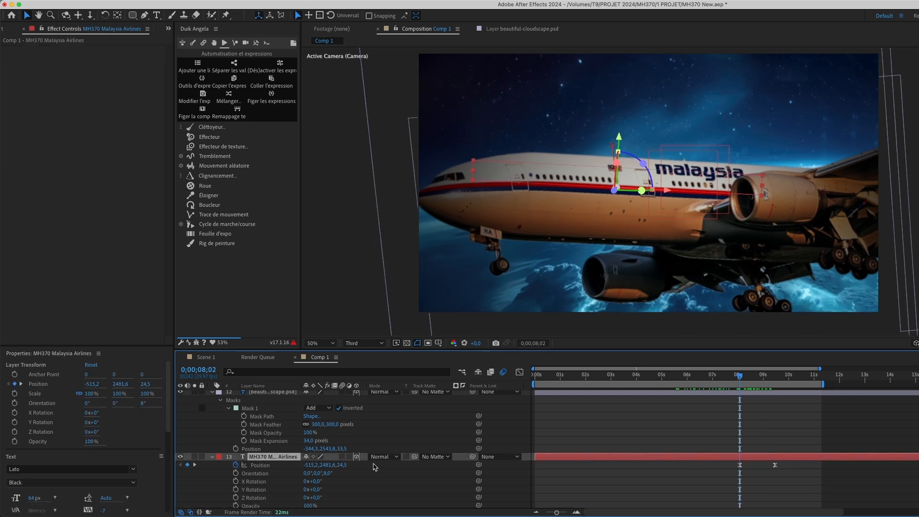
scroll(305, 478, down, 2)
drag(715, 381, 776, 387)
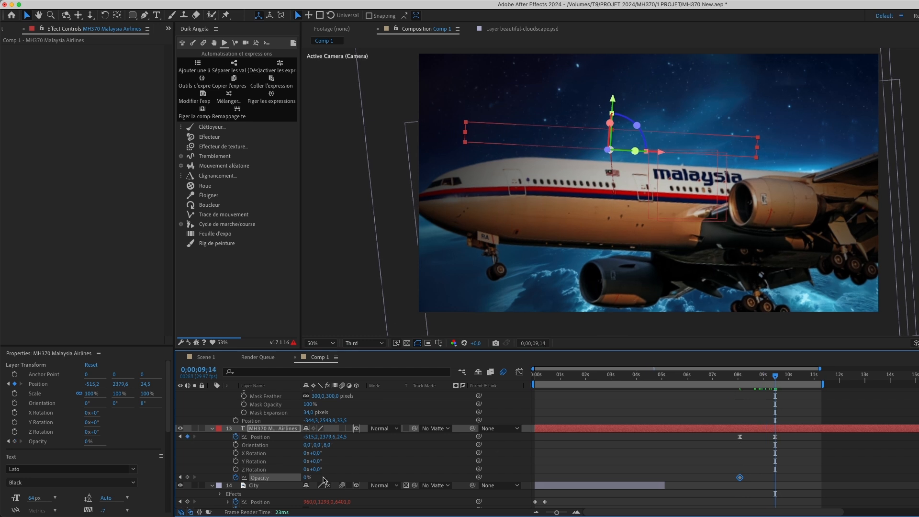
drag(308, 477, 635, 460)
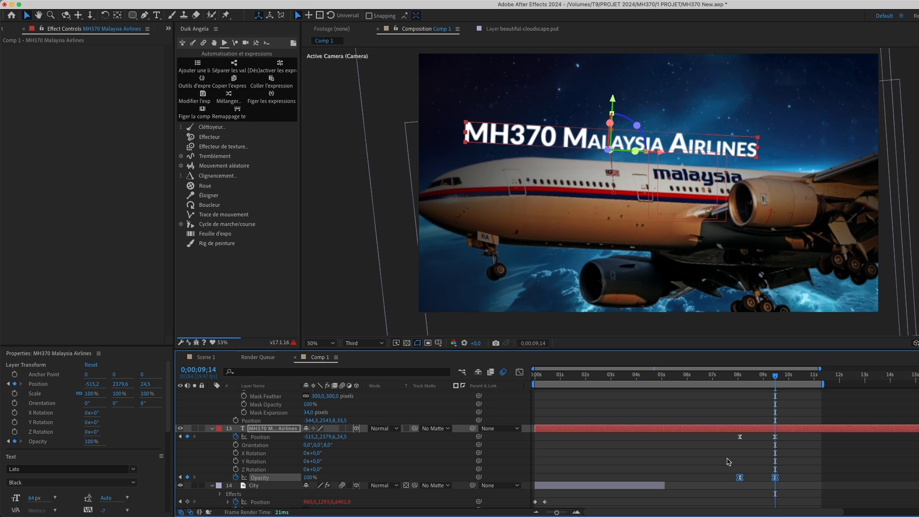
click(728, 460)
Apply Glow to the title, duplicate it, and set the second Glow's Threshold to 100% and Radius to 653
click(641, 431)
key(ctrl+space)
text(glo)
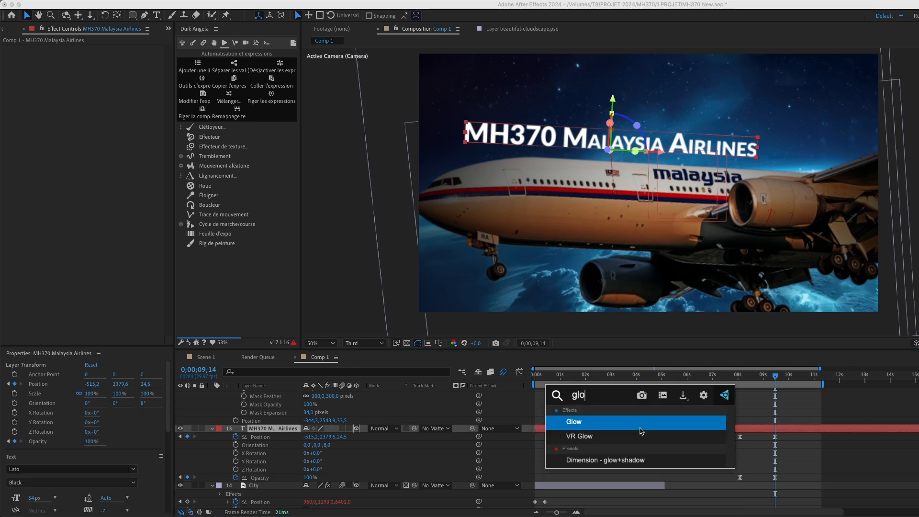
key(Return)
key(super+d)
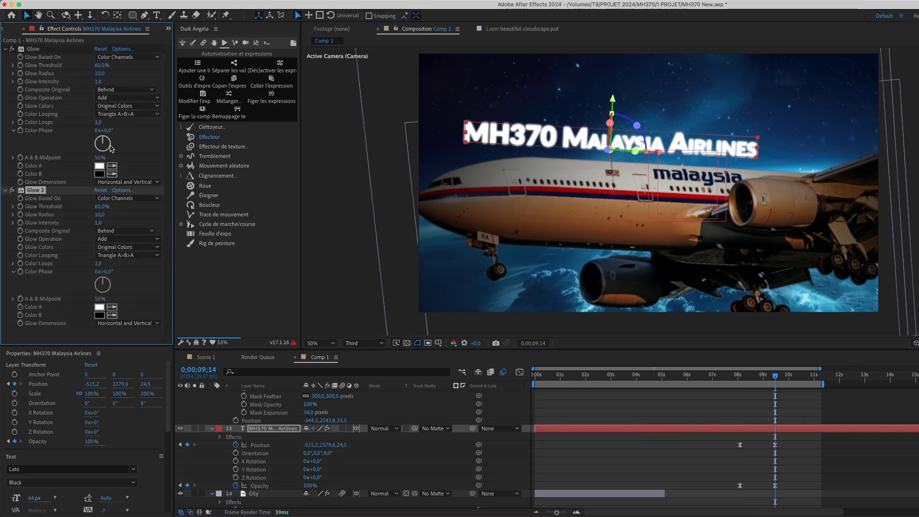
drag(104, 218, 437, 236)
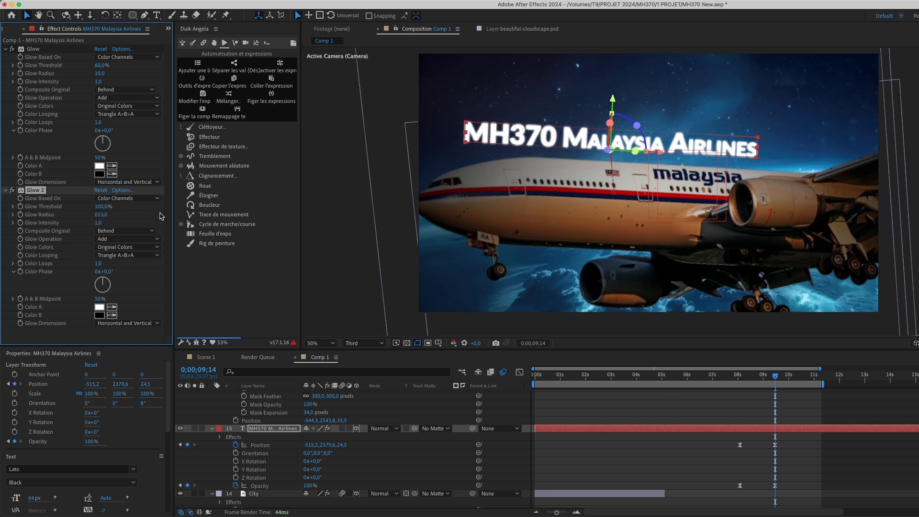
Raise the title at its 9;14 position keyframe by setting Y to 2292.6
click(699, 430)
drag(732, 382, 775, 405)
click(774, 445)
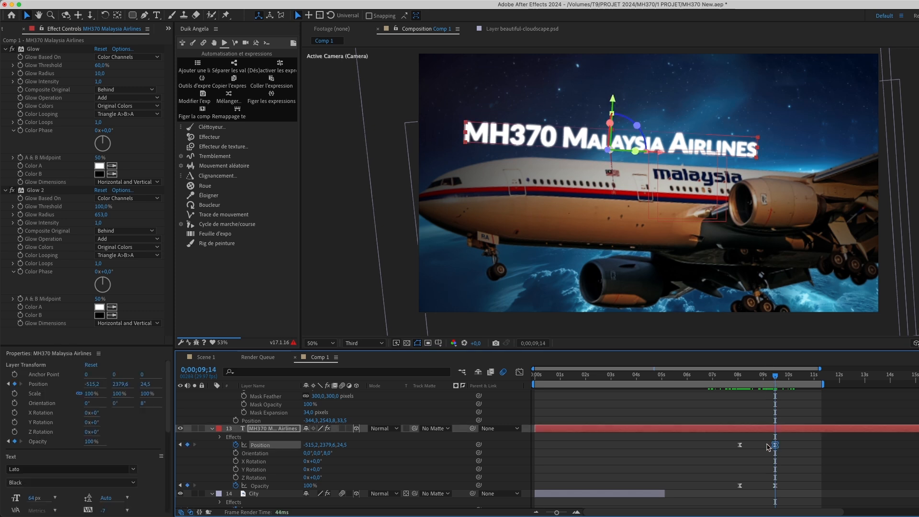
drag(328, 445, 292, 443)
scroll(607, 419, up, 5)
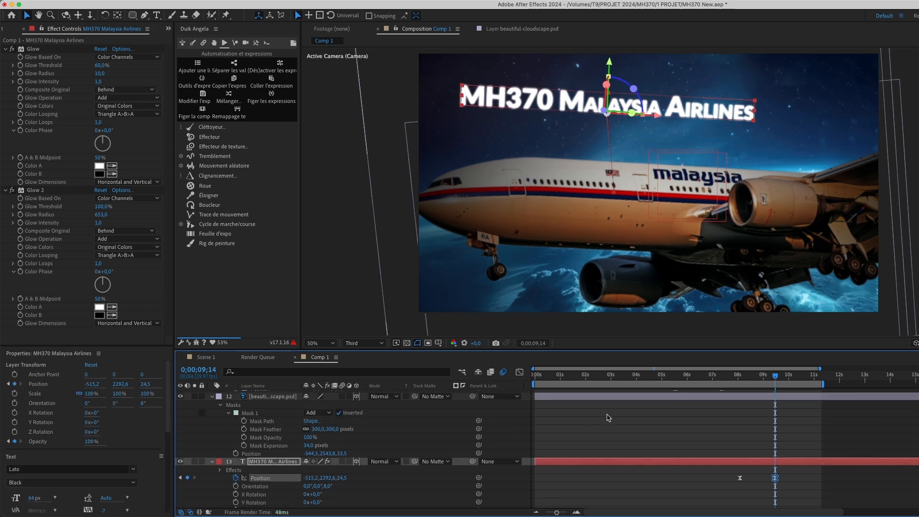
Raise the plane 3.png layer at its 7;10 position keyframe by setting Y to 2549.7
drag(723, 376, 660, 414)
click(721, 409)
scroll(660, 415, down, 1)
scroll(660, 415, up, 1)
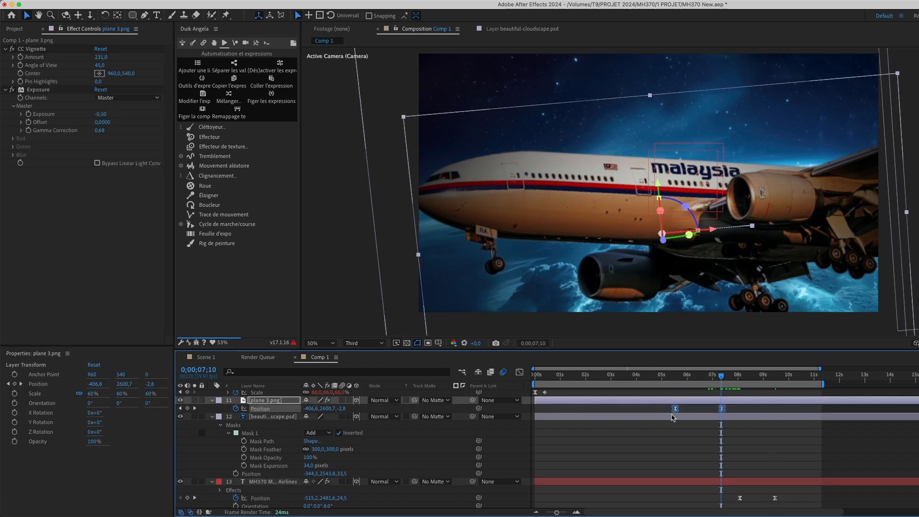
drag(326, 408, 301, 408)
scroll(728, 427, up, 3)
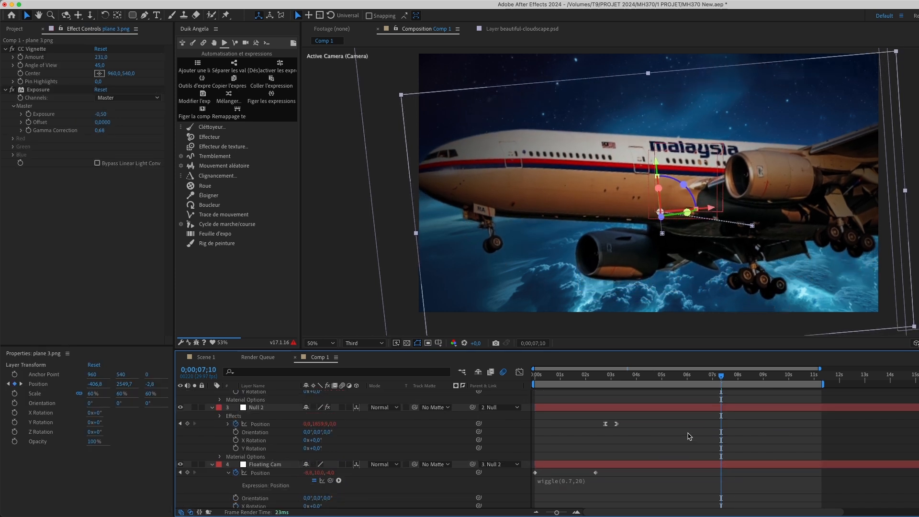
click(725, 463)
click(723, 462)
key(Delete)
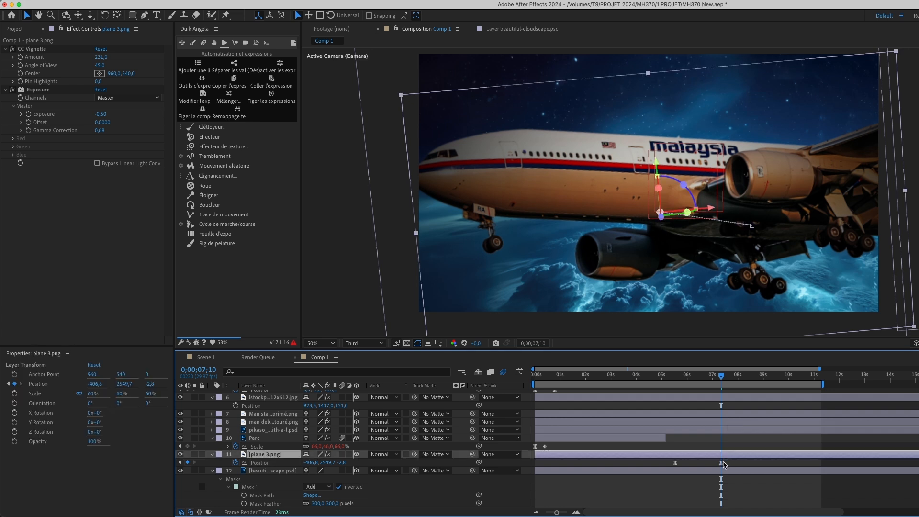
Preview the plane with the title, then raise plane 3.png at 7;09 by setting its position Y to 2501.9
click(715, 376)
key(space)
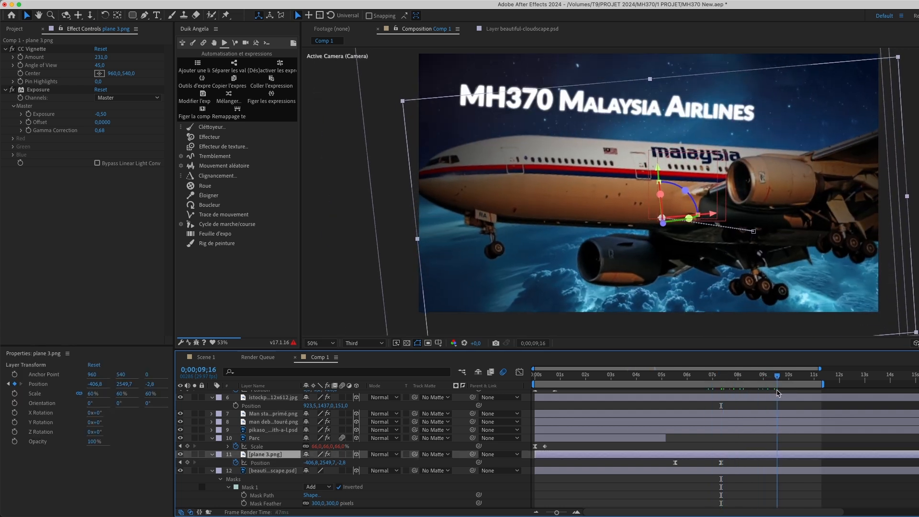
key(space)
drag(718, 395, 720, 395)
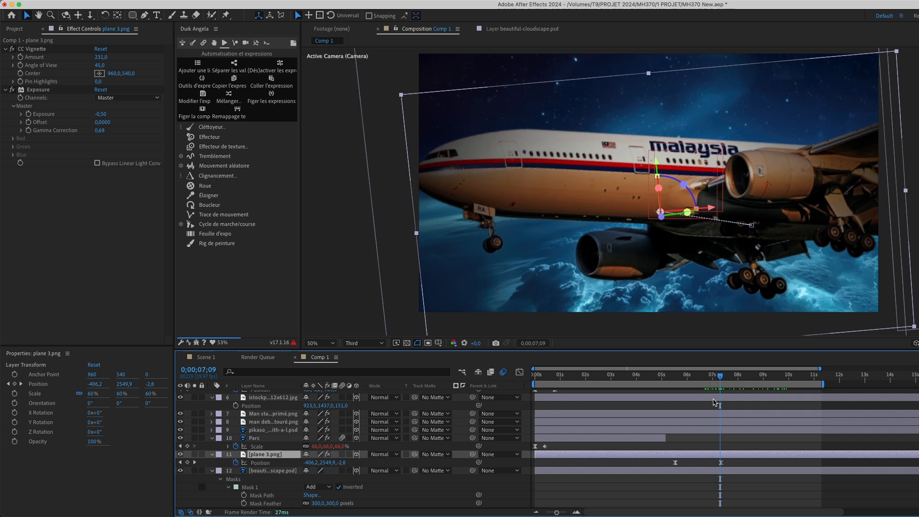
double_click(721, 463)
key(Return)
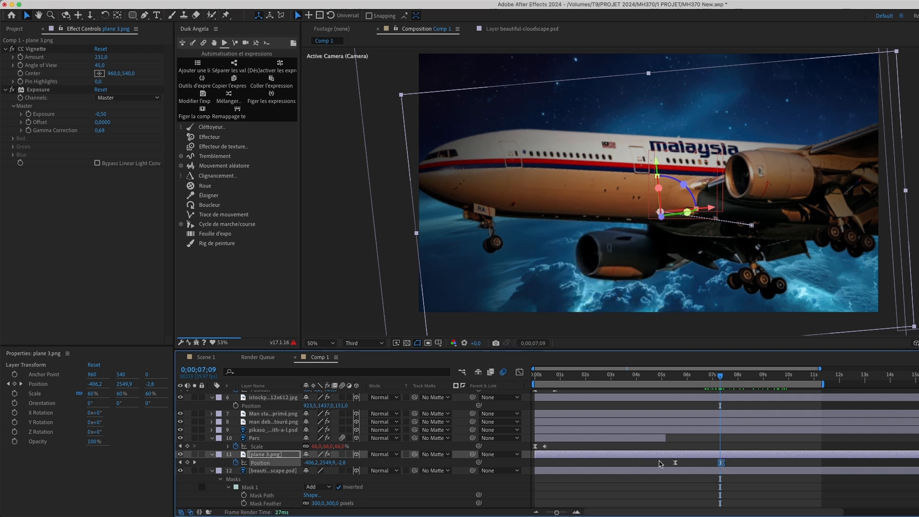
drag(332, 462, 310, 461)
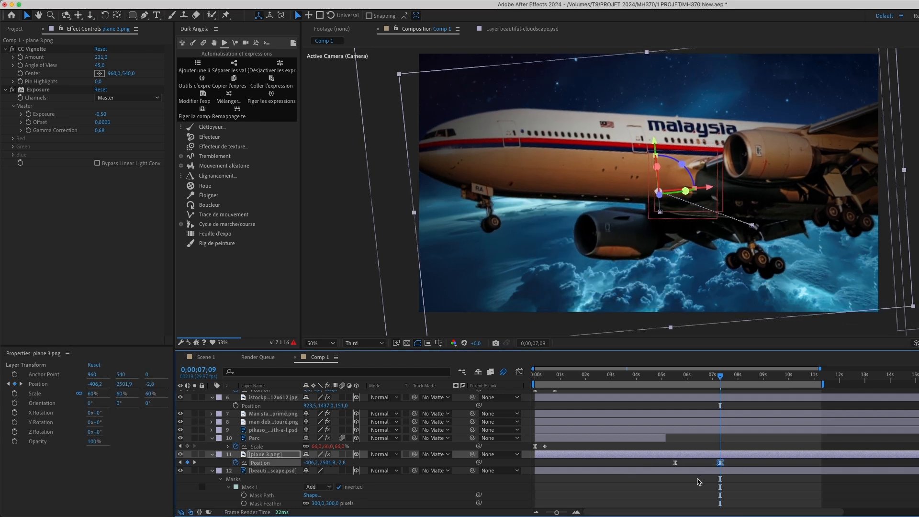
click(698, 481)
mouse_move(717, 379)
mouse_down()
mouse_move(785, 381)
mouse_move(729, 383)
mouse_up()
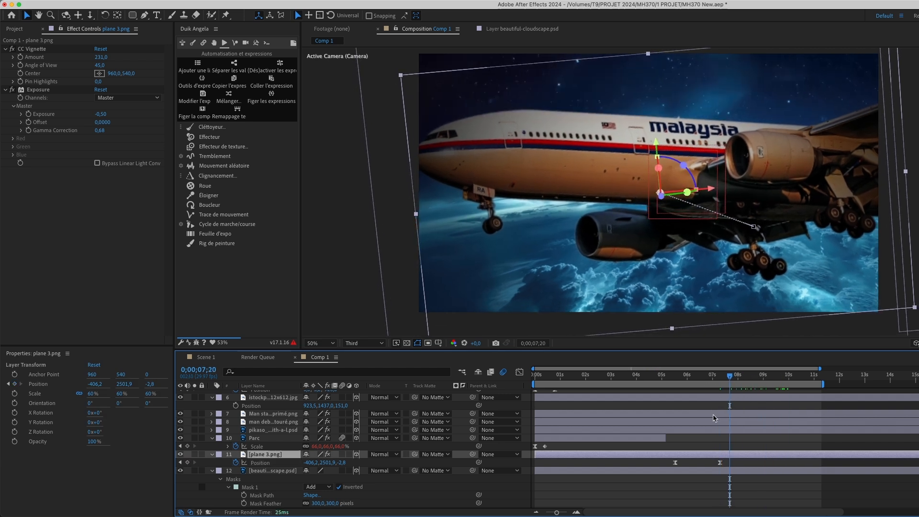
Add a new null object above Null 9 in the layer stack and reveal its position property
scroll(713, 417, up, 10)
click(293, 400)
key(super+alt+shift+y)
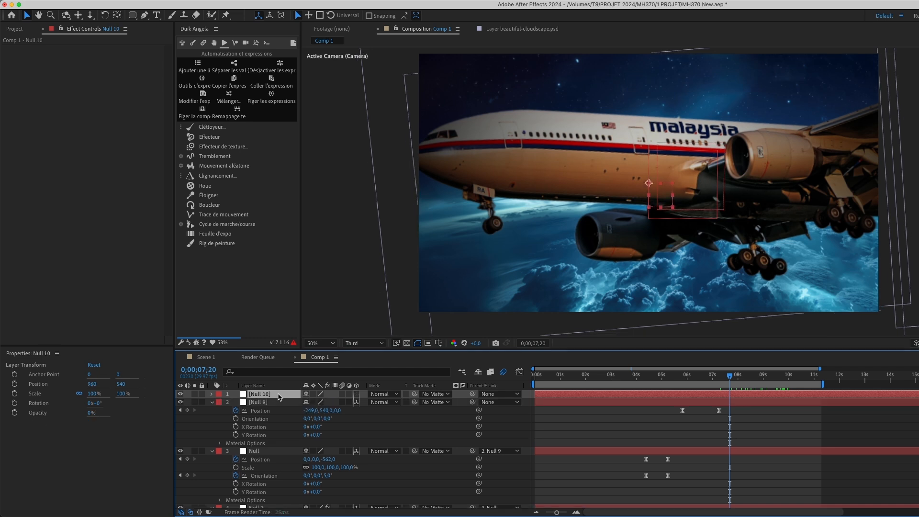
key(p)
Keyframe Null 10's position at 8;12, and make it a 3D layer with position Y 615 at 9;19
drag(719, 378, 748, 389)
key(space)
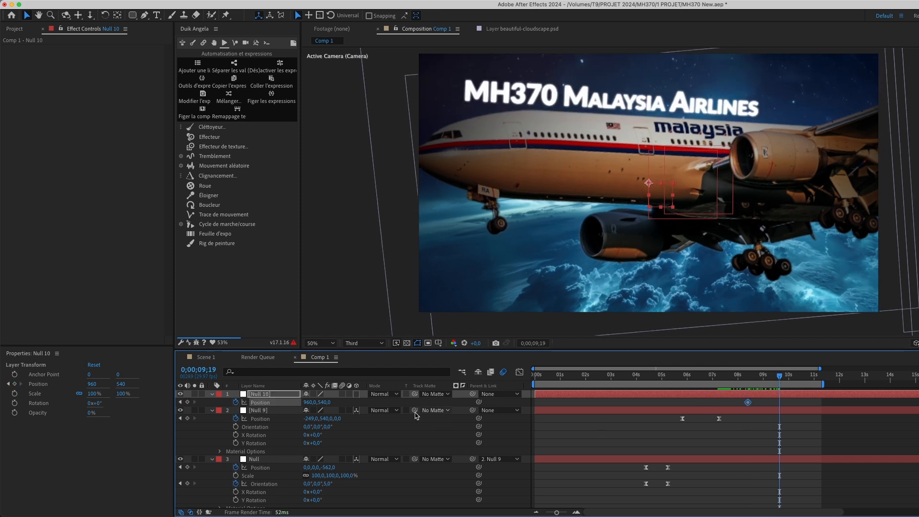
click(356, 393)
drag(363, 402, 367, 402)
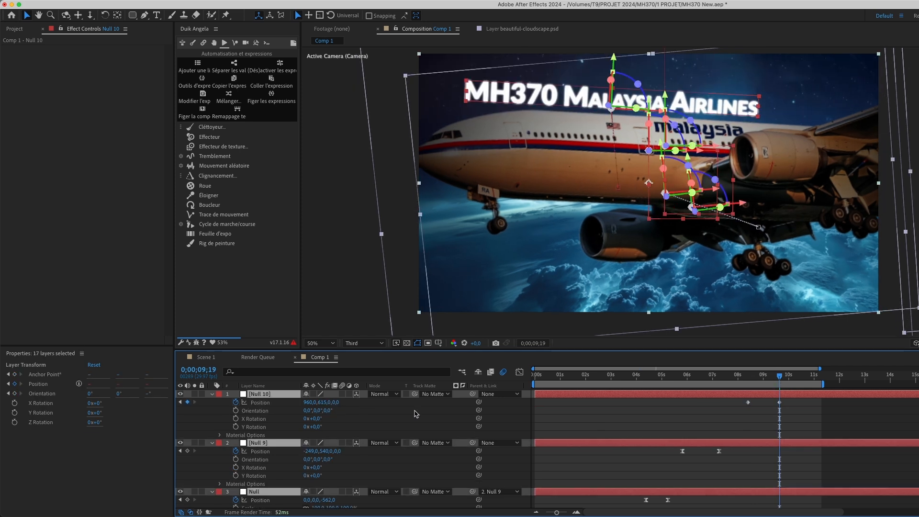
Return Null 10 to a 2D layer and remove its position keyframes
click(550, 421)
drag(284, 399, 296, 406)
click(284, 402)
drag(748, 376, 749, 403)
right_click(745, 385)
click(731, 401)
click(778, 404)
click(778, 403)
key(Delete)
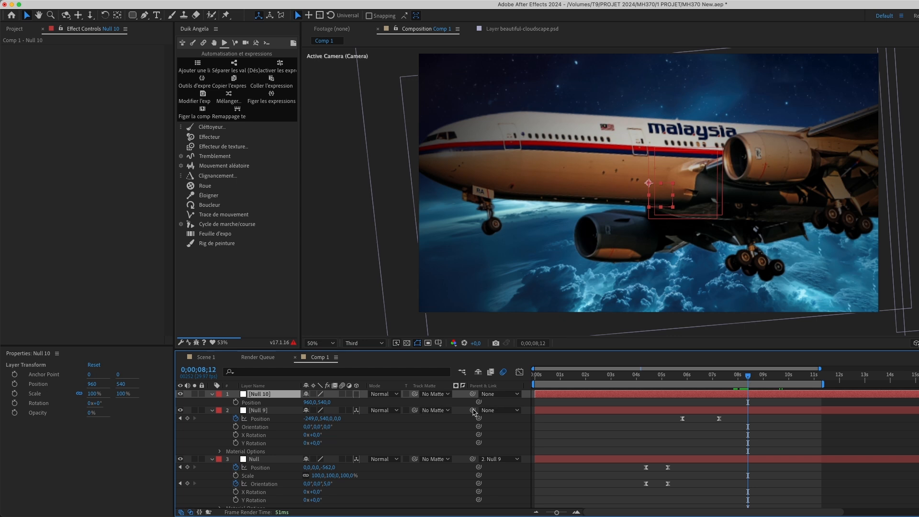
Parent Null 9 to Null 10 and keyframe Null 10's position Y from 540 at 8;00 to 466 at 10;00
drag(472, 410, 239, 395)
key(space)
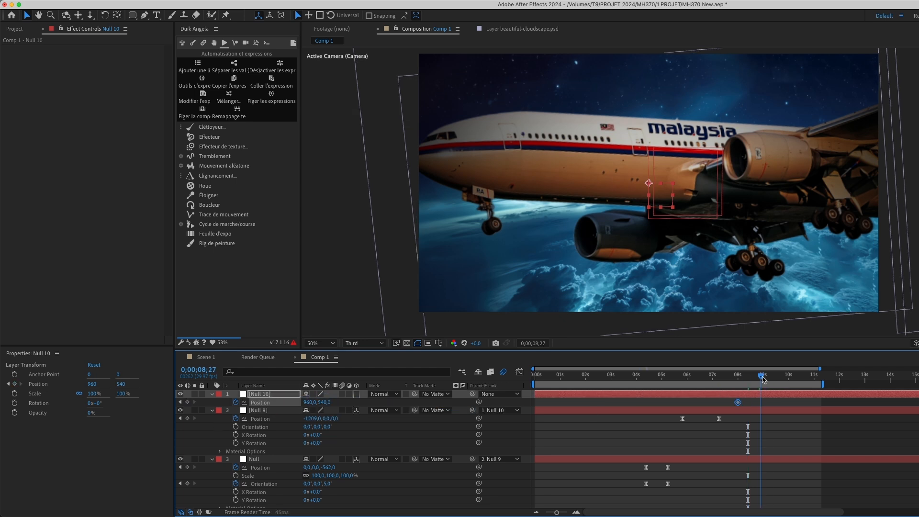
drag(325, 402, 291, 400)
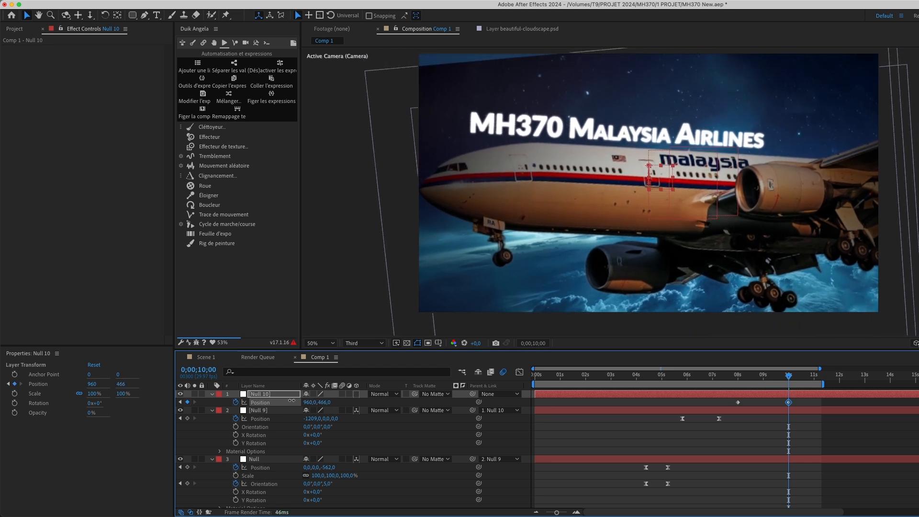
Check the new camera move and ease both of Null 10's position keyframes
drag(724, 376, 741, 377)
drag(797, 410, 712, 402)
click(774, 430)
Apply Motion Tile to the beautiful-cloudscape.psd layer and set its Output Height to 220
scroll(325, 471, down, 10)
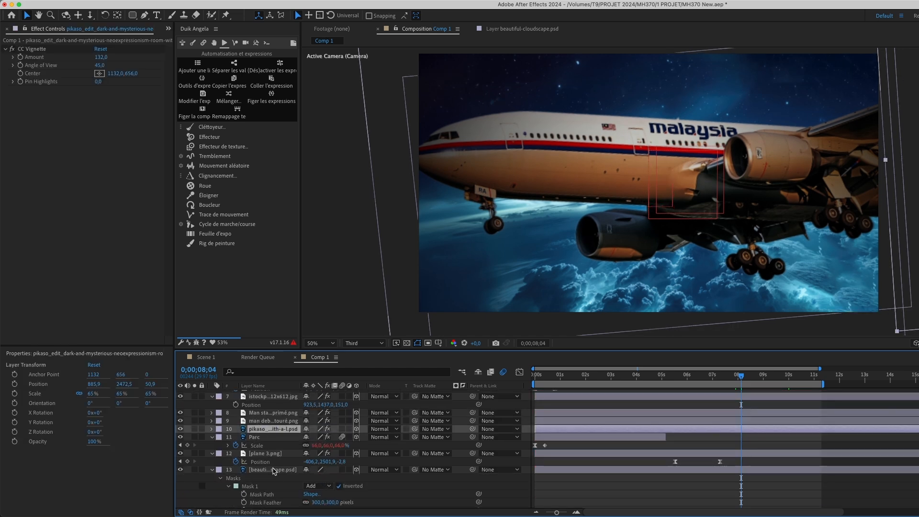
click(268, 470)
click(788, 376)
key(ctrl+space)
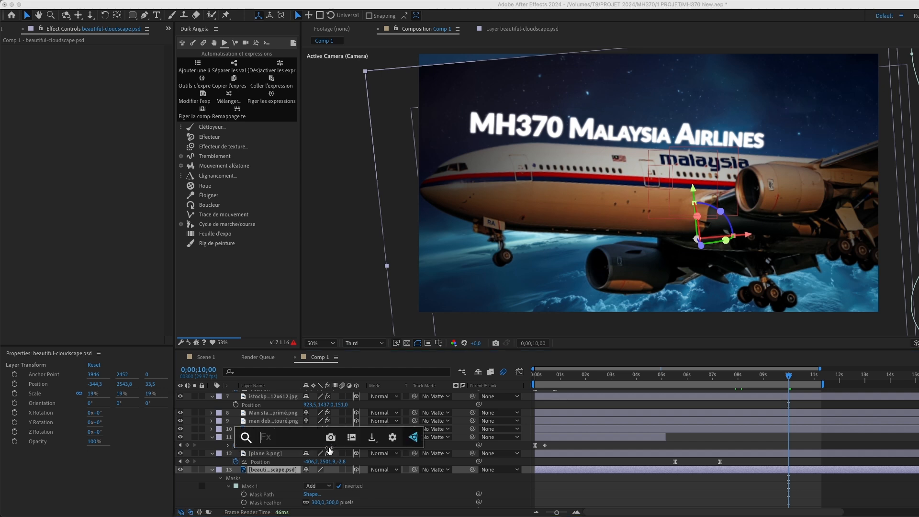
key(Escape)
click(615, 472)
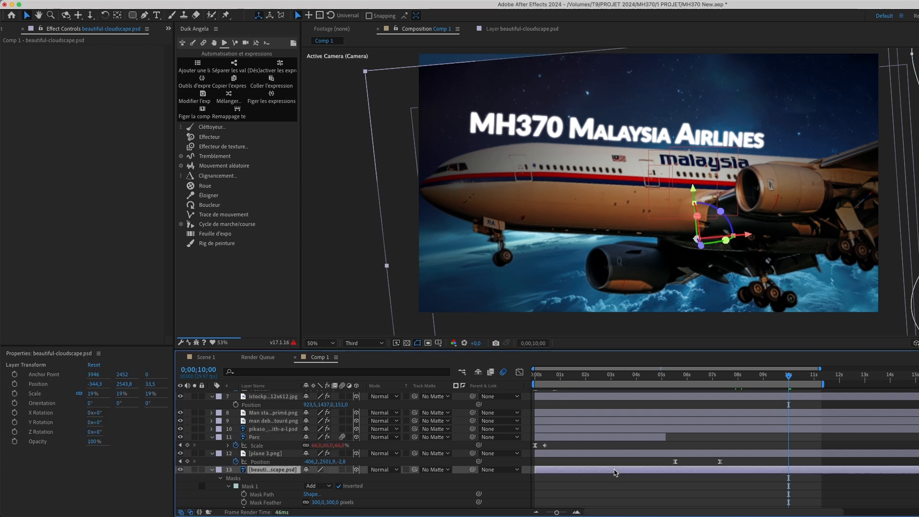
key(ctrl+space)
text(motio)
key(Return)
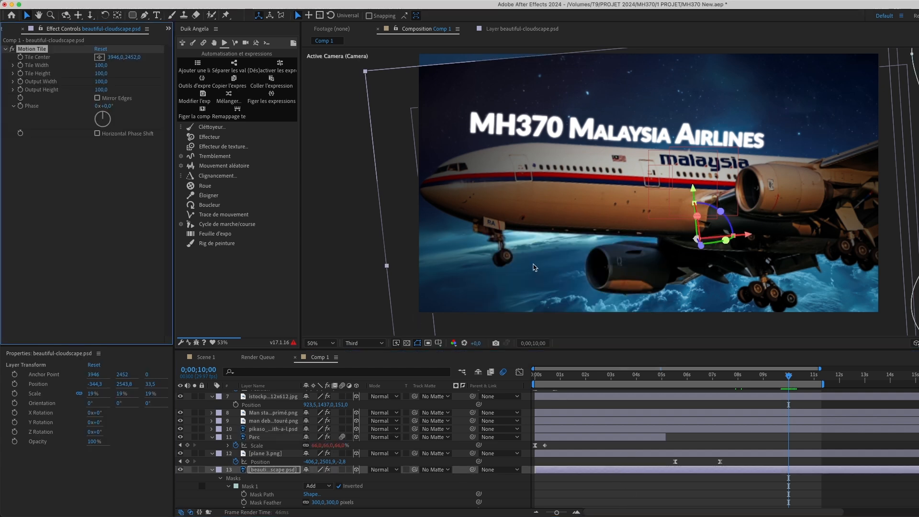
drag(102, 90, 111, 91)
click(734, 486)
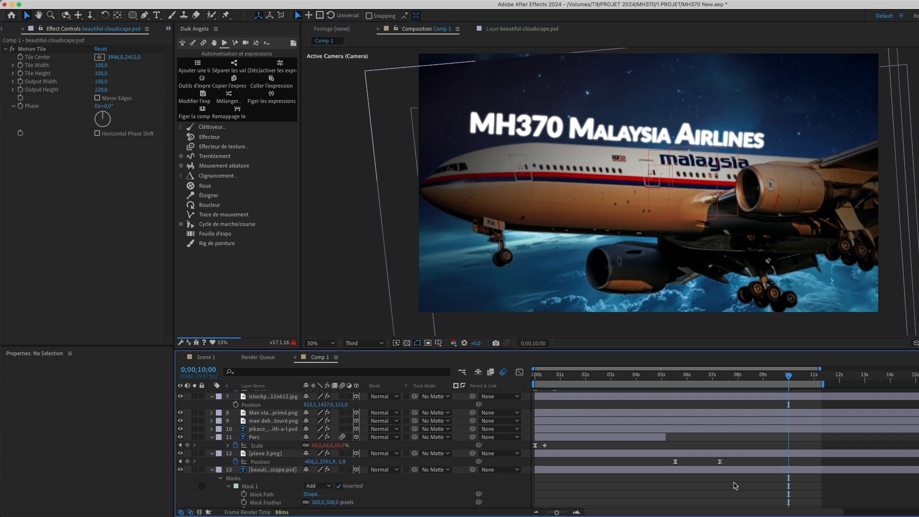
Apply CC Vignette to the beautiful-cloudscape.psd layer and set its Amount to 208
click(274, 468)
key(ctrl+space)
text(vign)
key(Return)
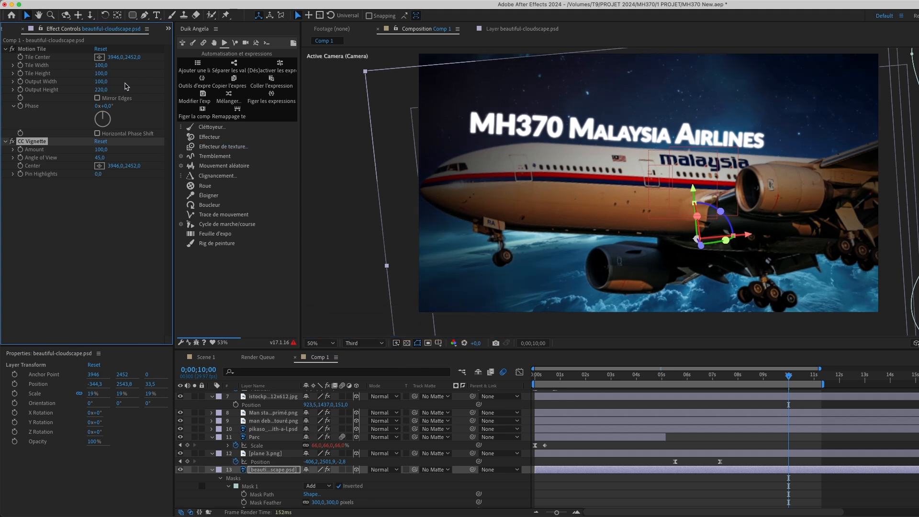
click(718, 450)
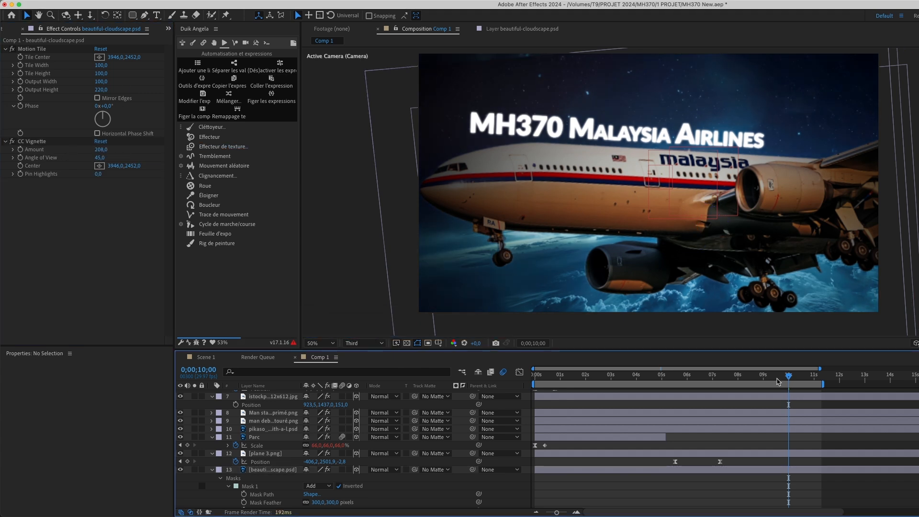
Reshape Null 10's position speed graph into a fast start with a long slowdown, and preview the animation
key(space)
key(space)
scroll(809, 454, up, 15)
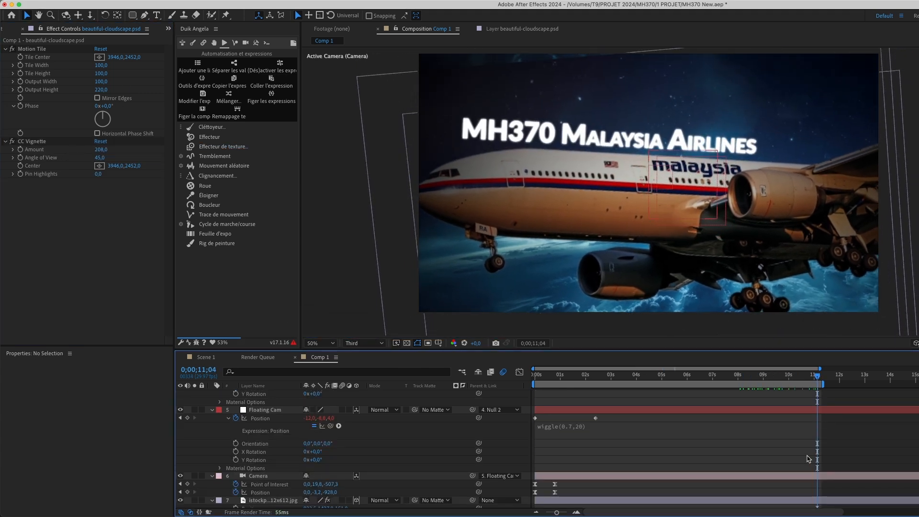
drag(794, 406, 737, 402)
key(shift+F3)
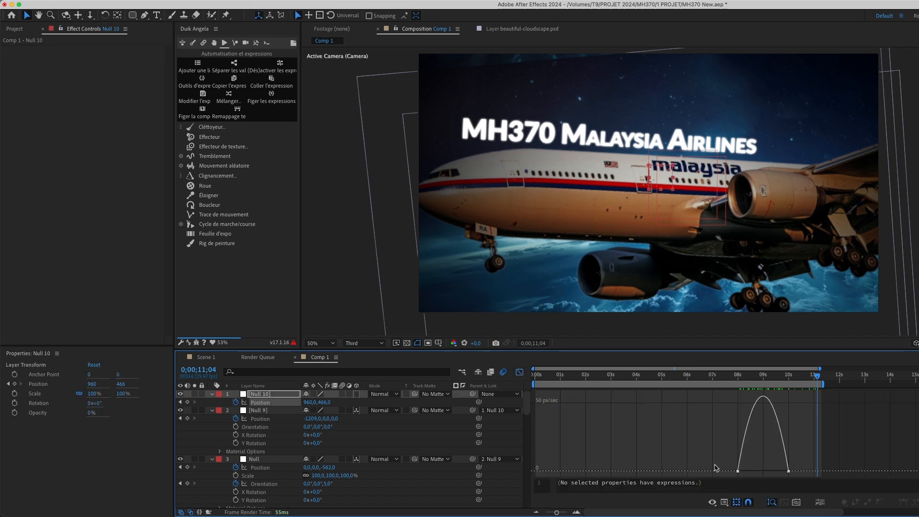
drag(780, 471, 762, 471)
click(734, 376)
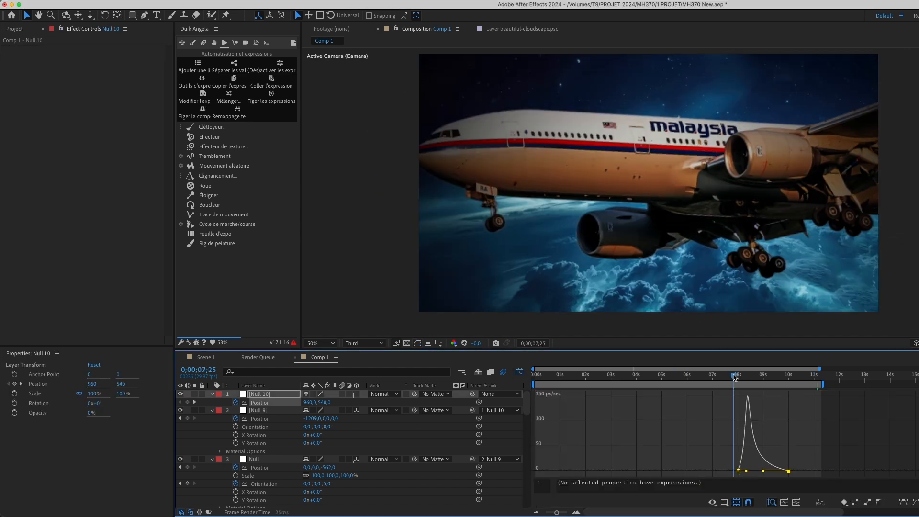
key(space)
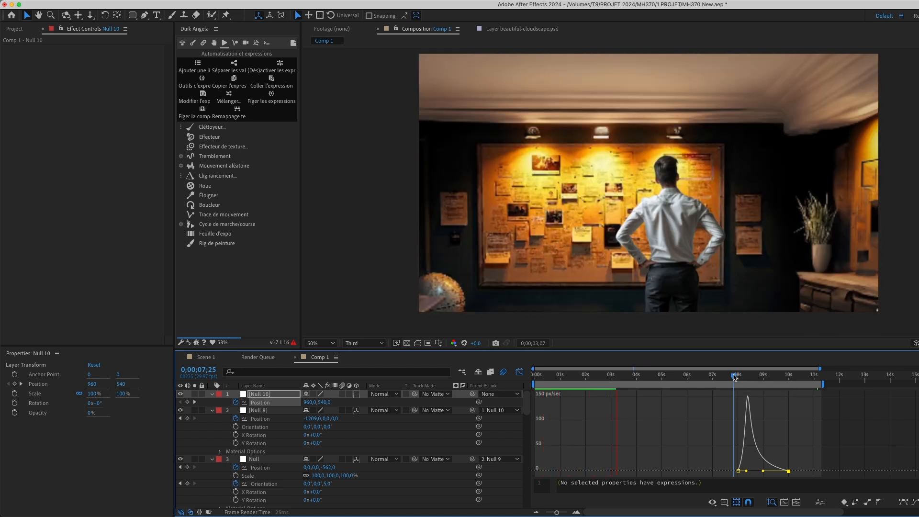
key(shift+F3)
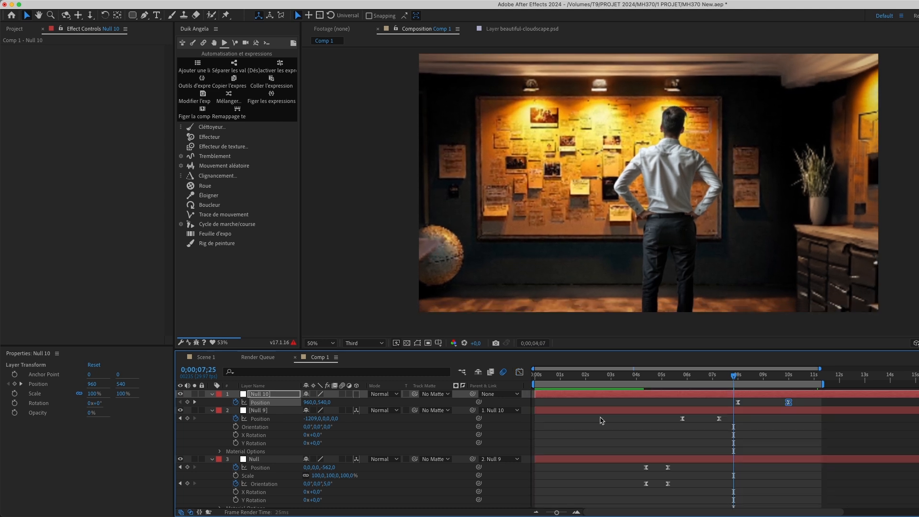
click(602, 423)
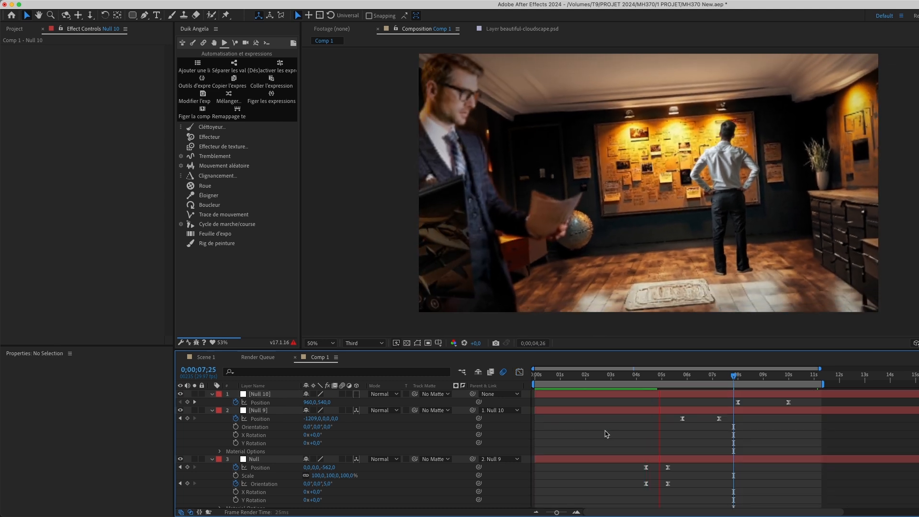
key(space)
Push plane 3.png deeper at its 5;15 position keyframe by setting Z to 29.3
scroll(463, 444, down, 10)
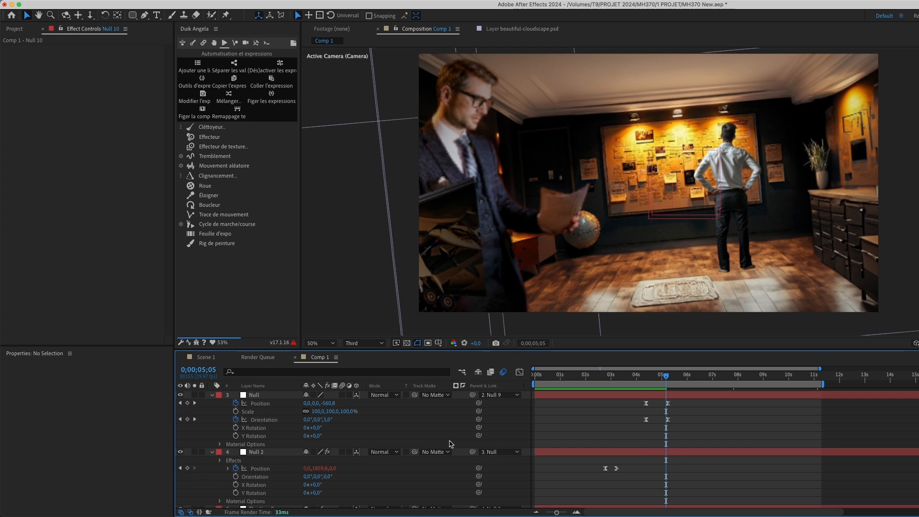
click(272, 476)
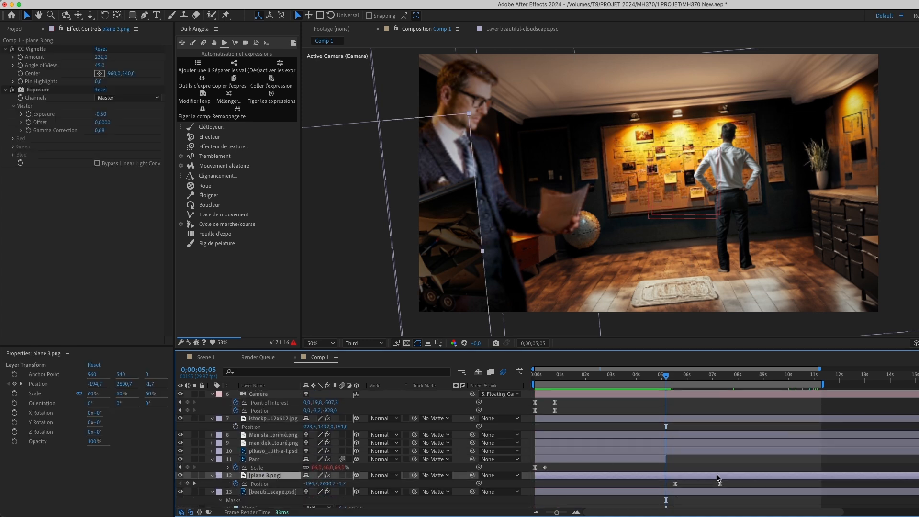
drag(669, 381, 677, 381)
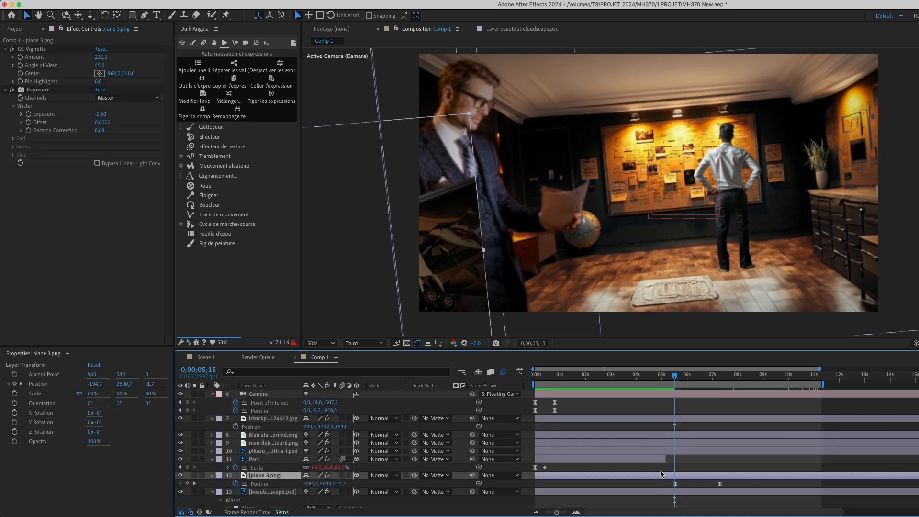
drag(663, 482, 728, 488)
mouse_move(343, 484)
mouse_down()
mouse_move(378, 483)
mouse_move(356, 480)
mouse_up()
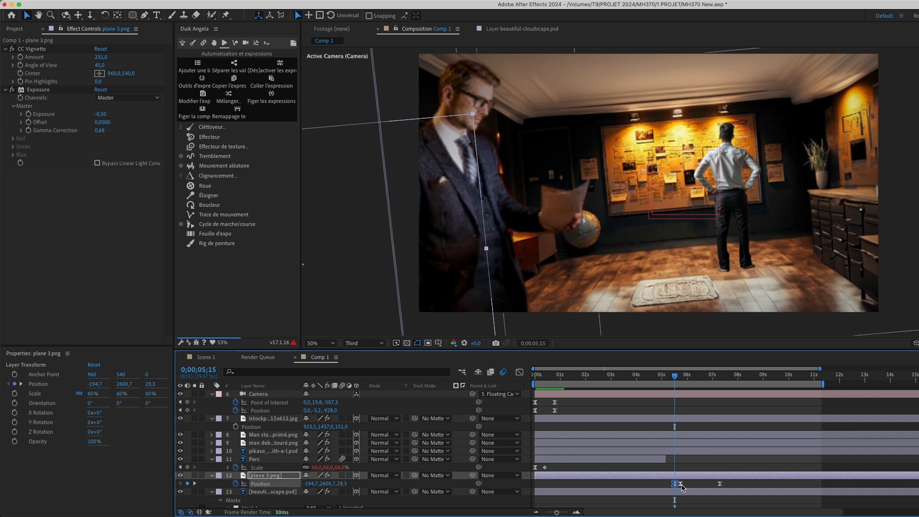
Try to push plane 3.png deeper at its 7;09 position keyframe with a Z of 33.2
drag(675, 378, 720, 379)
click(740, 467)
click(720, 484)
drag(343, 484, 365, 486)
key(super+z)
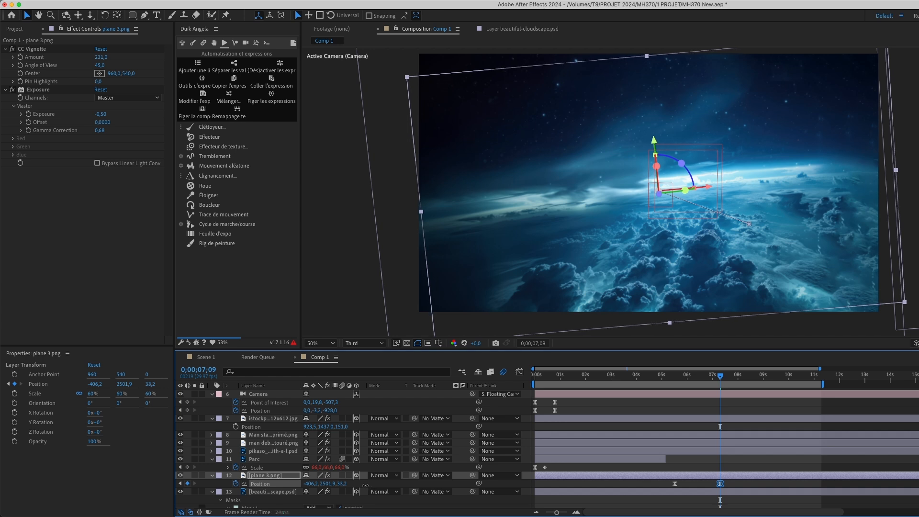
Play the composition from the start and look through the layer stack down to the background layers
drag(681, 376, 613, 391)
key(space)
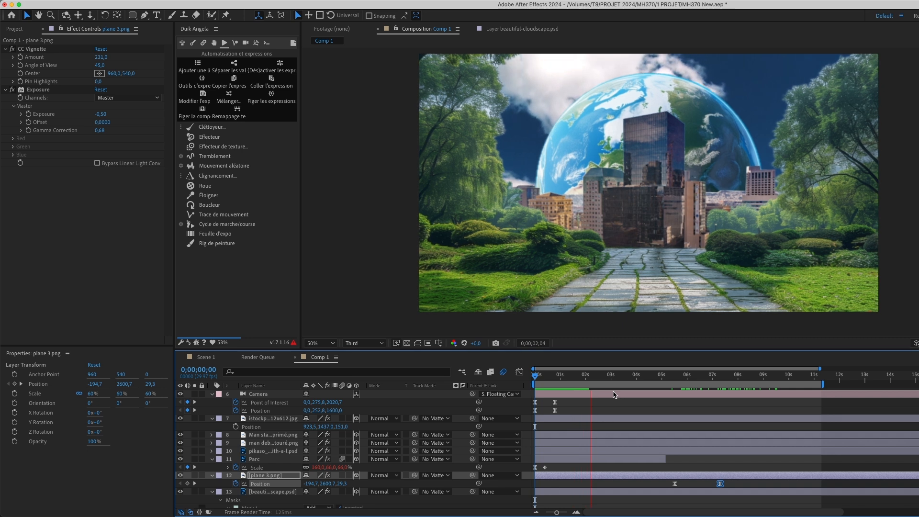
key(space)
scroll(261, 453, down, 10)
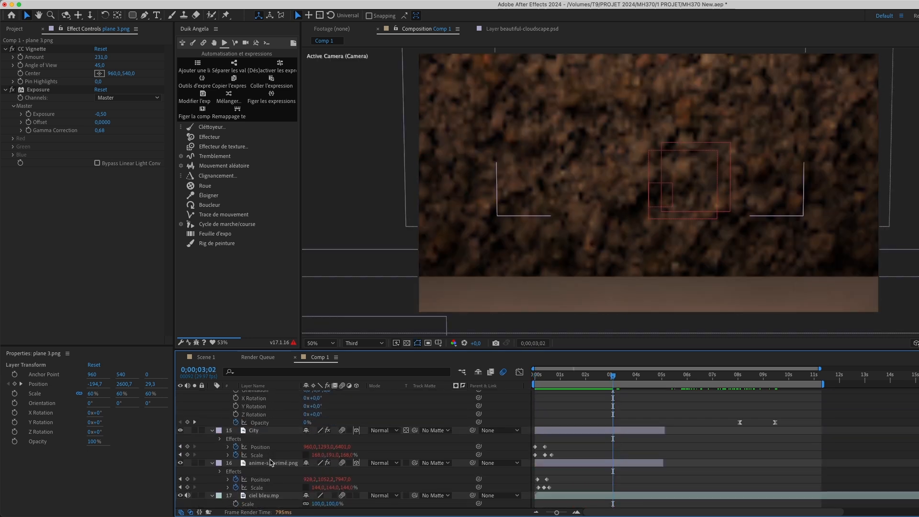
scroll(271, 462, up, 5)
scroll(268, 461, up, 5)
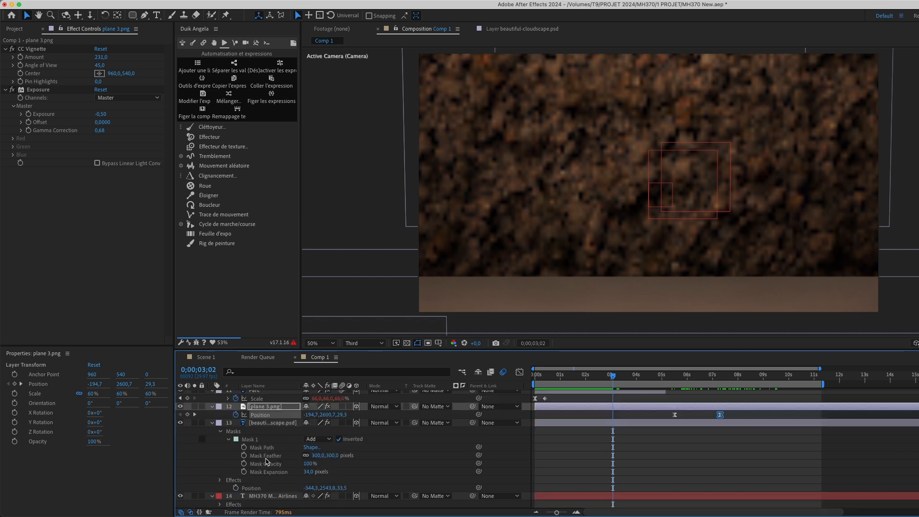
click(262, 424)
right_click(262, 424)
click(292, 476)
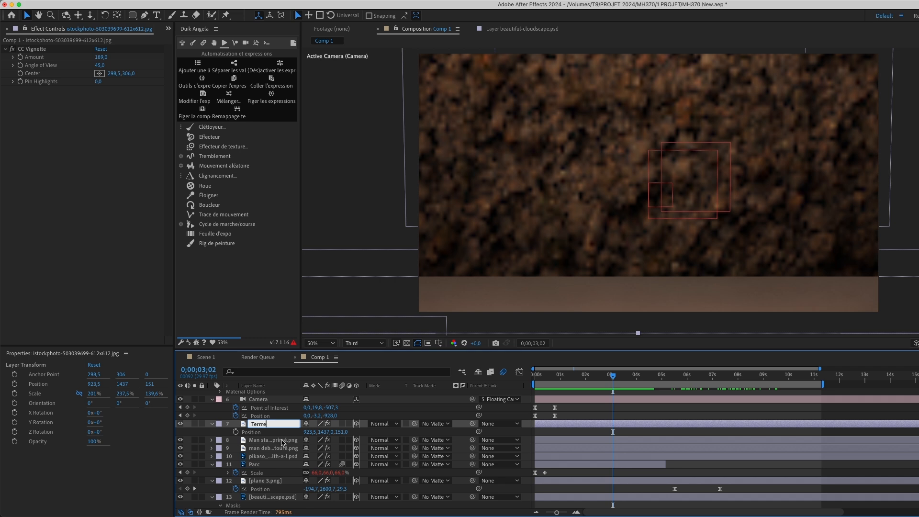
key(Return)
Open the Terrre layer on its own and draw a closed Pen mask enclosing the soil's bottom edge and the empty area below
double_click(254, 424)
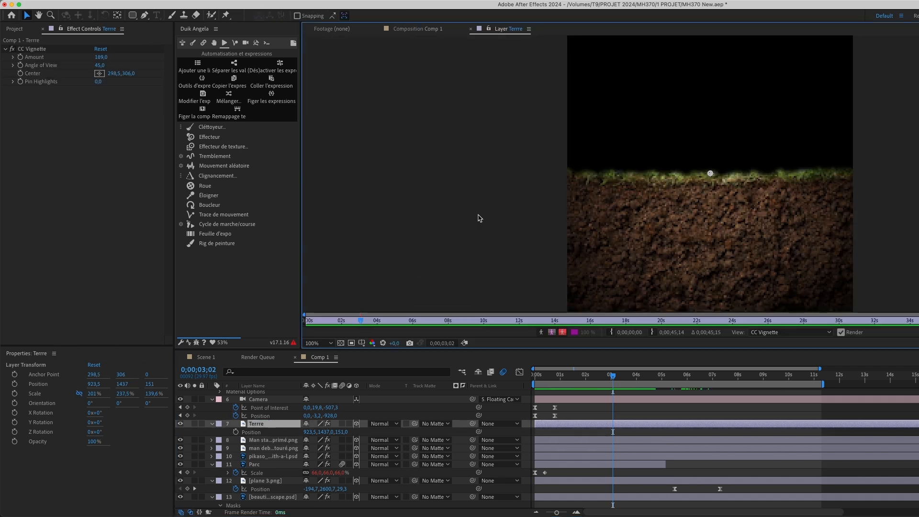
scroll(501, 234, down, 1)
key(space)
drag(712, 253, 702, 188)
scroll(679, 203, up, 2)
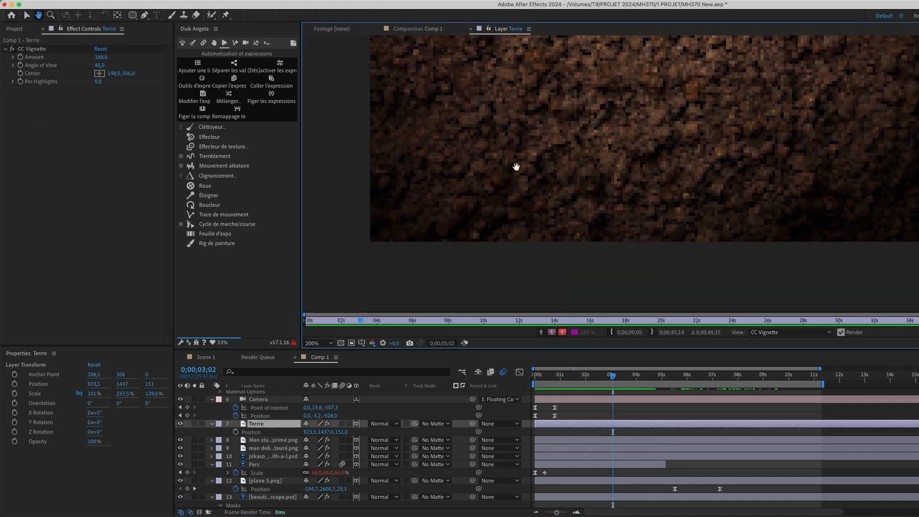
click(144, 15)
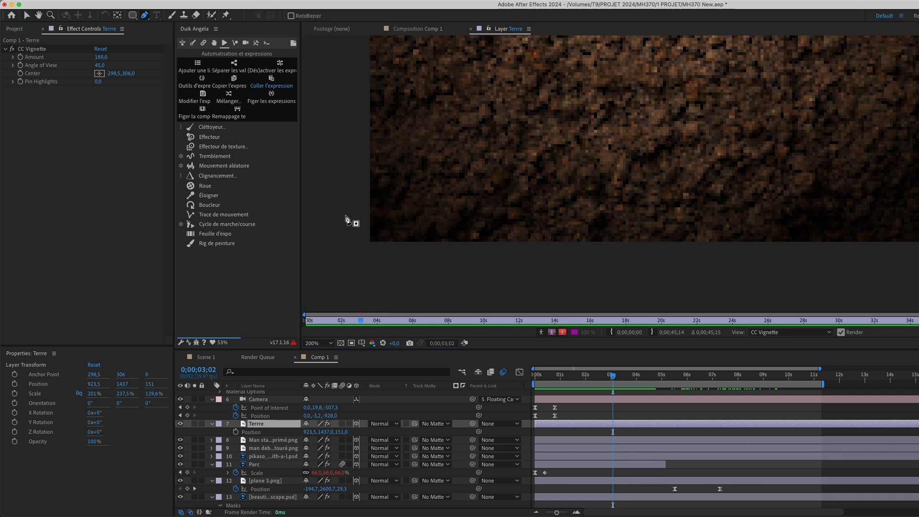
click(342, 221)
click(392, 213)
drag(572, 210, 619, 213)
drag(876, 210, 893, 209)
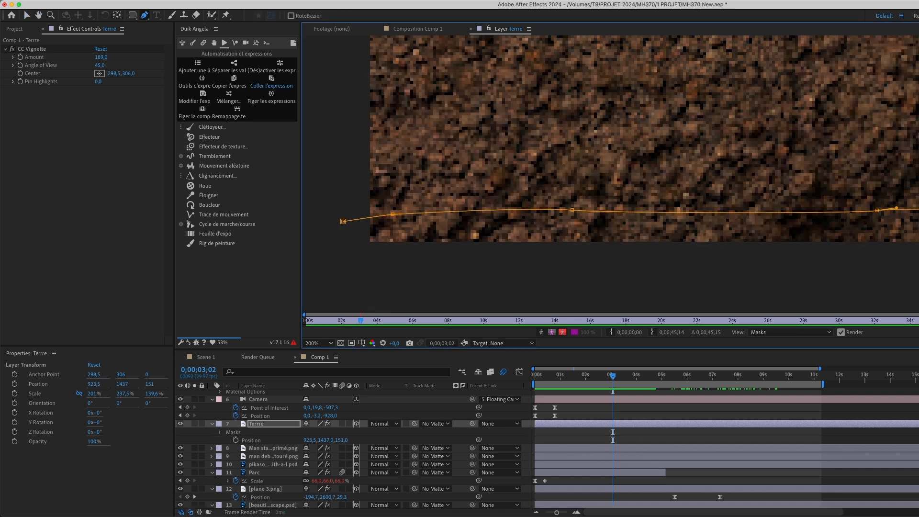
key(comma)
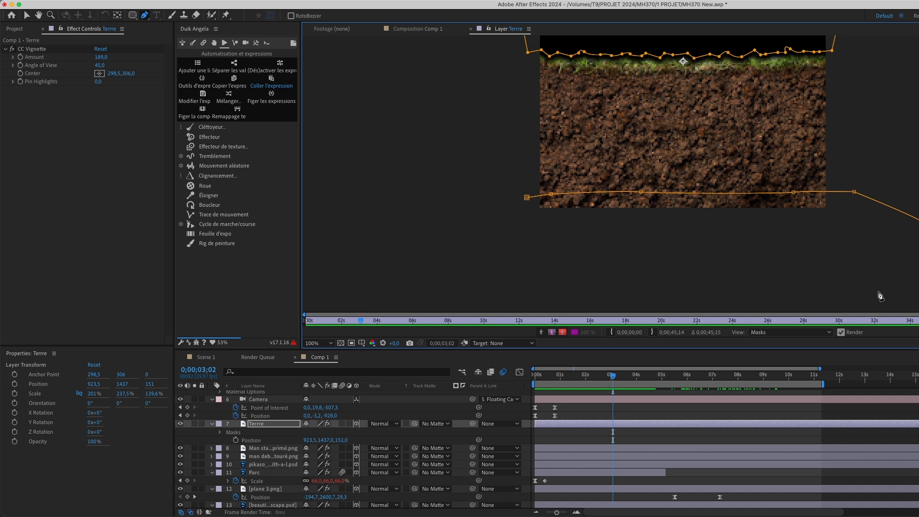
drag(466, 291, 456, 291)
click(370, 280)
click(523, 197)
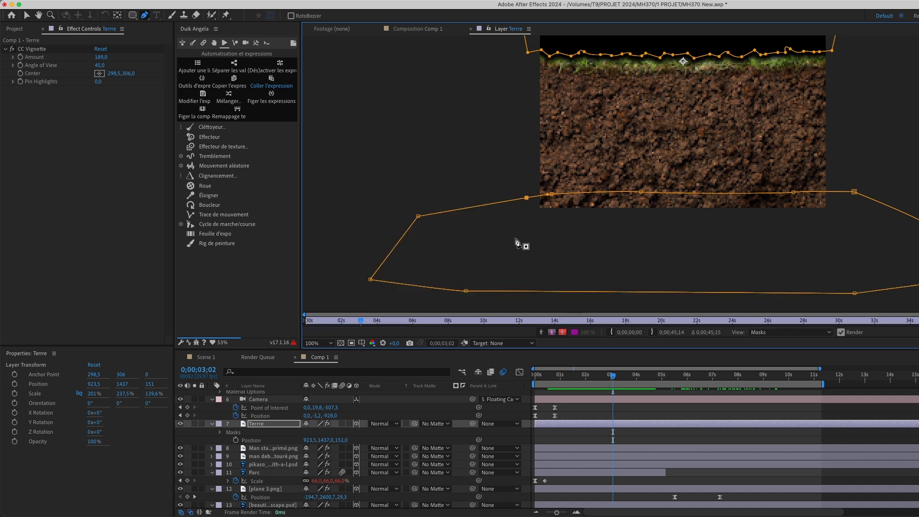
Set Terrre's Mask 2 to Subtract with a 42-pixel feather and an 11-pixel expansion
click(220, 432)
click(228, 449)
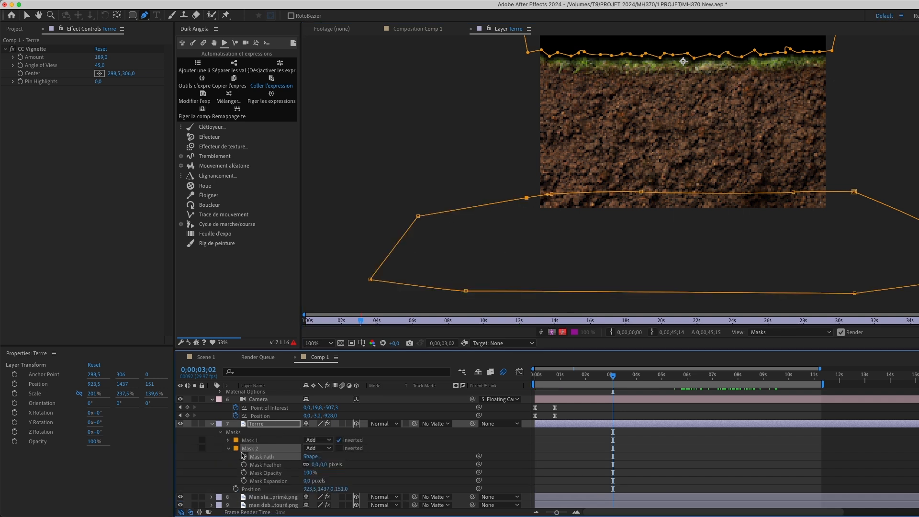
click(313, 448)
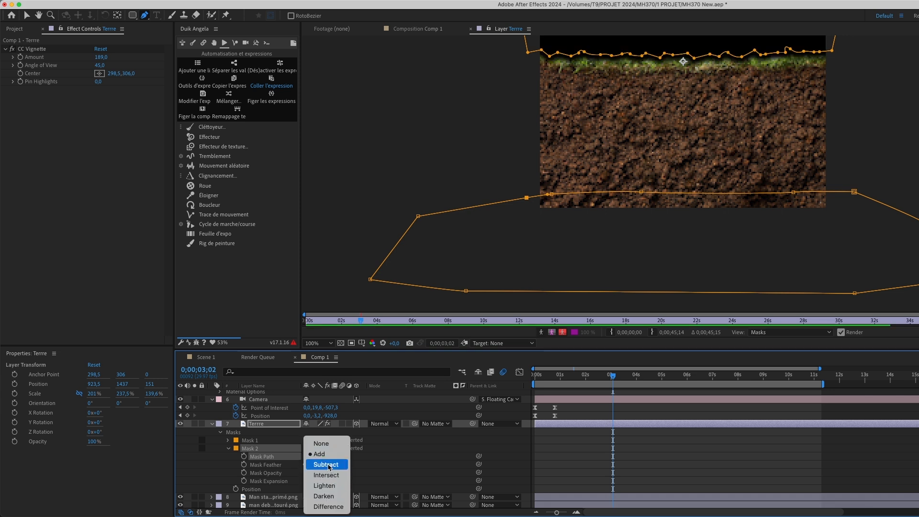
click(321, 464)
drag(324, 465, 314, 481)
Return to the composition view and scale the Terrre layer to 196%, 268.5% and 151.6%
key(shift+s)
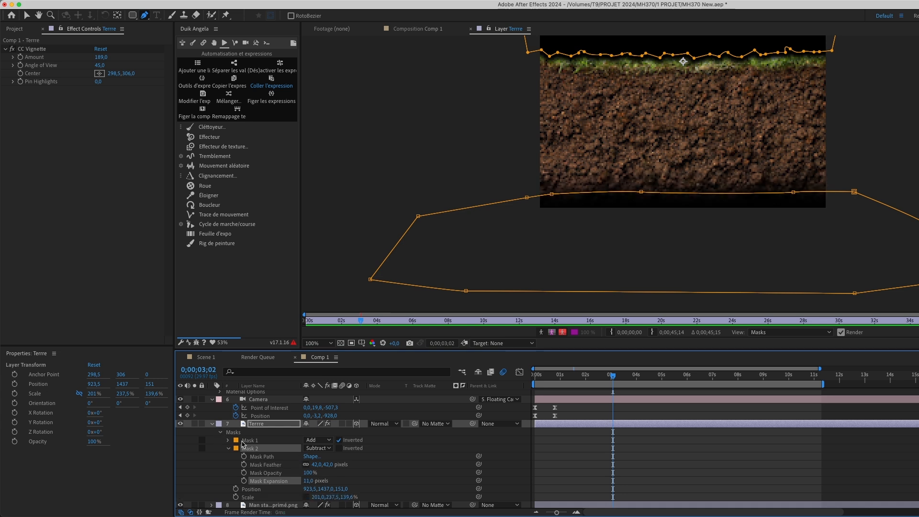
scroll(327, 492, down, 2)
drag(351, 476, 352, 476)
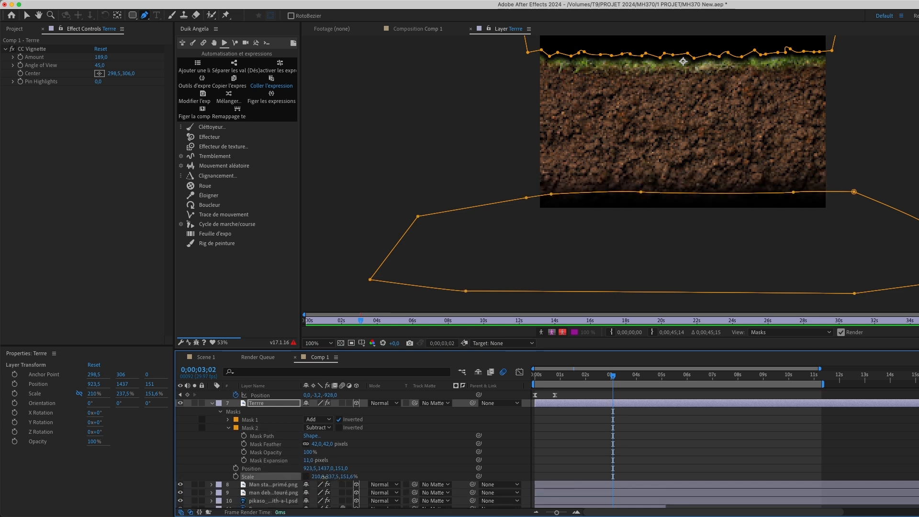
click(222, 358)
click(314, 359)
click(404, 29)
drag(330, 480, 345, 480)
key(comma)
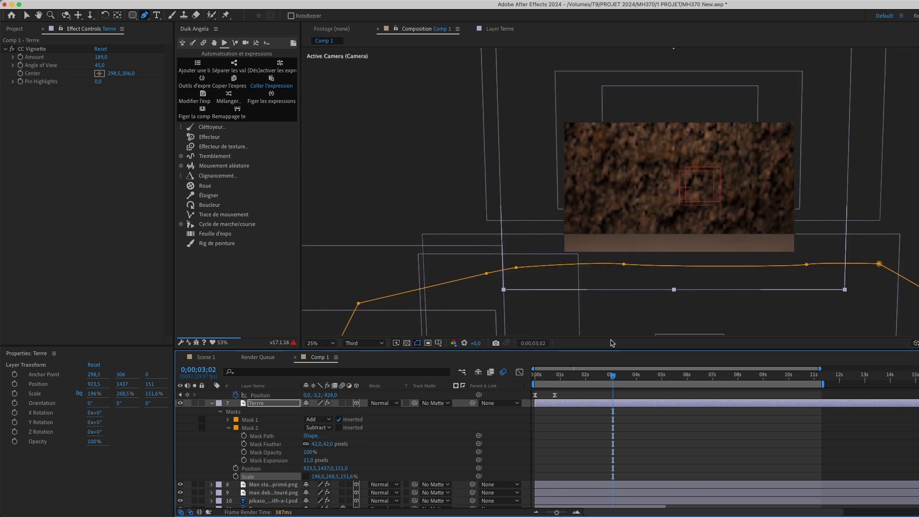
Set the Terrre layer's Z position to 42 and preview the camera move through to the plane title
key(v)
click(869, 245)
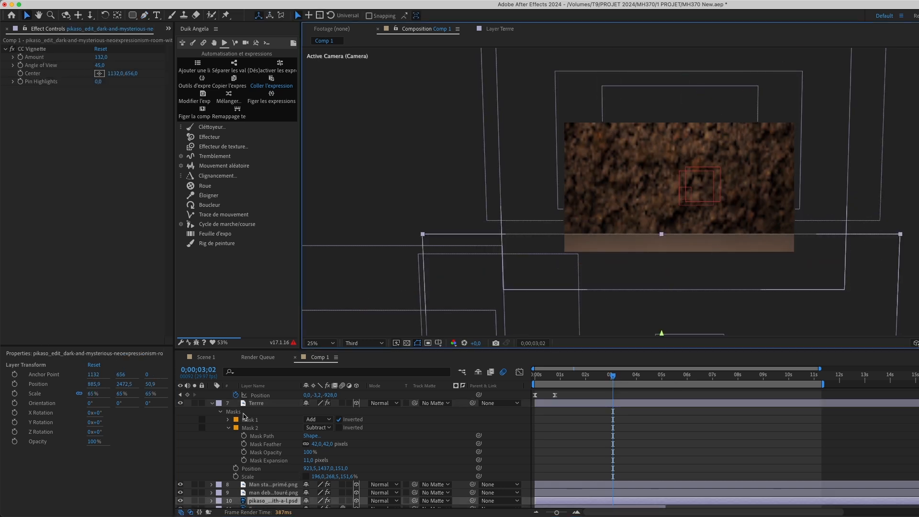
click(257, 403)
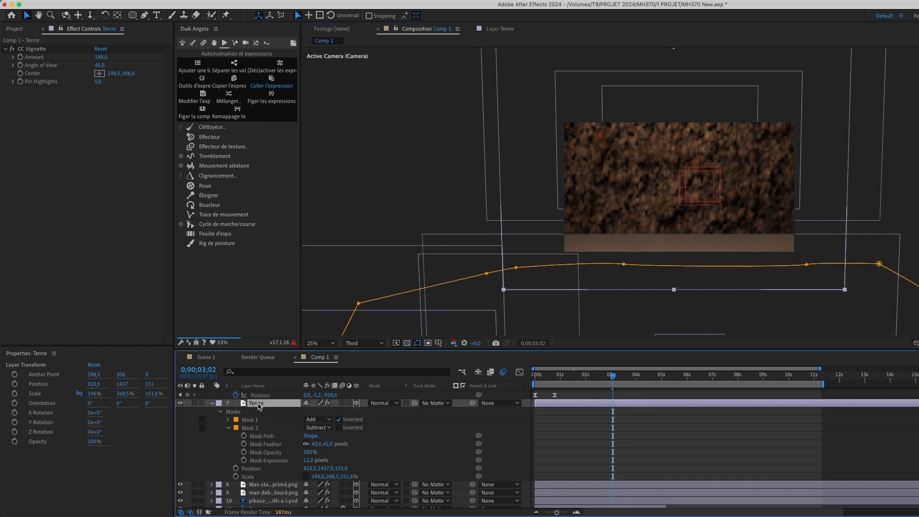
key(p)
key(p)
drag(342, 412, 617, 378)
key(super+z)
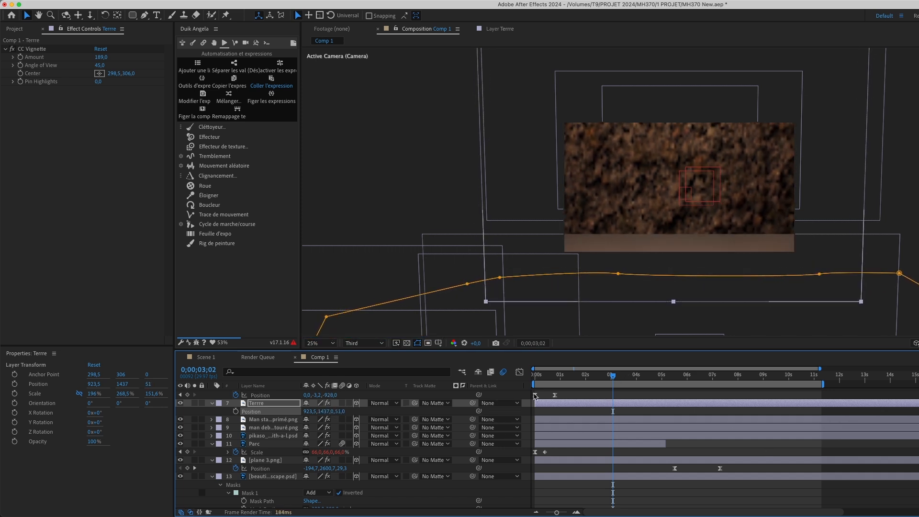
drag(337, 411, 335, 411)
click(617, 379)
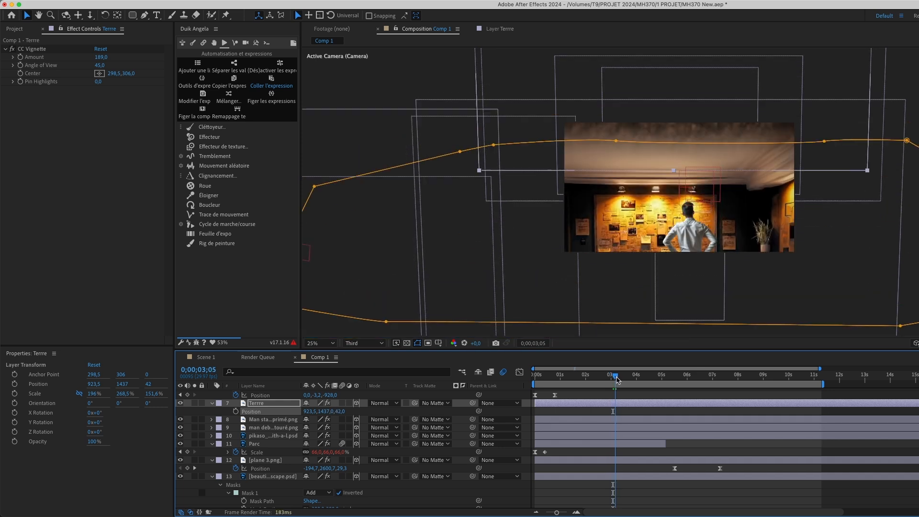
key(space)
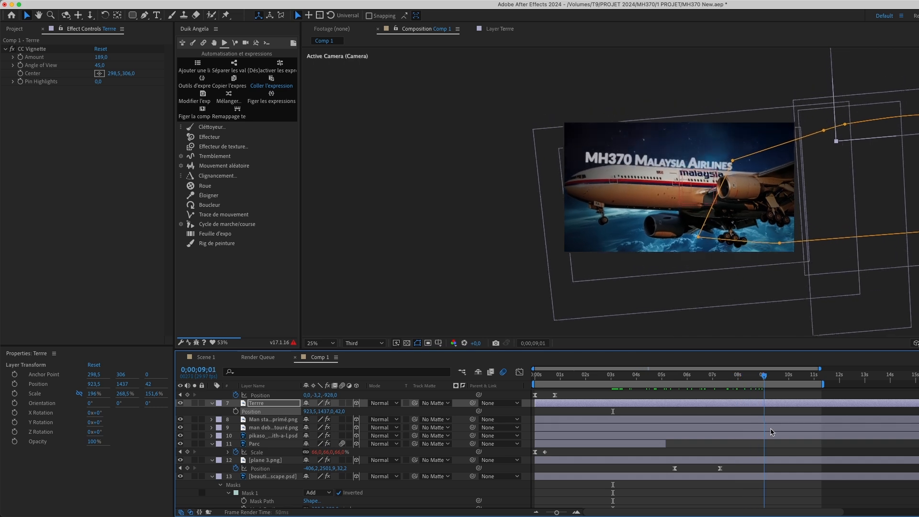
drag(764, 432, 751, 432)
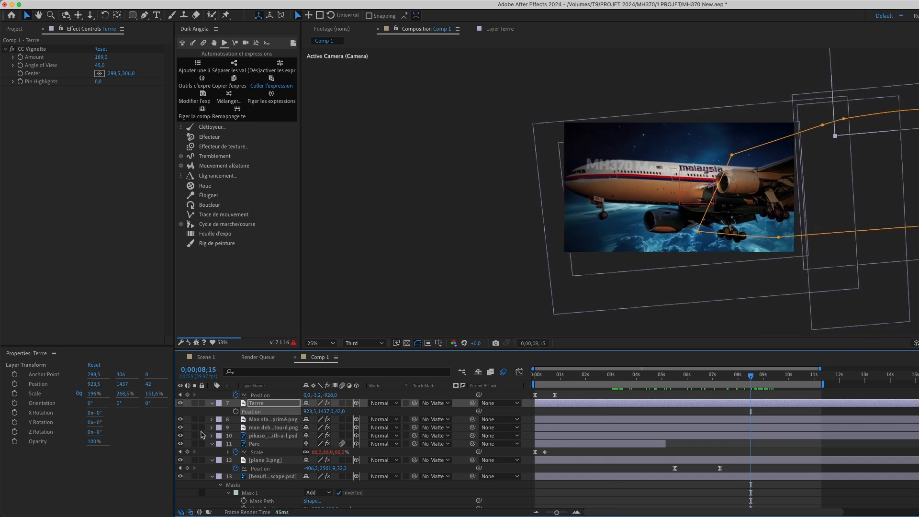
Select the MH370 Malaysia Airlines title layer and retime its position keyframes so the first sits at 7;23
scroll(274, 411, up, 10)
scroll(266, 420, down, 15)
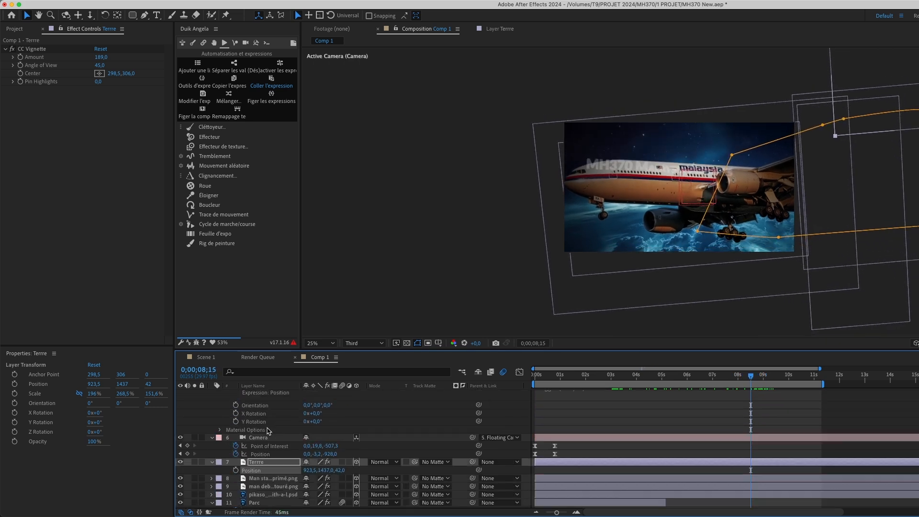
click(283, 484)
drag(682, 485, 793, 487)
drag(750, 376, 741, 379)
click(740, 491)
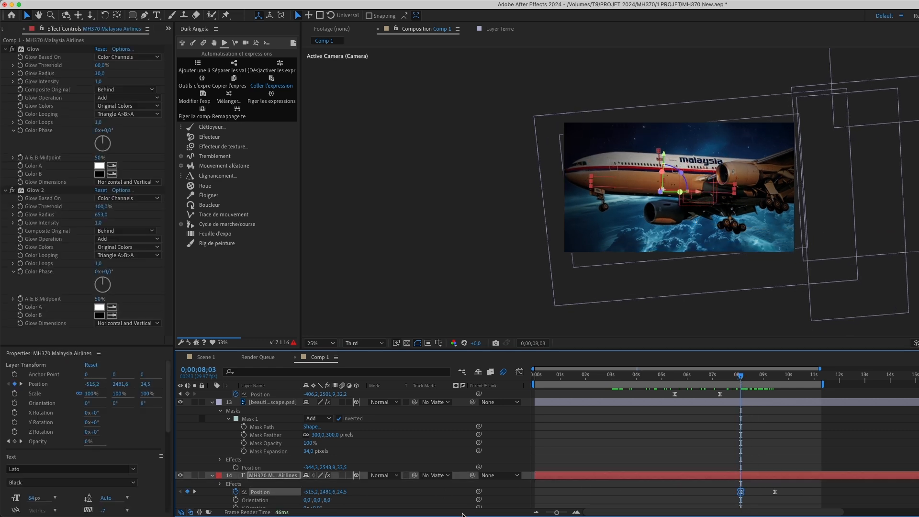
drag(743, 376, 764, 390)
mouse_move(747, 499)
mouse_down()
mouse_move(779, 491)
mouse_move(733, 492)
mouse_move(775, 494)
mouse_move(782, 513)
mouse_up()
right_click(771, 484)
click(764, 483)
Remove the MH370 title's opacity animation, keeping its opacity fixed at 92%
scroll(764, 484, down, 3)
drag(739, 422, 726, 423)
scroll(730, 423, up, 2)
drag(737, 377, 763, 385)
drag(761, 441, 775, 441)
drag(763, 375, 765, 383)
drag(784, 431, 718, 443)
drag(732, 377, 781, 414)
scroll(750, 431, up, 1)
Set the MH370 title's Z position to 33 at its 8;15 and 7;23 keyframes
mouse_move(763, 376)
mouse_down()
mouse_move(774, 376)
mouse_move(732, 378)
mouse_move(751, 381)
mouse_up()
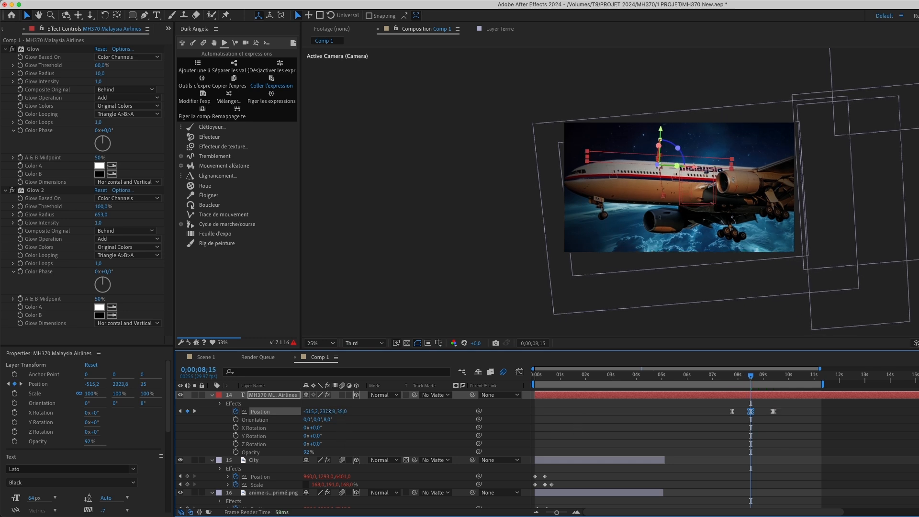
drag(329, 411, 325, 411)
click(732, 411)
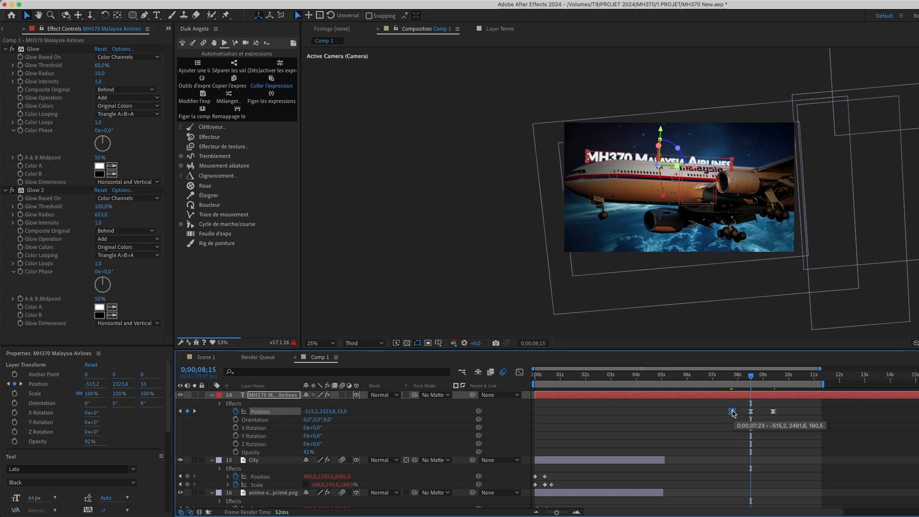
click(733, 376)
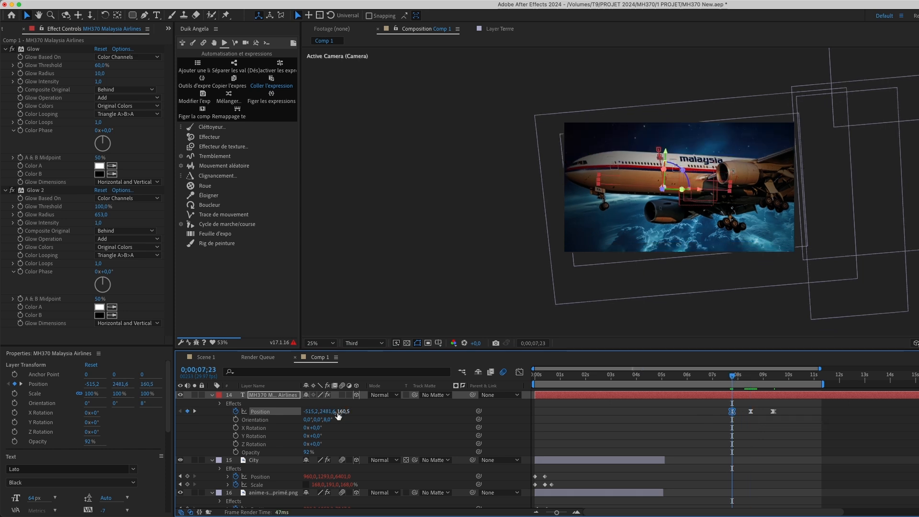
mouse_move(741, 377)
mouse_down()
mouse_move(750, 378)
mouse_move(733, 386)
mouse_up()
key(Return)
click(733, 425)
Delete the MH370 title's position keyframe at 8;15 and the duplicate keyframe beside its last one
click(750, 411)
key(Delete)
mouse_move(766, 376)
mouse_down()
mouse_move(774, 377)
mouse_move(763, 377)
mouse_up()
drag(775, 412, 777, 412)
key(Delete)
Set the MH370 title's Z position to 33 at the 9;10 keyframe and scrub back to check its rise
mouse_move(765, 376)
mouse_down()
mouse_move(783, 379)
mouse_move(724, 385)
mouse_move(771, 378)
mouse_up()
click(772, 412)
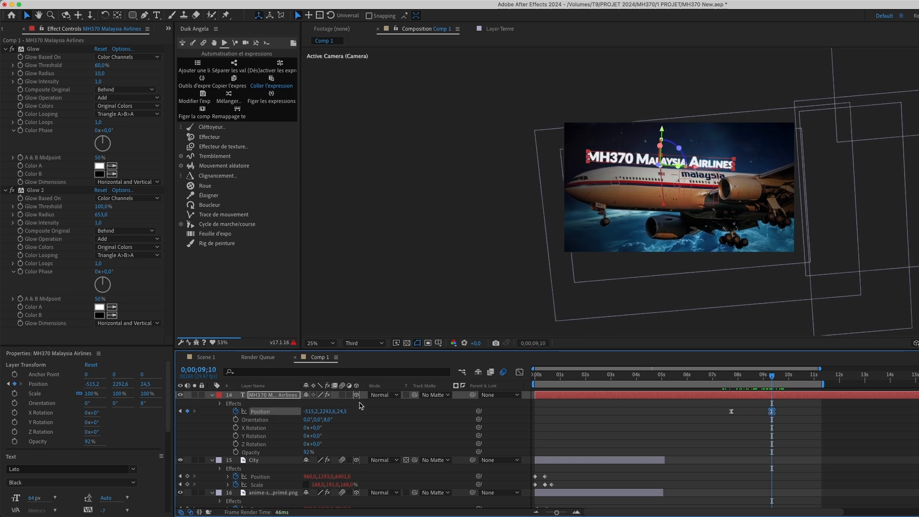
text(33)
key(Return)
mouse_move(774, 377)
mouse_down()
mouse_move(746, 372)
mouse_move(765, 370)
mouse_up()
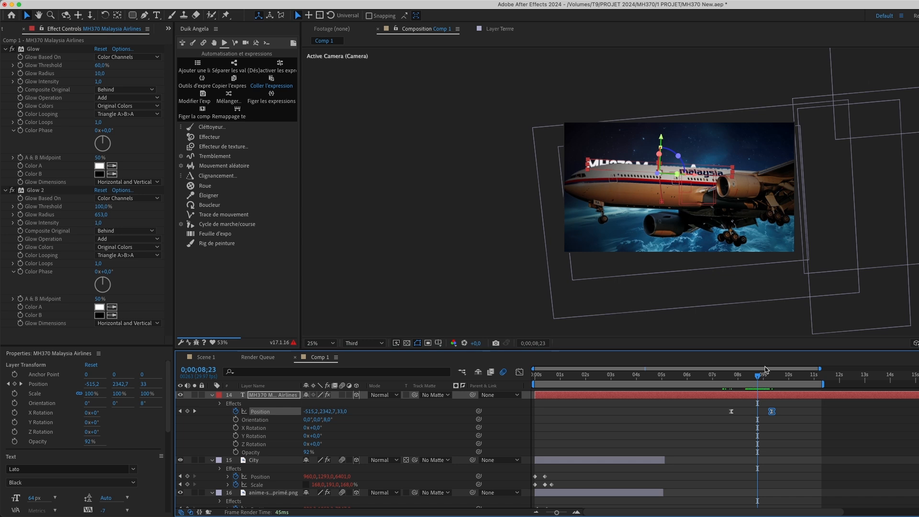
click(723, 454)
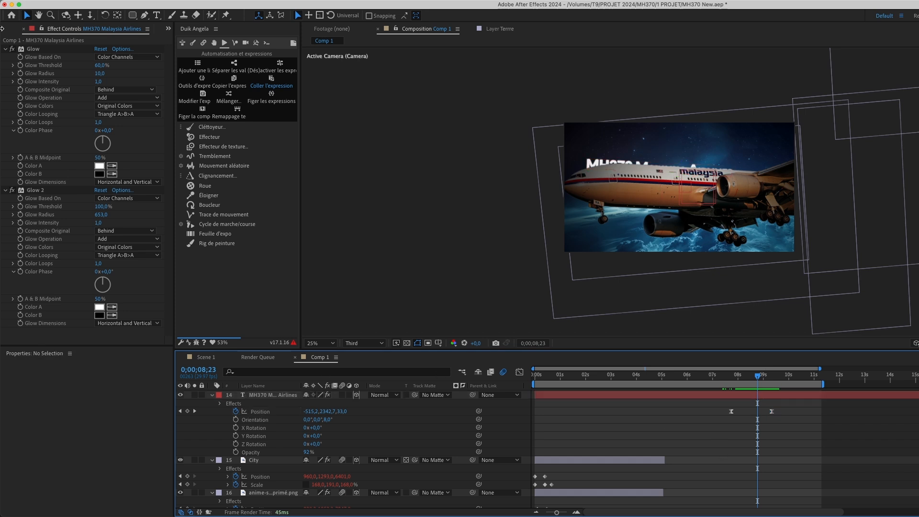
Show the project files and collapse the properties of all layers in Comp 1
click(3, 28)
scroll(304, 432, up, 10)
key(super+a)
key(u)
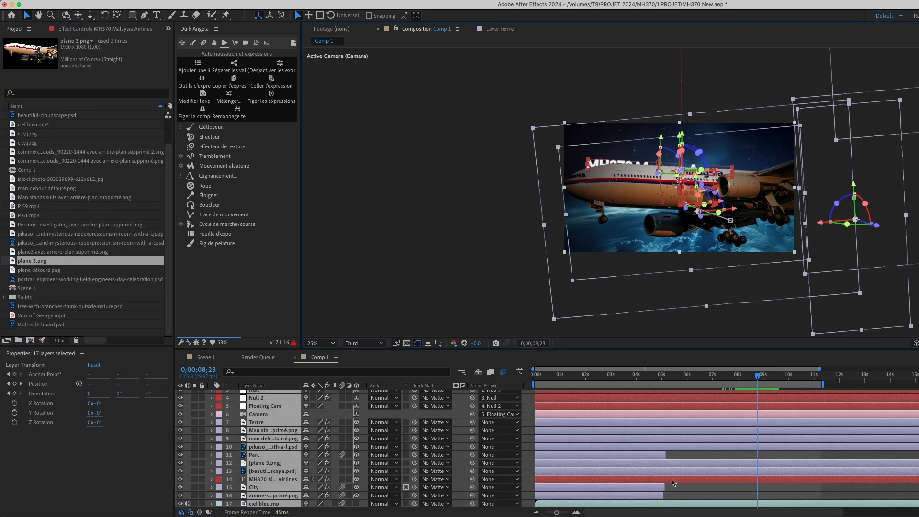
key(super+shift+a)
Place P 59.mp4 between the Camera and Terrre layers, with Screen blending and 50% opacity
scroll(262, 412, up, 2)
drag(50, 206, 277, 438)
click(377, 446)
click(390, 127)
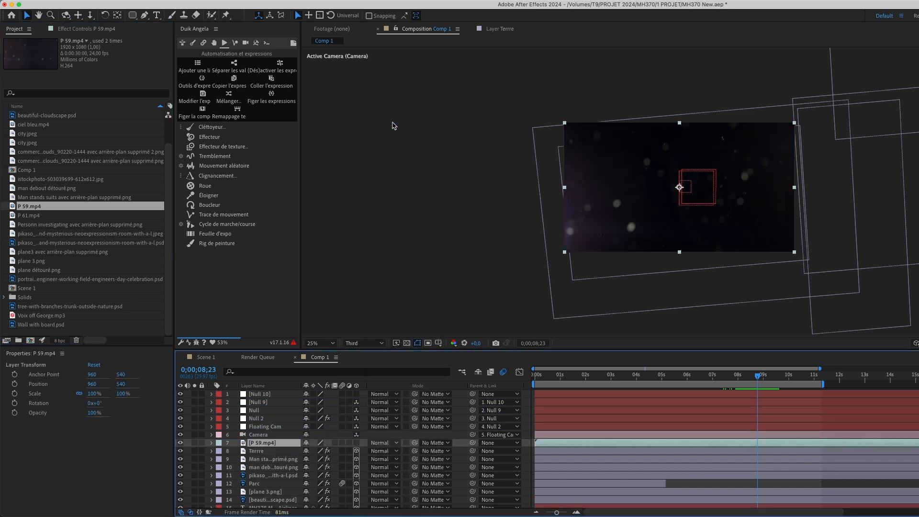
click(381, 443)
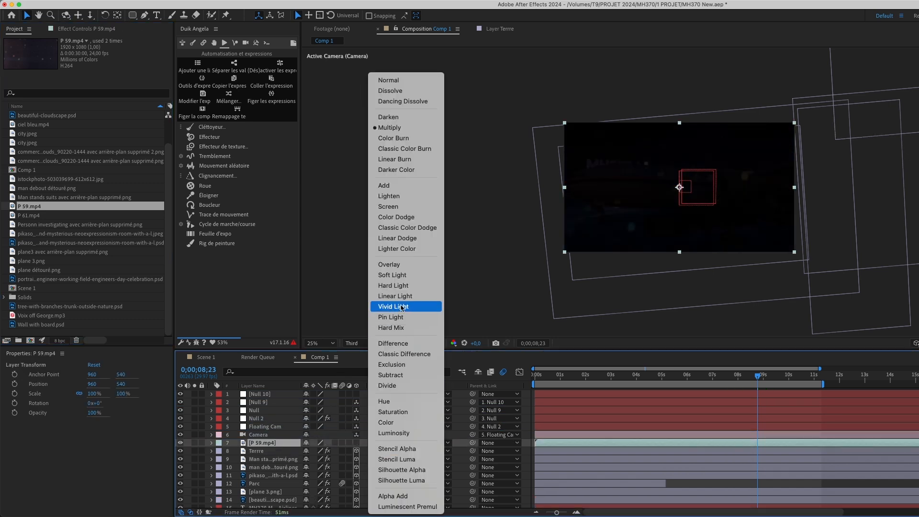
click(406, 208)
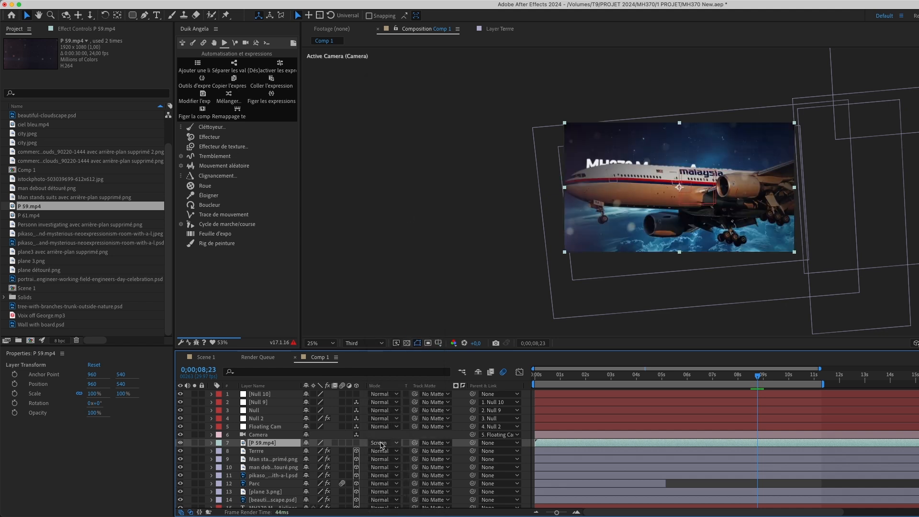
key(t)
click(312, 451)
text(50)
key(Return)
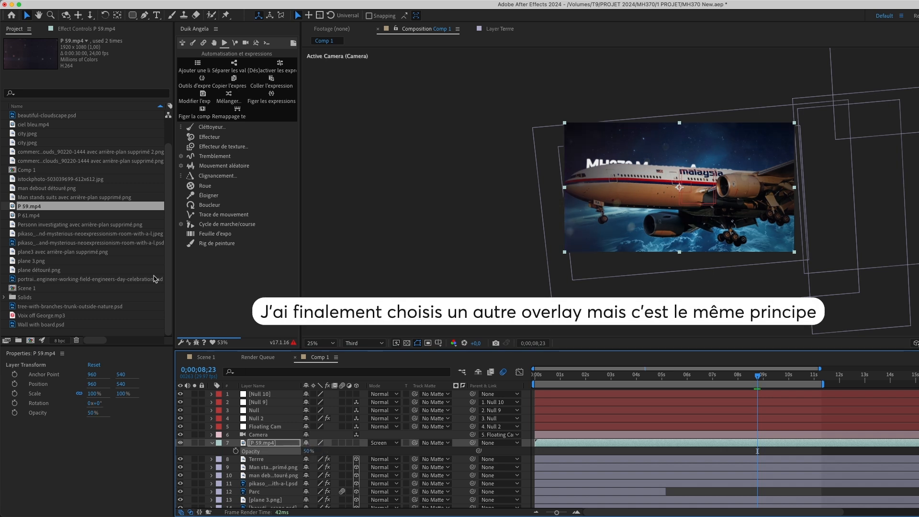
Add a second P 59.mp4 copy above the first, with Soft Light blending and 50% opacity
click(40, 216)
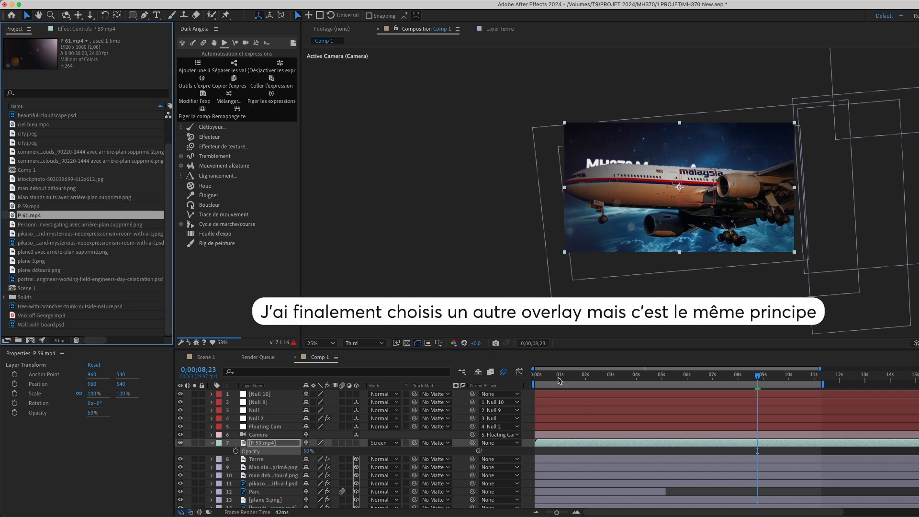
click(540, 375)
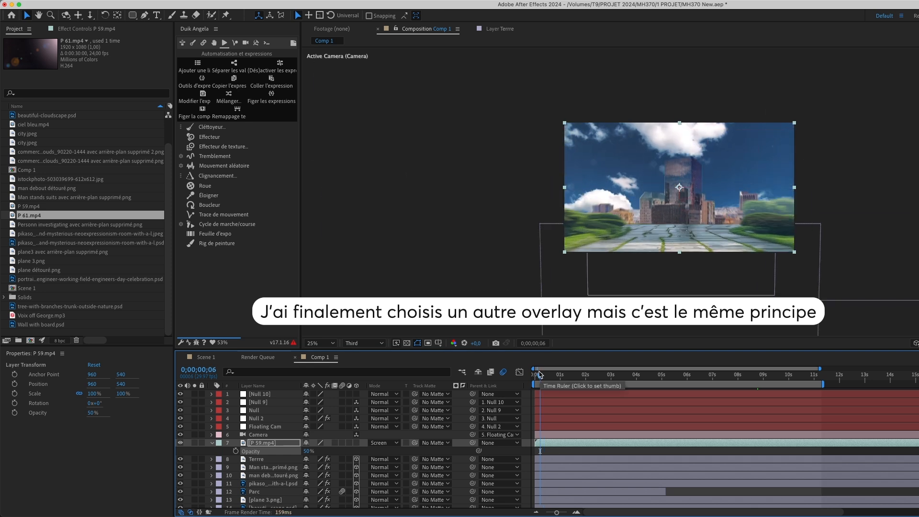
drag(30, 206, 273, 442)
click(390, 444)
click(410, 277)
key(t)
click(311, 451)
text(50)
key(Return)
Apply the Color Balance (HLS) effect to the City layer and set its Saturation to -99
drag(539, 376, 584, 392)
scroll(261, 459, down, 3)
click(258, 488)
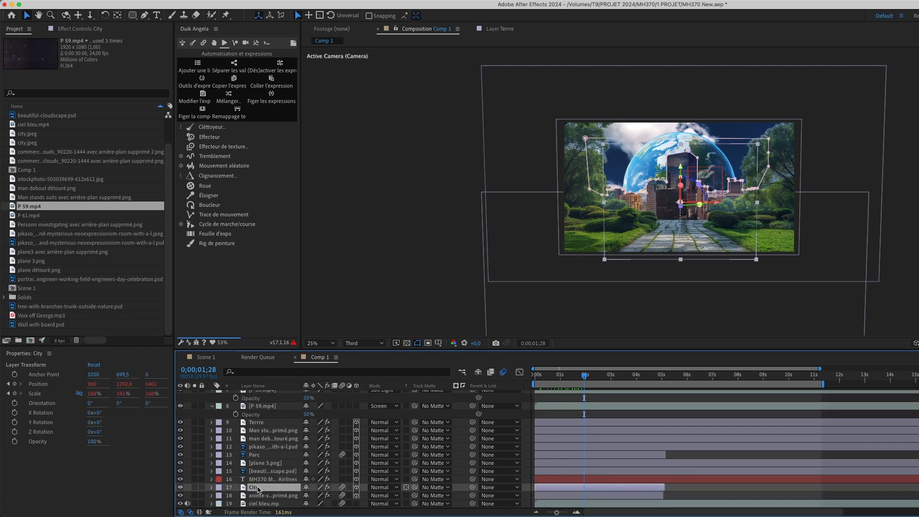
key(ctrl+space)
text(hls)
key(Down)
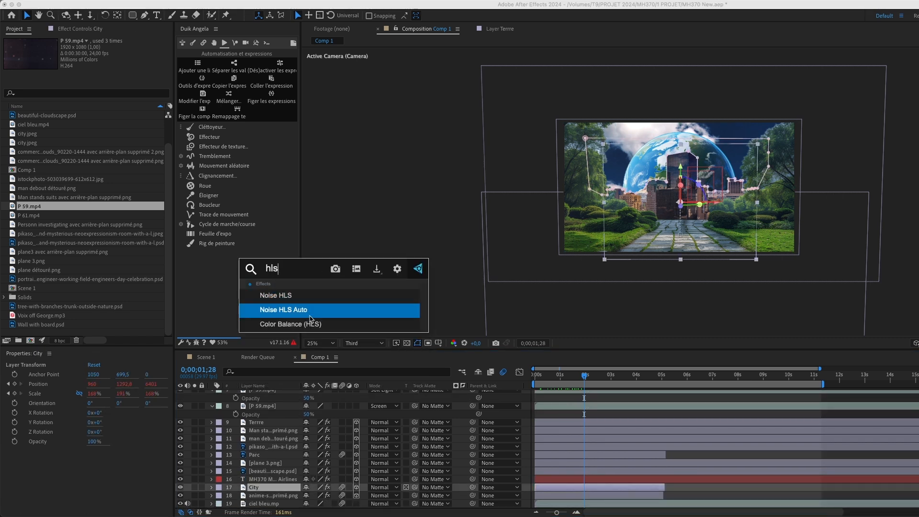
key(Down)
key(Return)
drag(98, 340, 73, 331)
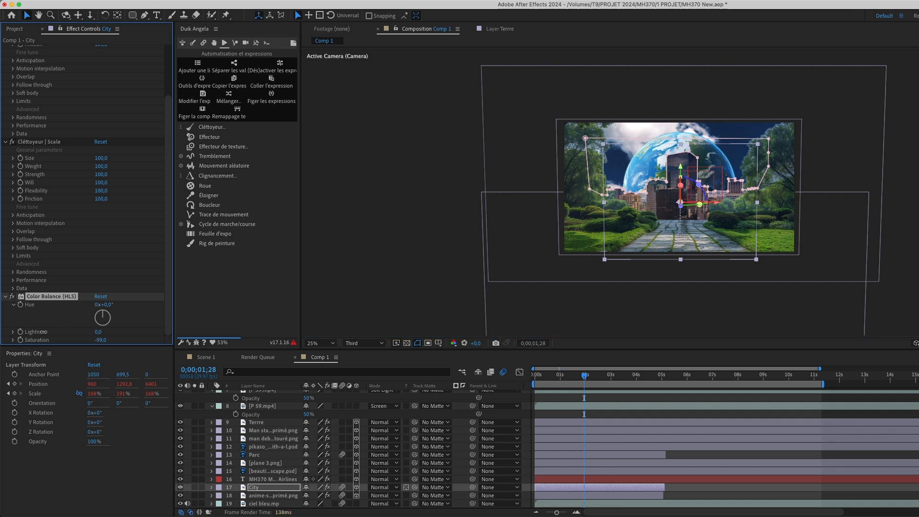
click(104, 460)
Create an adjustment layer in Comp 1 and place it between the Camera and the upper P 59.mp4 layer
drag(584, 375, 562, 425)
scroll(526, 421, up, 5)
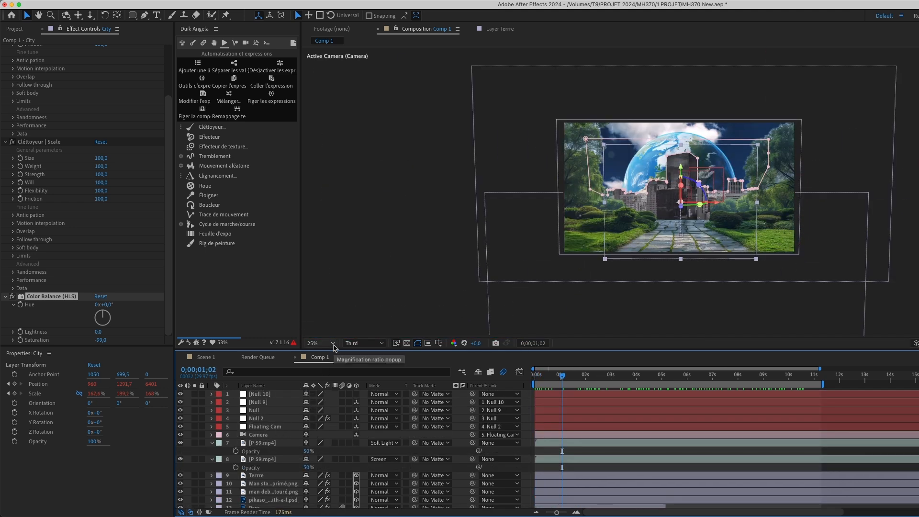
key(alt+super+y)
drag(262, 506, 266, 442)
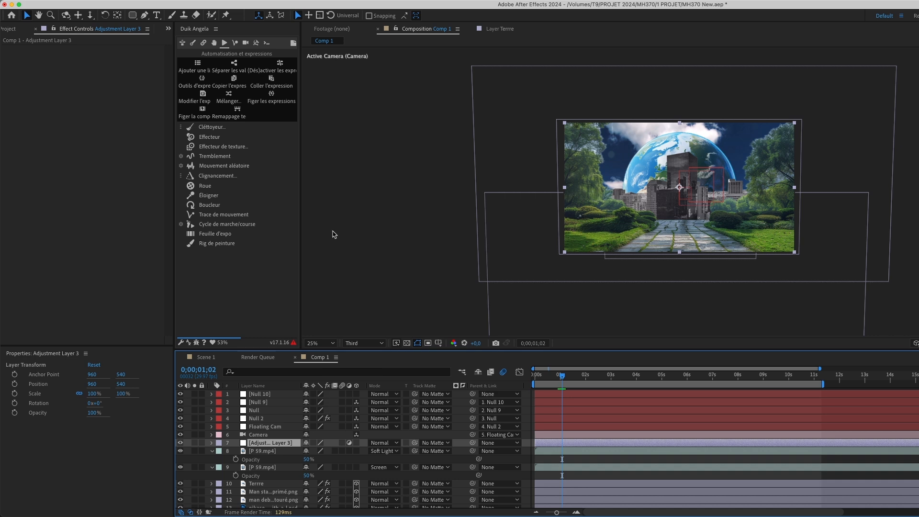
Apply the Add Grain effect to the adjustment layer with the Kodak Vision 200T preset
key(ctrl+space)
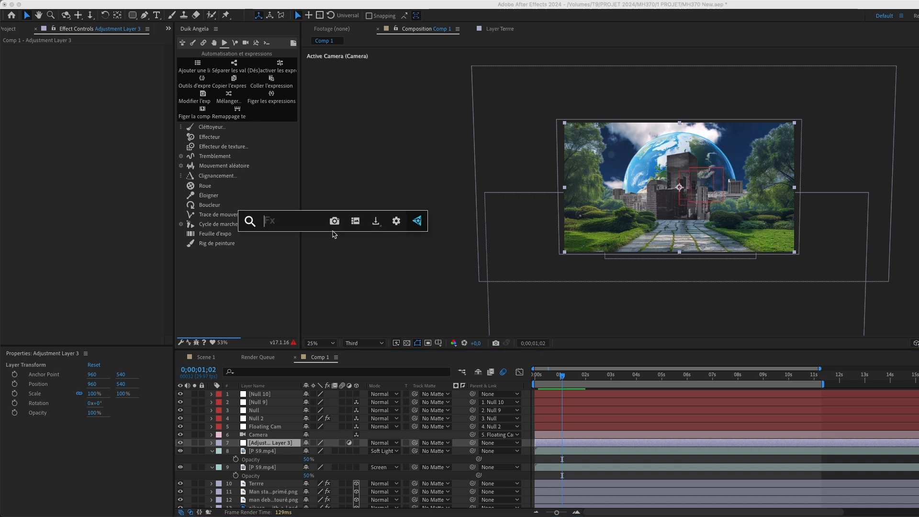
text(add grain)
key(Return)
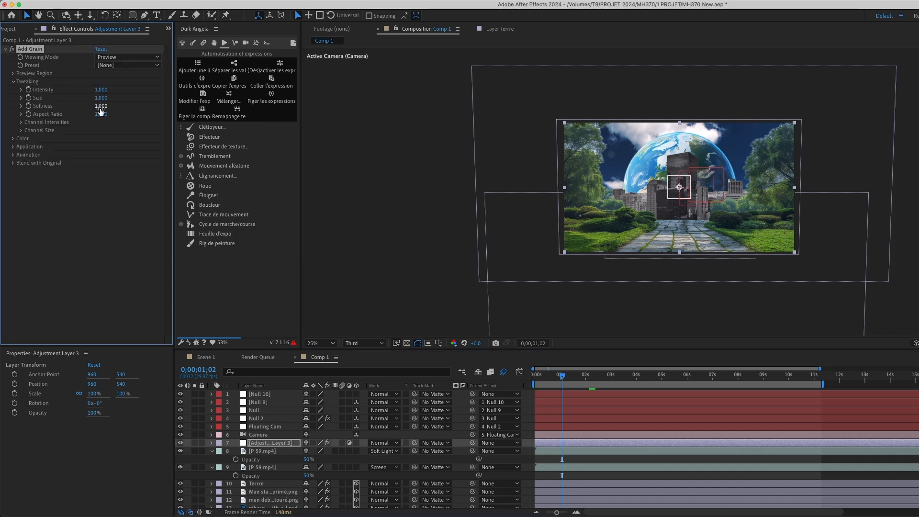
click(114, 66)
click(44, 203)
click(113, 66)
click(119, 123)
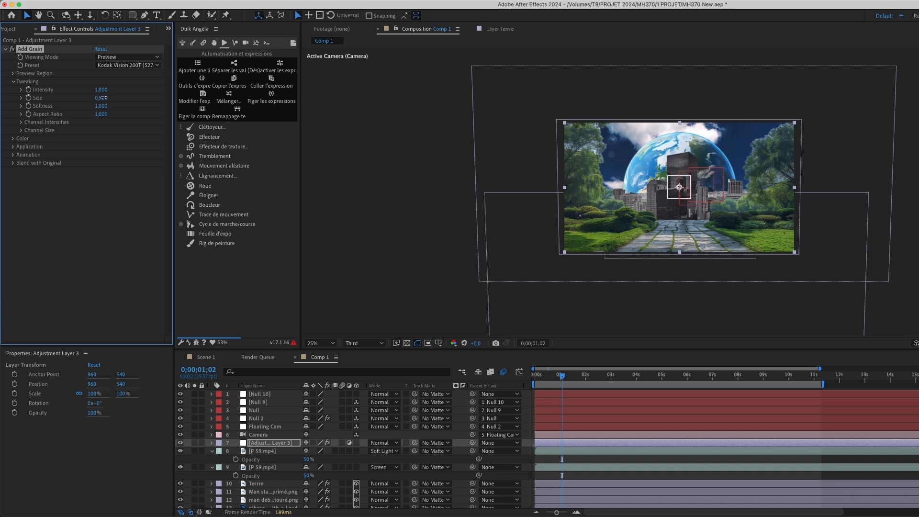
View the first frame at Full resolution in an enlarged viewer at 50% magnification
click(445, 263)
click(363, 343)
click(357, 366)
click(532, 375)
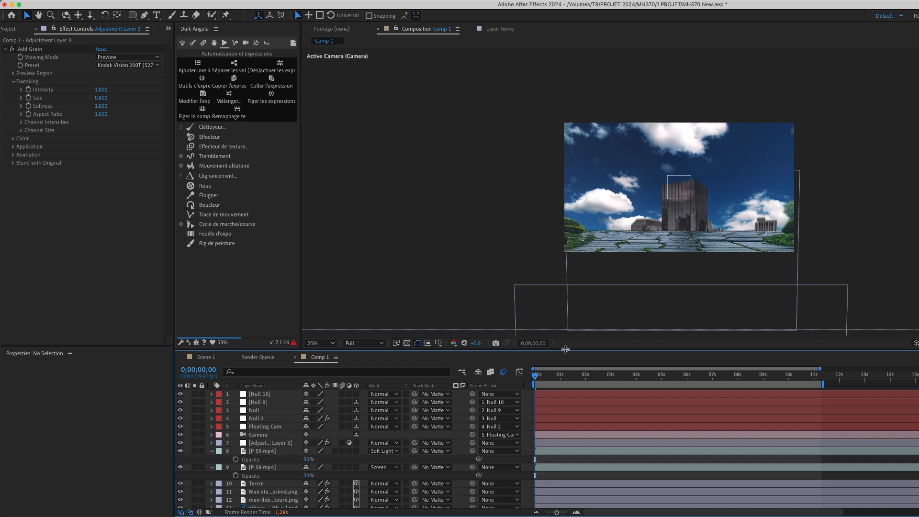
drag(565, 349, 566, 410)
scroll(600, 335, up, 1)
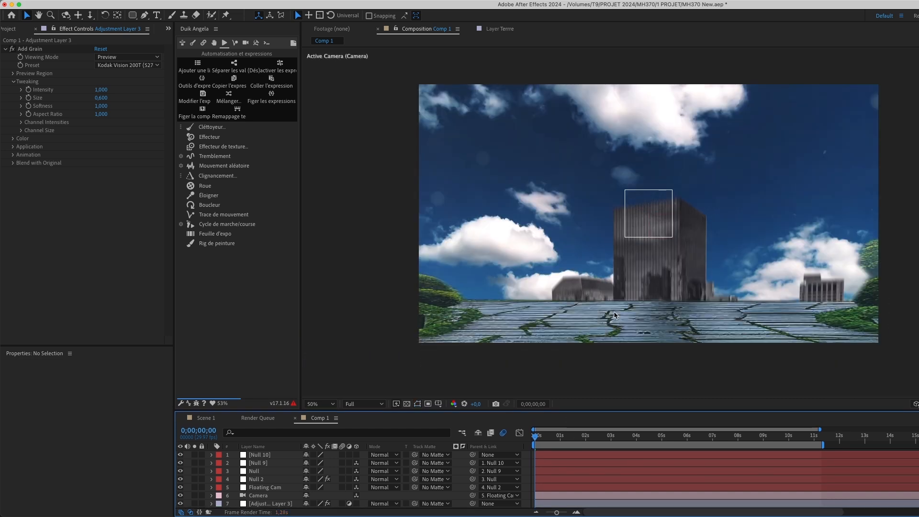
Turn on motion blur for all layers in Comp 1
drag(605, 410, 617, 323)
key(super+a)
click(341, 384)
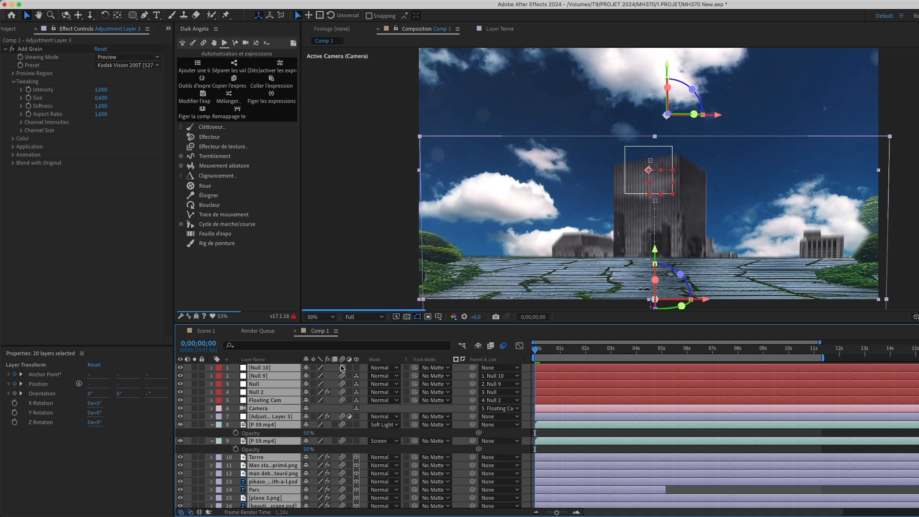
click(364, 316)
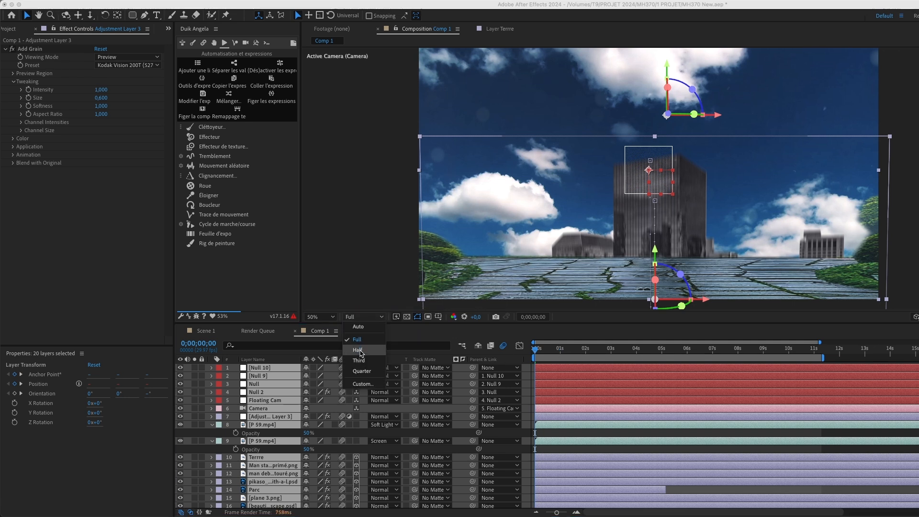
click(361, 351)
click(702, 433)
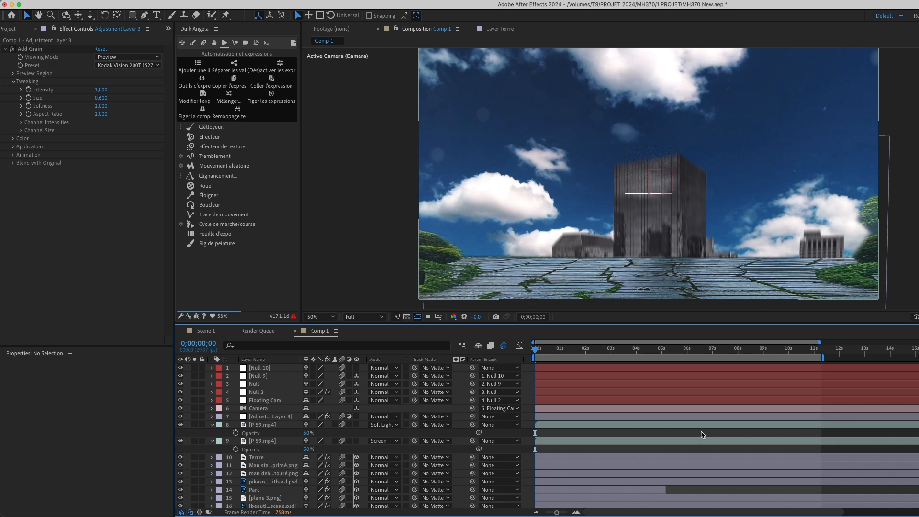
Reveal the keyframed properties of the five null layers and extend the work area's end to about 16 seconds
click(662, 401)
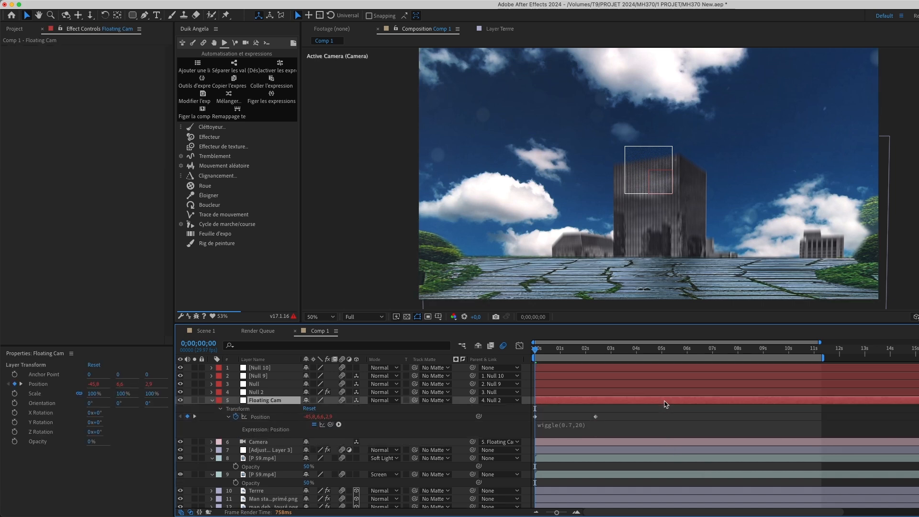
shift+click(651, 370)
key(u)
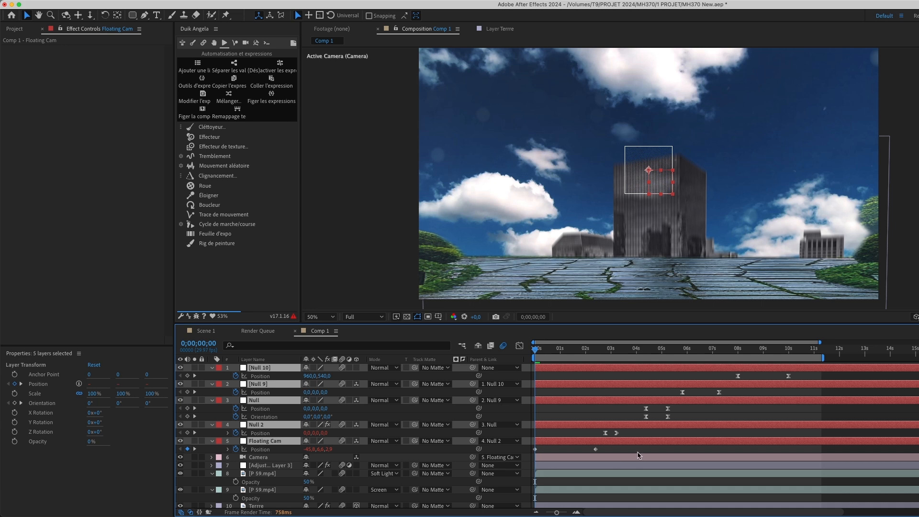
click(592, 378)
drag(827, 356, 917, 357)
mouse_move(819, 342)
mouse_down()
mouse_move(878, 342)
mouse_move(851, 357)
mouse_move(883, 355)
mouse_up()
Set the preview resolution to Quarter and turn off motion blur on all layers
drag(588, 352, 596, 352)
click(360, 316)
click(368, 372)
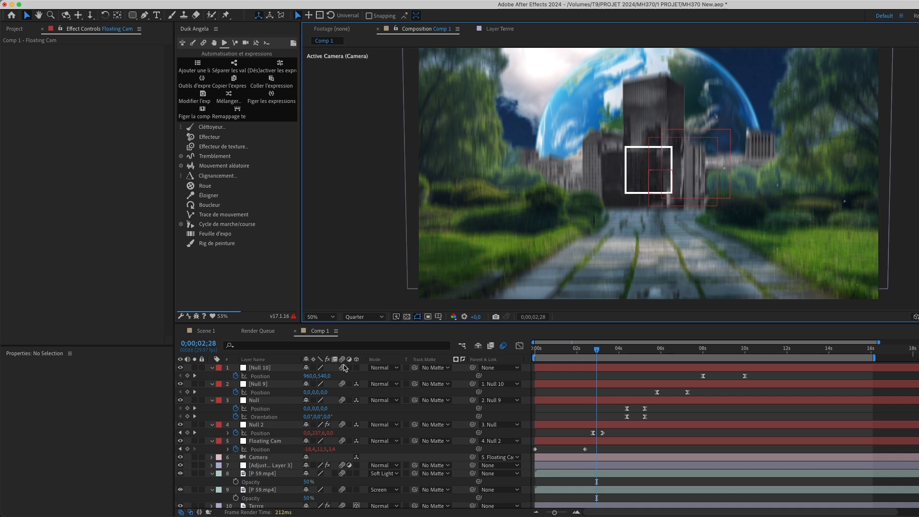
key(super+a)
click(639, 390)
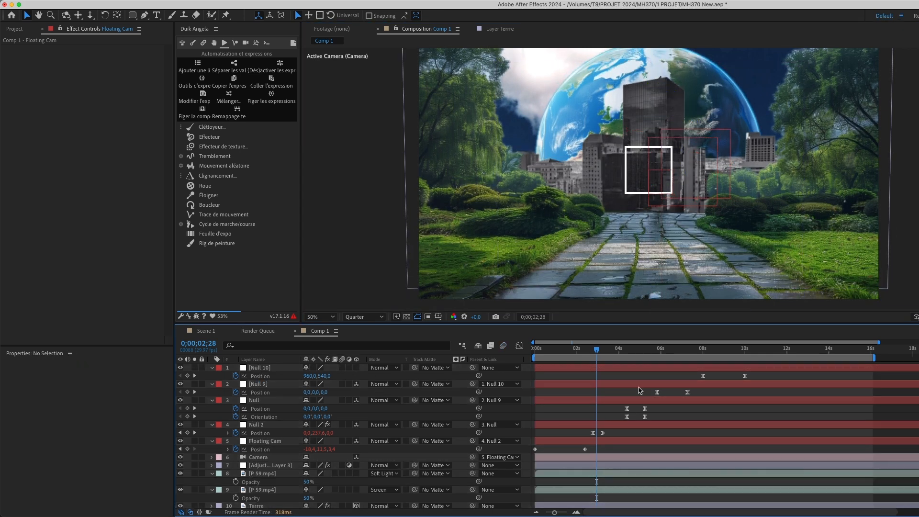
Set Add Grain's viewing mode to Final Output and hide the adjustment layer together with both P 59.mp4 layers
click(268, 465)
click(127, 57)
click(122, 88)
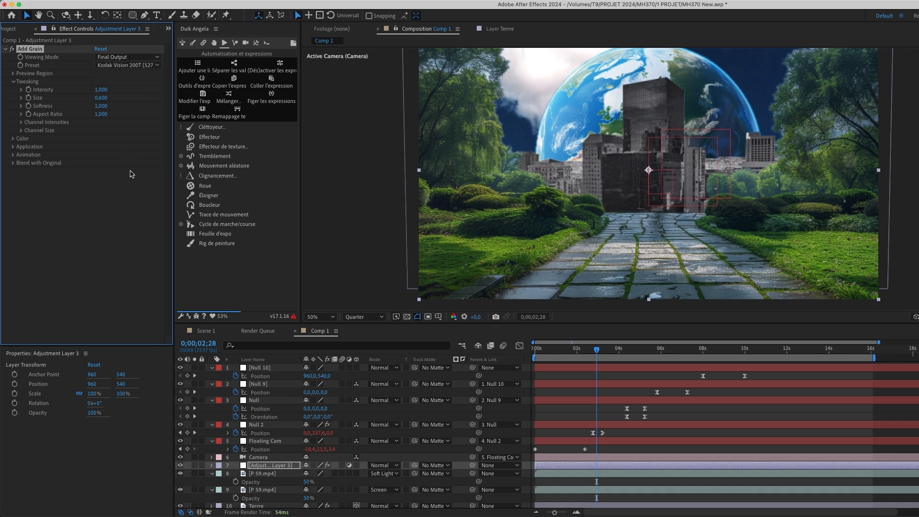
drag(181, 465, 179, 489)
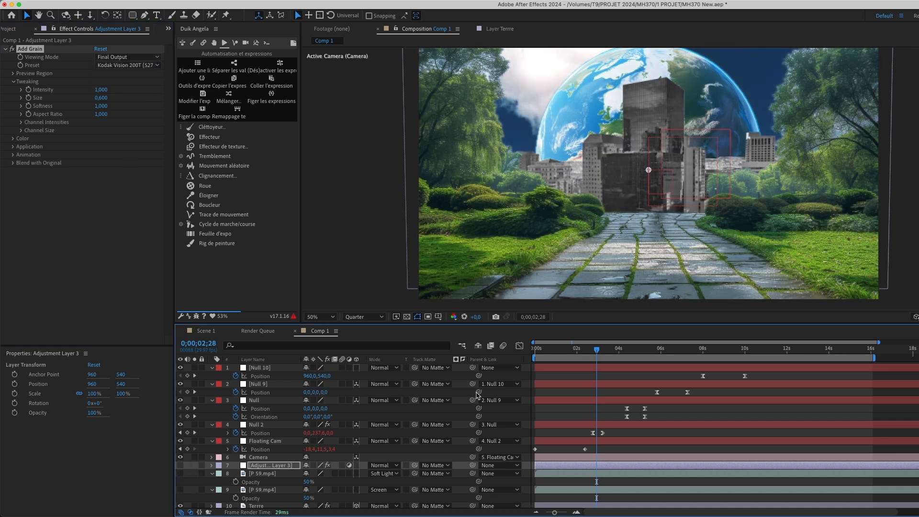
Delay the Null layer's end keyframes and all Null 9 and Null 10 position keyframes by about one second
drag(603, 349, 678, 393)
click(529, 351)
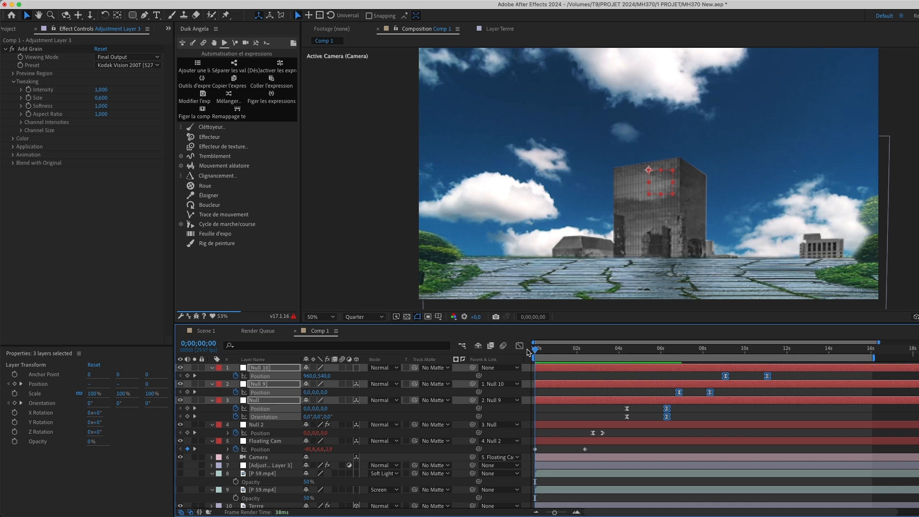
click(562, 374)
Shift both position keyframes of the MH370 Malaysia Airlines title later, so the first sits at about 9 seconds
drag(537, 347, 725, 362)
scroll(708, 421, down, 5)
click(705, 480)
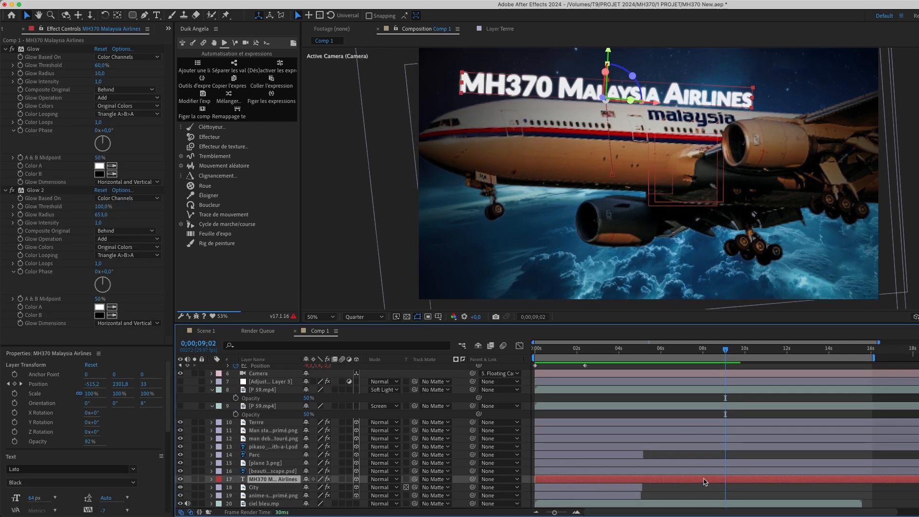
key(p)
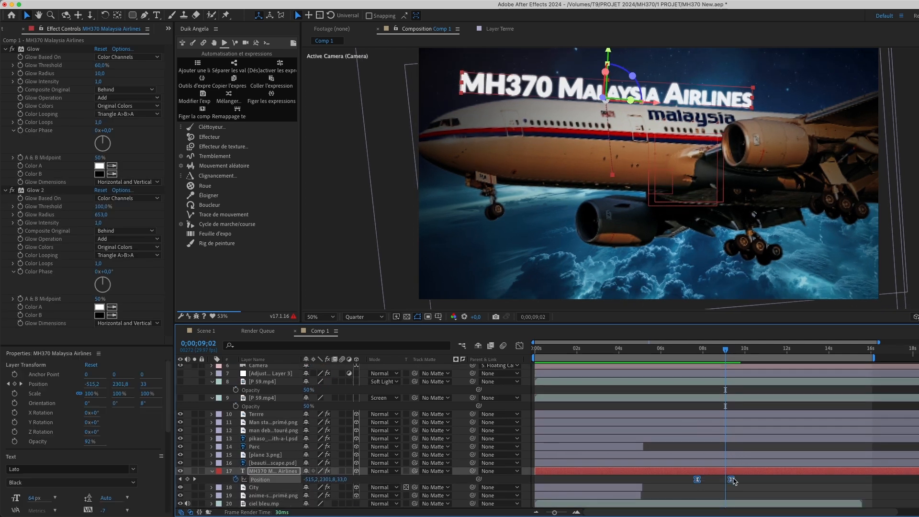
drag(732, 479, 760, 479)
Set the MH370 Malaysia Airlines title's font size to 42 px at 13;10 and check its Glow 2 effect
drag(725, 349, 814, 392)
key(super+t)
drag(33, 497, 21, 496)
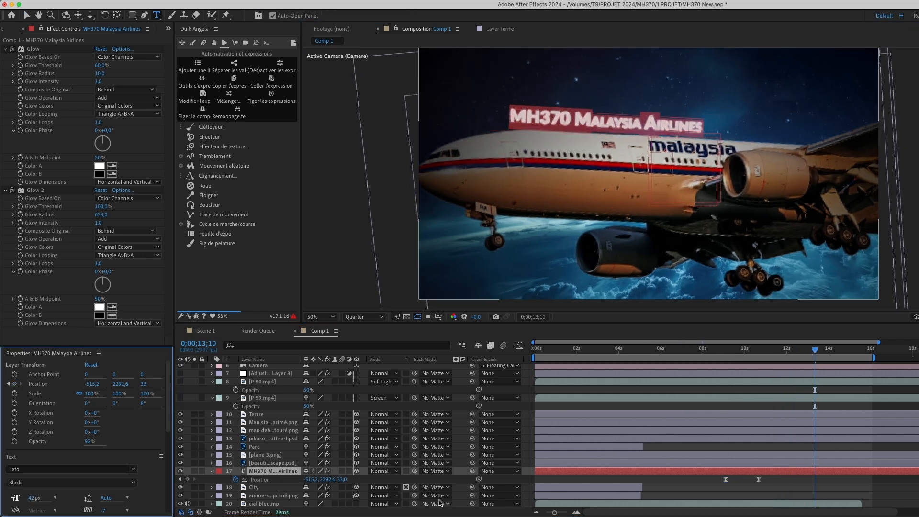
click(768, 480)
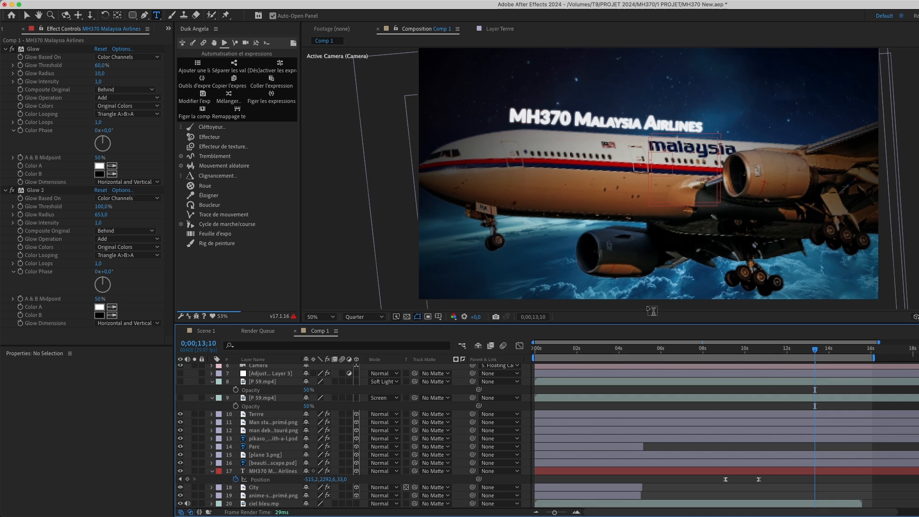
click(22, 192)
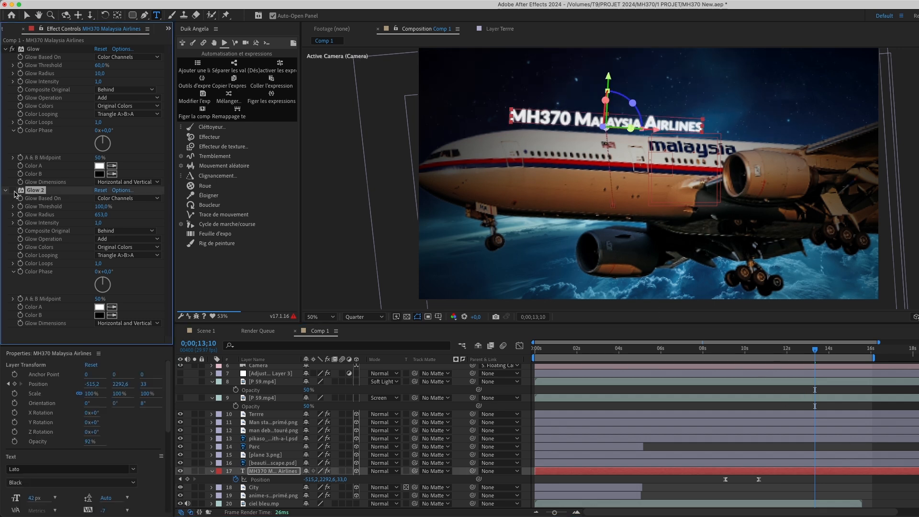
click(685, 476)
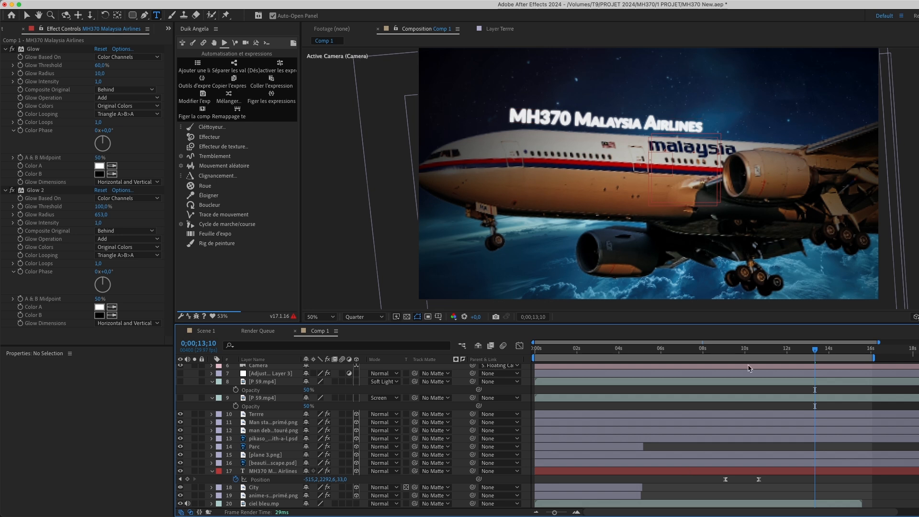
Make the Screen-blended P 59.mp4 layer visible again and scrub through the animation
drag(814, 350, 532, 388)
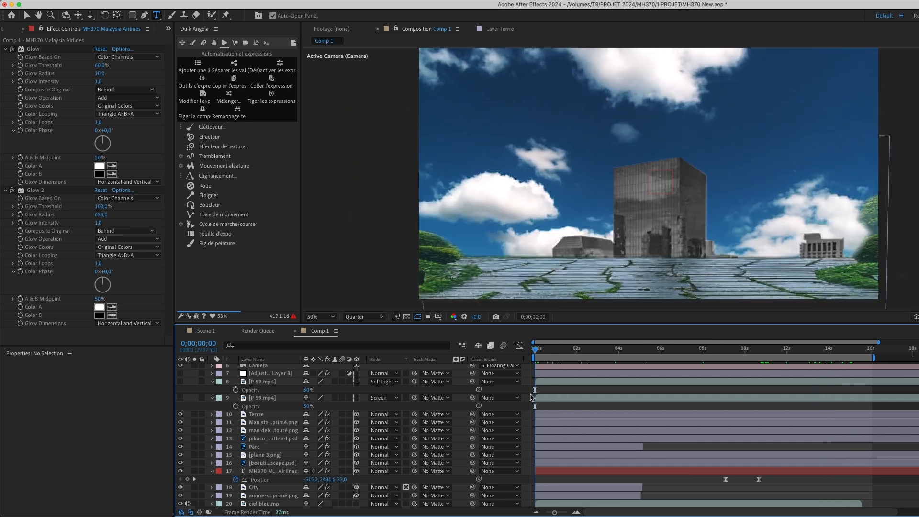
scroll(248, 468, up, 5)
click(180, 489)
drag(578, 351, 749, 449)
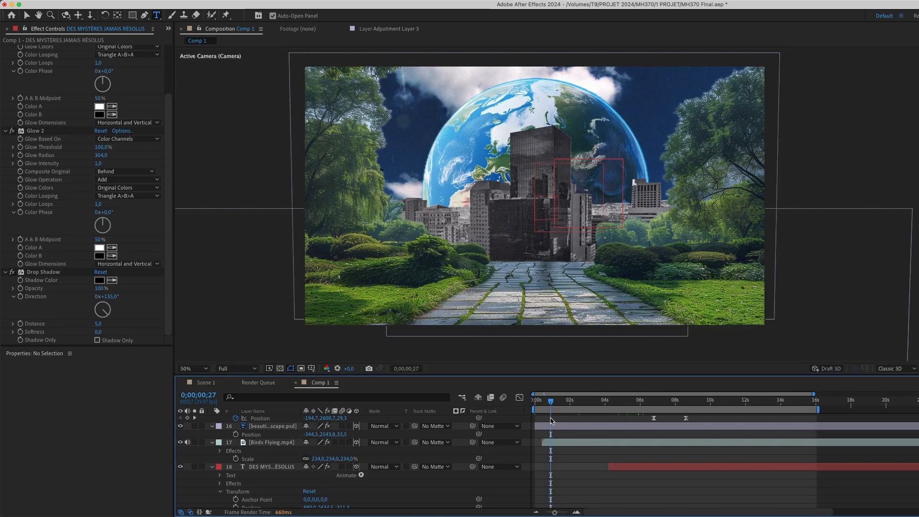
Preview the Birds Flying.mp4 layer from the start and examine its effects and those of beautiful-cloudscape.psd
click(261, 442)
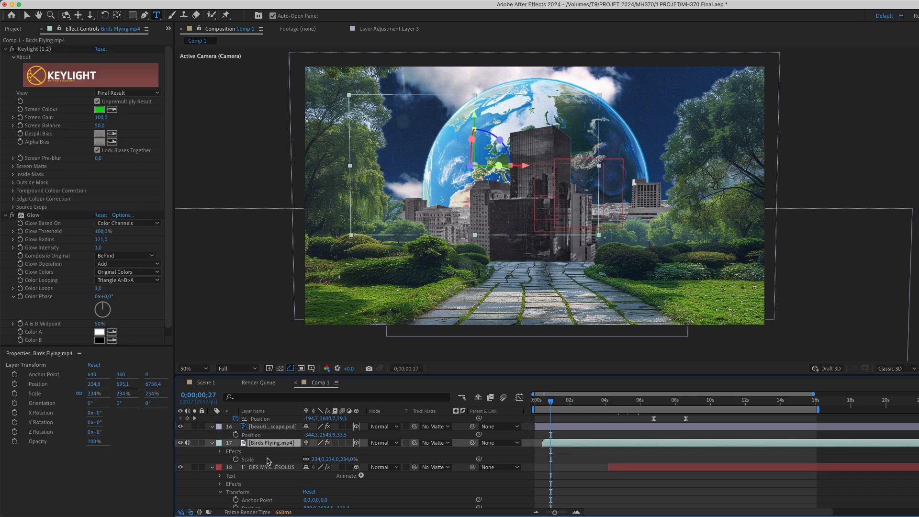
drag(548, 396, 534, 397)
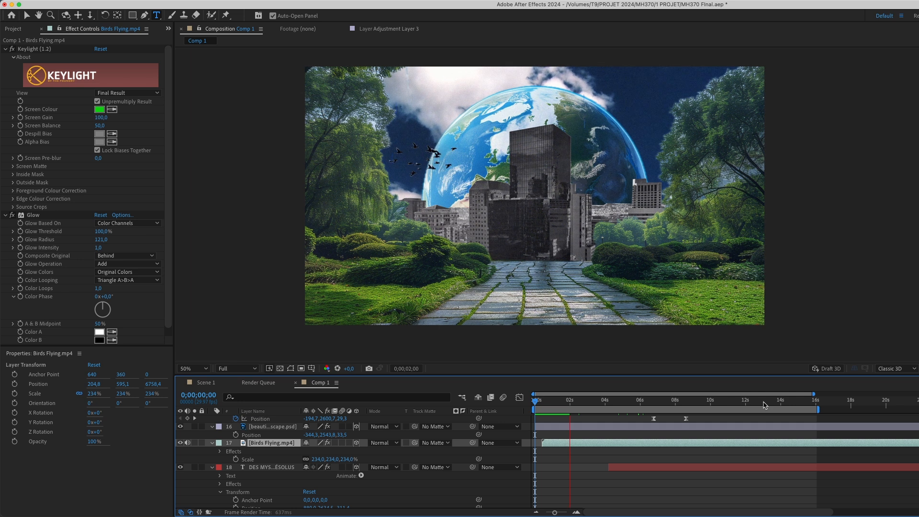
click(259, 427)
click(622, 475)
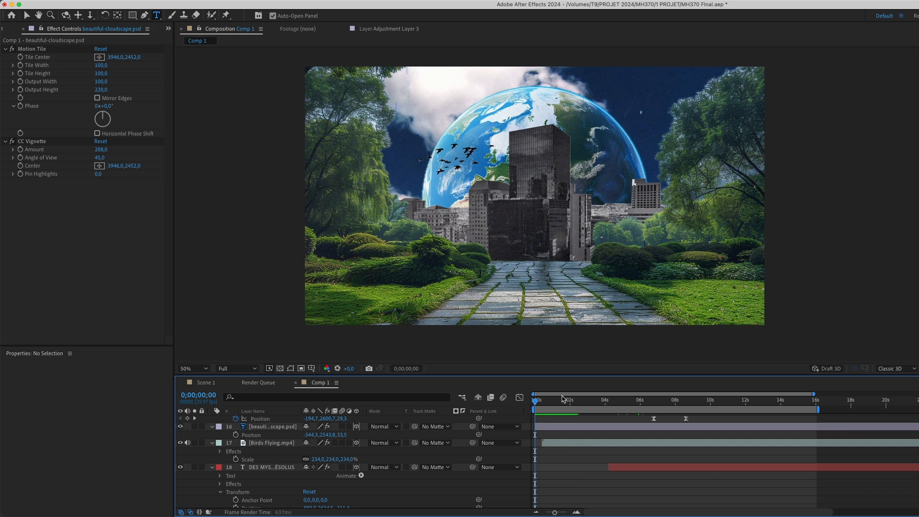
Set the work area's start to about 4 seconds and scrub to the DES MYSTÈRES JAMAIS RÉSOLUS title's entrance at 4;13
scroll(562, 398, right, 1)
click(558, 399)
scroll(548, 400, left, 1)
drag(563, 400, 648, 398)
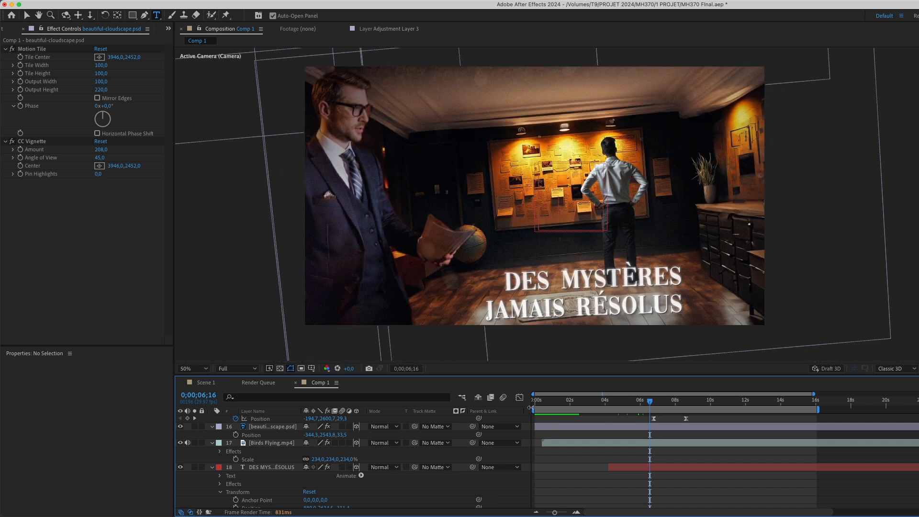
drag(533, 409, 603, 418)
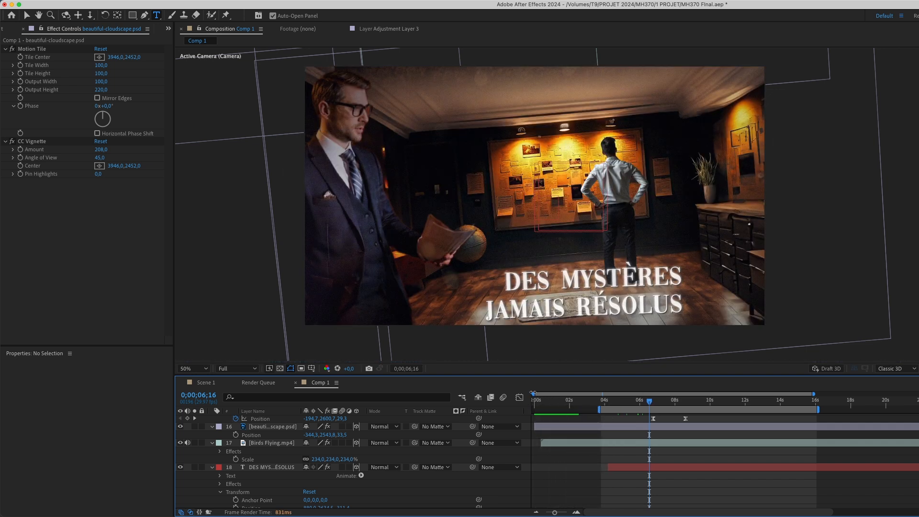
drag(532, 393, 560, 394)
click(574, 400)
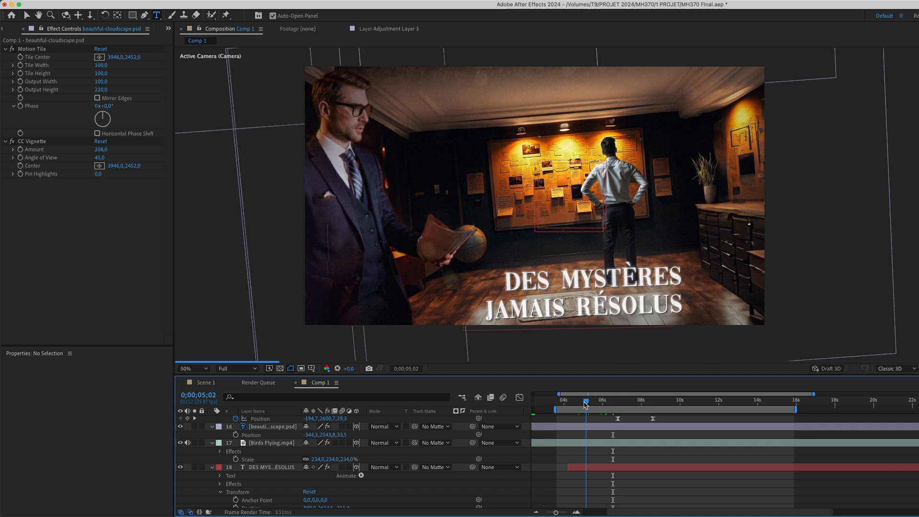
drag(574, 402, 572, 402)
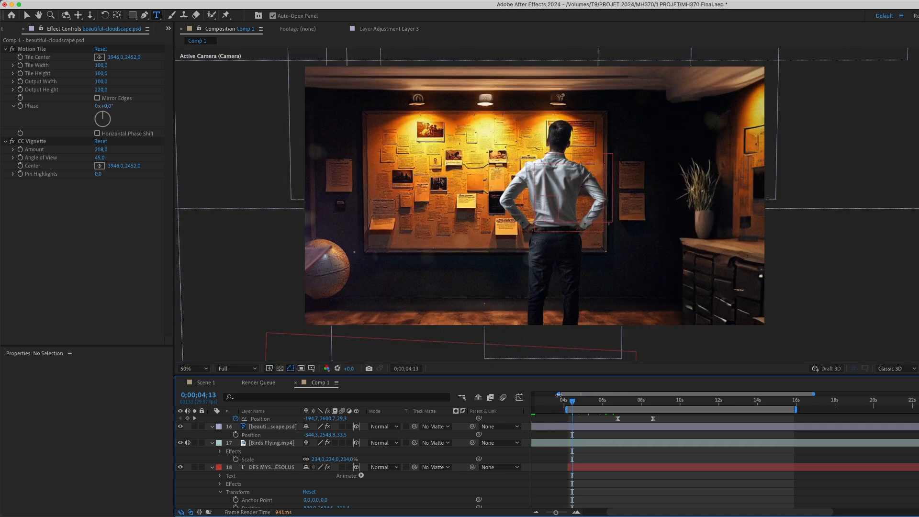
Scrub through the DES MYSTÈRES JAMAIS RÉSOLUS title's entrance to 5;25 and save the project
drag(566, 403, 578, 406)
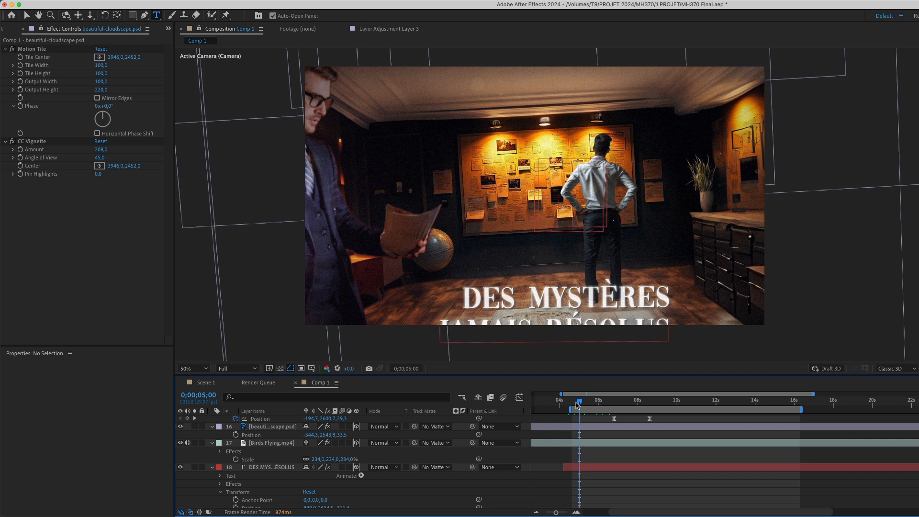
drag(586, 403, 596, 402)
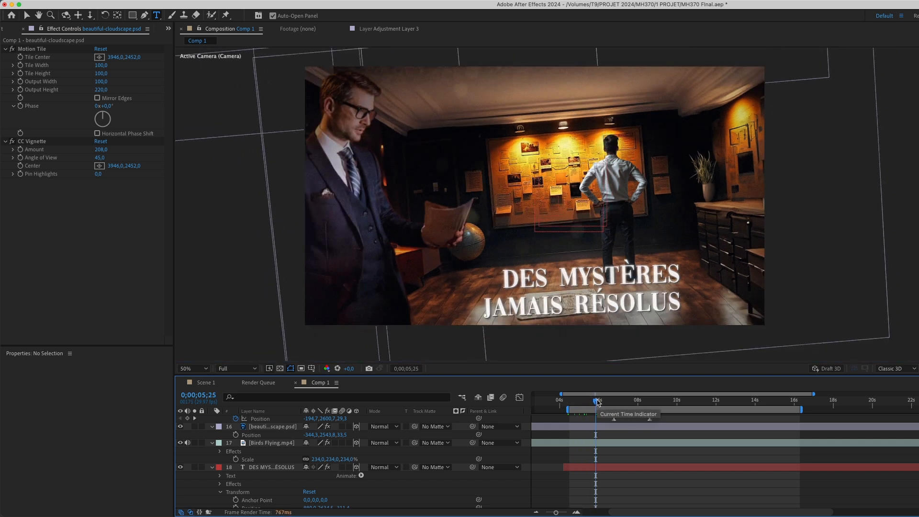
key(super+s)
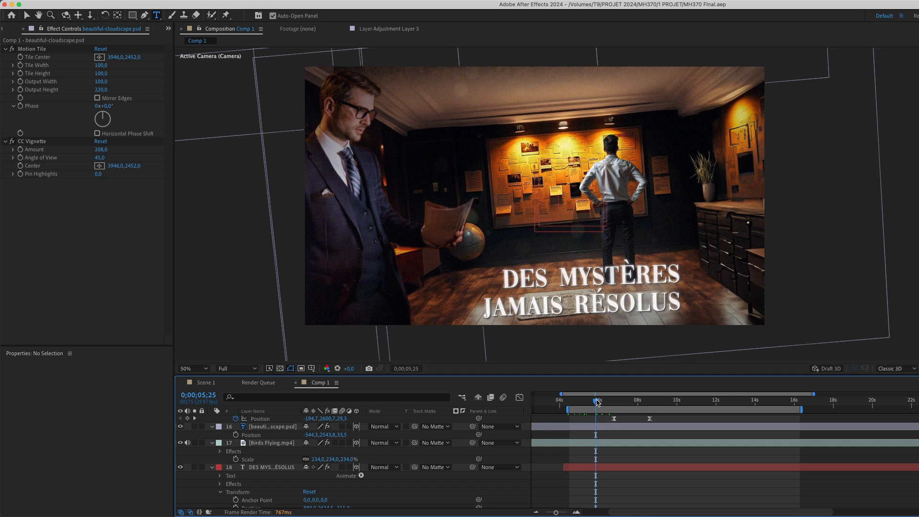
Go to 6;00 and examine the Glow, Glow 2 and Drop Shadow effects of the DES MYSTÈRES JAMAIS RÉSOLUS title
drag(598, 401, 599, 401)
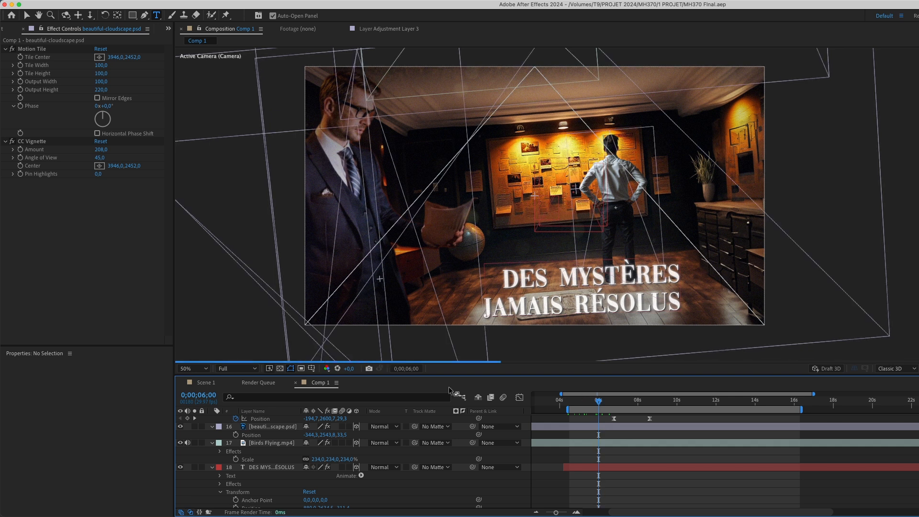
click(259, 466)
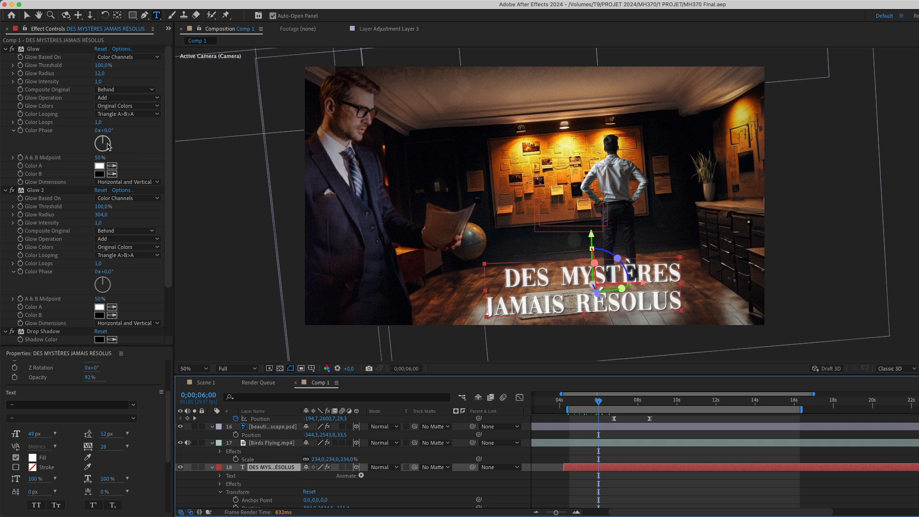
scroll(144, 292, down, 5)
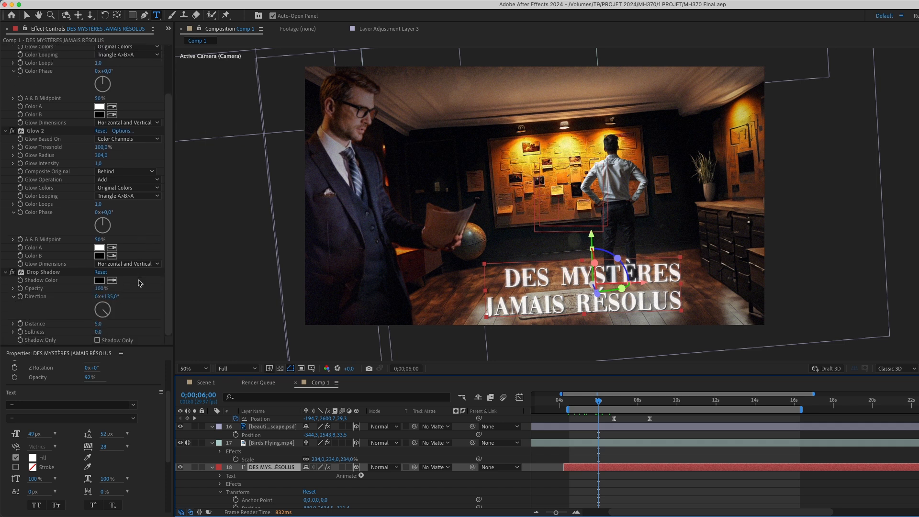